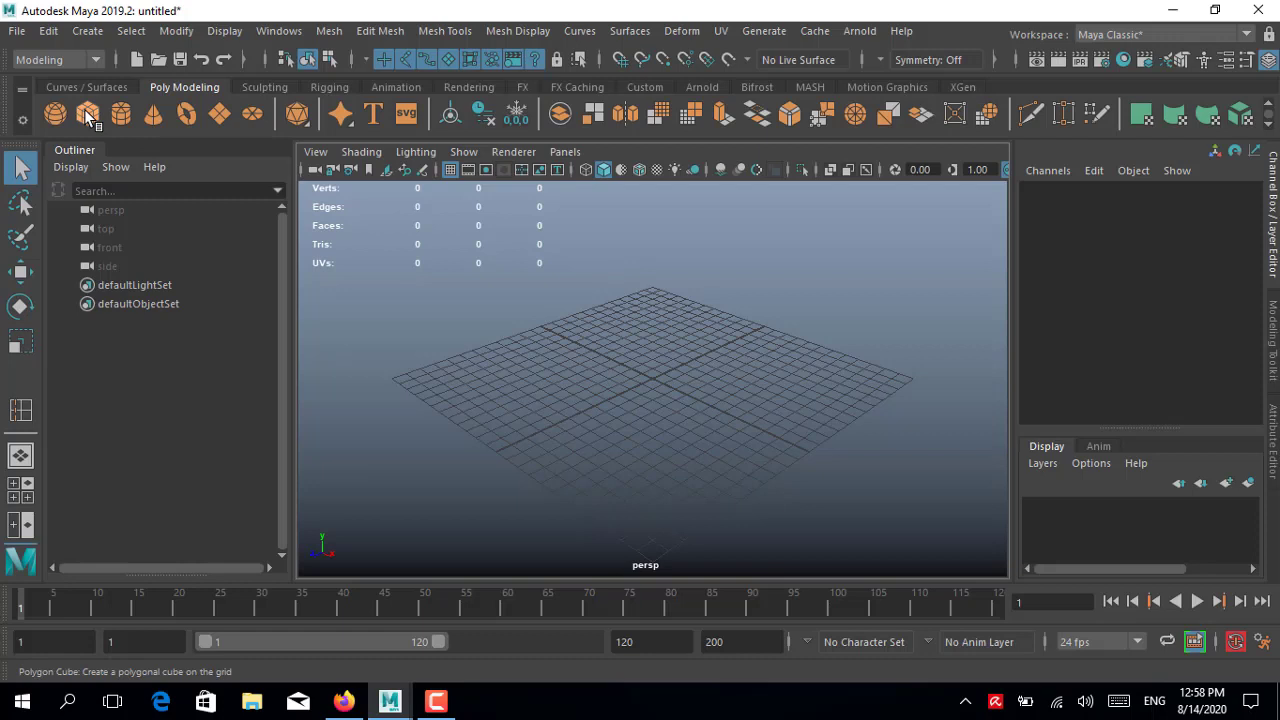
Step: Create a polygon cube and rename it hand
left_click(88, 115)
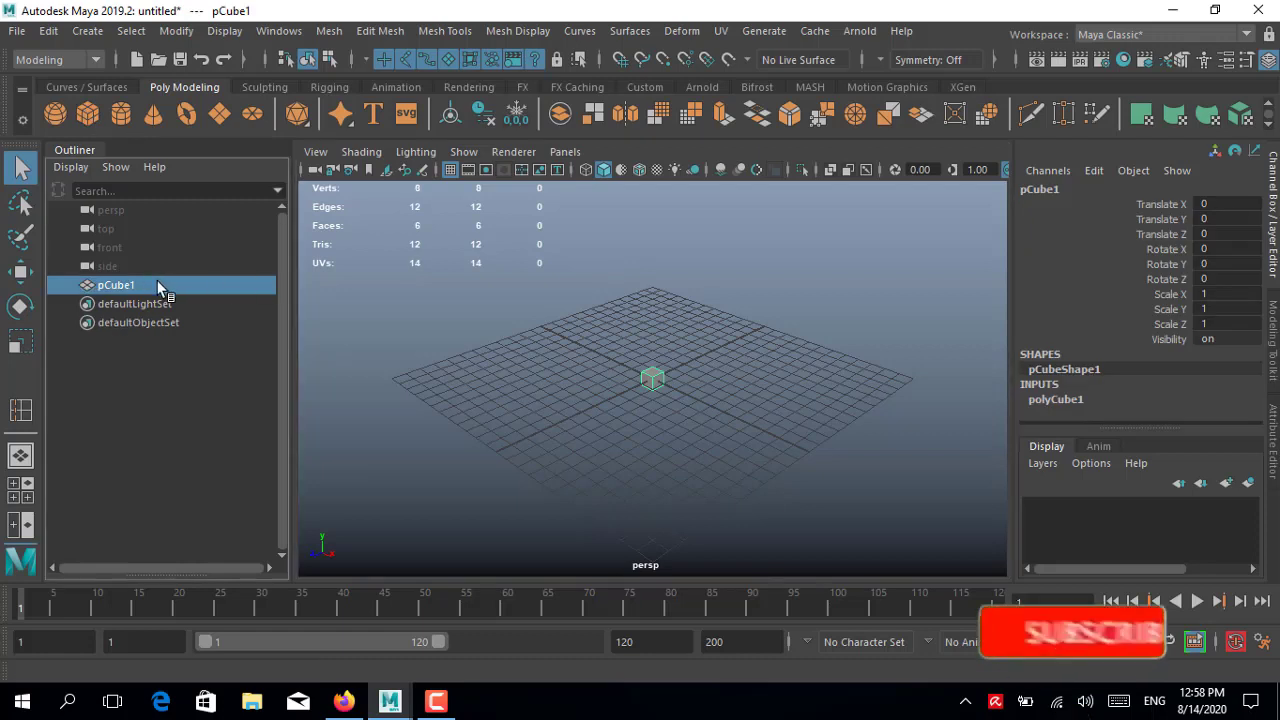
double_click(157, 285)
type("hand")
key("Return")
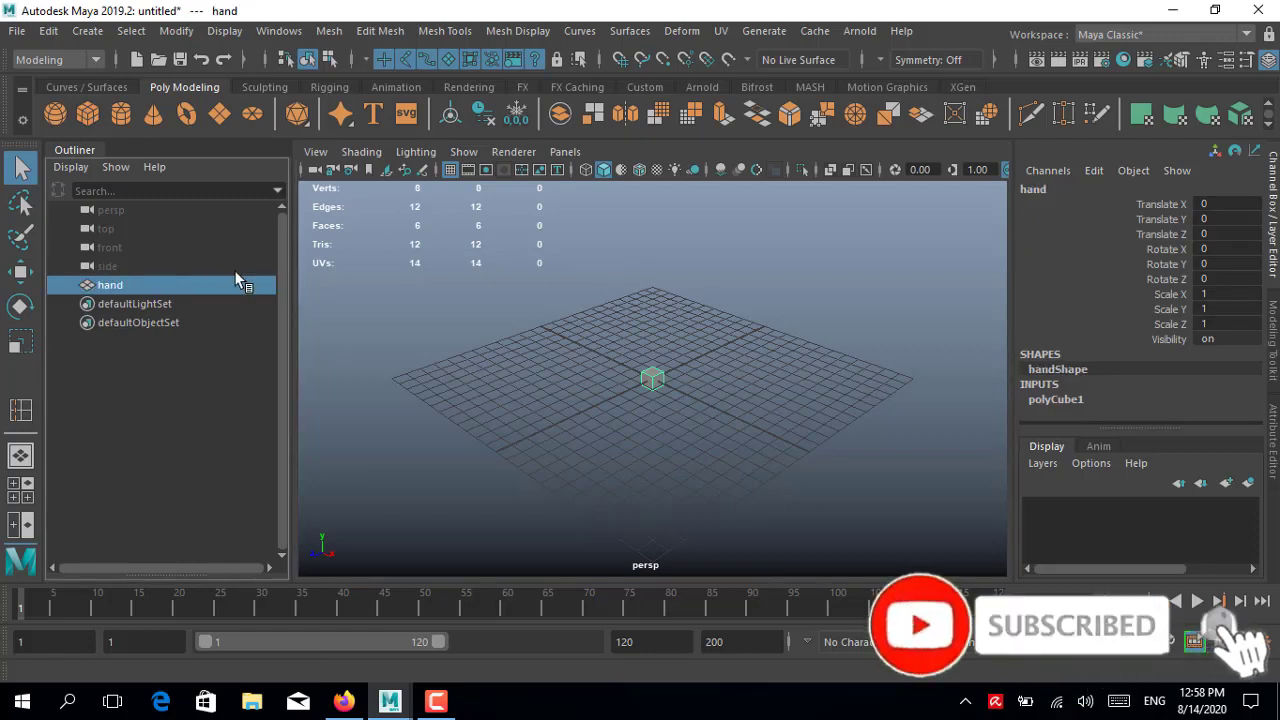
Step: Set the hand cube's polyCube1 Width 5, Height 25 and Depth 3
left_click(1120, 399)
left_click(1235, 327)
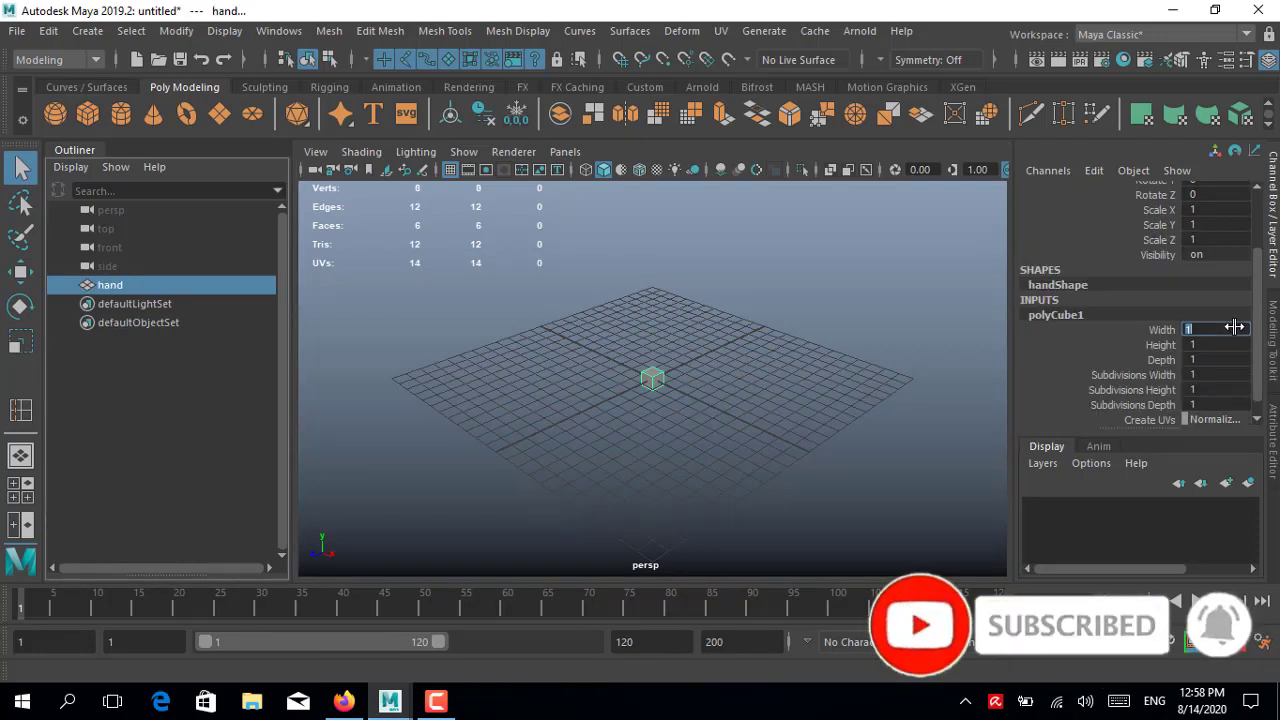
type("3")
left_click(1215, 344)
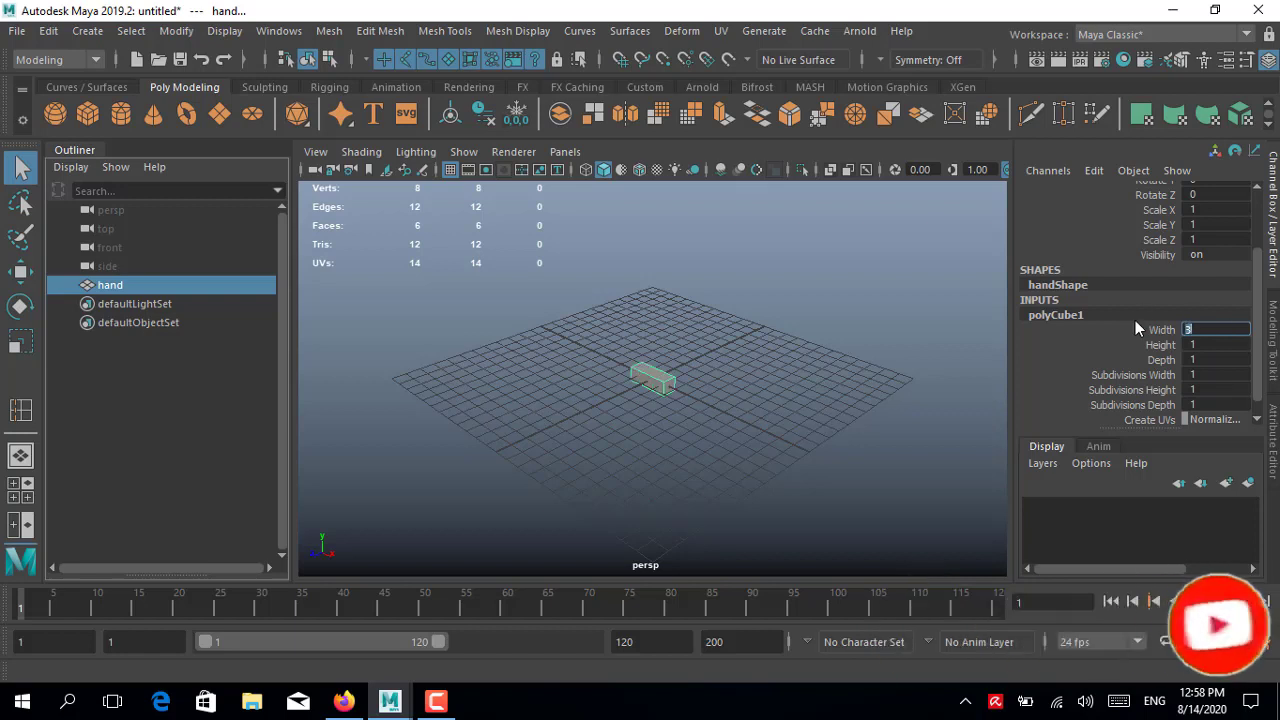
type("25")
key("Return")
type("3")
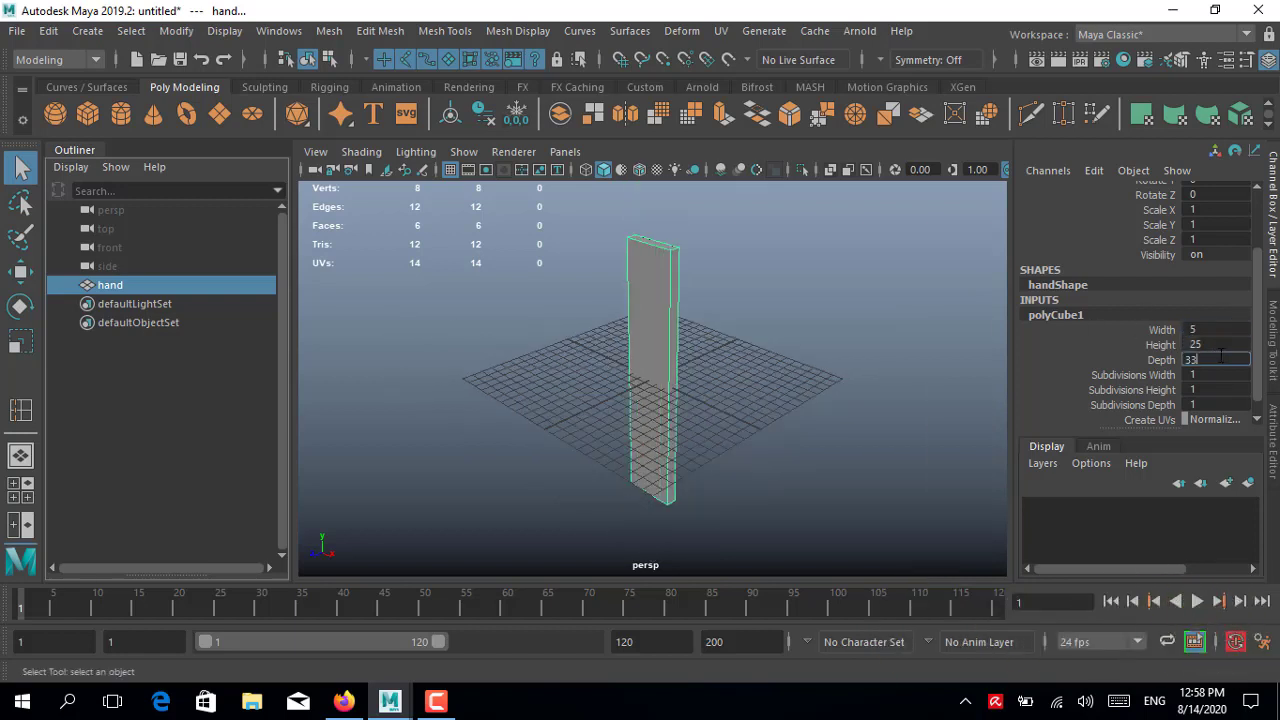
key("Return")
left_click(620, 280)
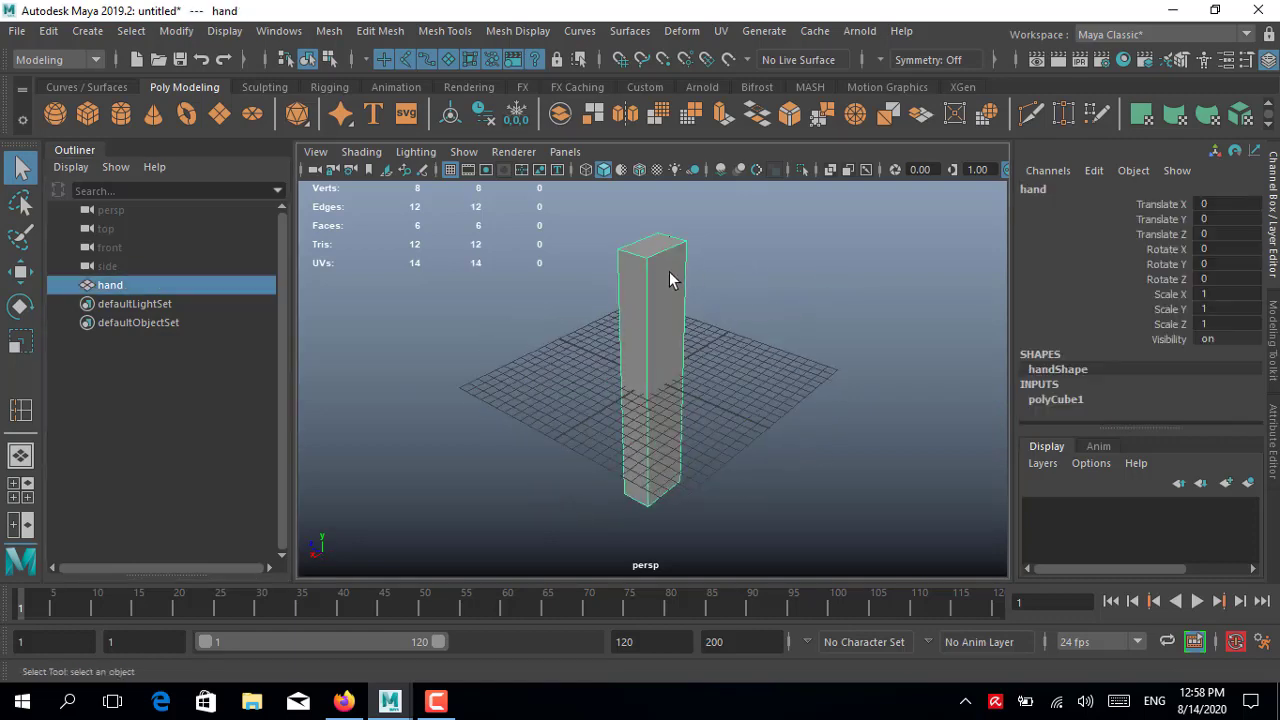
Step: Insert two edge loops near the end of the hand post
key("3")
mouse_move(723, 309)
left_mouse_down("alt")
mouse_move(634, 277)
mouse_move(677, 283)
mouse_move(640, 180)
left_mouse_up("alt")
left_click(515, 31)
left_click(470, 176)
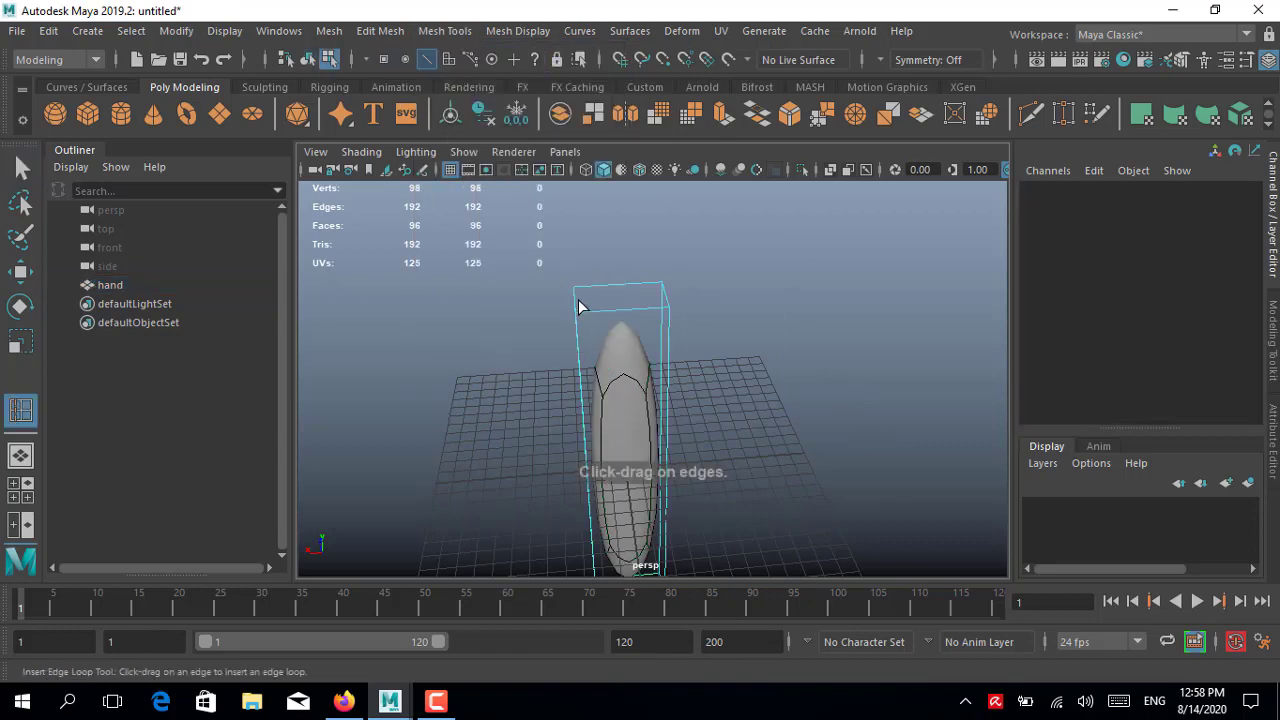
mouse_move(583, 300)
left_mouse_down("alt")
mouse_move(617, 286)
mouse_move(570, 356)
mouse_move(644, 374)
mouse_move(661, 341)
left_mouse_up("alt")
left_click(573, 294)
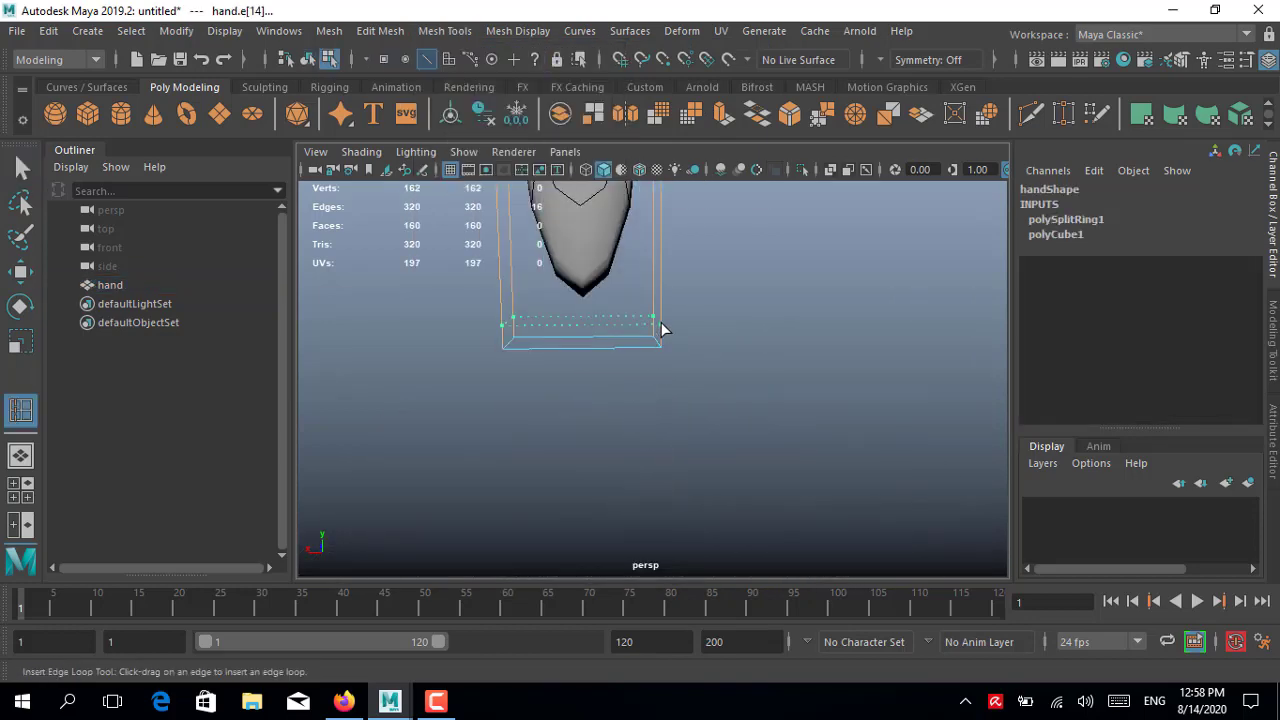
left_click(661, 341)
left_click_drag(694, 437, 709, 451, "alt")
key("q")
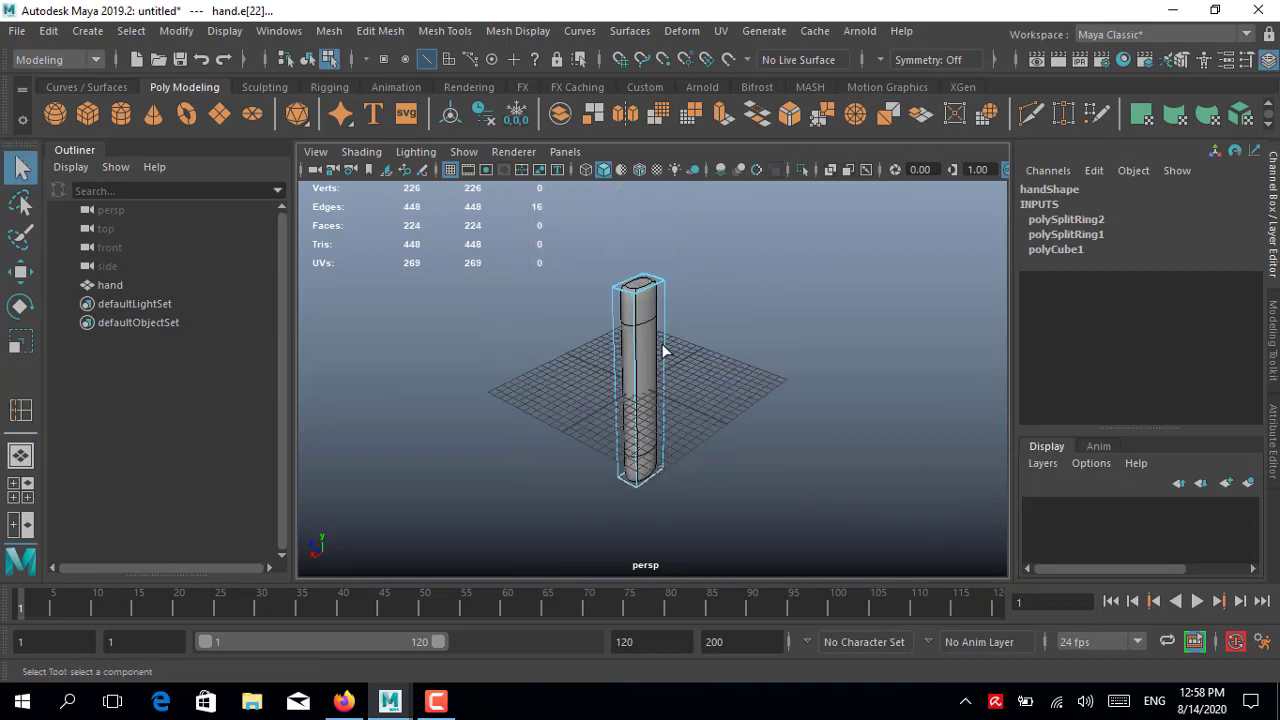
Step: Inspect the hand post's smoothed preview as a rounded cylinder
left_click_drag(712, 313, 386, 329, "alt")
mouse_move(386, 329)
right_mouse_down("alt")
mouse_move(646, 360)
mouse_move(612, 332)
right_mouse_up("alt")
key("3")
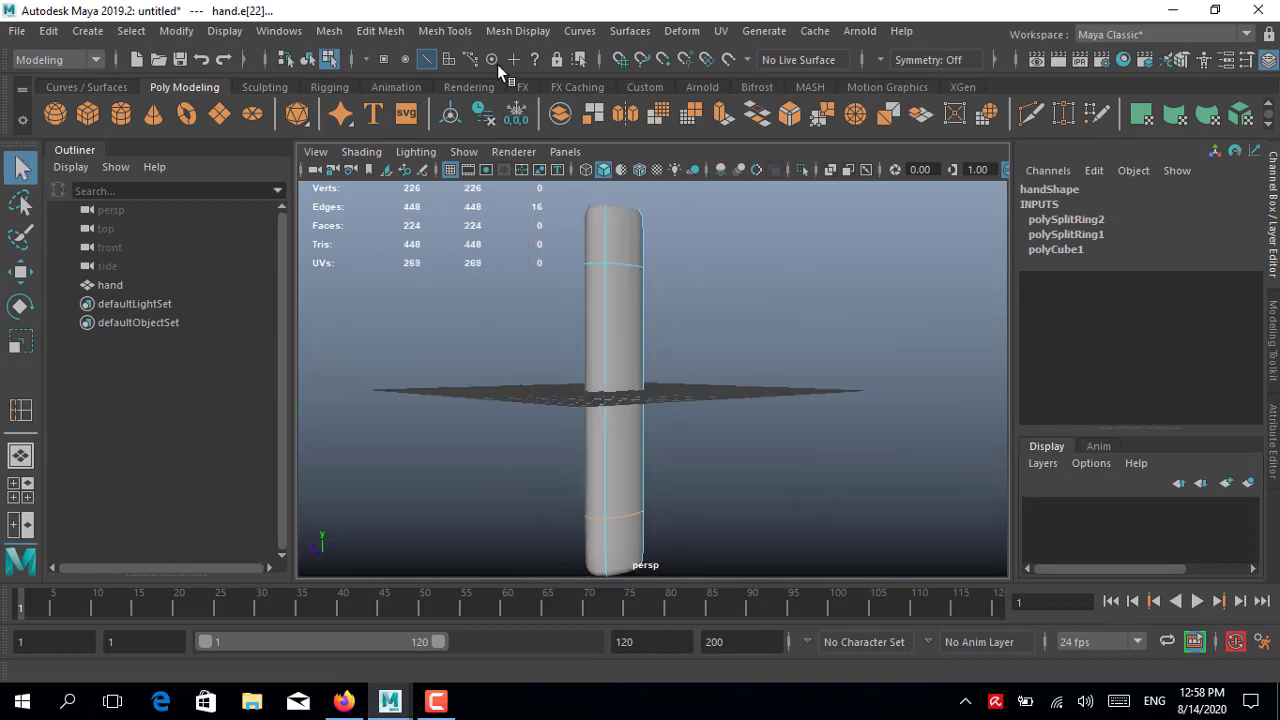
left_click_drag(600, 330, 566, 343, "alt")
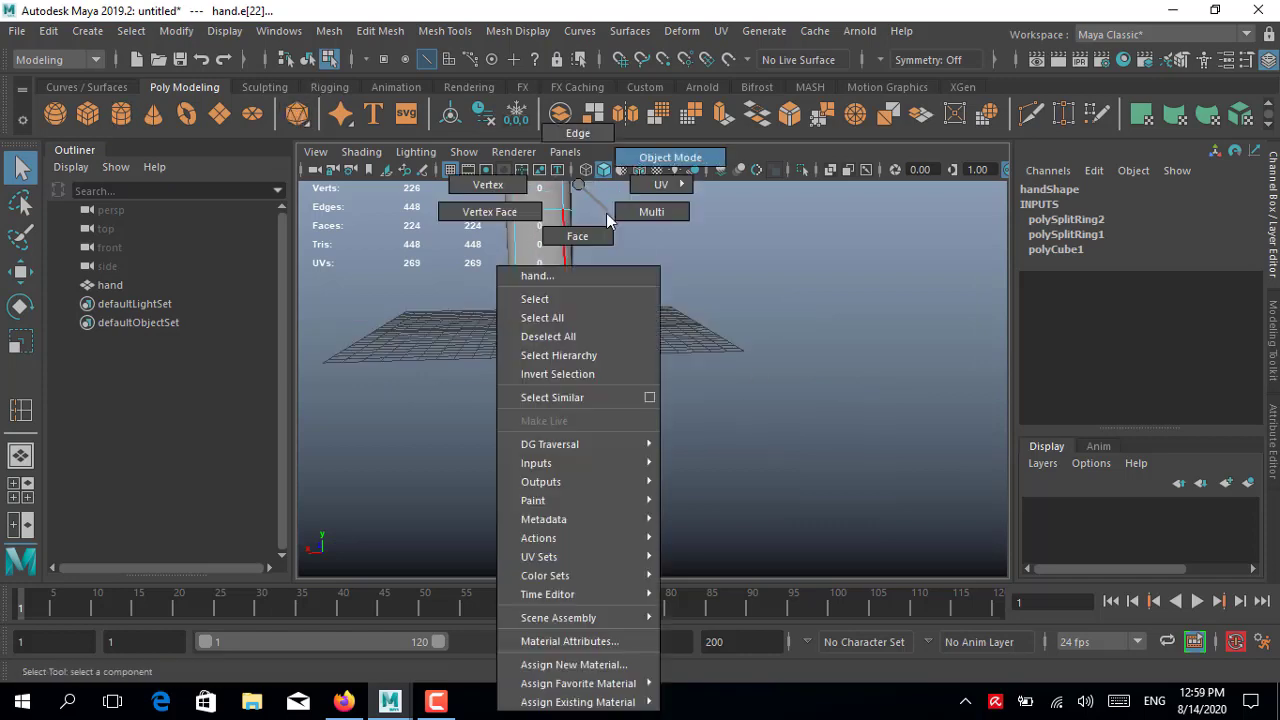
right_click_drag(571, 186, 666, 157)
left_click_drag(626, 254, 660, 290, "alt")
Step: Insert three evenly spaced edge loops along the post with the Insert Edge Loop tool
left_click(518, 30)
left_click(486, 14)
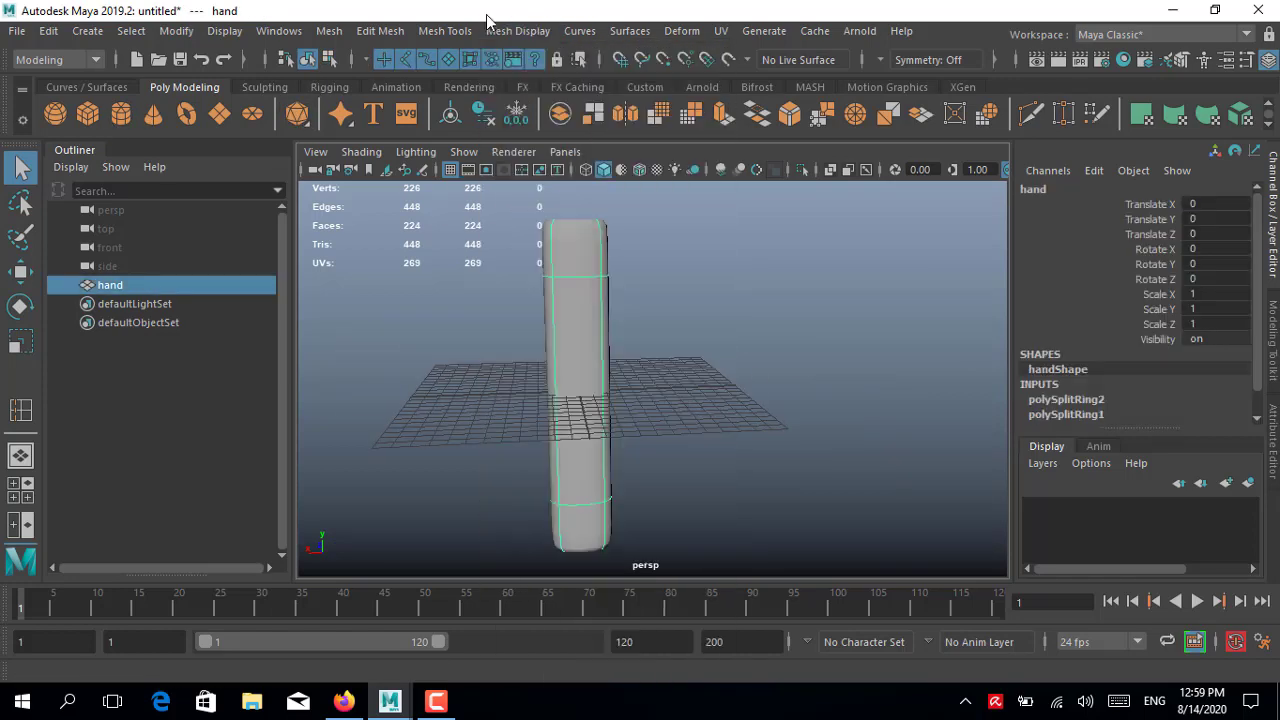
double_click(20, 410)
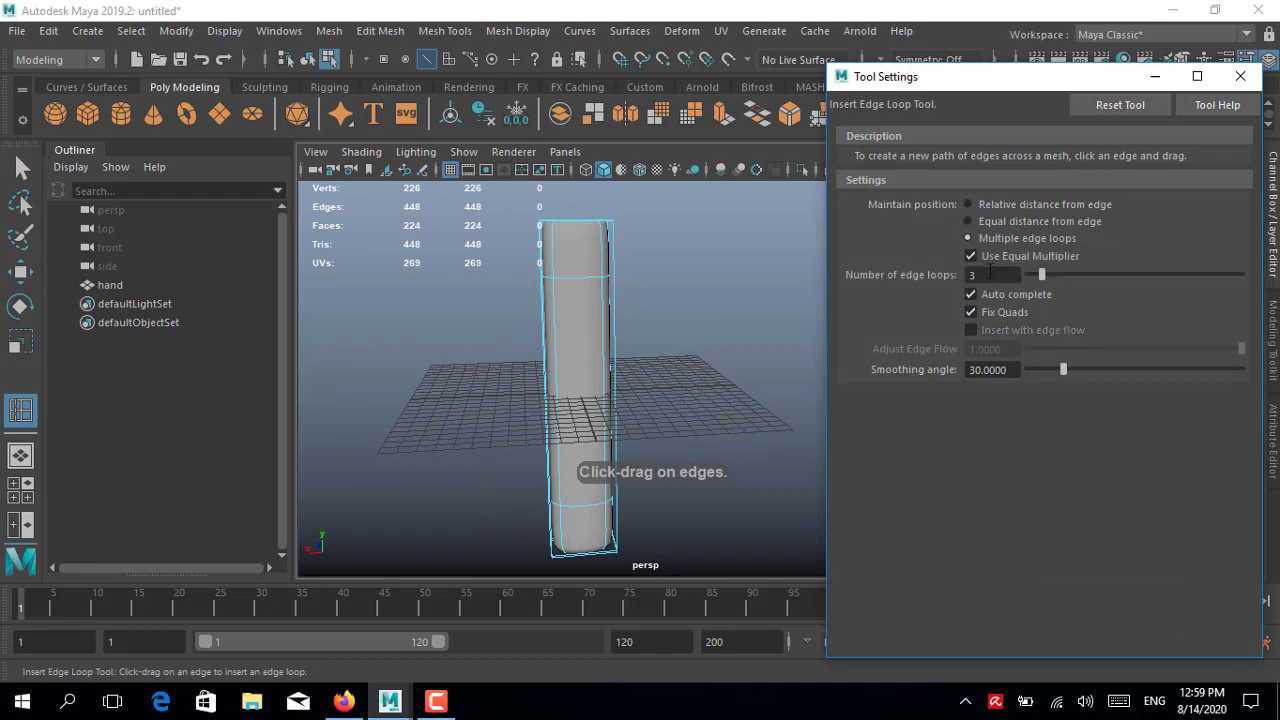
key("space")
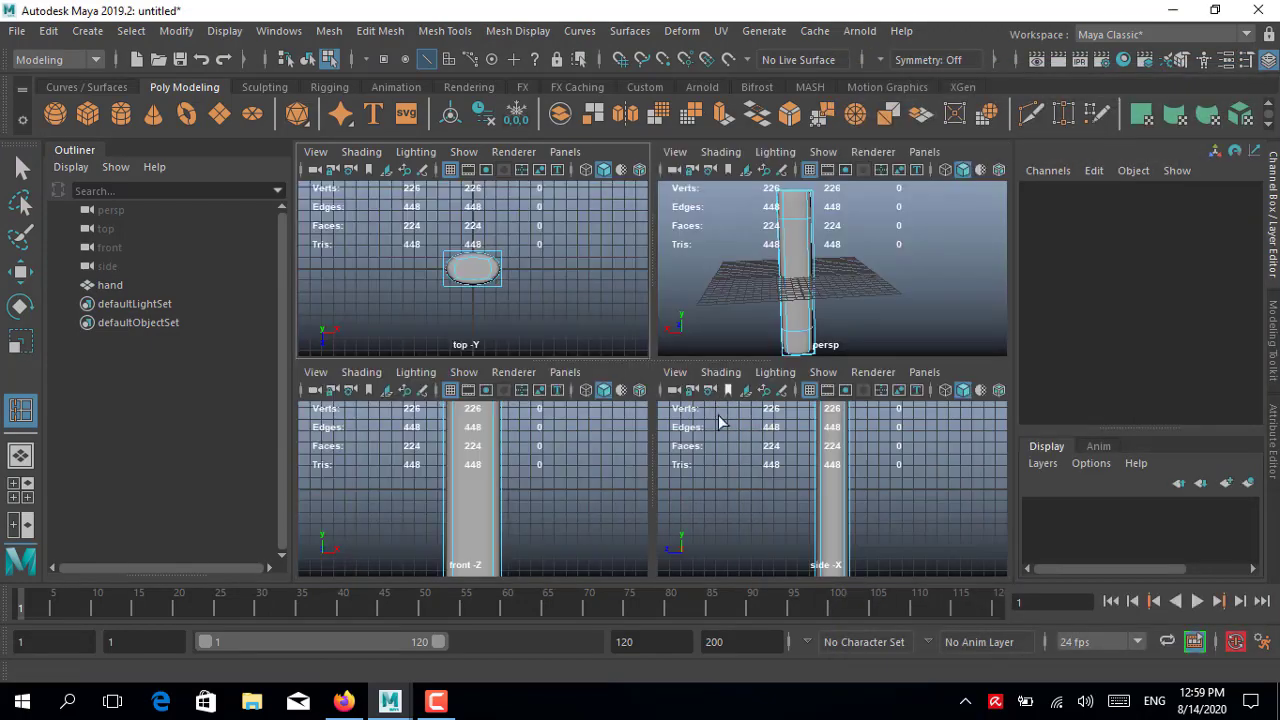
key("space")
key("space")
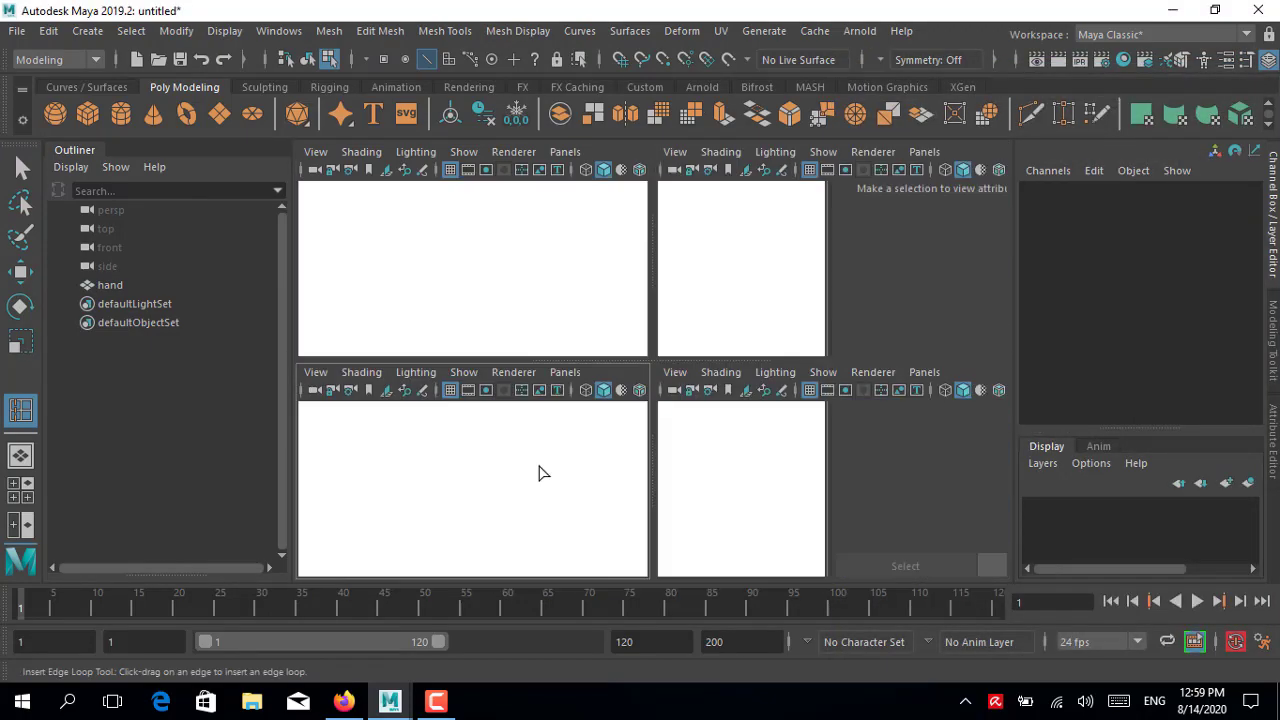
key("space")
left_click(625, 312)
key("space")
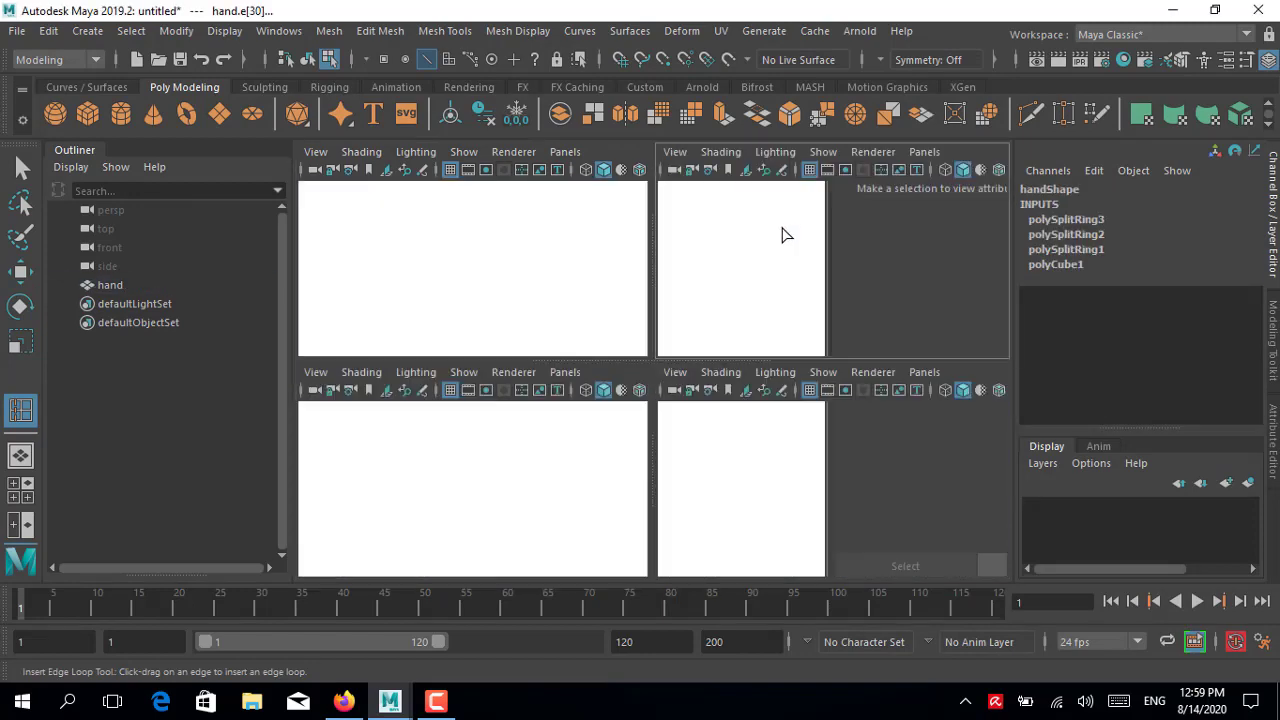
key("space")
Step: Select a ring of vertices on the handle
key("q")
mouse_move(676, 396)
left_mouse_down("alt")
mouse_move(622, 373)
mouse_move(666, 417)
left_mouse_up("alt")
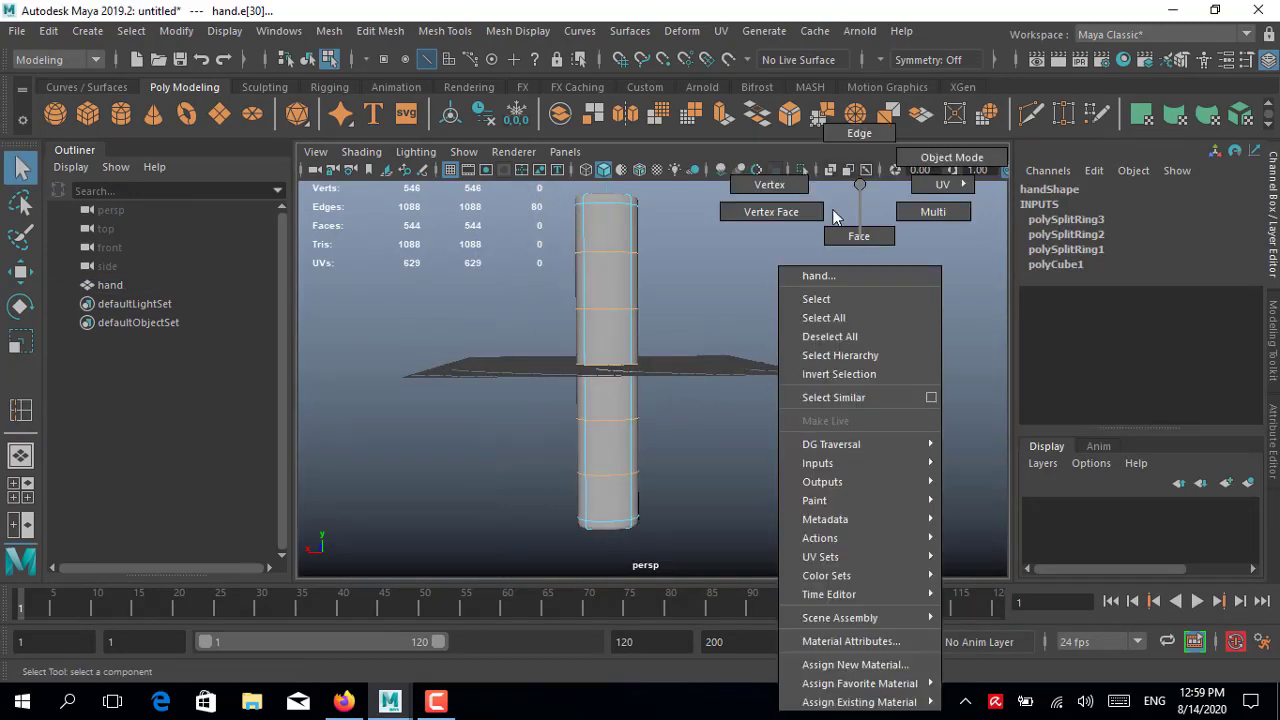
right_click_drag(855, 185, 775, 188)
mouse_move(677, 476)
left_mouse_down("alt")
mouse_move(669, 409)
mouse_move(548, 384)
mouse_move(557, 437)
mouse_move(557, 394)
mouse_move(583, 457)
mouse_move(668, 445)
left_mouse_up("alt")
Step: Scale the selected vertex ring into a slight waist and hide the ground grid
key("r")
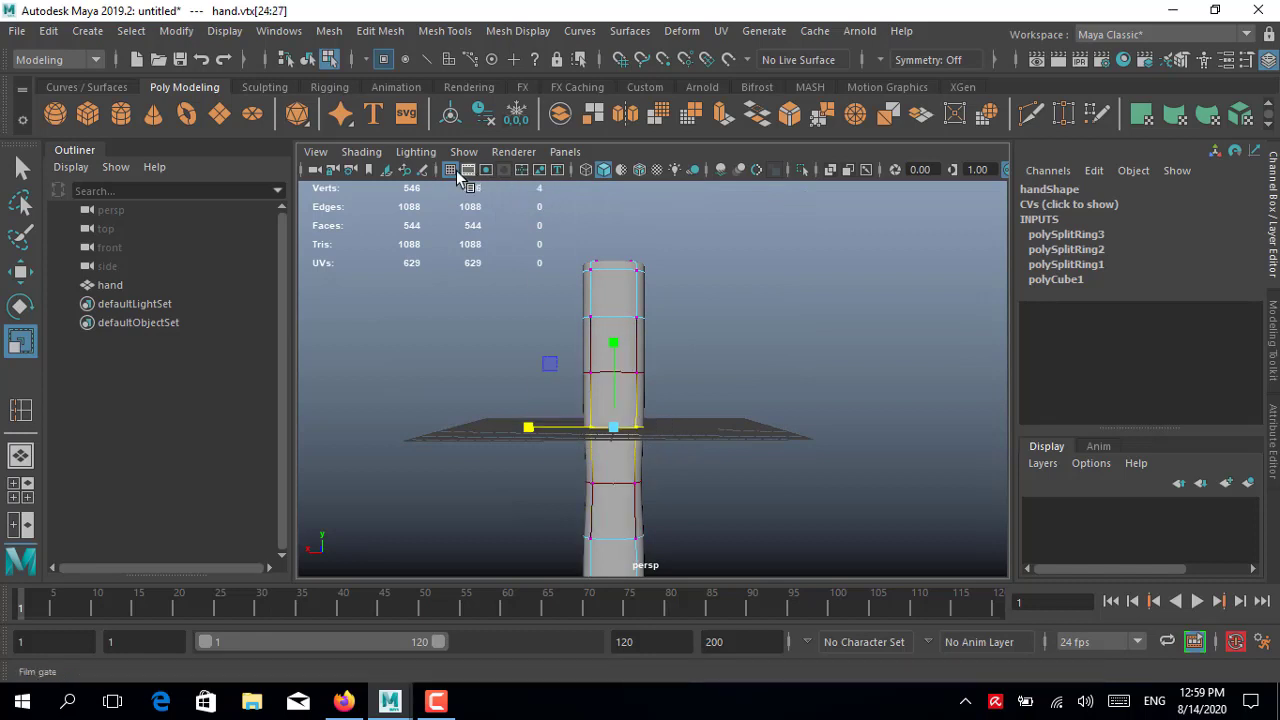
left_click(455, 172)
mouse_move(553, 433)
left_mouse_down("alt")
mouse_move(414, 394)
mouse_move(606, 429)
mouse_move(647, 550)
left_mouse_up("alt")
right_click_drag(647, 550, 654, 380, "alt")
mouse_move(654, 380)
left_mouse_down("alt")
mouse_move(508, 397)
mouse_move(657, 448)
mouse_move(517, 333)
left_mouse_up("alt")
middle_click_drag(517, 333, 677, 360, "alt")
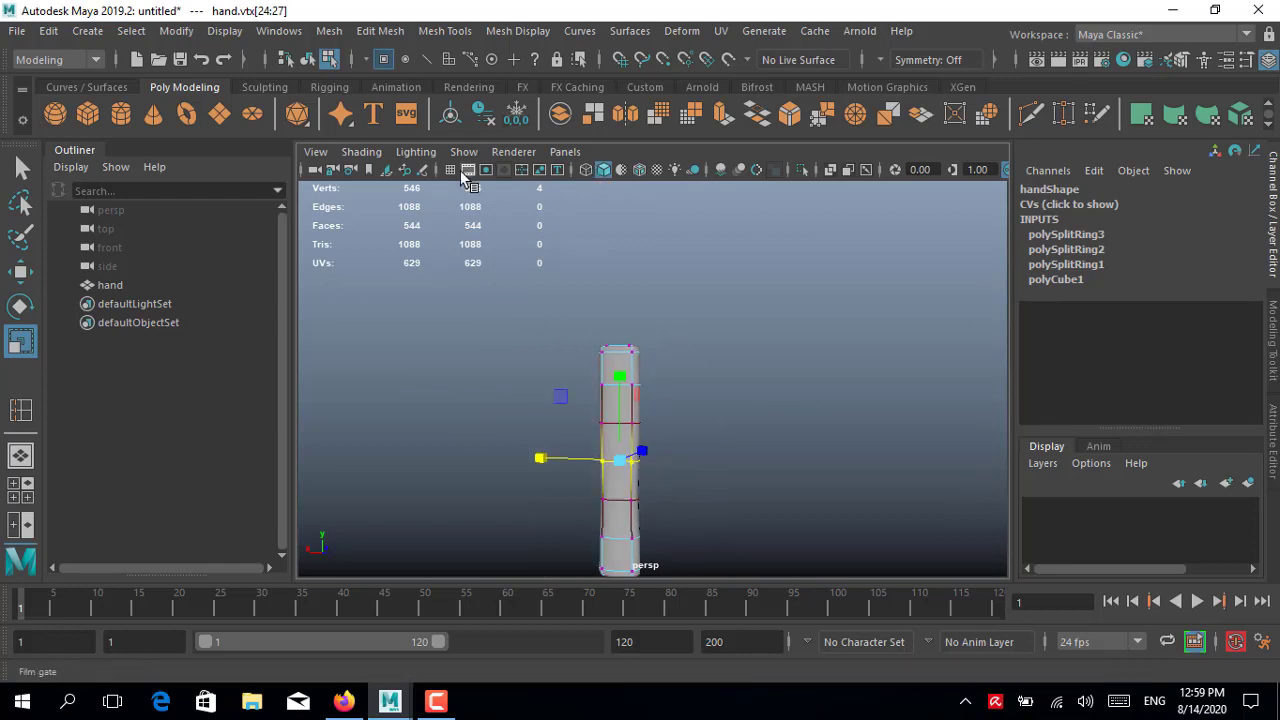
left_click_drag(737, 300, 749, 177, "alt")
Step: Clear the vertex selection and select the hand object
right_click_drag(730, 225, 716, 173)
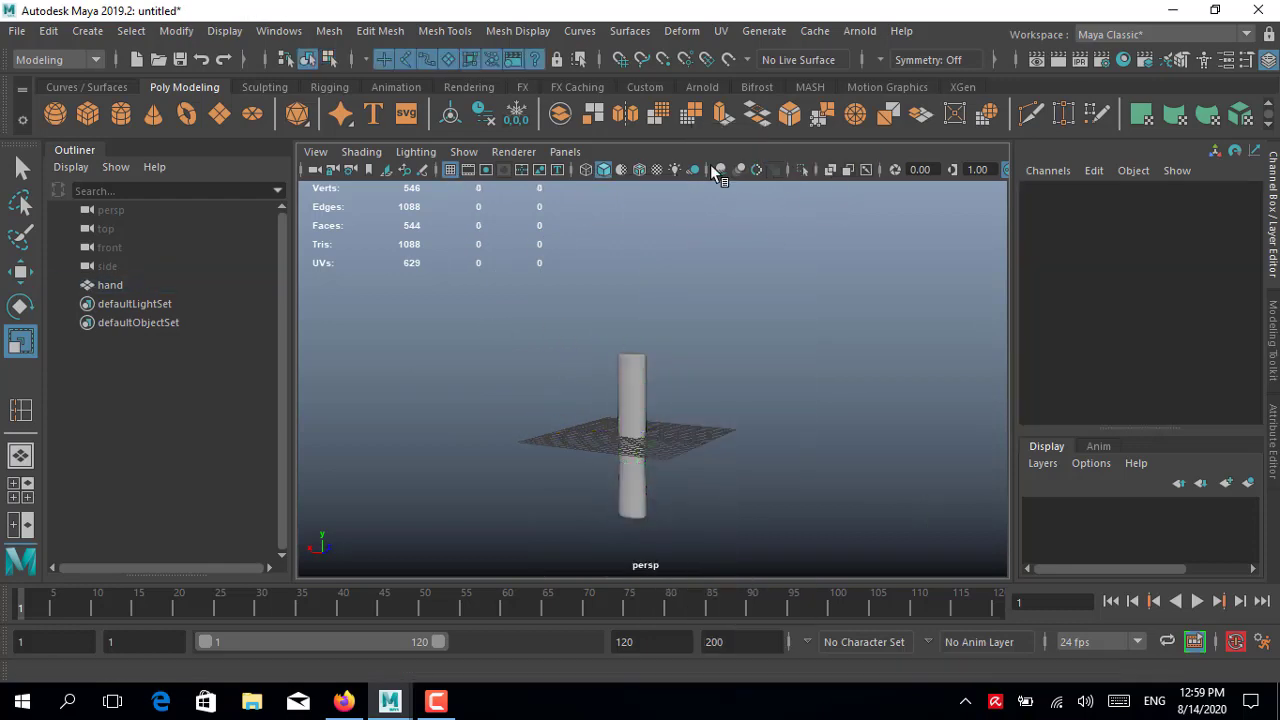
left_click_drag(650, 400, 623, 371, "alt")
left_click(623, 371)
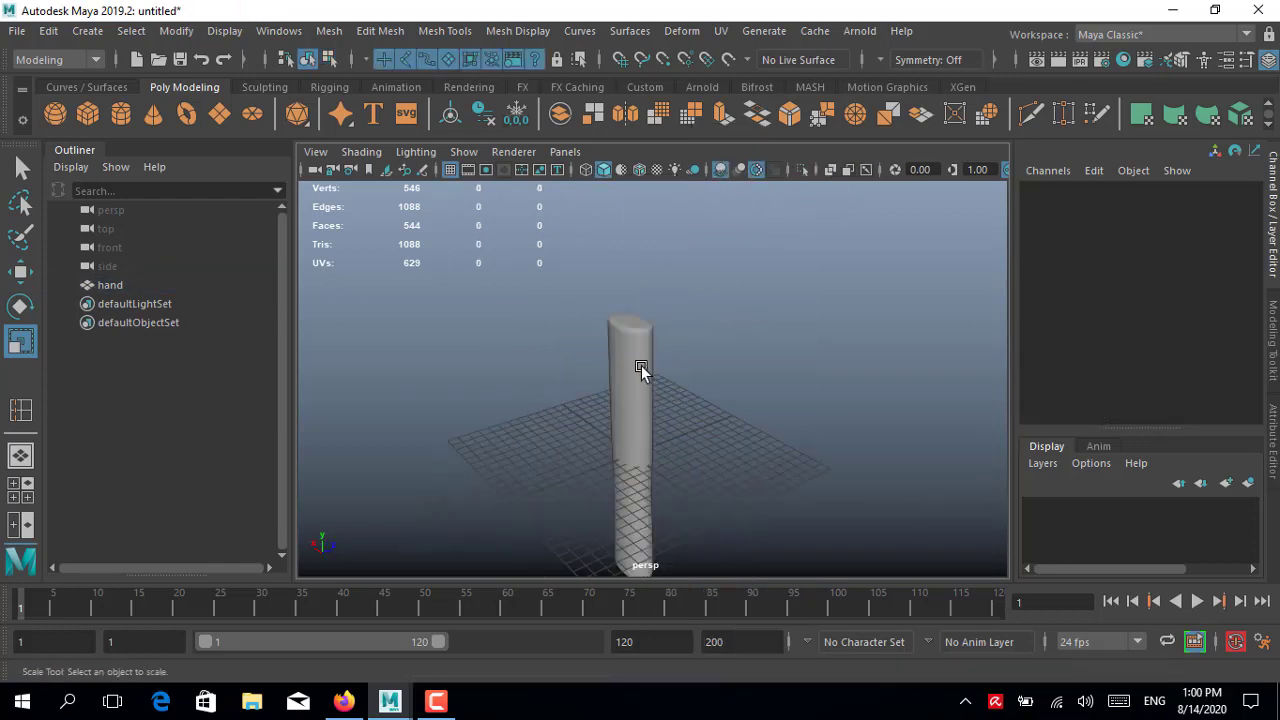
left_click(621, 363)
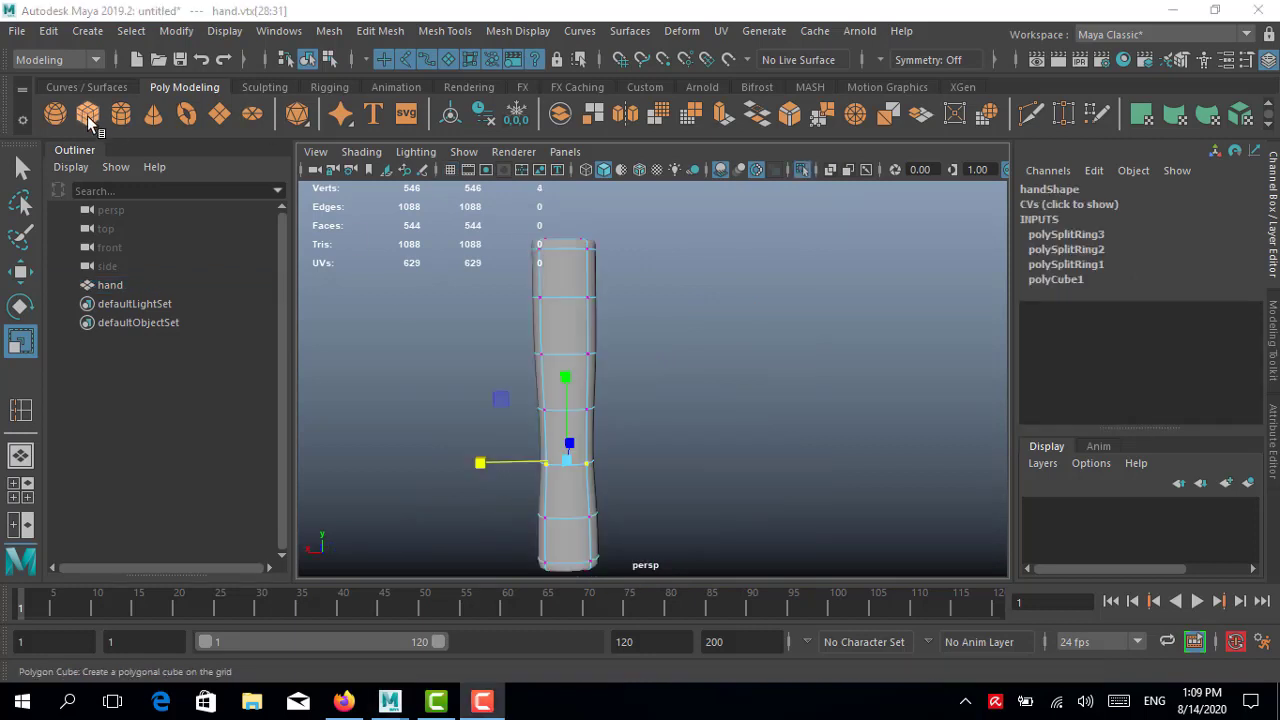
Step: Create a cube named head and scale it into a wide block, about 16.744 along X
left_click(88, 120)
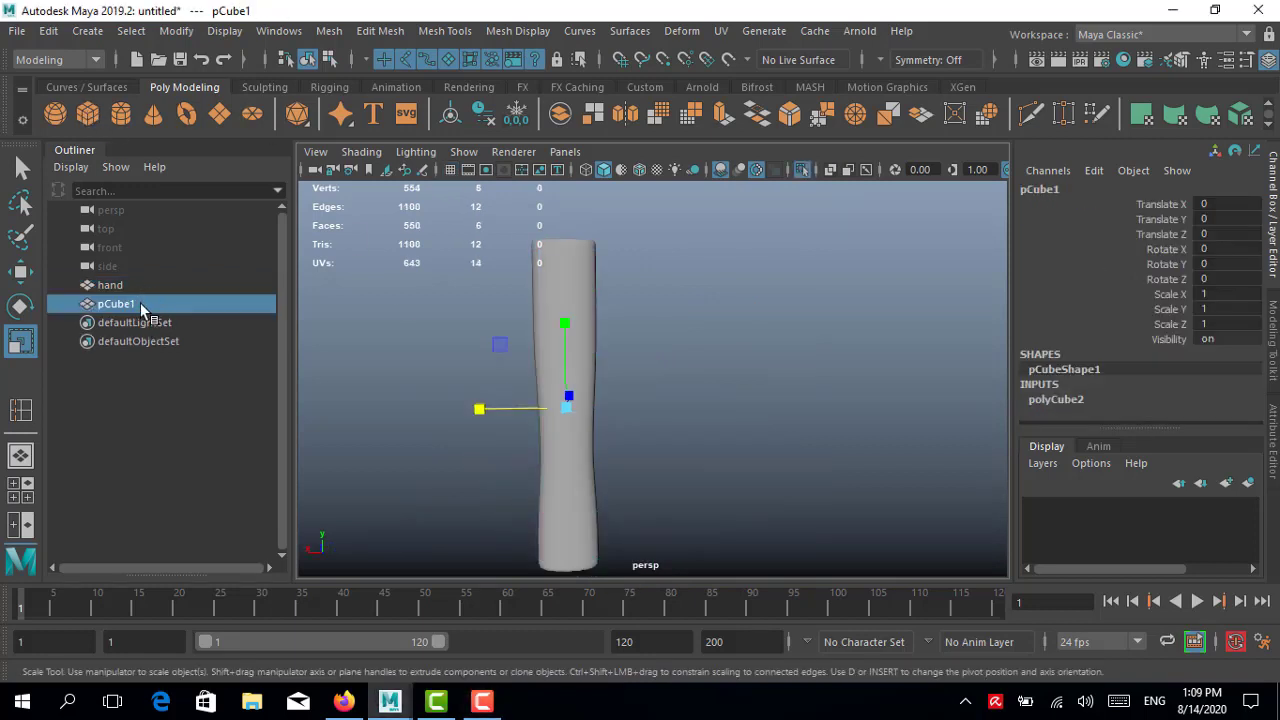
double_click(145, 304)
type("head")
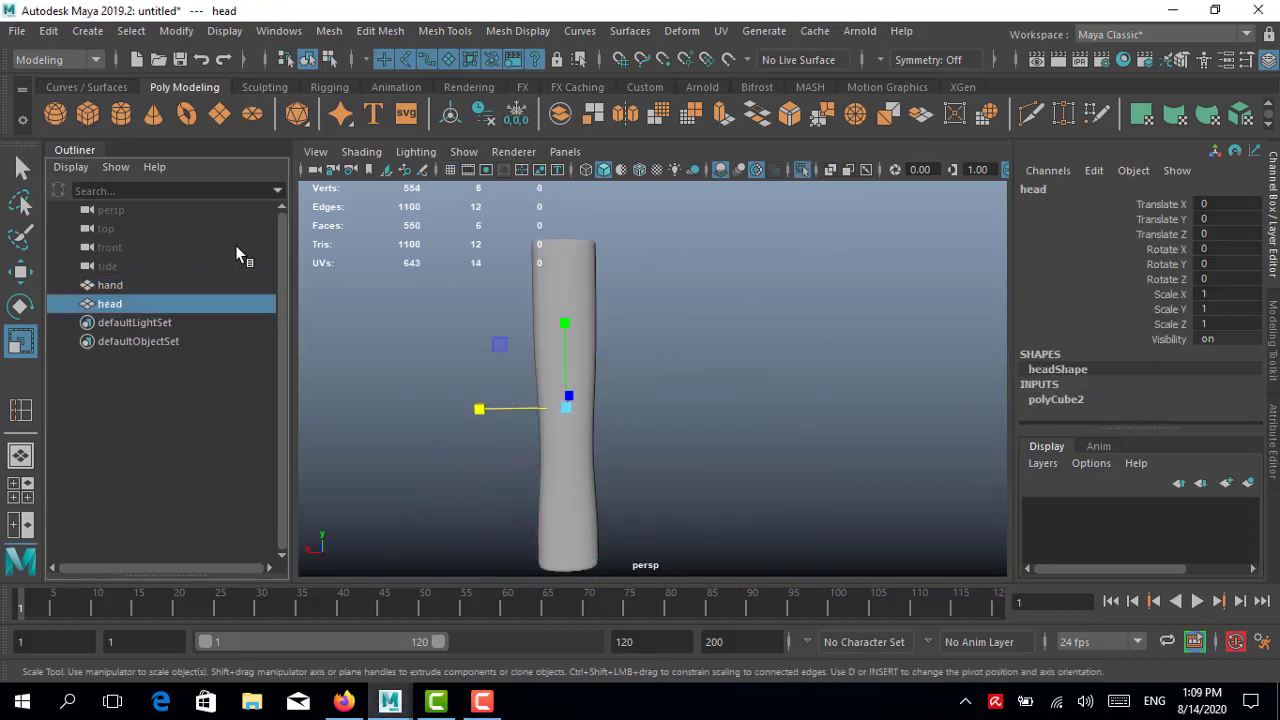
key("r")
left_click_drag(568, 408, 607, 417)
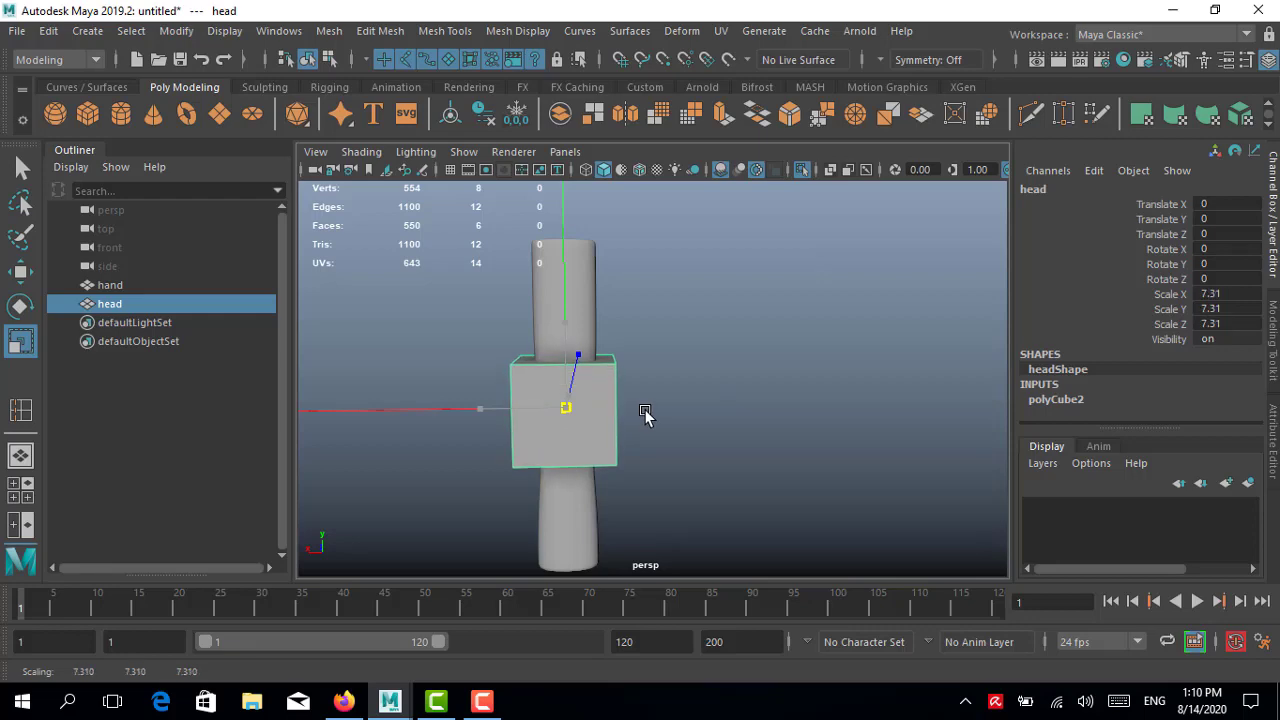
key("space")
key("space")
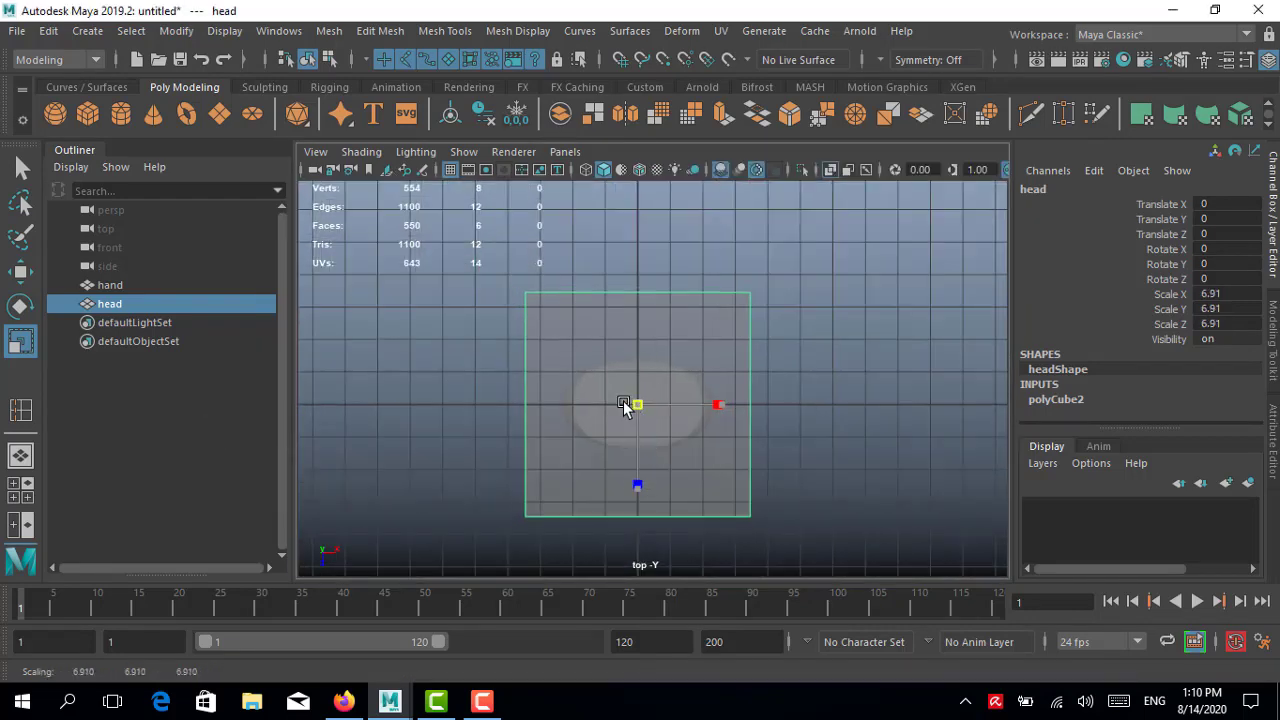
left_click_drag(665, 410, 833, 415)
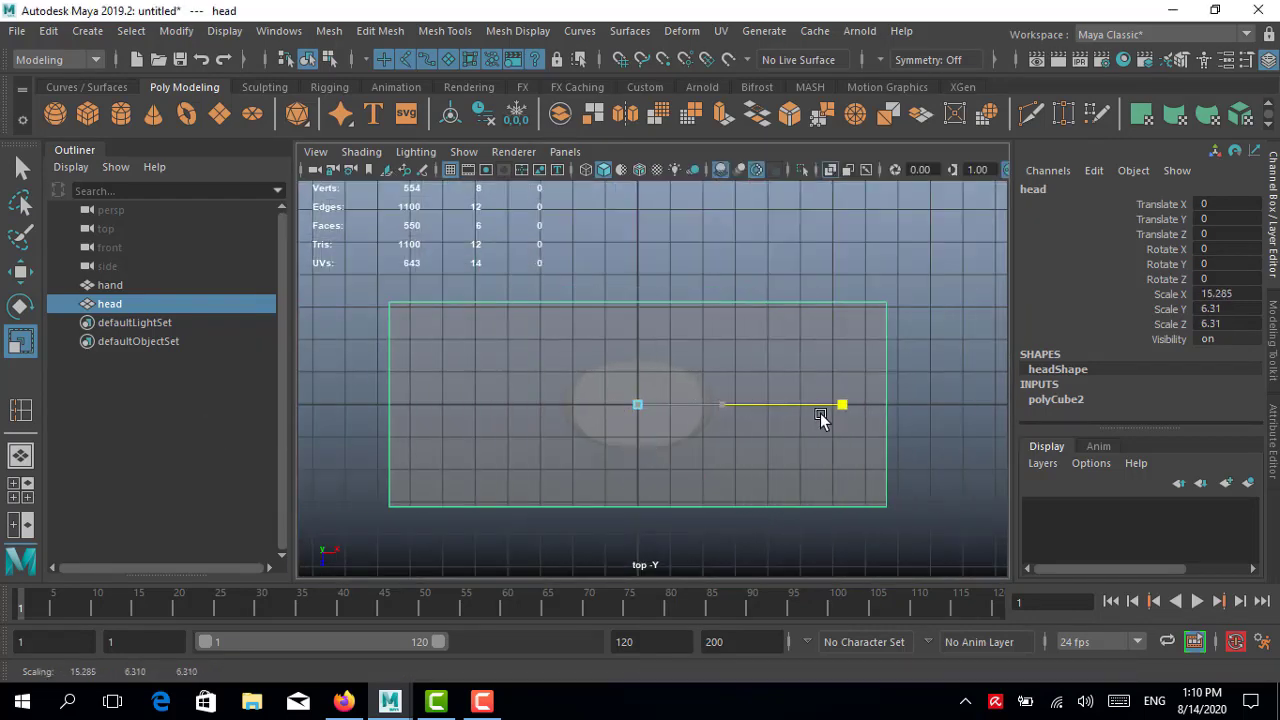
key("space")
key("space")
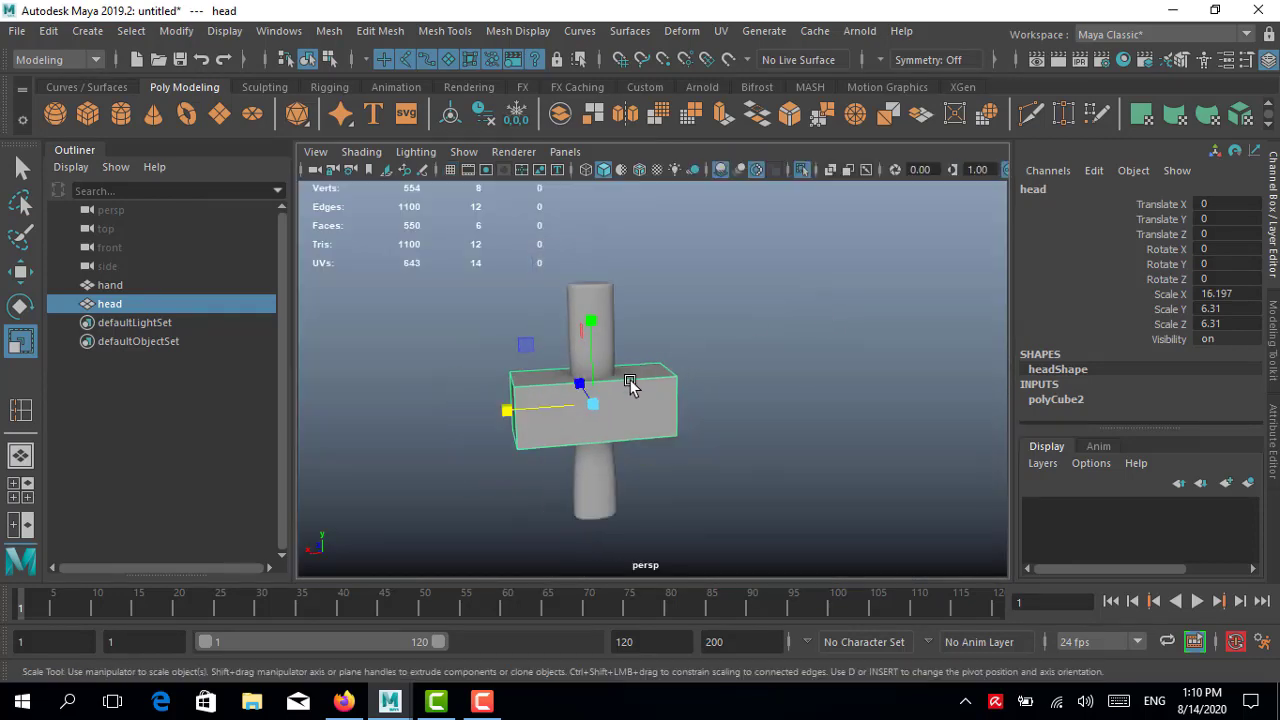
Step: Raise the head to Translate Y 15.518 atop the handle and widen it slightly
key("w")
mouse_move(586, 345)
left_mouse_down()
mouse_move(605, 177)
mouse_move(591, 473)
mouse_move(671, 423)
left_mouse_up()
key("r")
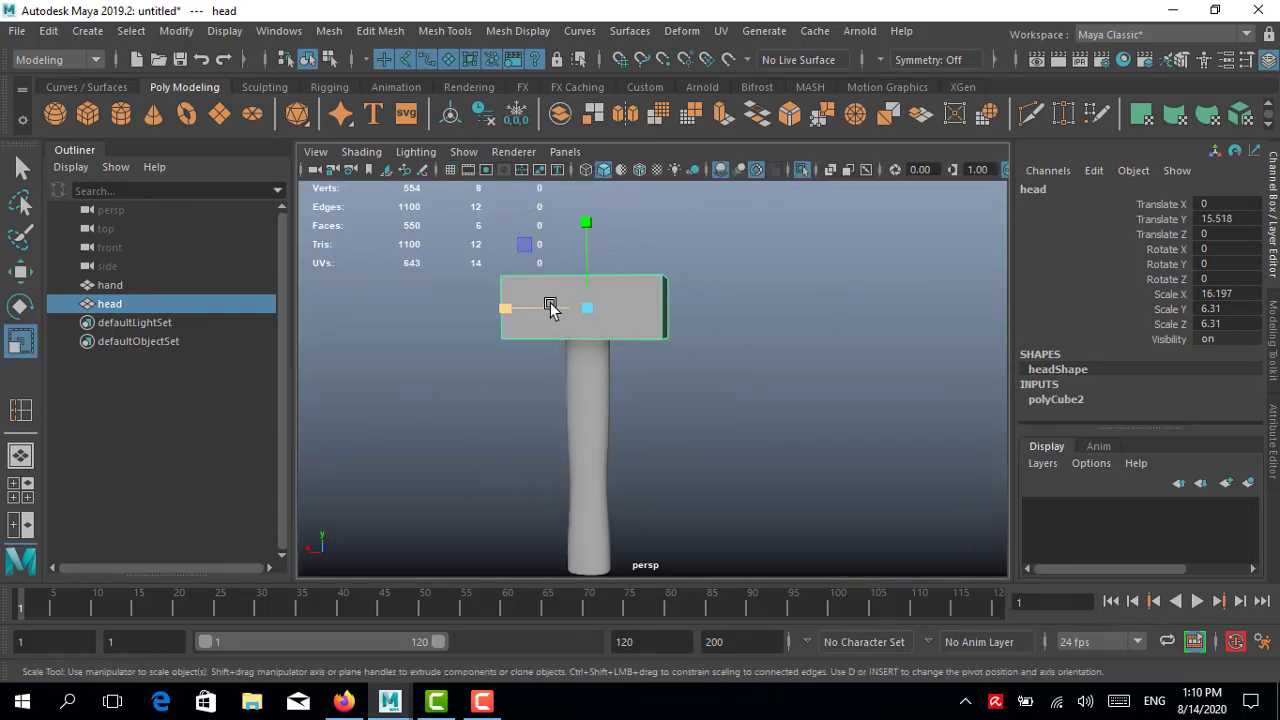
left_click_drag(551, 306, 556, 306)
mouse_move(586, 380)
left_mouse_down("alt")
mouse_move(788, 313)
mouse_move(763, 423)
mouse_move(606, 366)
left_mouse_up("alt")
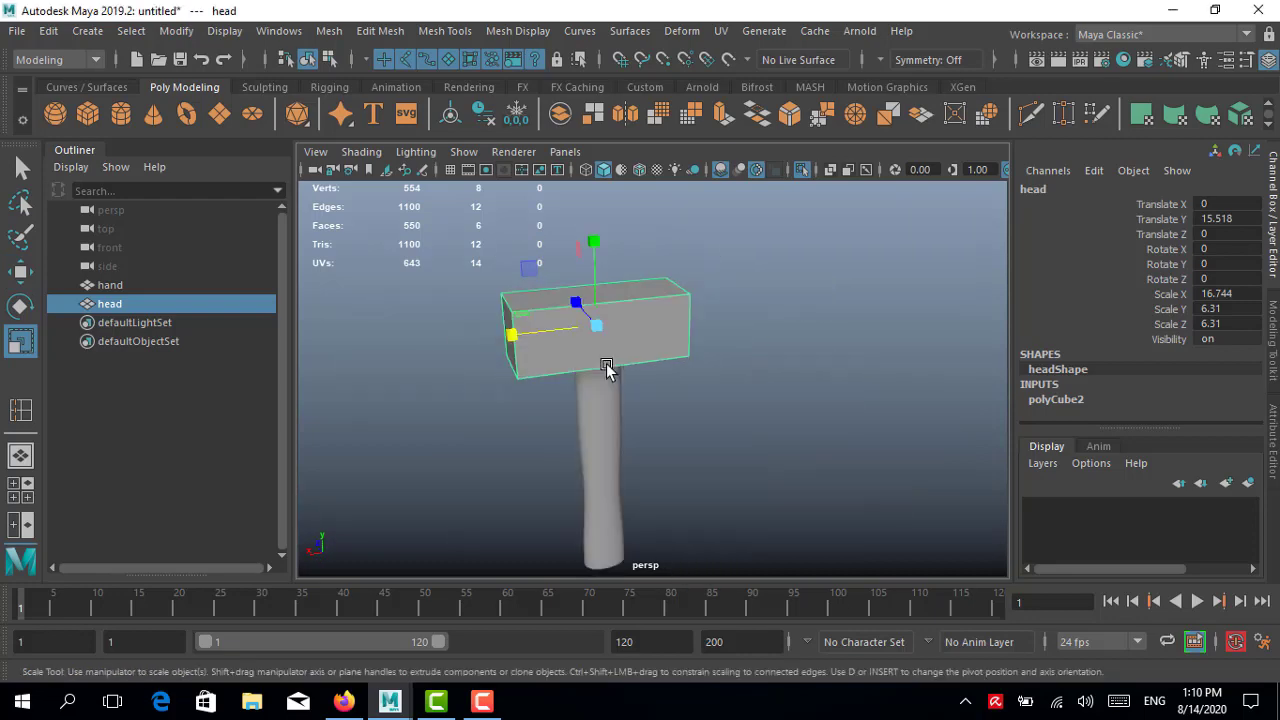
Step: Toggle the head's smooth preview to check its shape
key("space")
key("space")
key("3")
left_click_drag(641, 277, 714, 363, "alt")
key("1")
scroll(686, 317, "up", 3)
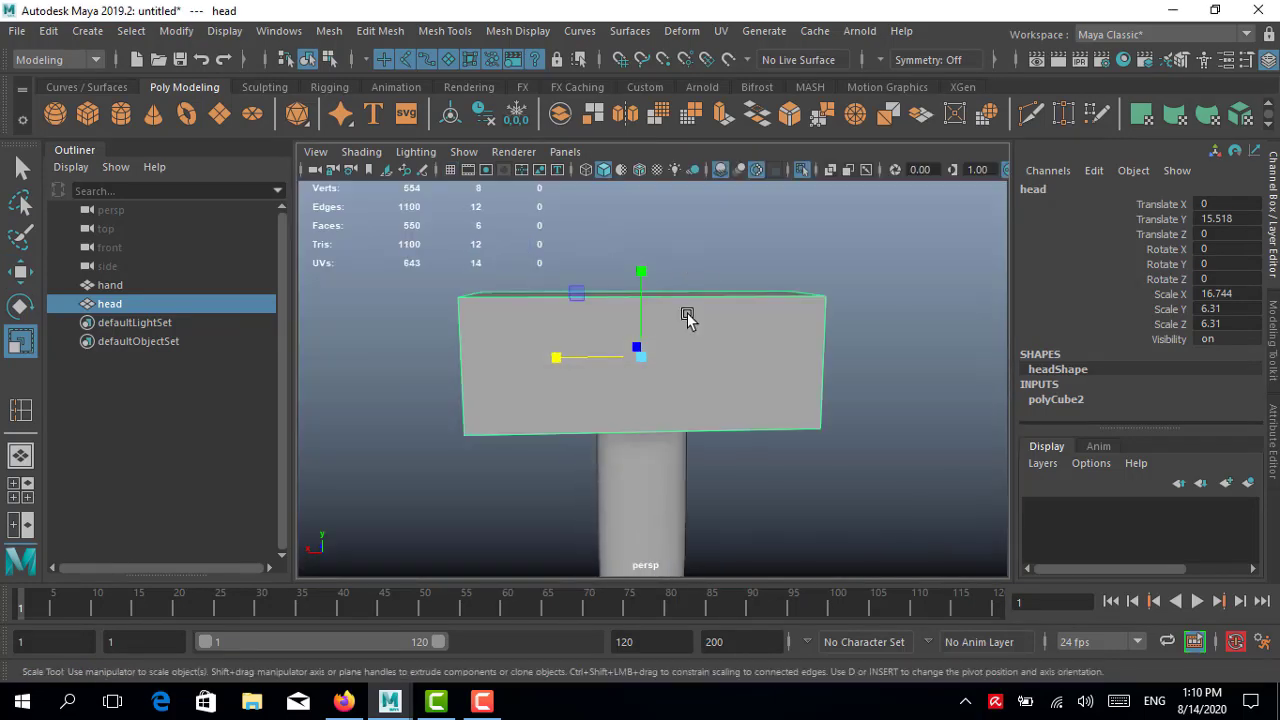
key("3")
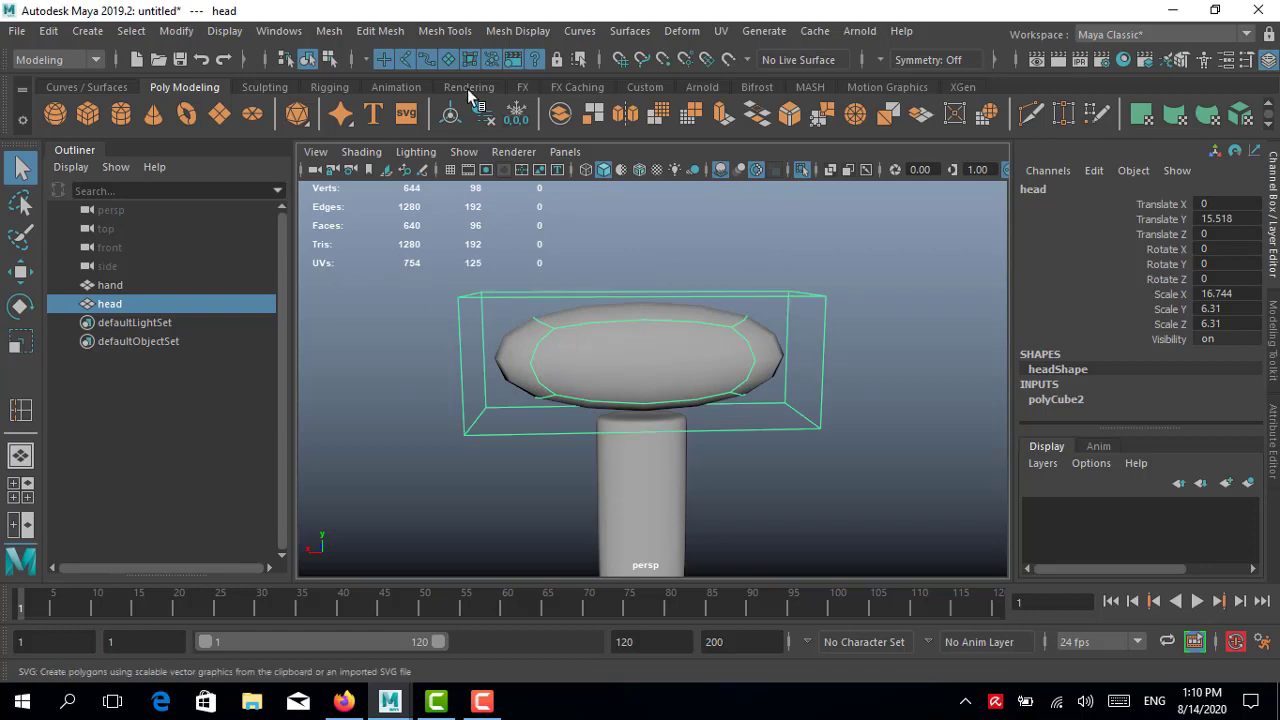
Step: Insert four edge loops across the hammer head
double_click(21, 410)
left_click(1255, 75)
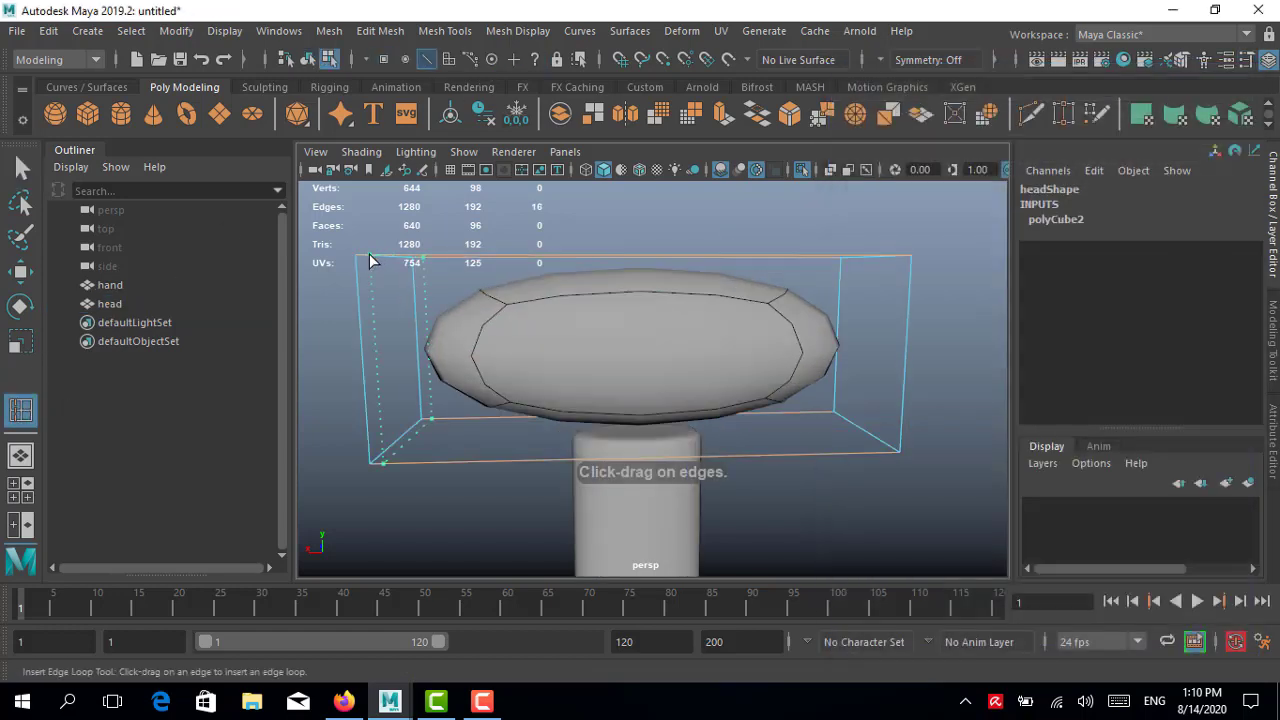
left_click(470, 300)
mouse_move(470, 300)
left_mouse_down("alt")
mouse_move(689, 303)
mouse_move(470, 363)
mouse_move(520, 329)
mouse_move(530, 285)
mouse_move(609, 406)
mouse_move(2, 207)
left_mouse_up("alt")
left_click(690, 290)
left_click(527, 286)
left_click(607, 365)
key("1")
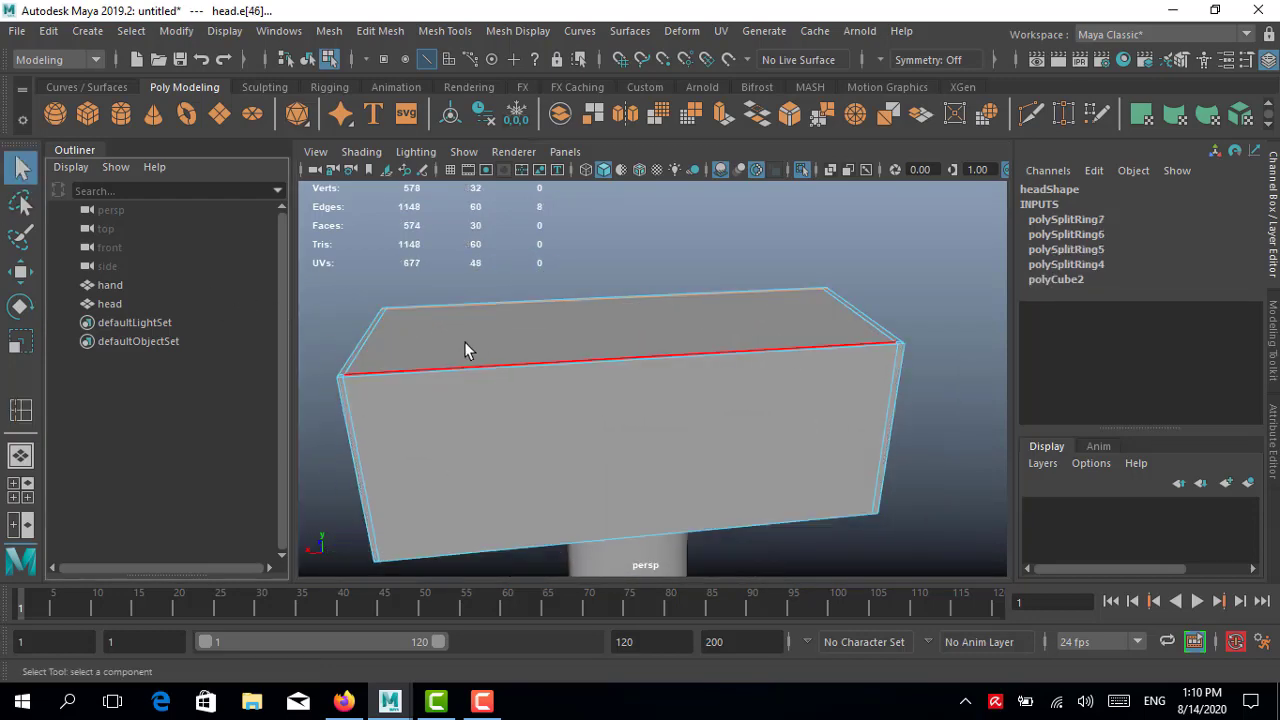
key("3")
mouse_move(479, 333)
left_mouse_down("alt")
mouse_move(410, 342)
mouse_move(474, 376)
mouse_move(534, 380)
mouse_move(540, 330)
mouse_move(528, 315)
left_mouse_up("alt")
Step: Insert a group of three closely spaced edge loops across the head's middle
key("g")
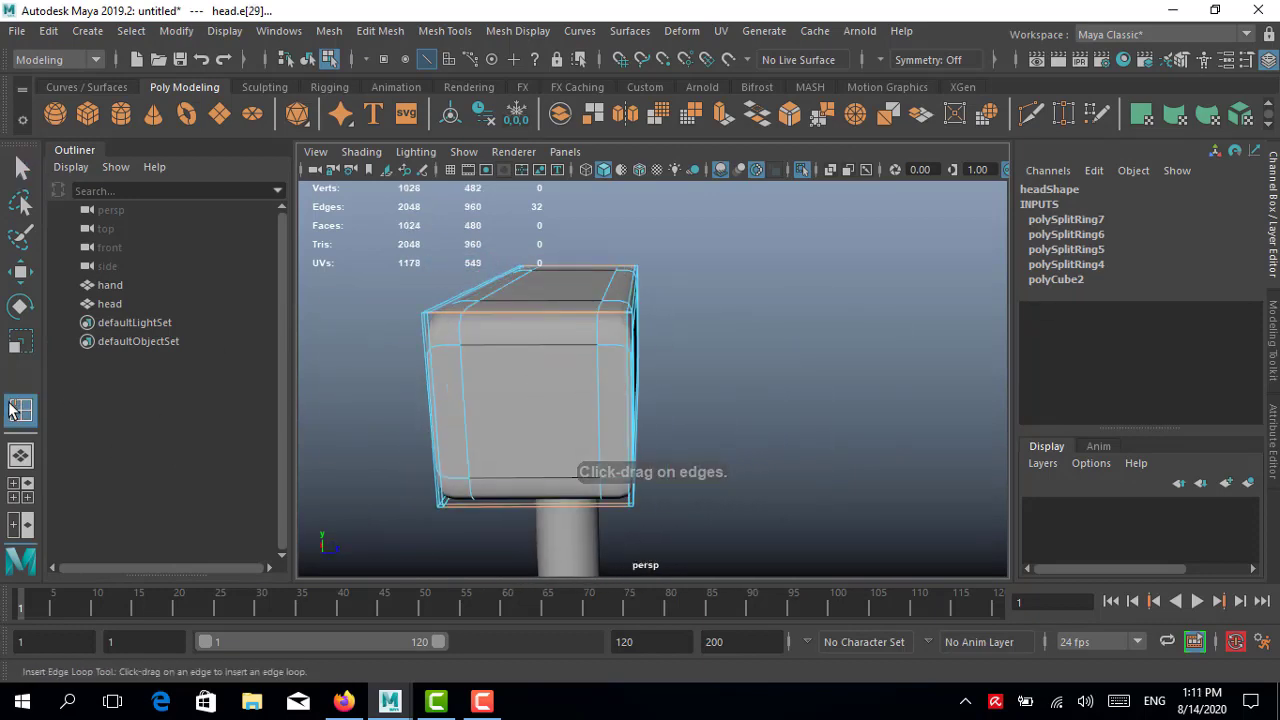
double_click(12, 410)
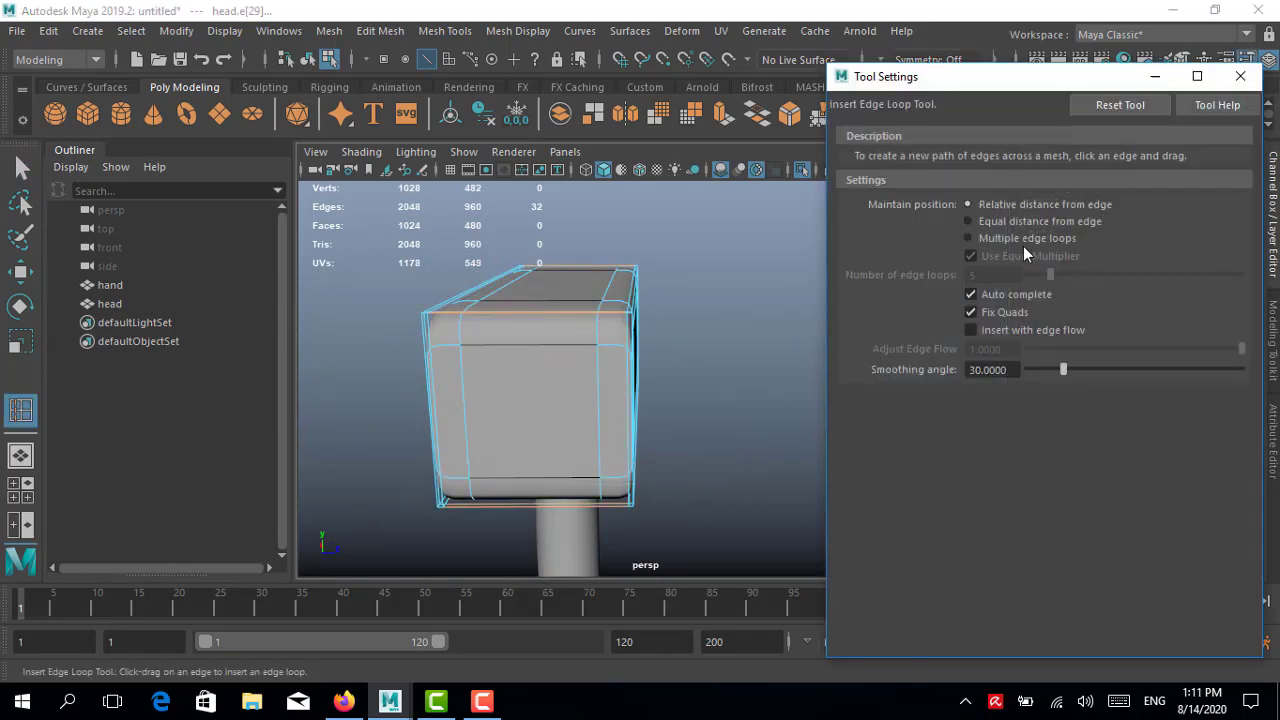
left_click(521, 317)
left_click_drag(521, 317, 1039, 280, "alt")
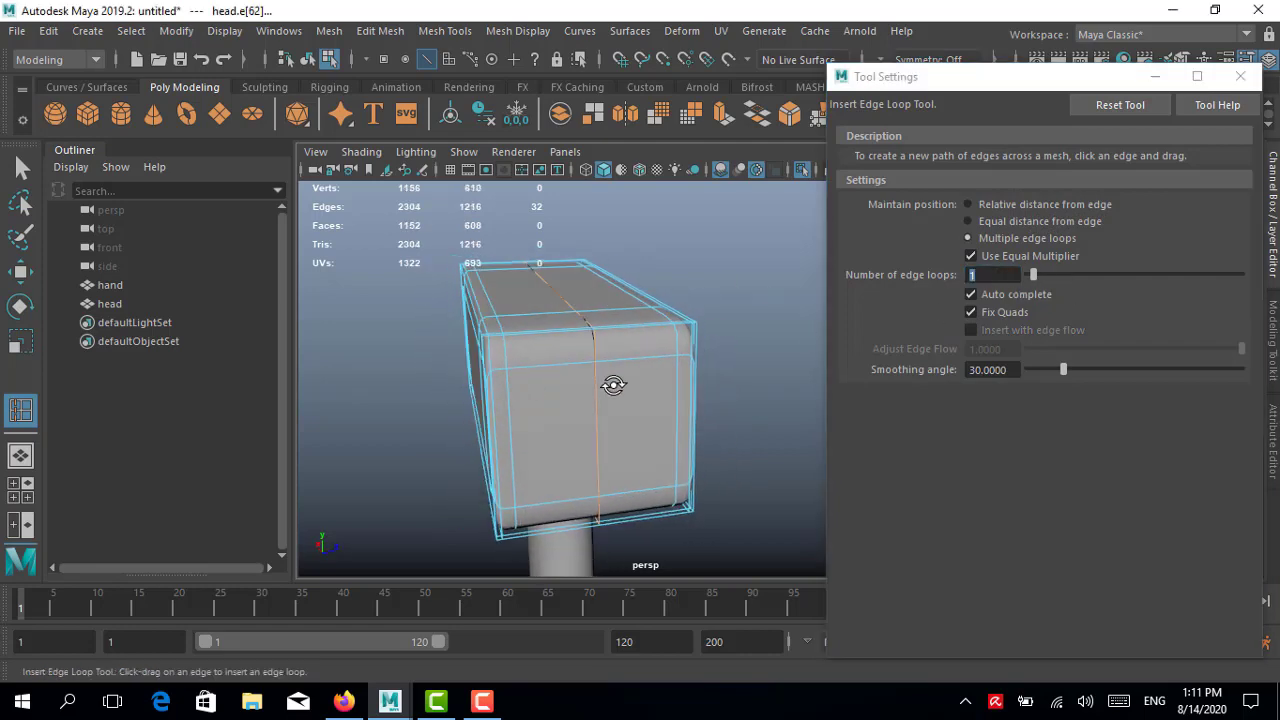
scroll(605, 365, "up", 5)
mouse_move(556, 371)
left_mouse_down()
mouse_move(589, 353)
mouse_move(617, 380)
left_mouse_up()
mouse_move(565, 331)
left_mouse_down("alt")
mouse_move(586, 449)
mouse_move(549, 503)
mouse_move(591, 429)
mouse_move(560, 326)
mouse_move(580, 429)
mouse_move(516, 354)
mouse_move(523, 331)
mouse_move(489, 349)
mouse_move(549, 380)
mouse_move(624, 388)
mouse_move(660, 337)
mouse_move(720, 310)
left_mouse_up("alt")
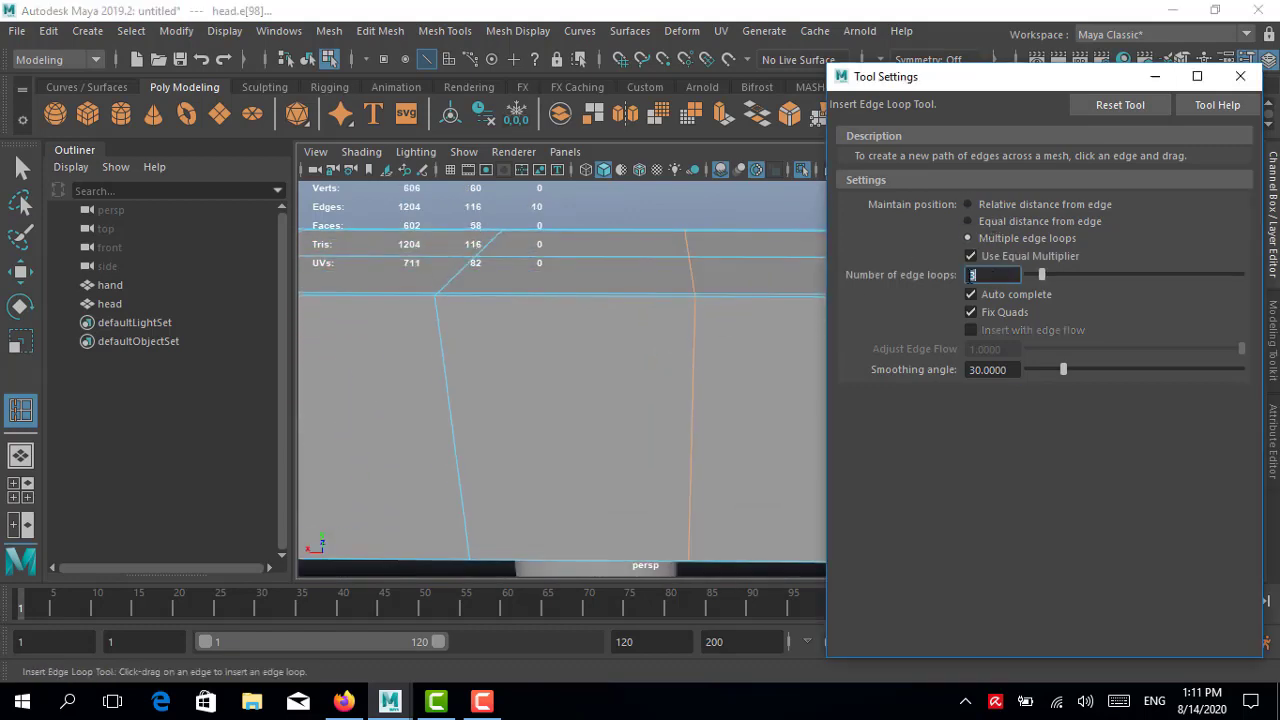
left_click_drag(588, 309, 600, 228, "alt")
key("q")
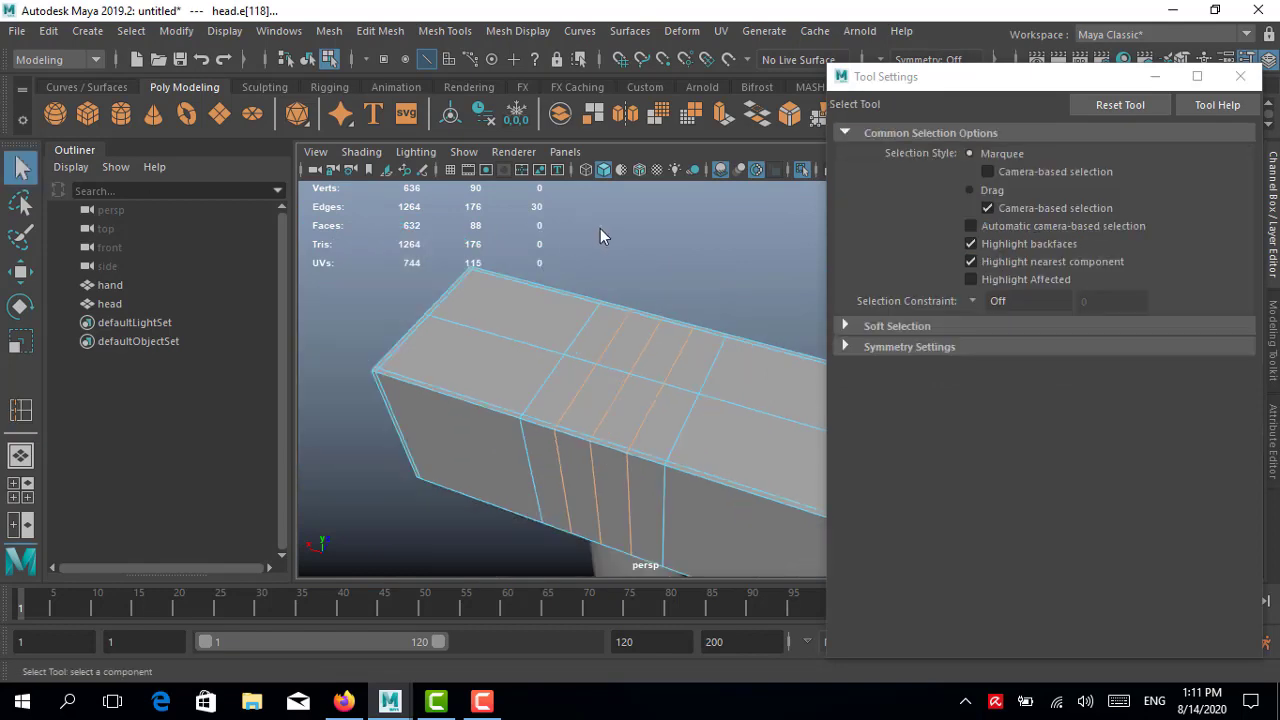
right_click_drag(600, 184, 594, 145)
Step: Isolate the hammer head and select the middle edges across its top
left_click(612, 372)
key("F8")
left_click(776, 357)
left_click_drag(776, 357, 806, 194, "alt")
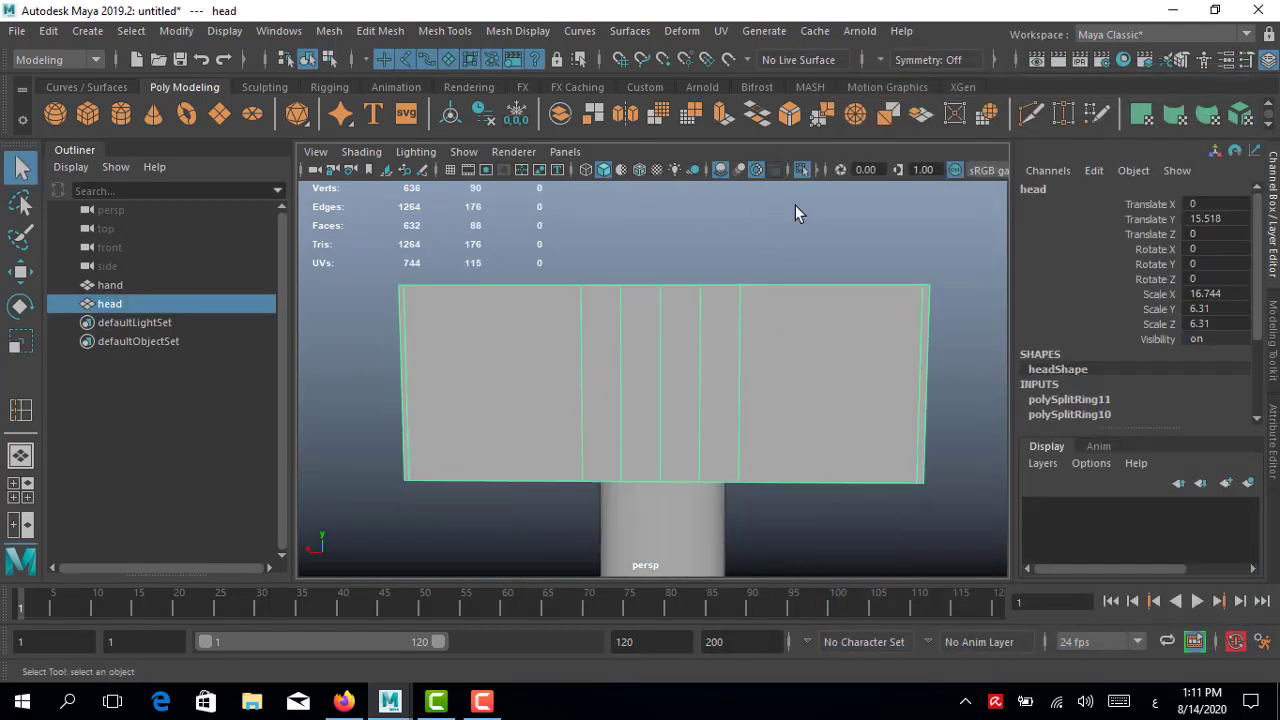
left_click(802, 169)
left_click_drag(734, 351, 678, 222, "alt")
key("F8")
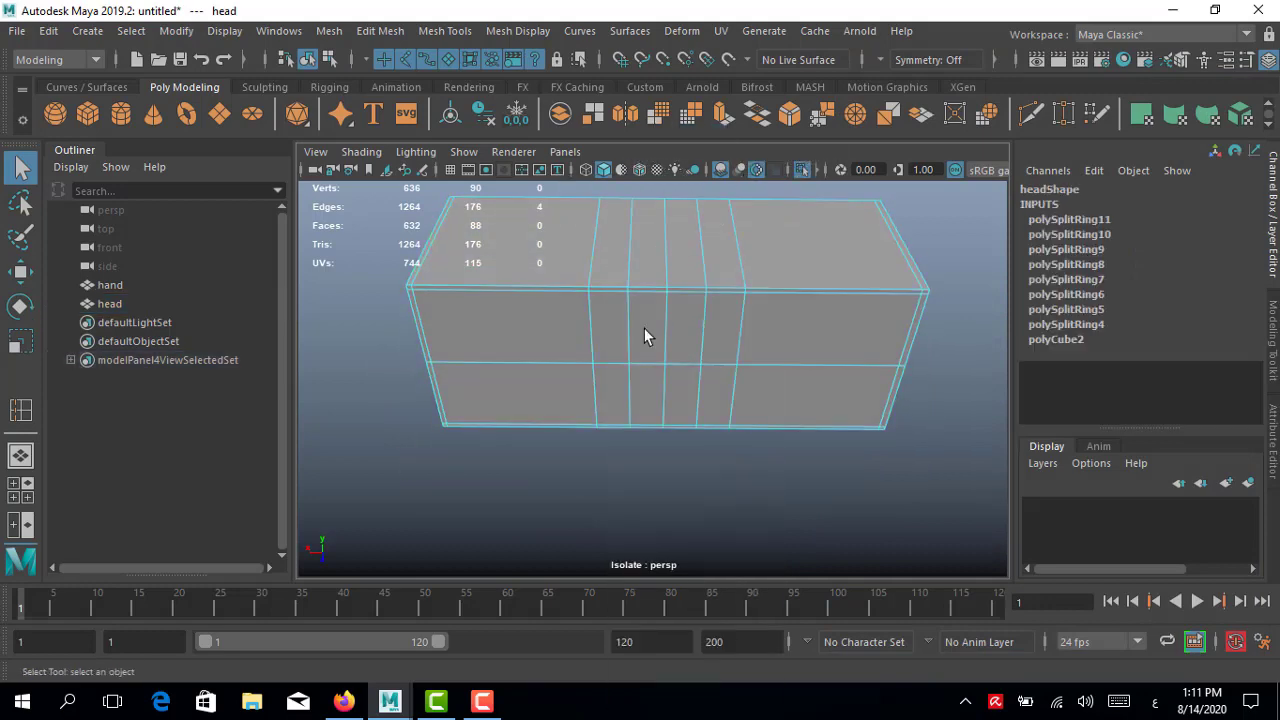
left_click(670, 365, "shift")
left_click_drag(670, 365, 593, 386, "alt")
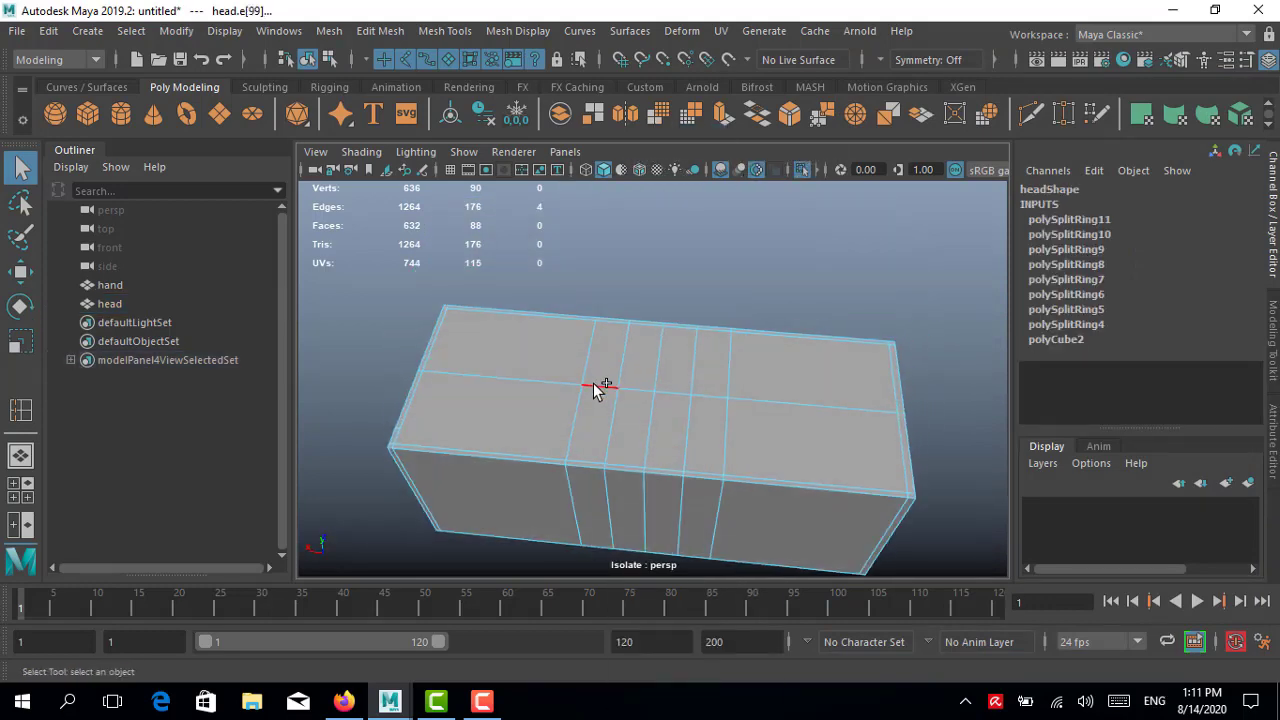
left_click(725, 400, "shift")
mouse_move(725, 400)
left_mouse_down("alt")
mouse_move(666, 306)
mouse_move(671, 286)
left_mouse_up("alt")
Step: Detach the selected top edges with Edit Mesh > Detach to cut the surface
left_click(380, 31)
left_click(400, 194)
mouse_move(560, 400)
left_mouse_down("alt")
mouse_move(605, 417)
mouse_move(778, 189)
left_mouse_up("alt")
Step: In the top view, pull the vertices beside the cut apart to open a hole
key("space")
key("space")
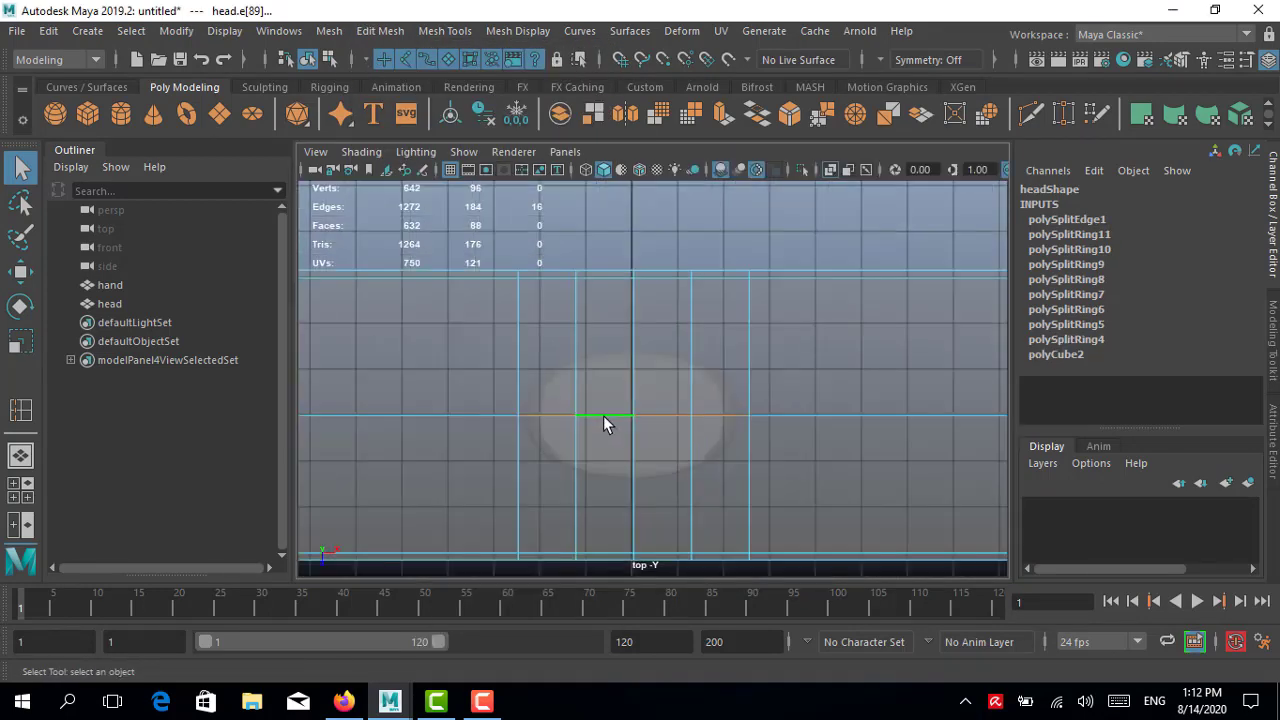
right_click_drag(592, 184, 572, 145)
scroll(557, 440, "up", 3)
scroll(636, 452, "up", 3)
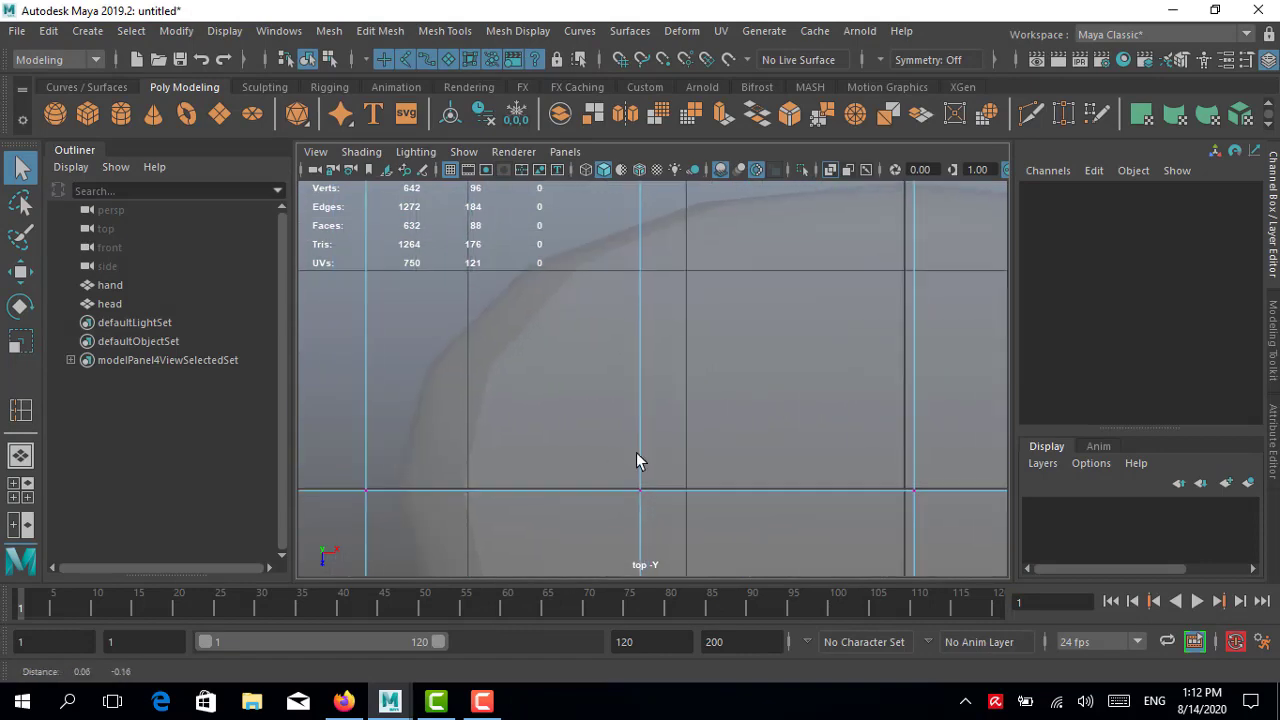
left_click(632, 447)
key("w")
left_click_drag(633, 455, 631, 497)
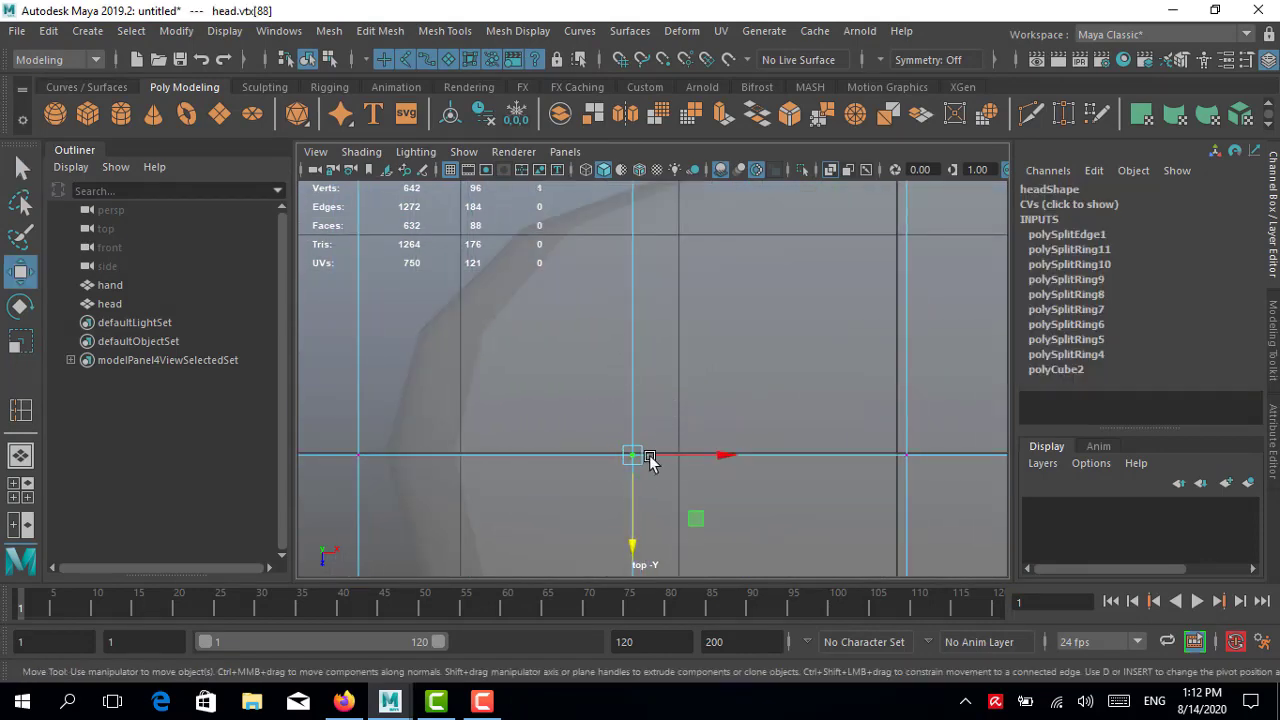
left_click(917, 447)
left_click_drag(754, 451, 754, 371)
Step: Widen the opening by raising another head vertex upward in the top view
key("space")
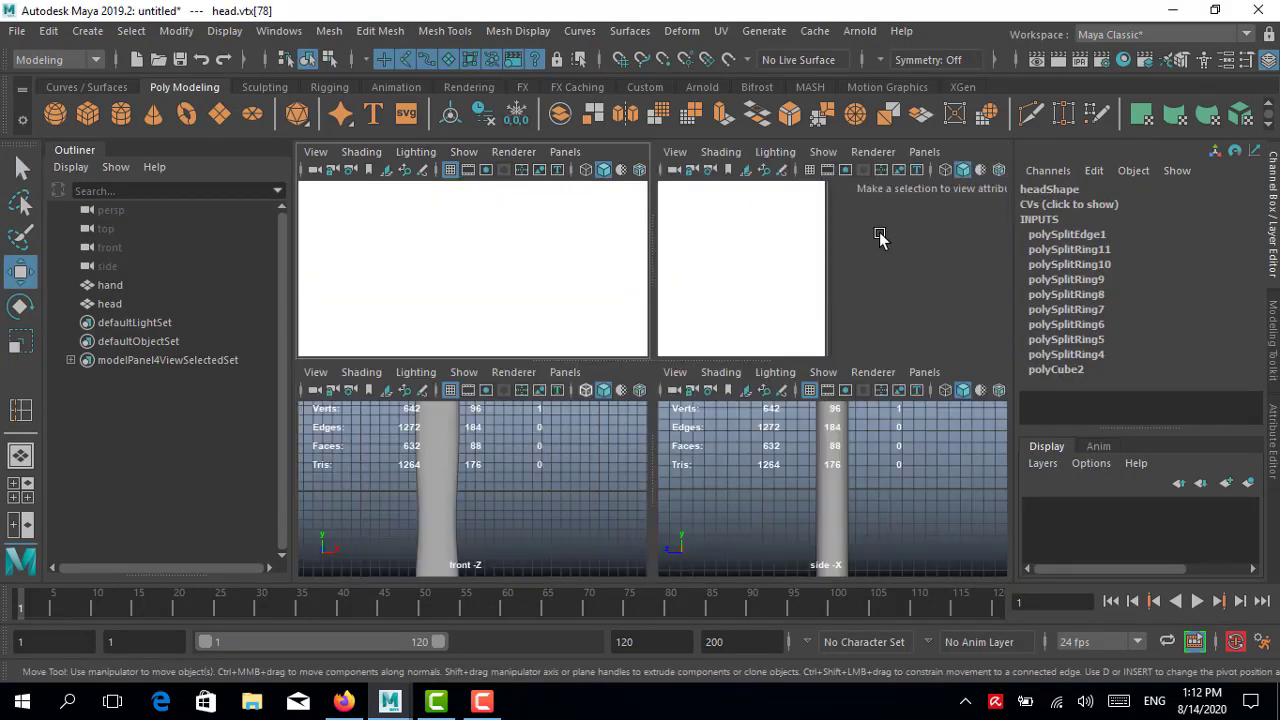
key("space")
mouse_move(652, 385)
left_mouse_down("alt")
mouse_move(587, 382)
mouse_move(588, 307)
left_mouse_up("alt")
key("w")
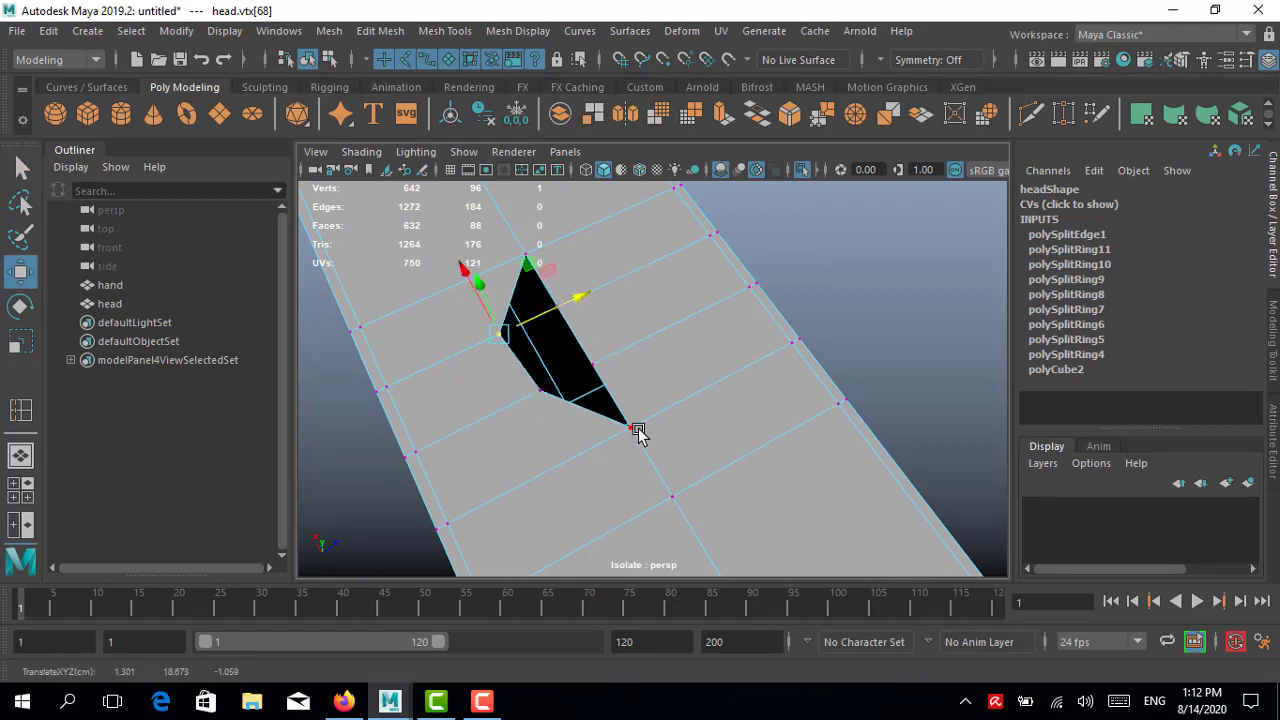
left_click(632, 427)
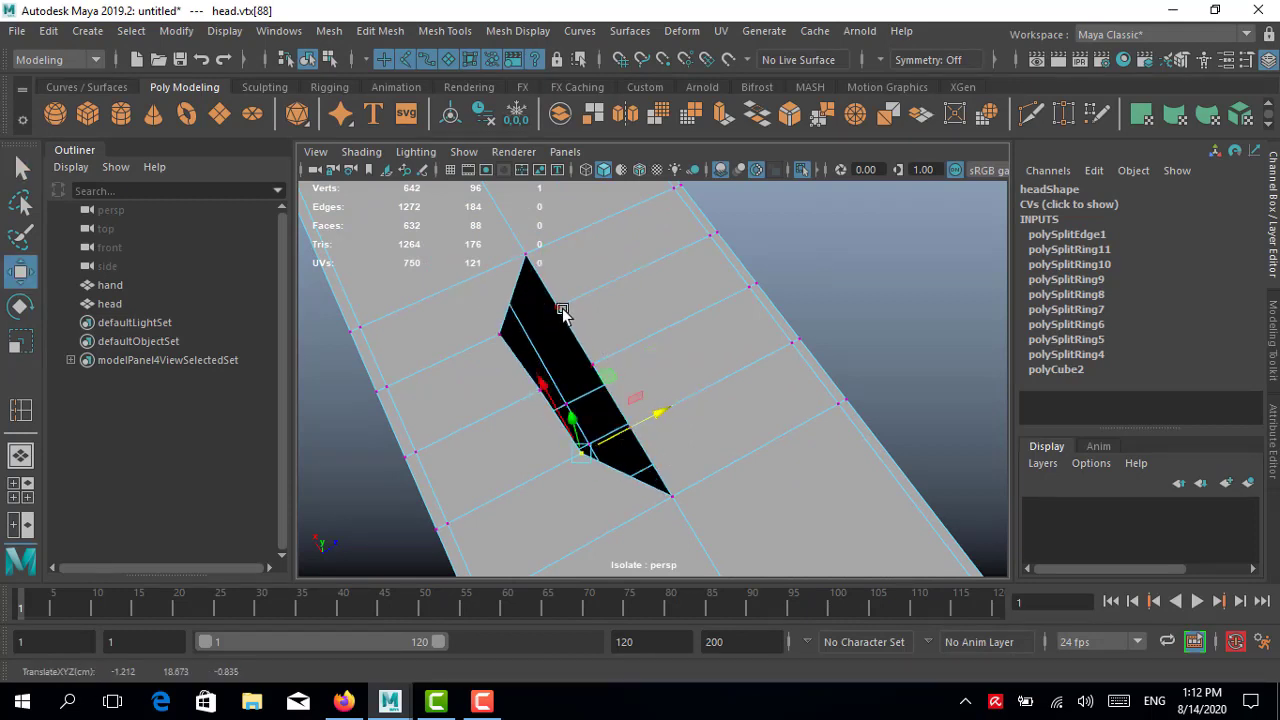
key("space")
key("space")
key("space")
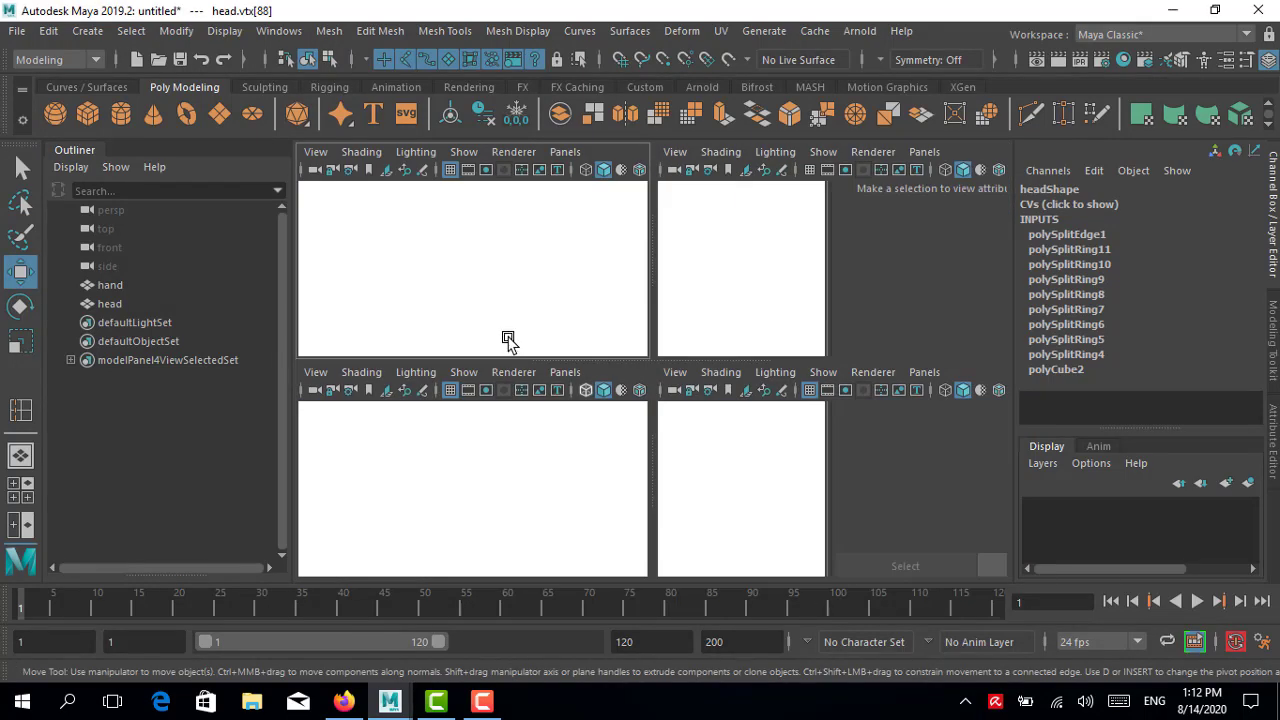
key("space")
scroll(501, 377, "up", 3)
left_click(565, 428)
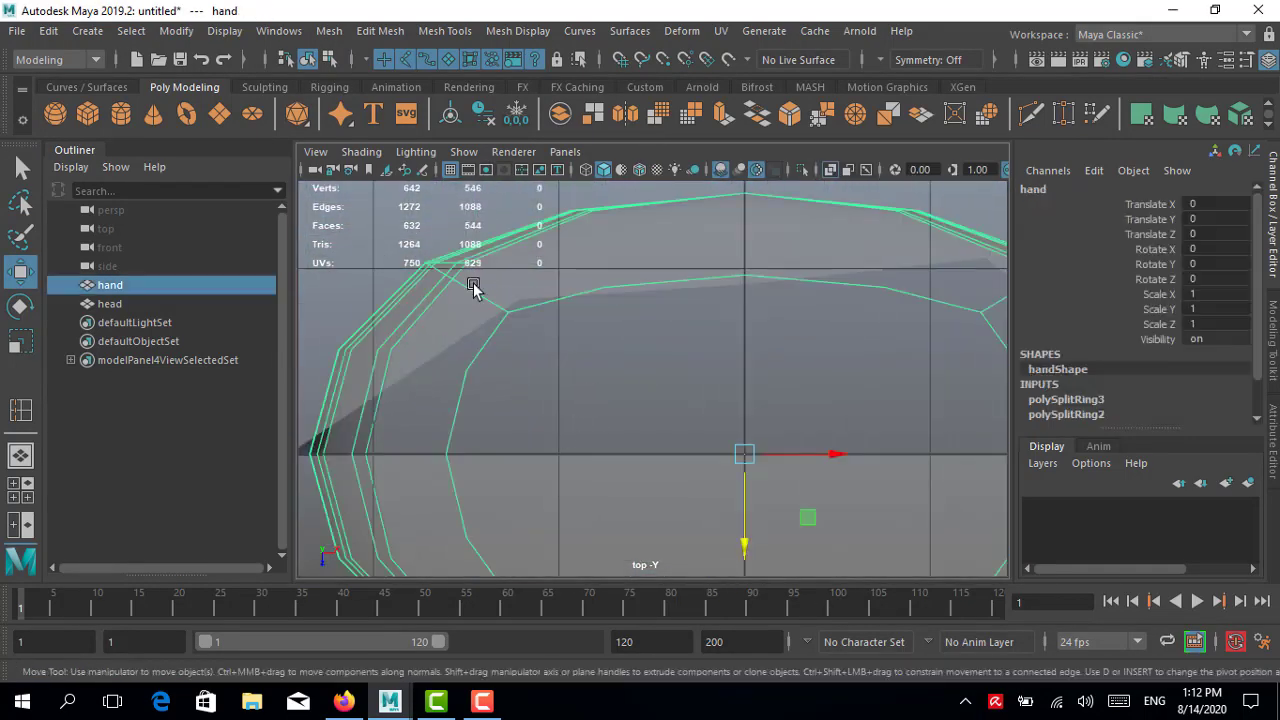
key("ctrl+z")
left_click_drag(518, 520, 528, 432)
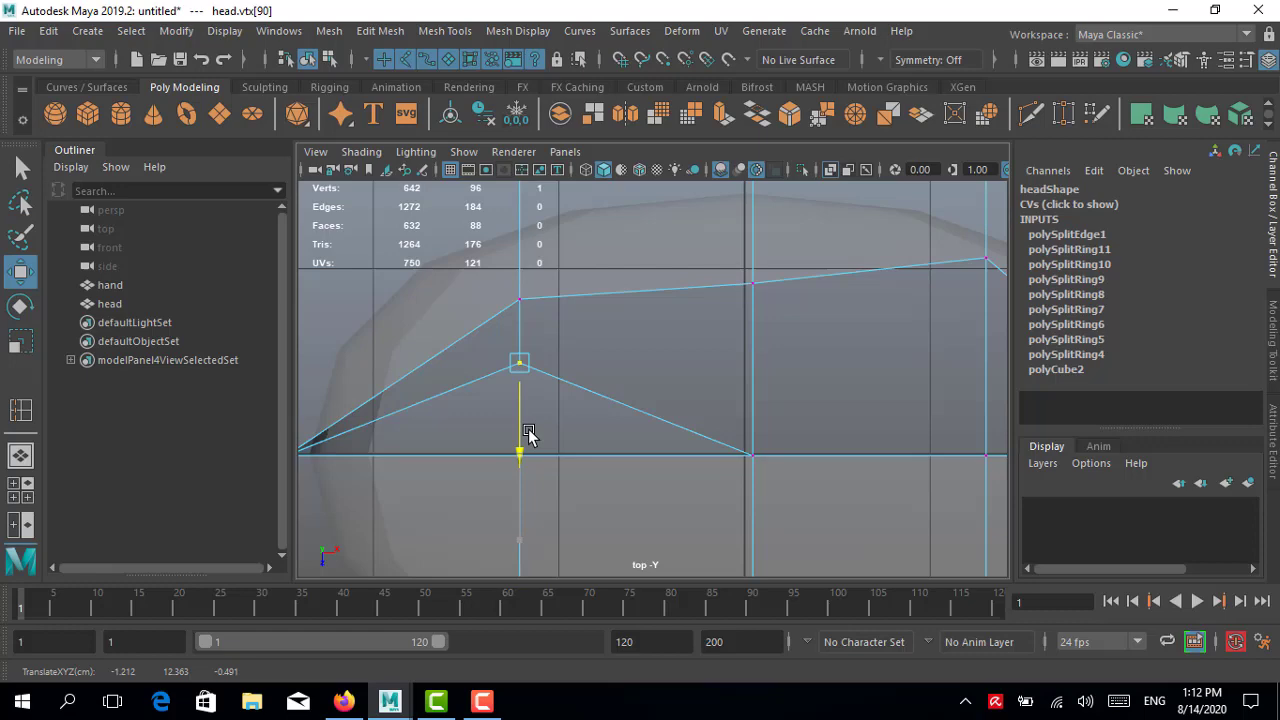
Step: Reshape the opening from the perspective view by moving vertices along its edge
key("space")
key("space")
mouse_move(686, 371)
left_mouse_down("alt")
mouse_move(777, 294)
mouse_move(636, 362)
mouse_move(503, 371)
mouse_move(571, 420)
mouse_move(586, 395)
left_mouse_up("alt")
left_click(571, 368)
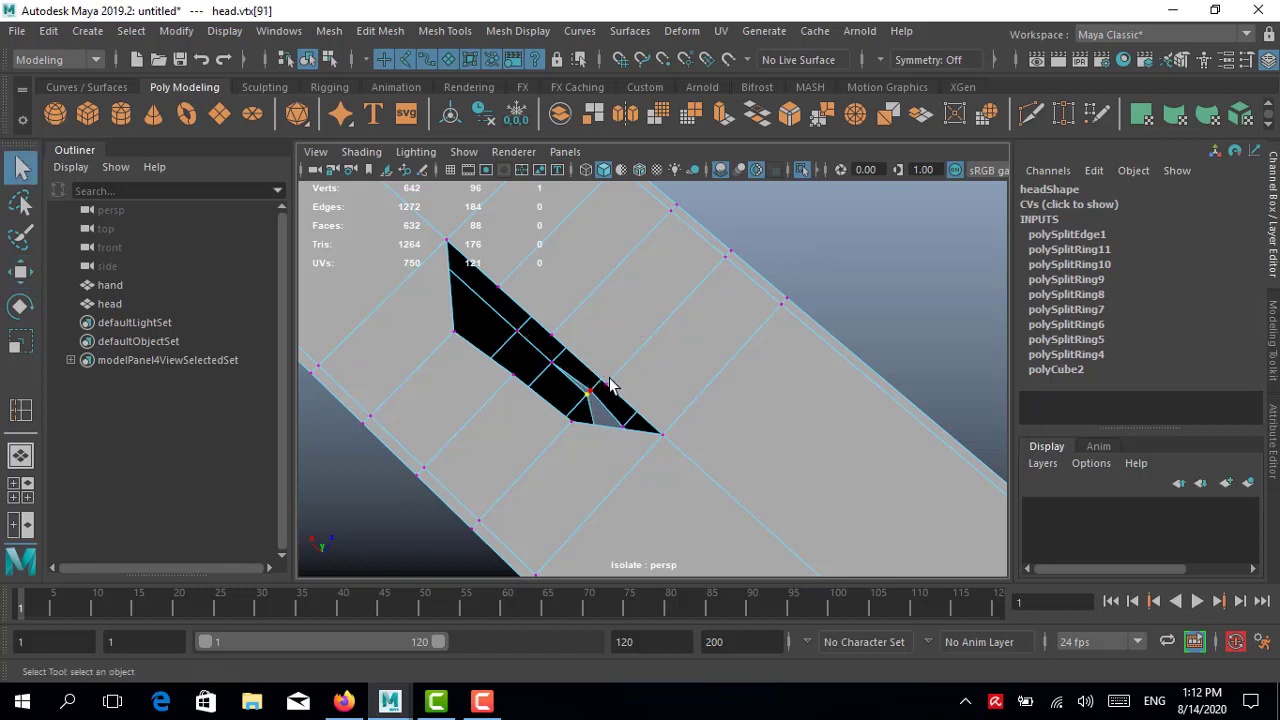
key("w")
left_click_drag(557, 378, 562, 370)
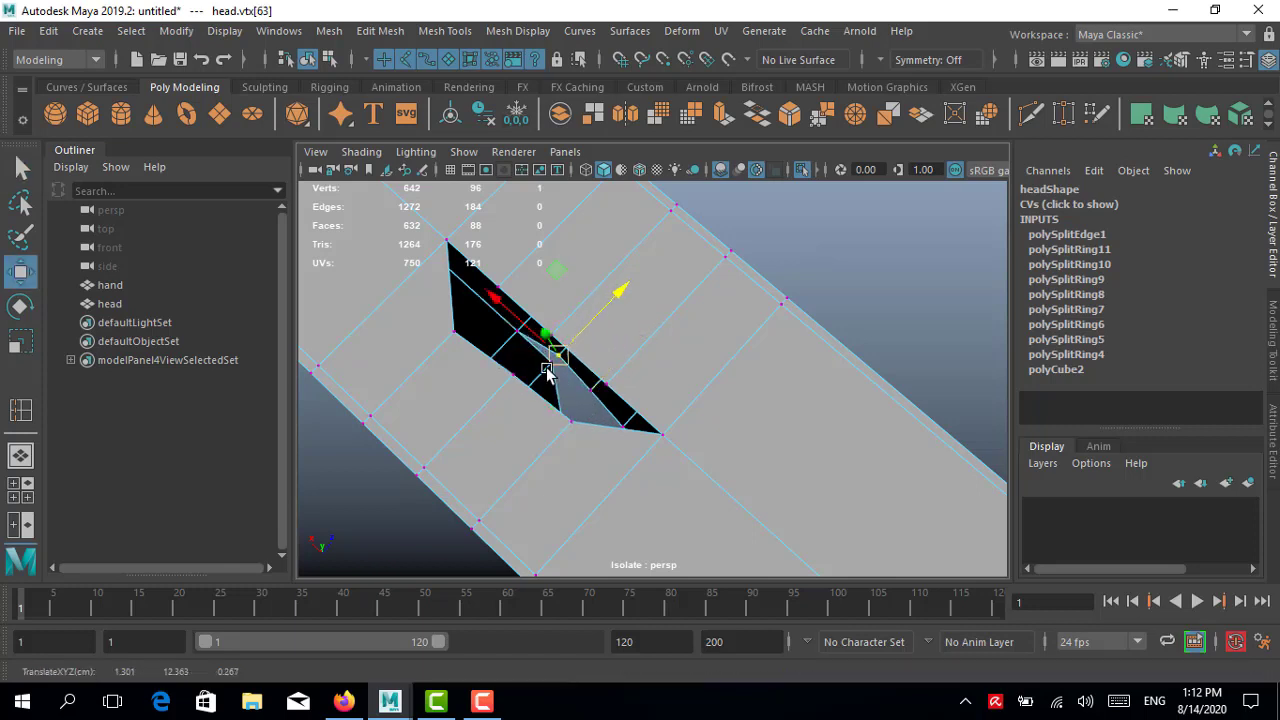
key("w")
left_click(518, 330)
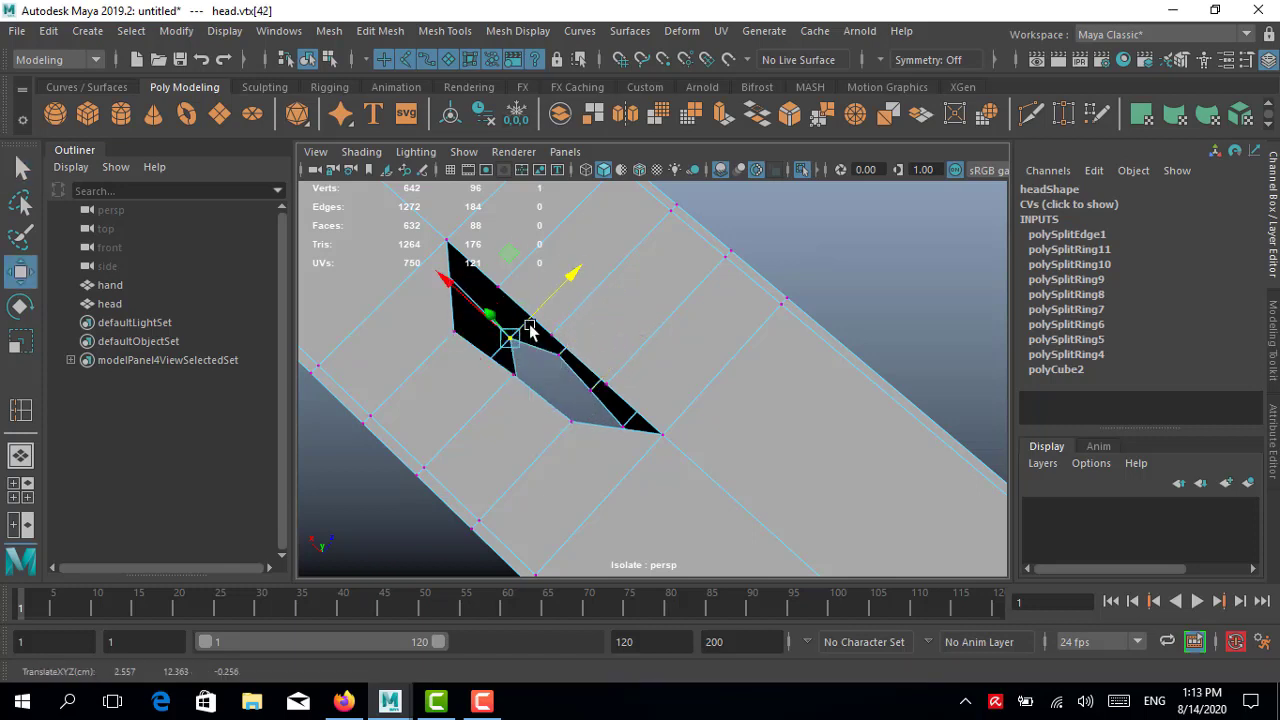
Step: Round the opening's outline in the top view by moving its upper, lower and side vertices
key("space")
key("space")
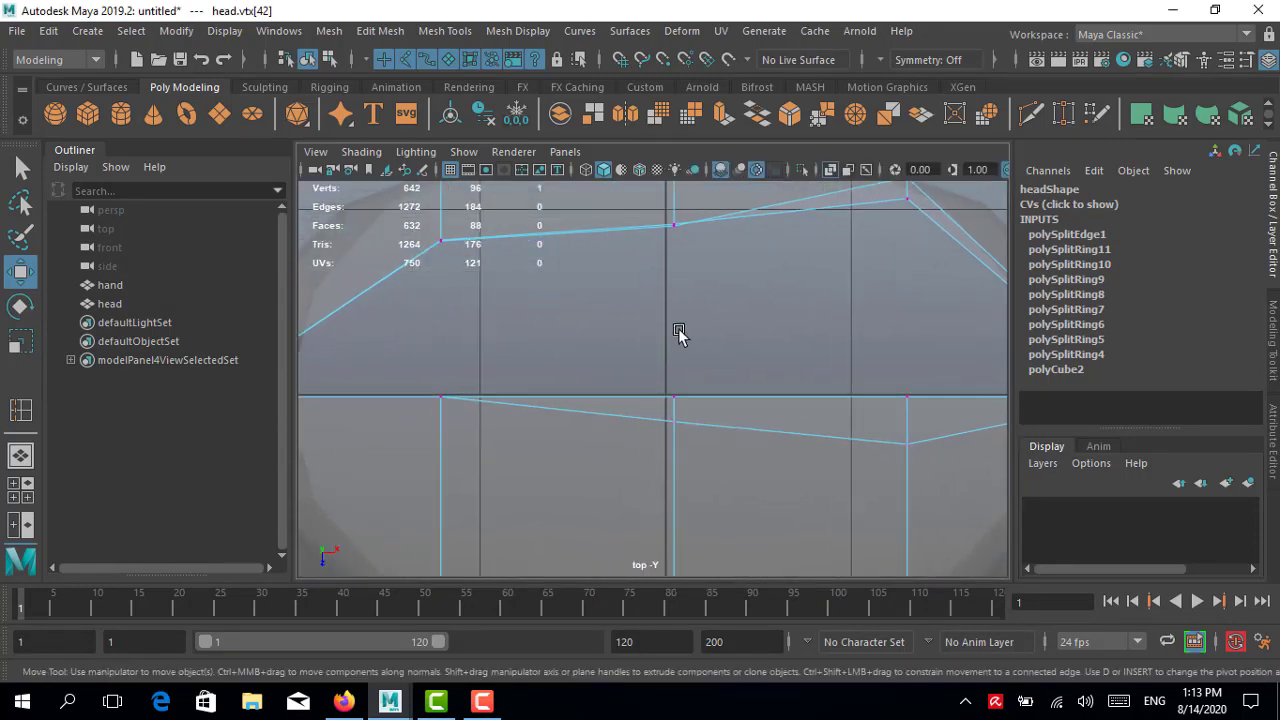
middle_click_drag(849, 328, 771, 366, "alt")
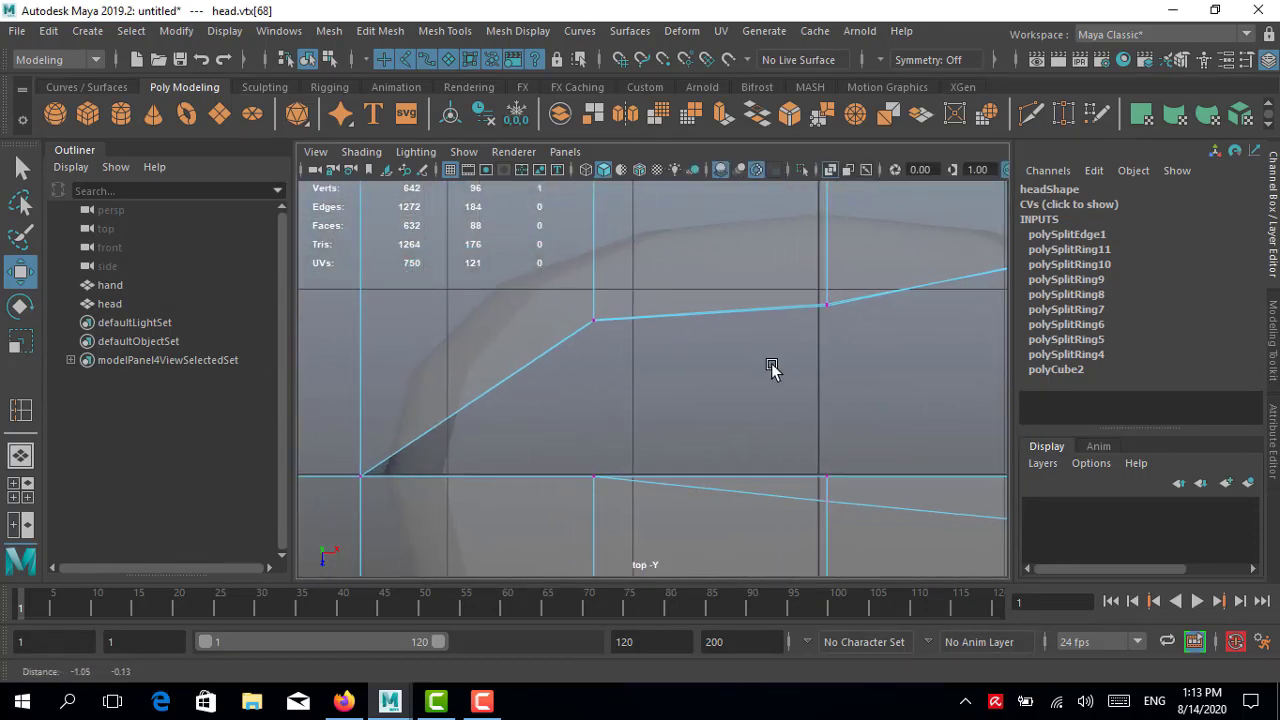
scroll(634, 400, "down", 3)
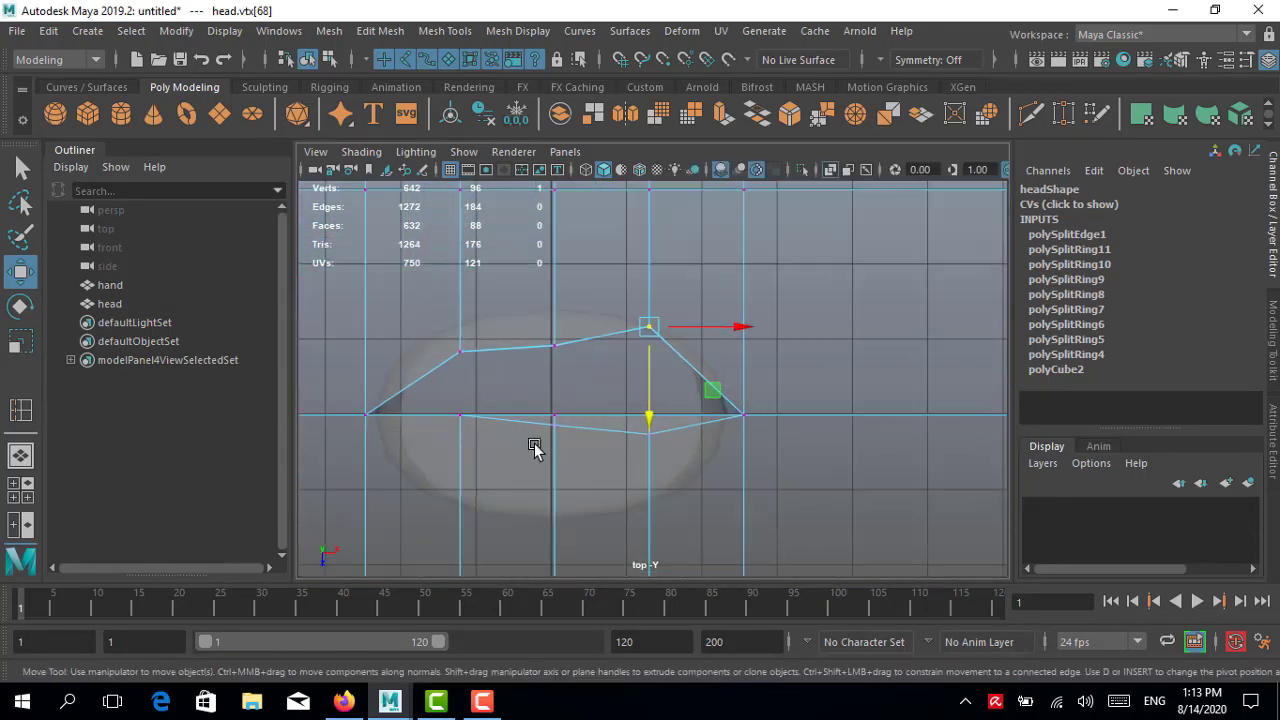
scroll(540, 440, "up", 2)
left_click(548, 407)
left_click_drag(548, 441, 548, 458)
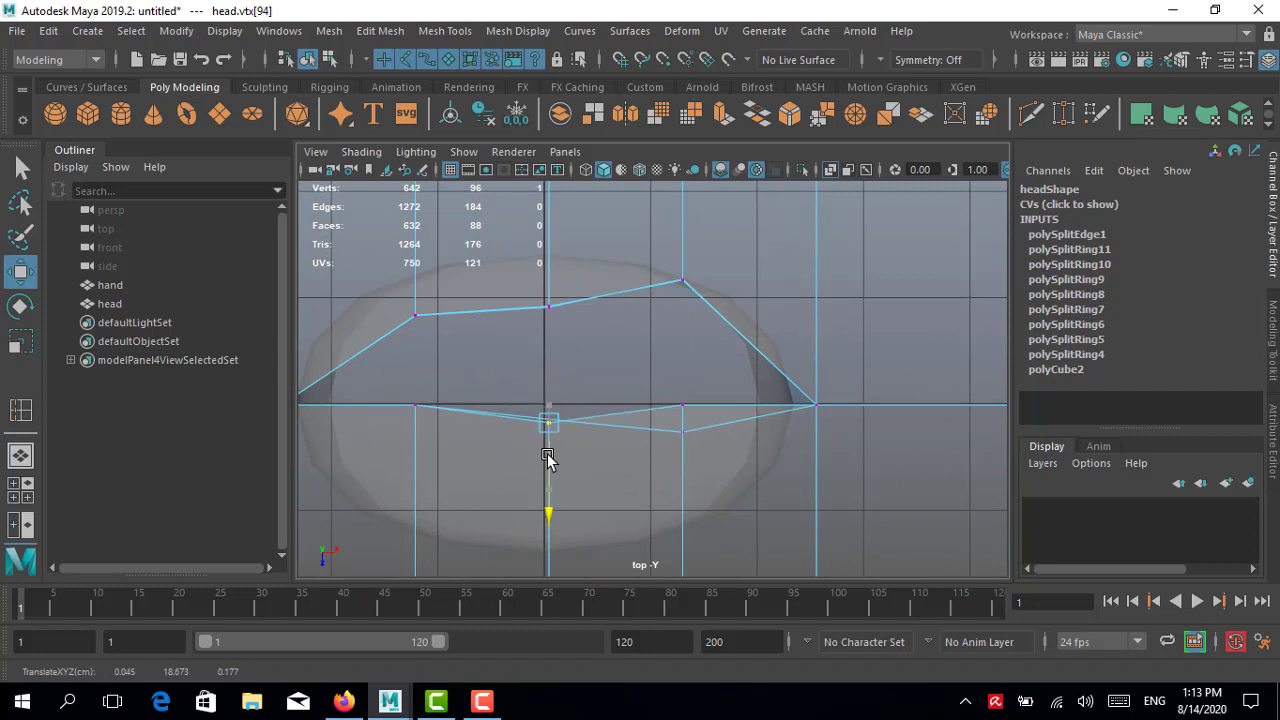
left_click(684, 430)
middle_click_drag(686, 434, 693, 460, "alt")
left_click(692, 307)
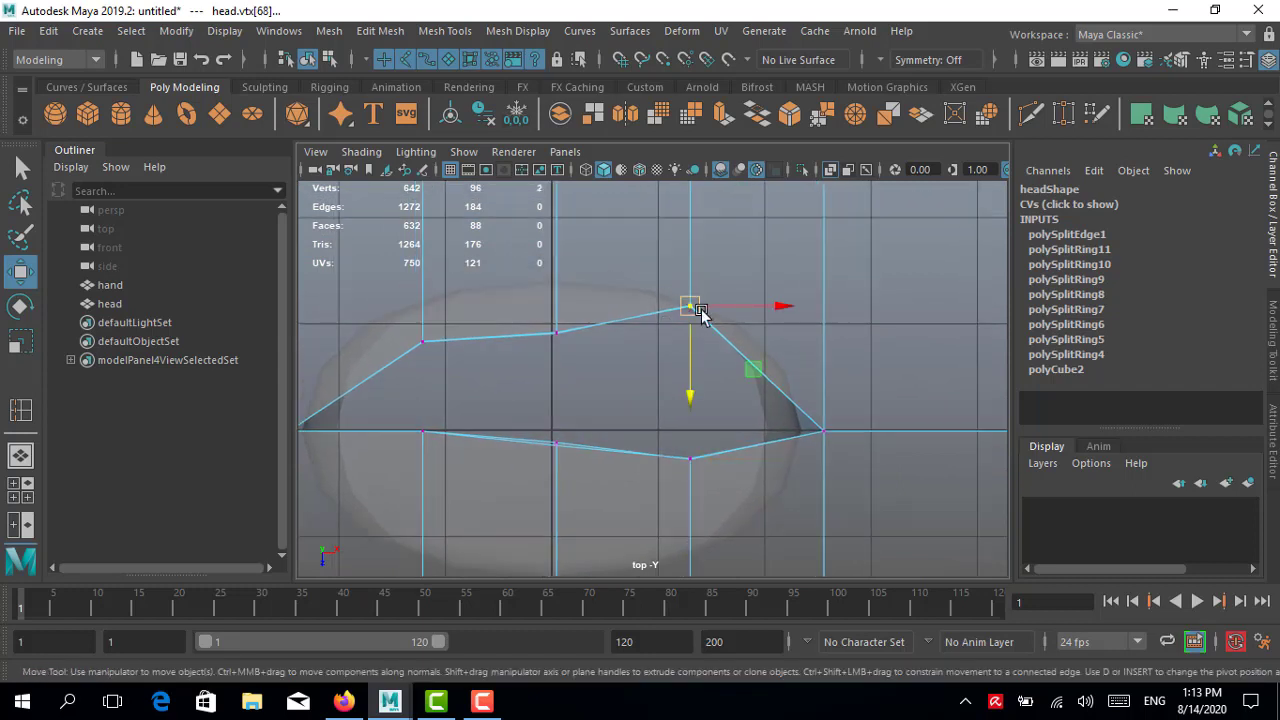
left_click_drag(700, 306, 743, 317)
left_click(423, 345)
left_click_drag(424, 372, 450, 403)
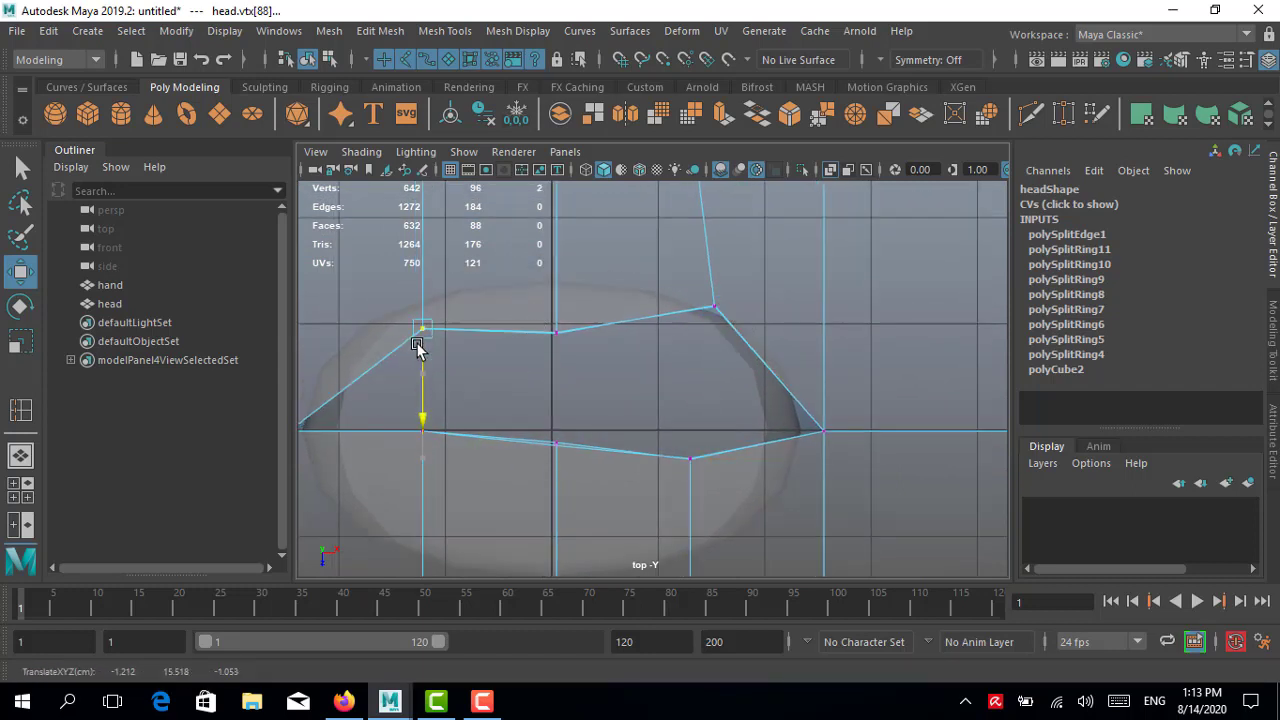
left_click(557, 331)
left_click_drag(553, 370, 555, 326)
Step: Turn on smooth preview and pull the hole's top and lower vertices down to flatten the lower edge
key("3")
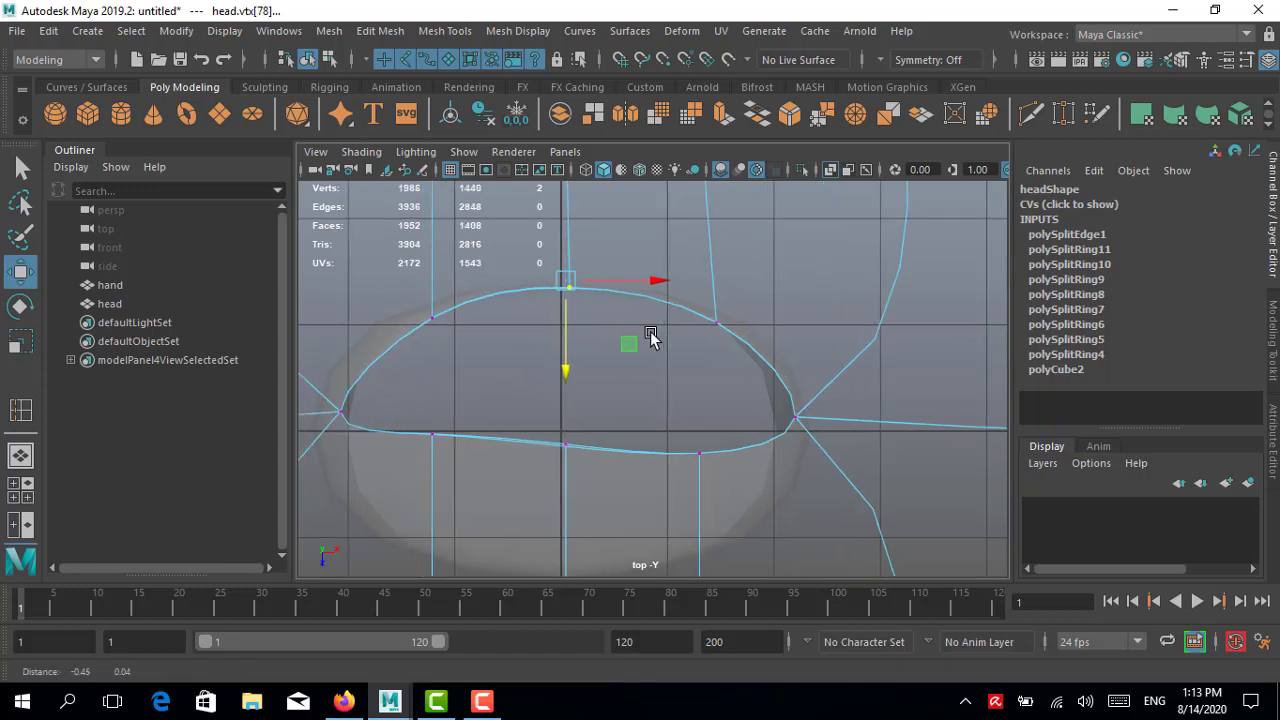
middle_click_drag(651, 337, 719, 343, "alt")
left_click(490, 437)
left_click_drag(473, 441, 449, 634)
middle_click_drag(752, 447, 706, 371, "alt")
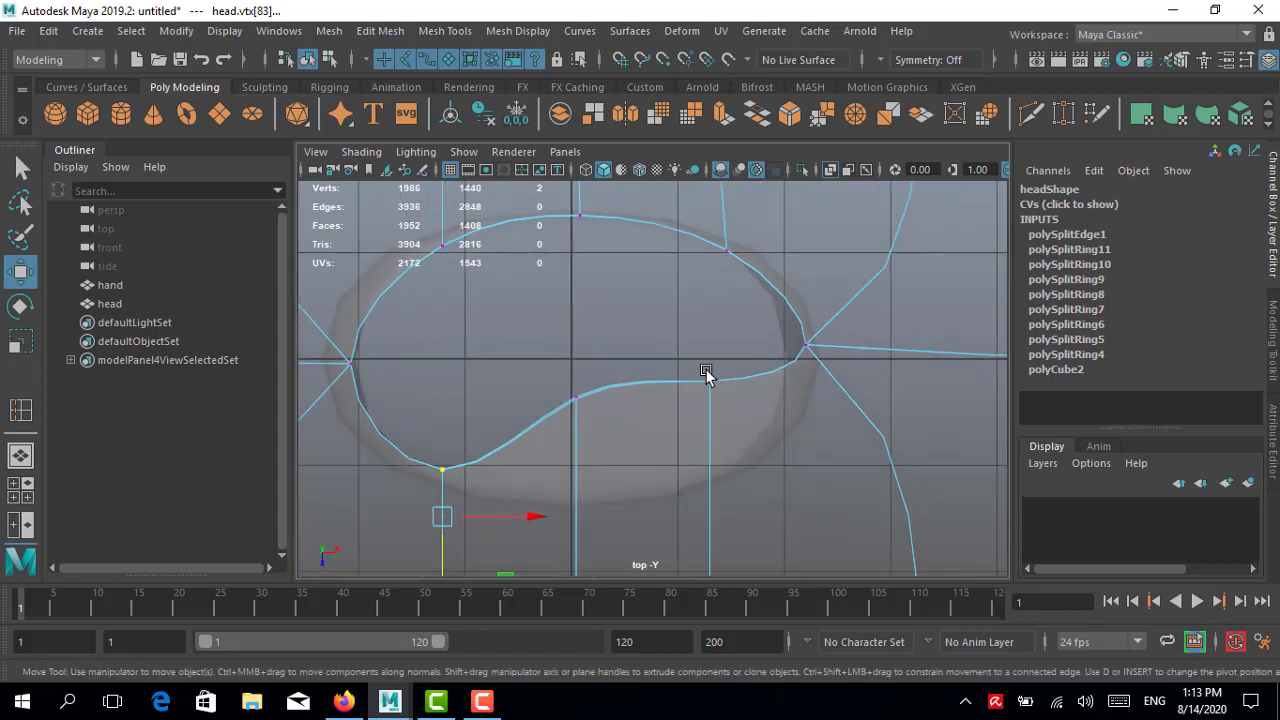
left_click(706, 371)
left_click_drag(711, 485, 713, 572)
left_click(576, 420)
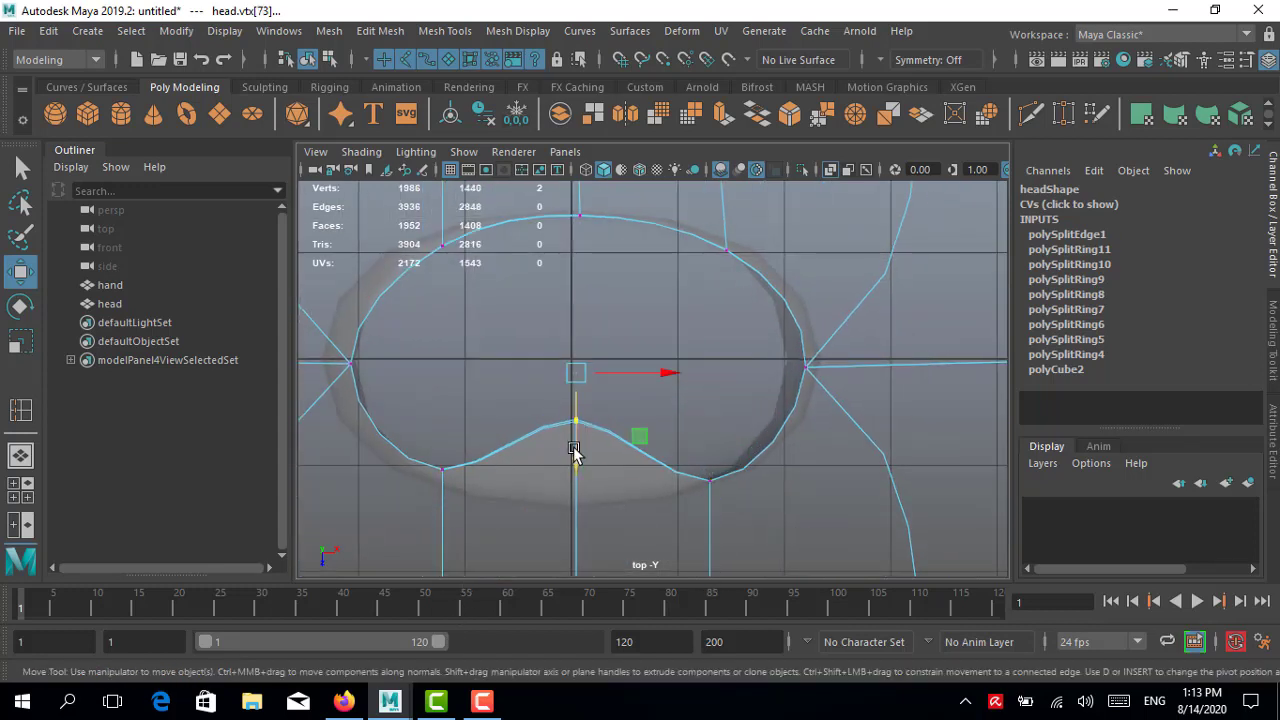
left_click_drag(574, 443, 576, 521)
middle_click_drag(695, 458, 687, 395, "alt")
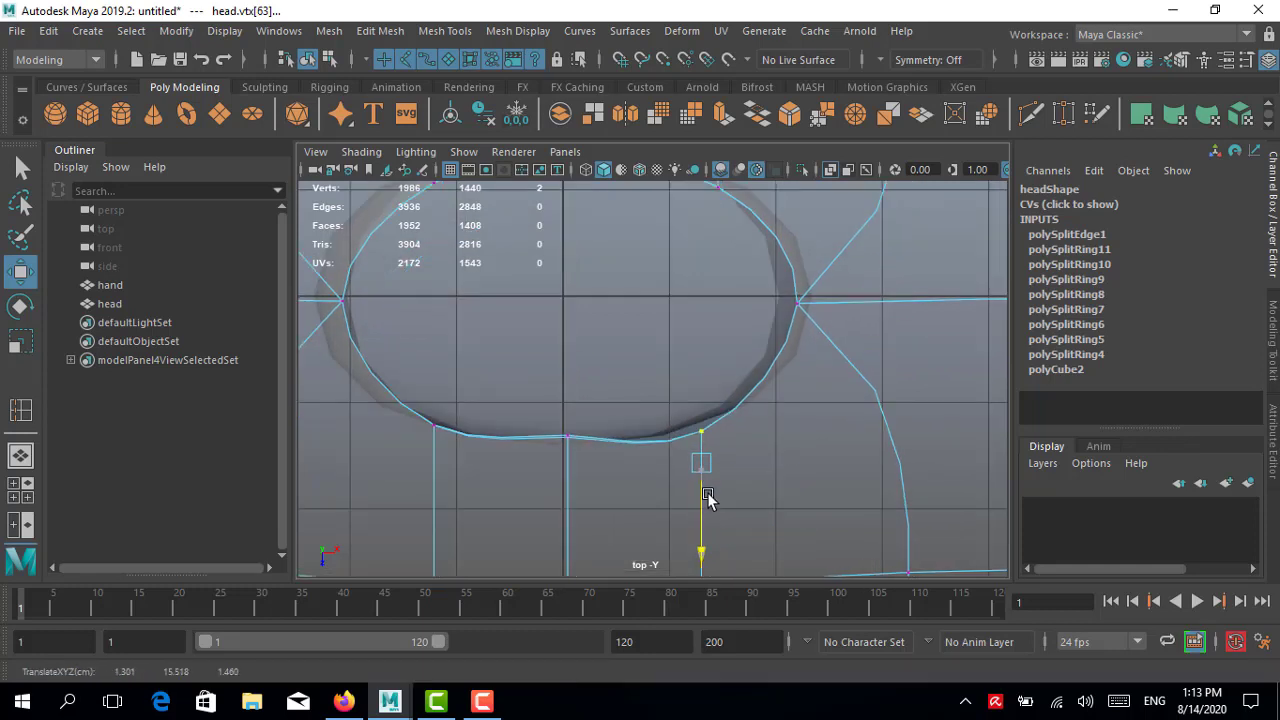
left_click_drag(709, 500, 746, 449)
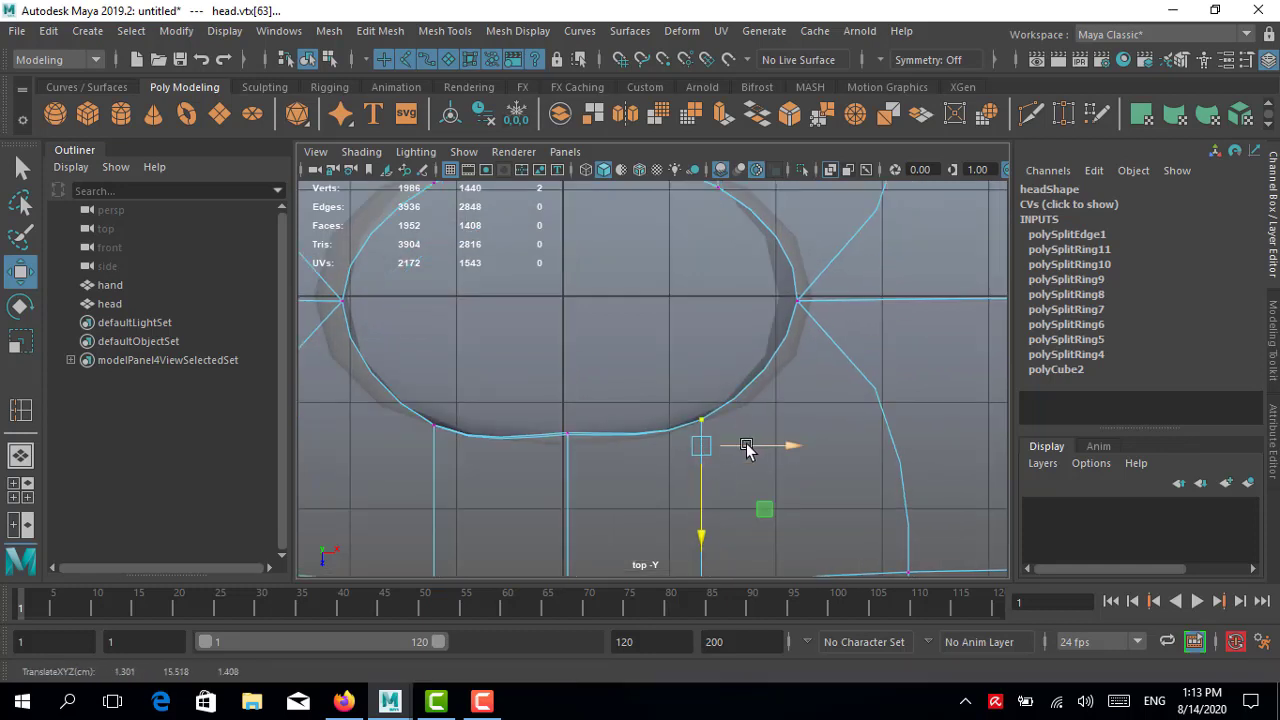
Step: Push the hole's left, right and upper-right vertices slightly outward to even its sides
left_click(436, 450)
left_click_drag(484, 457, 461, 457)
middle_click_drag(435, 185, 463, 290, "alt")
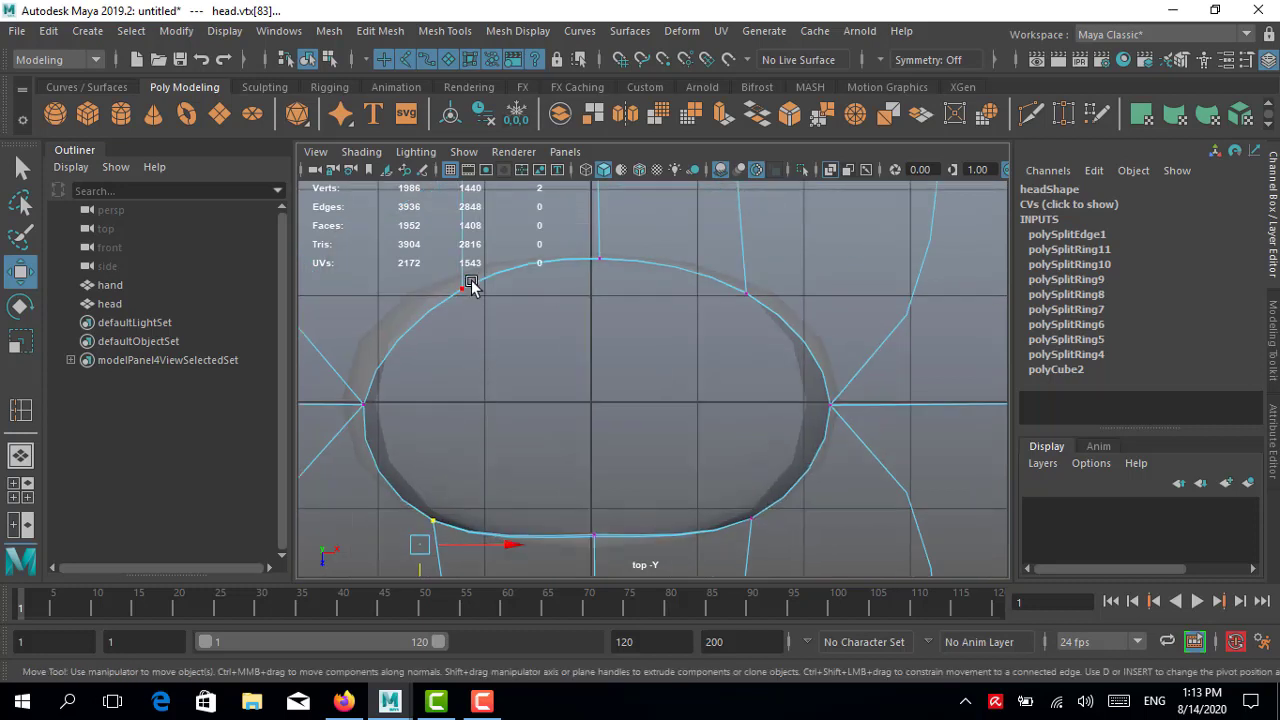
left_click(462, 283)
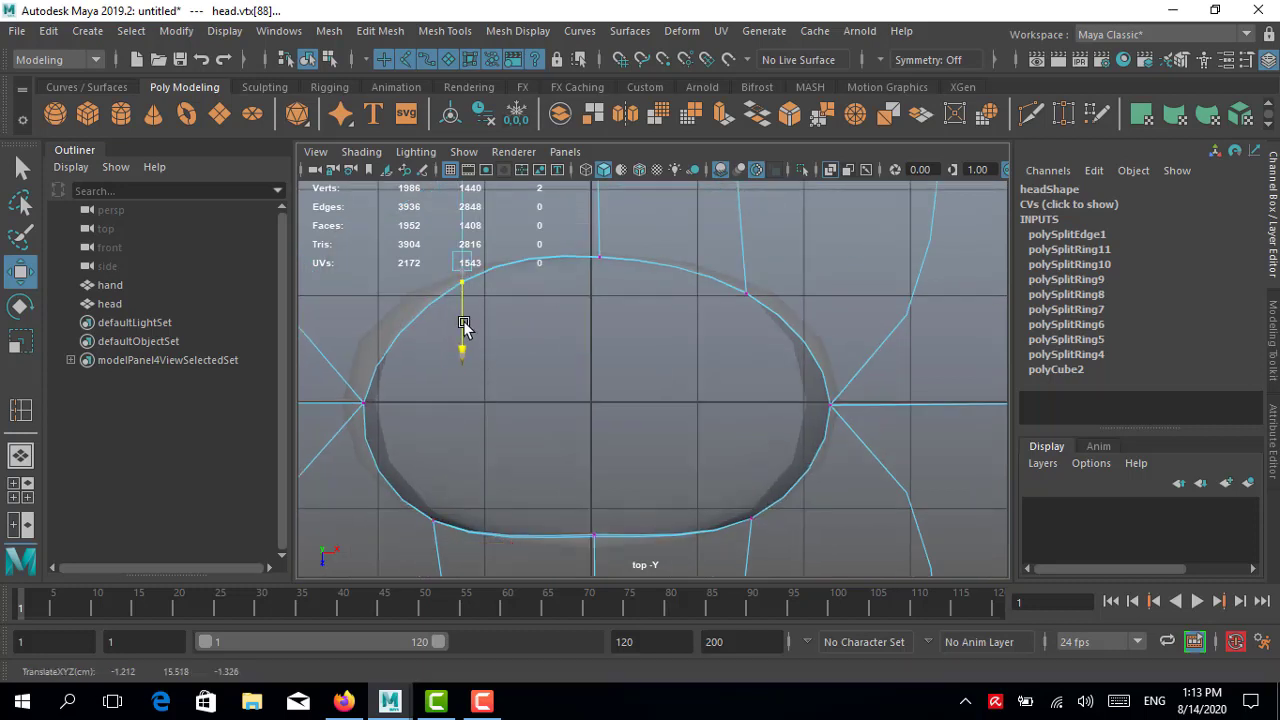
left_click(360, 404)
left_click_drag(406, 404, 397, 410)
left_click(831, 405)
left_click_drag(891, 404, 897, 404)
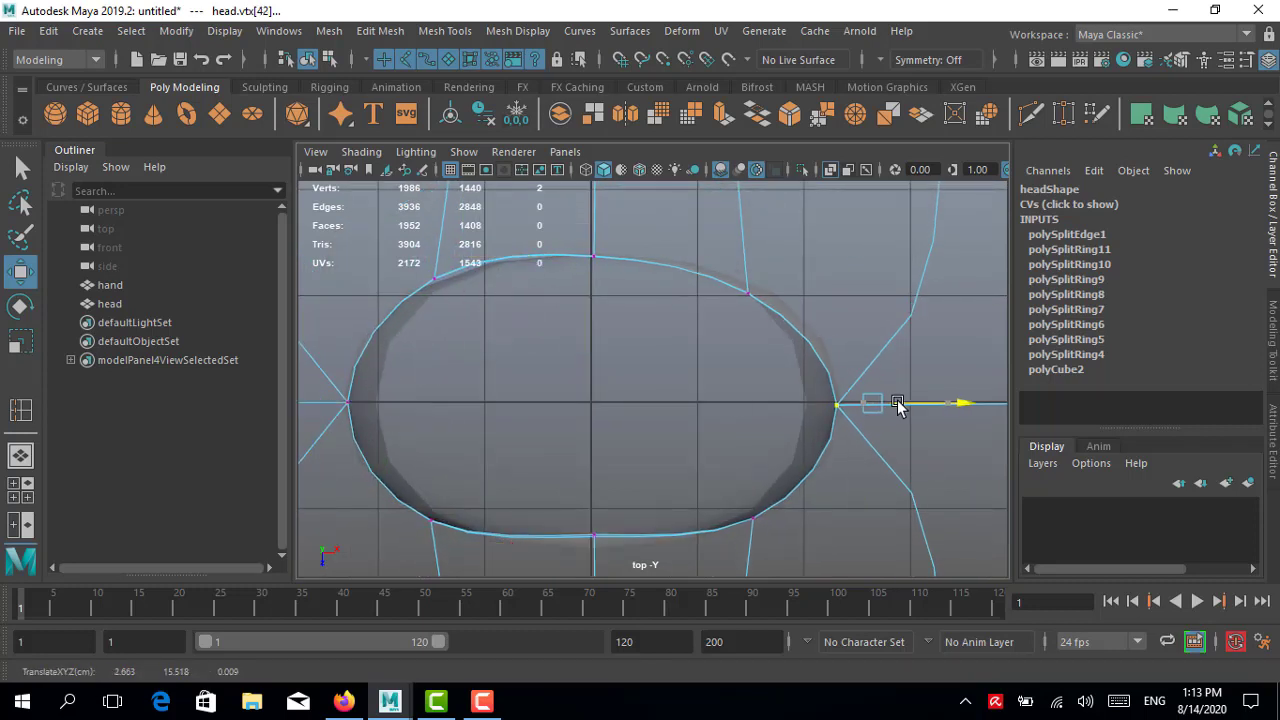
left_click(749, 292)
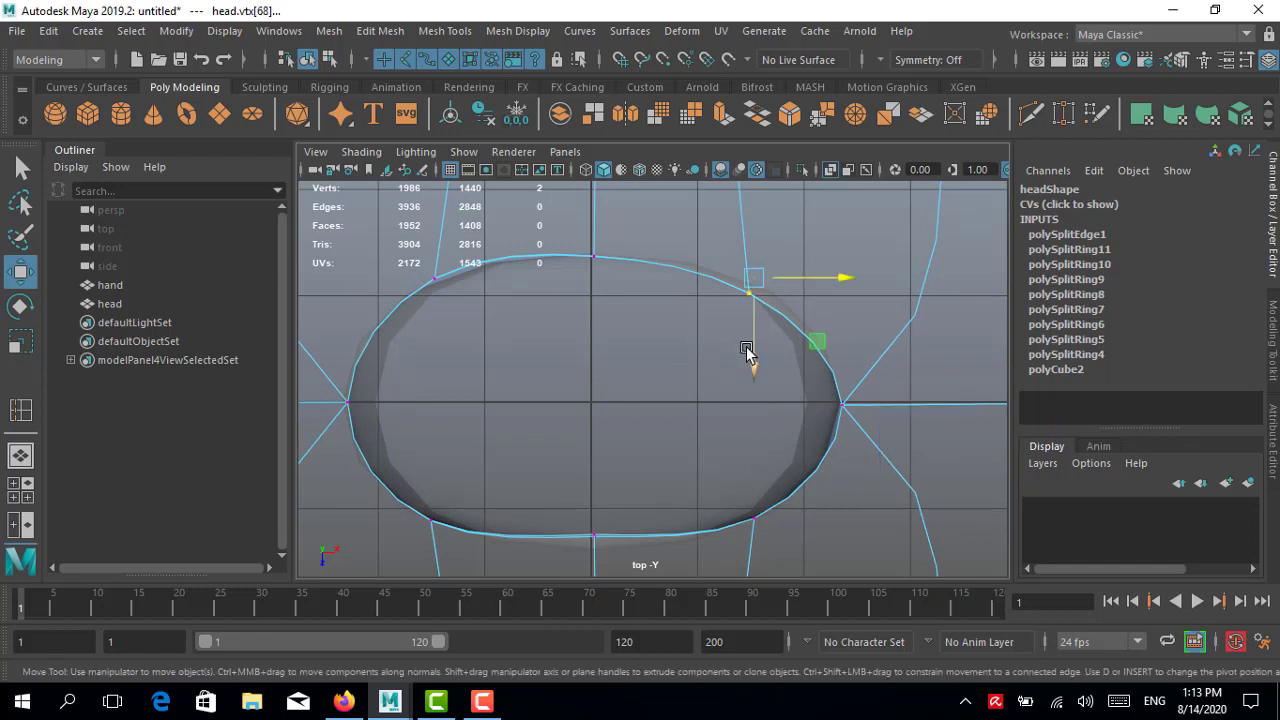
left_click_drag(749, 354, 751, 346)
Step: Adjust the lower-left and lower-right hole vertices to finish the ellipse
middle_click_drag(731, 525, 736, 467, "alt")
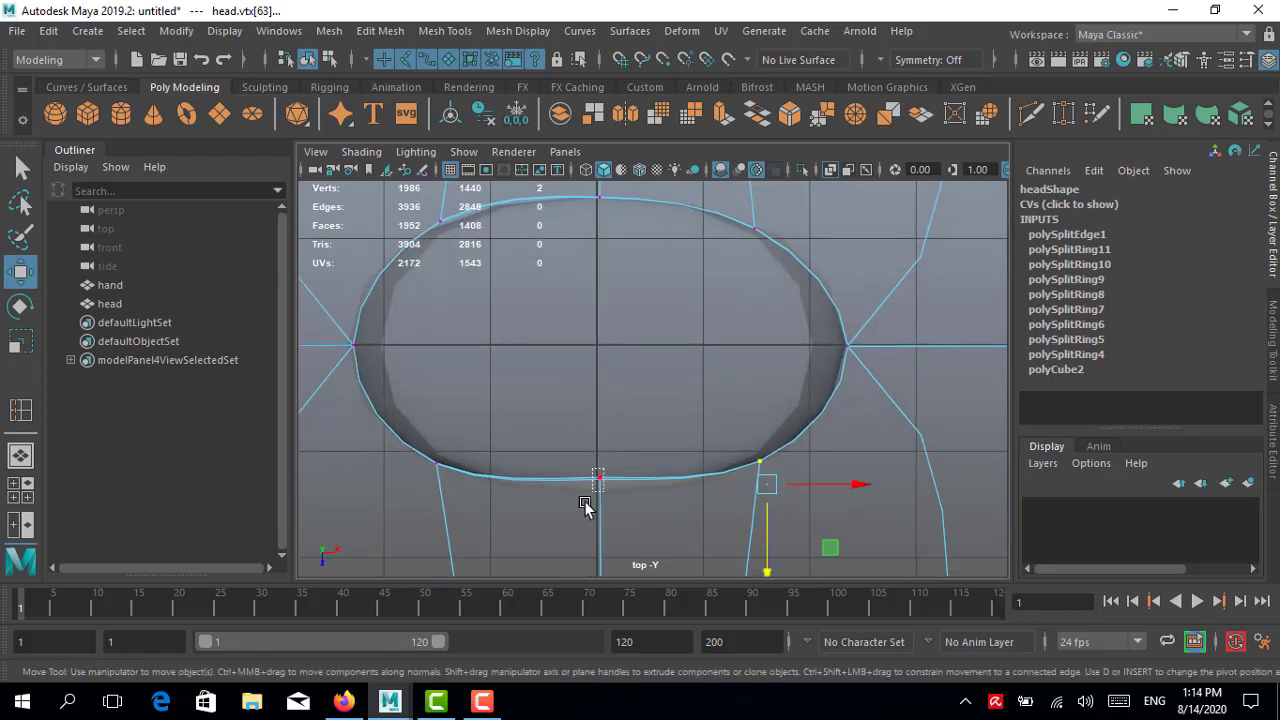
left_click(600, 492)
left_click(432, 480)
left_click(429, 509)
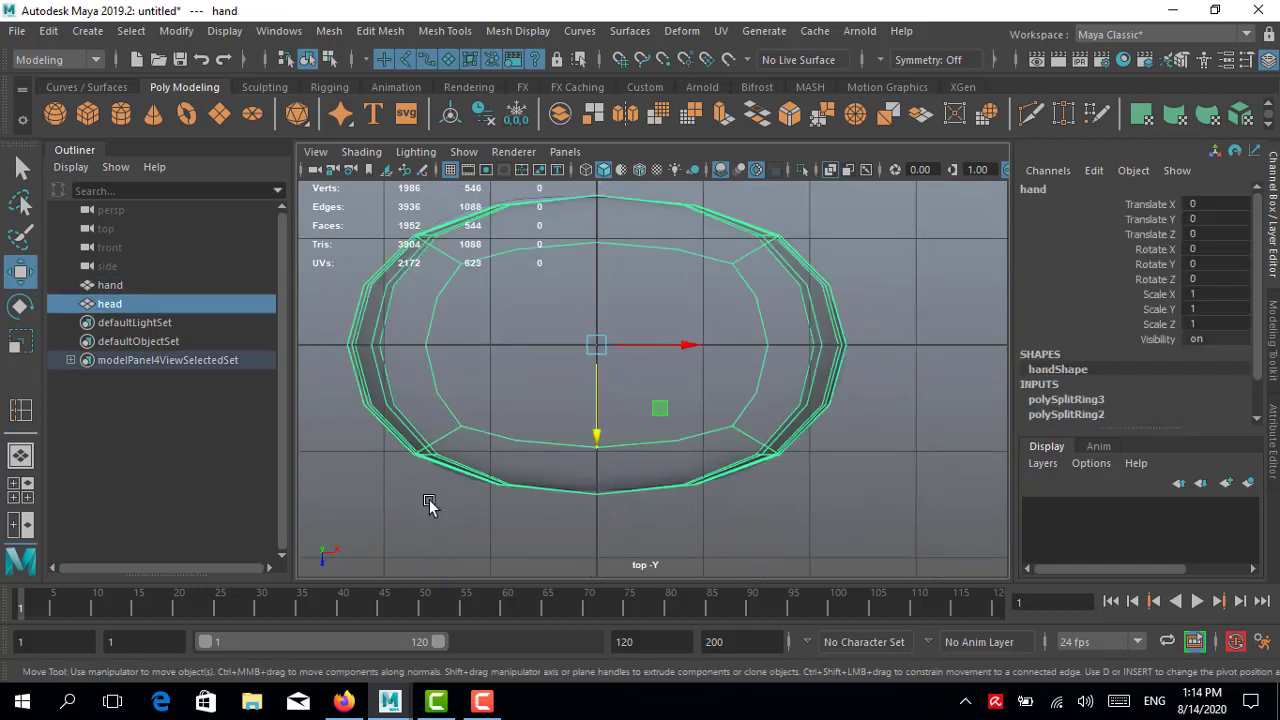
key("ctrl+z")
left_click_drag(429, 509, 424, 532)
left_click(763, 477)
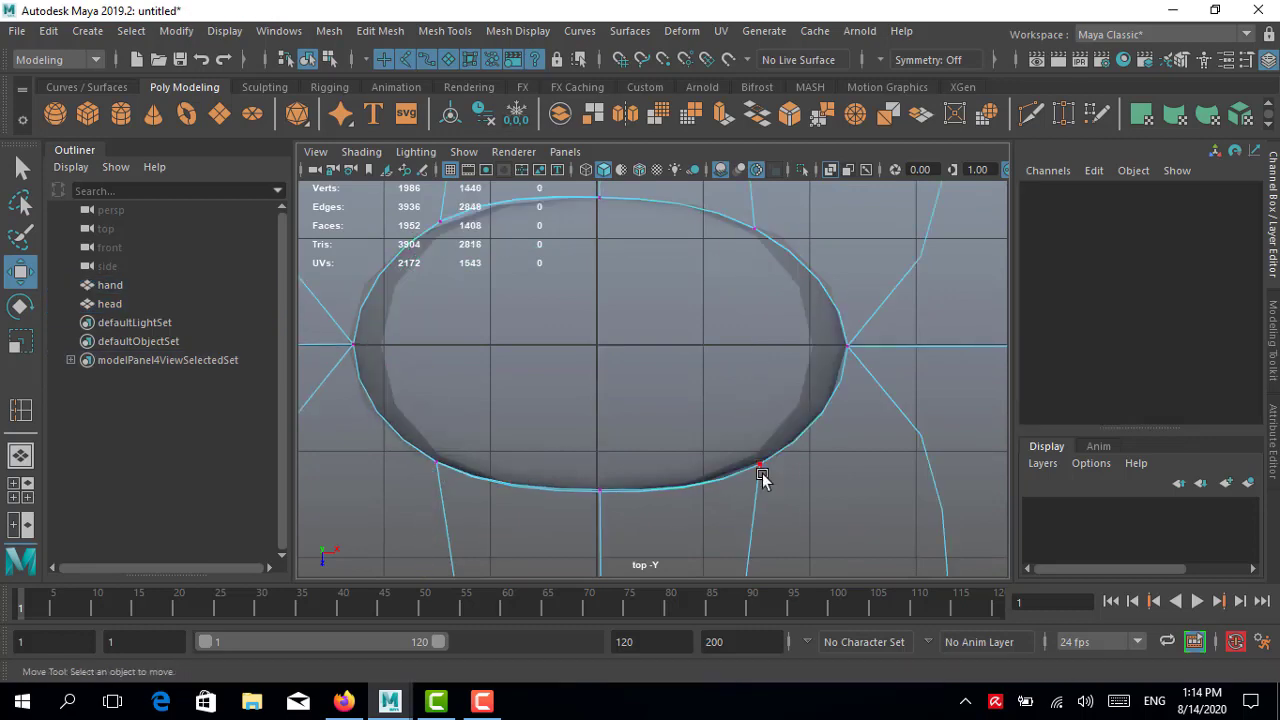
left_click(760, 466)
Step: Turn off the head's smooth preview and select the edge loop around the hole
key("space")
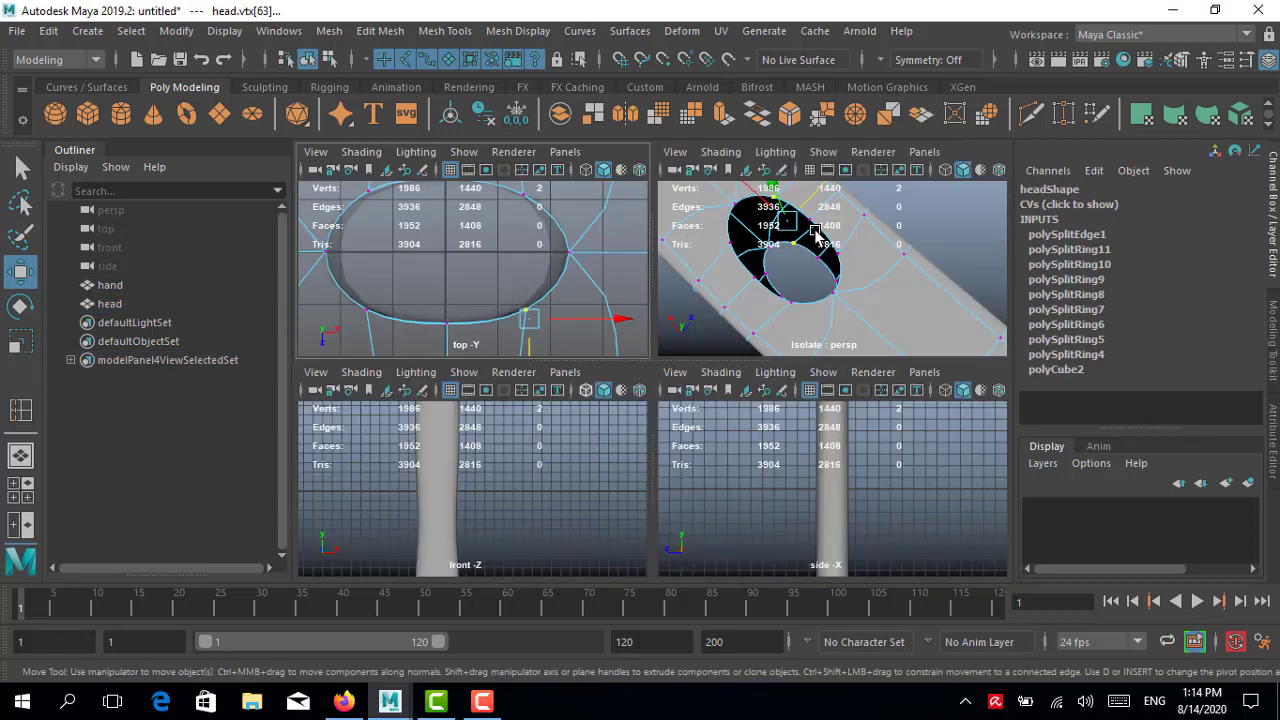
key("space")
right_click_drag(803, 209, 806, 165)
key("1")
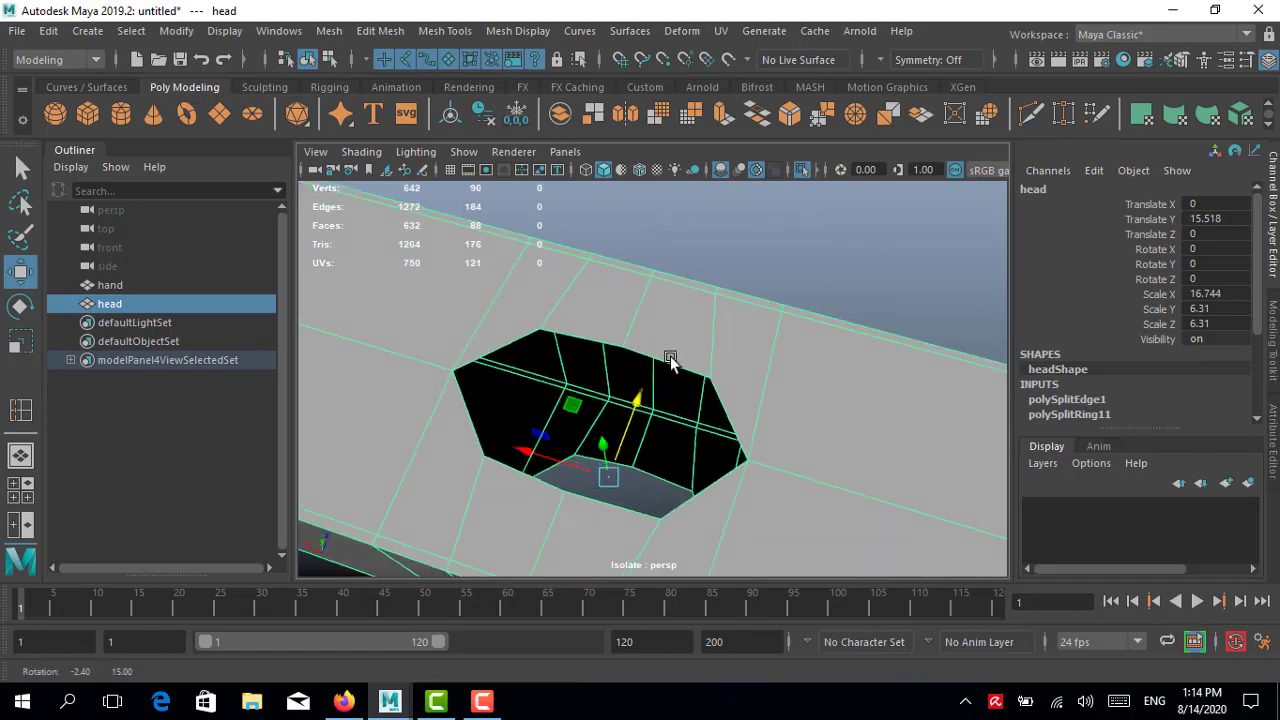
left_click_drag(666, 357, 686, 191, "alt")
right_click_drag(536, 249, 560, 300, "alt")
right_click_drag(560, 360, 625, 323)
double_click(625, 323)
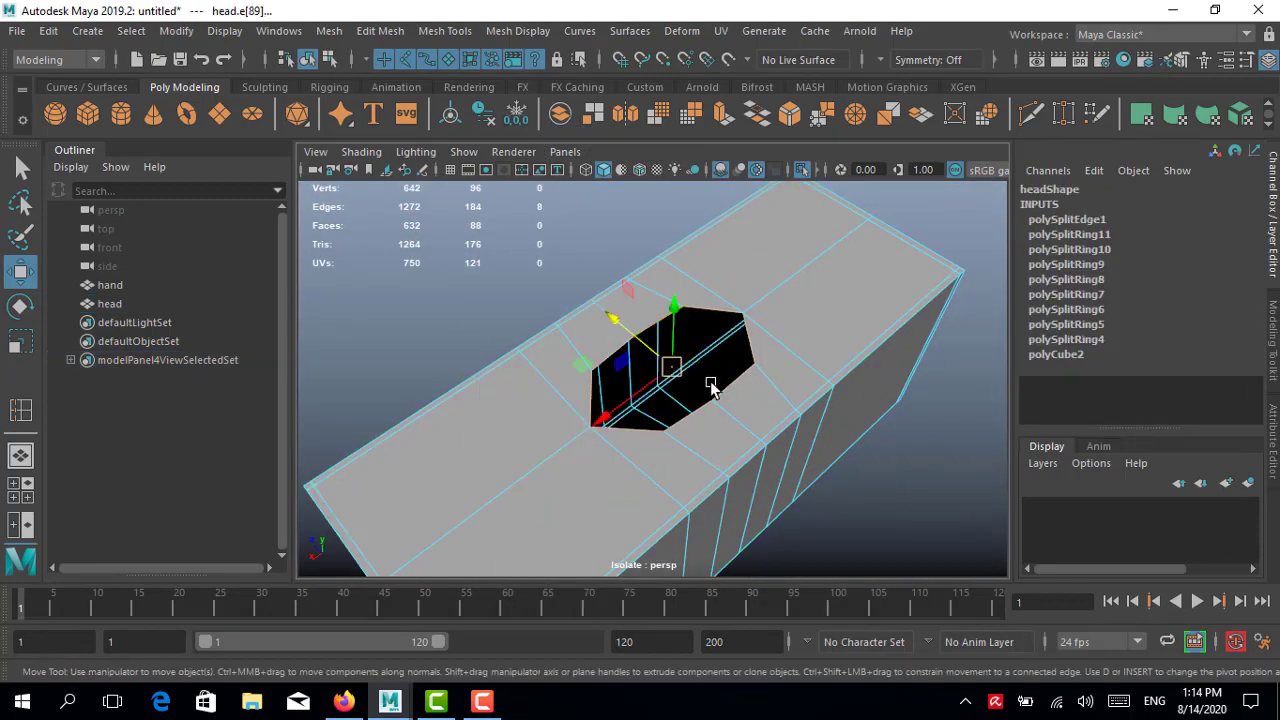
mouse_move(709, 386)
left_mouse_down("alt")
mouse_move(651, 323)
mouse_move(663, 357)
mouse_move(600, 490)
mouse_move(686, 214)
left_mouse_up("alt")
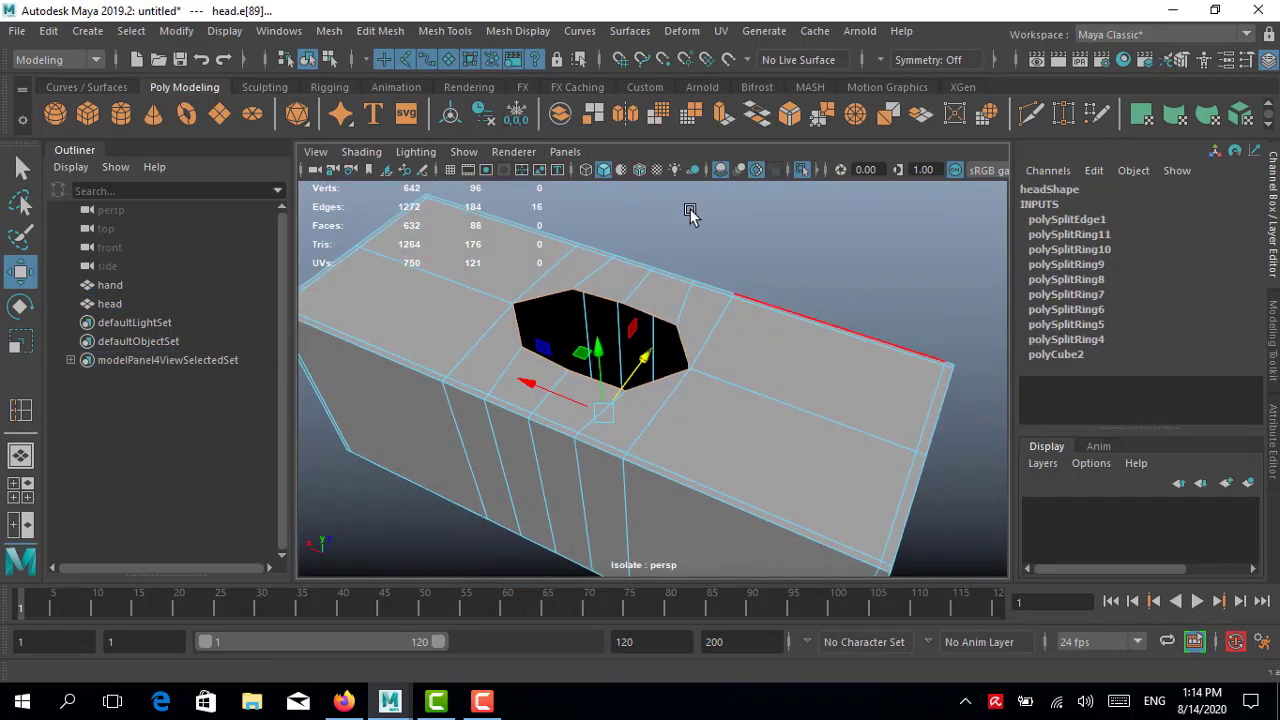
Step: Bridge the hole's edges into a tunnel wall, then show the full hammer in Object Mode
right_click_drag(686, 214, 557, 265, "shift")
mouse_move(557, 265)
left_mouse_down("alt")
mouse_move(743, 357)
mouse_move(710, 310)
left_mouse_up("alt")
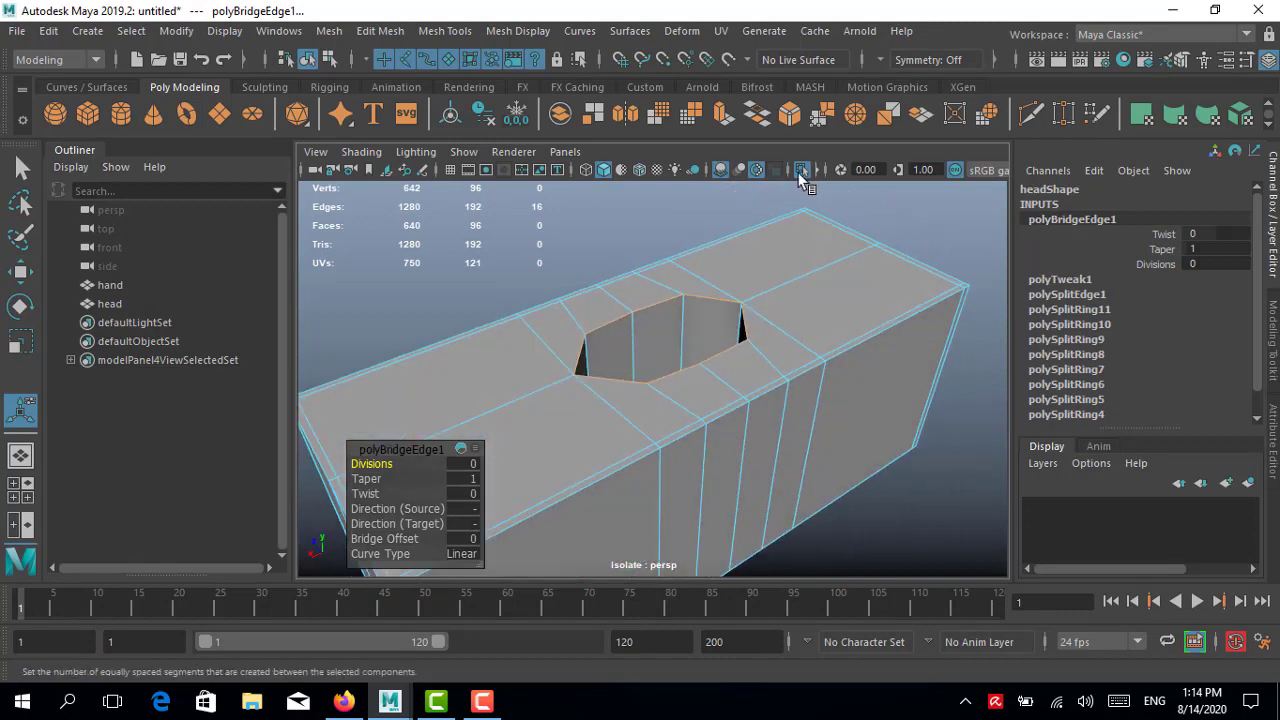
left_click(798, 170)
left_click(807, 170)
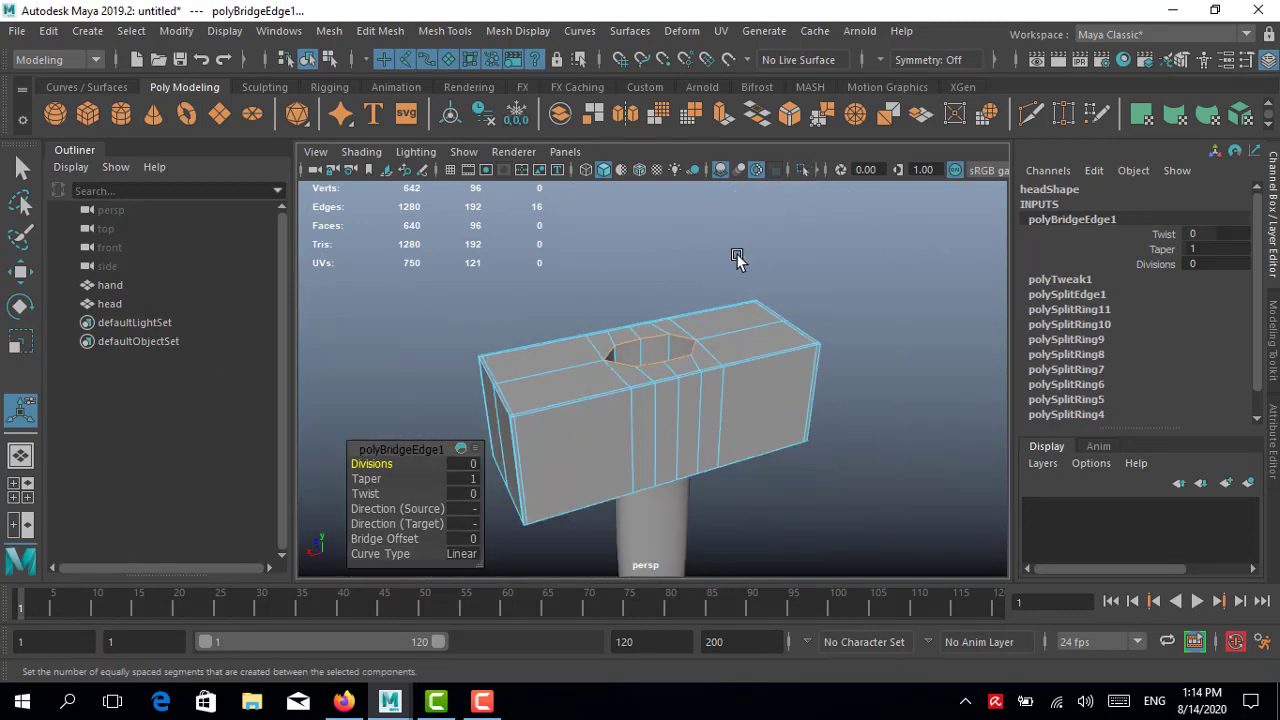
right_click_drag(737, 180, 835, 155)
Step: Isolate the handle and select its top vertices
left_click_drag(688, 293, 669, 240, "alt")
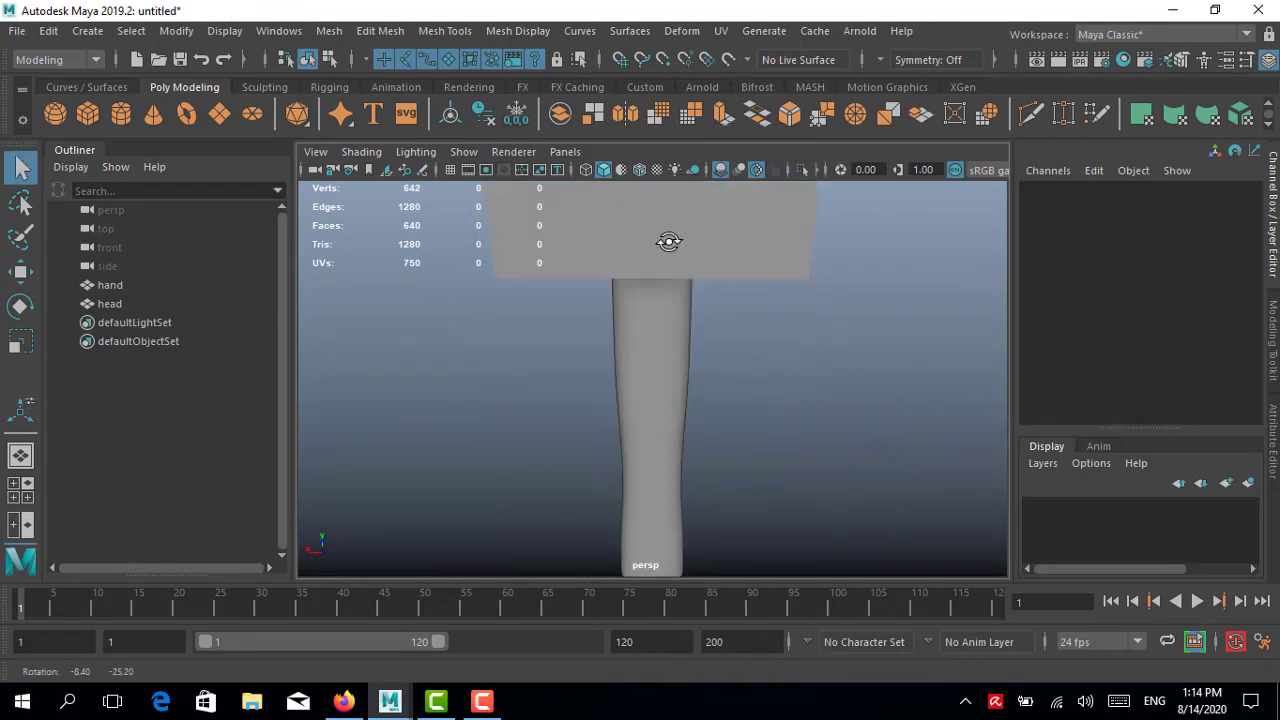
scroll(662, 357, "down", 3)
scroll(647, 361, "down", 2)
scroll(647, 361, "up", 5)
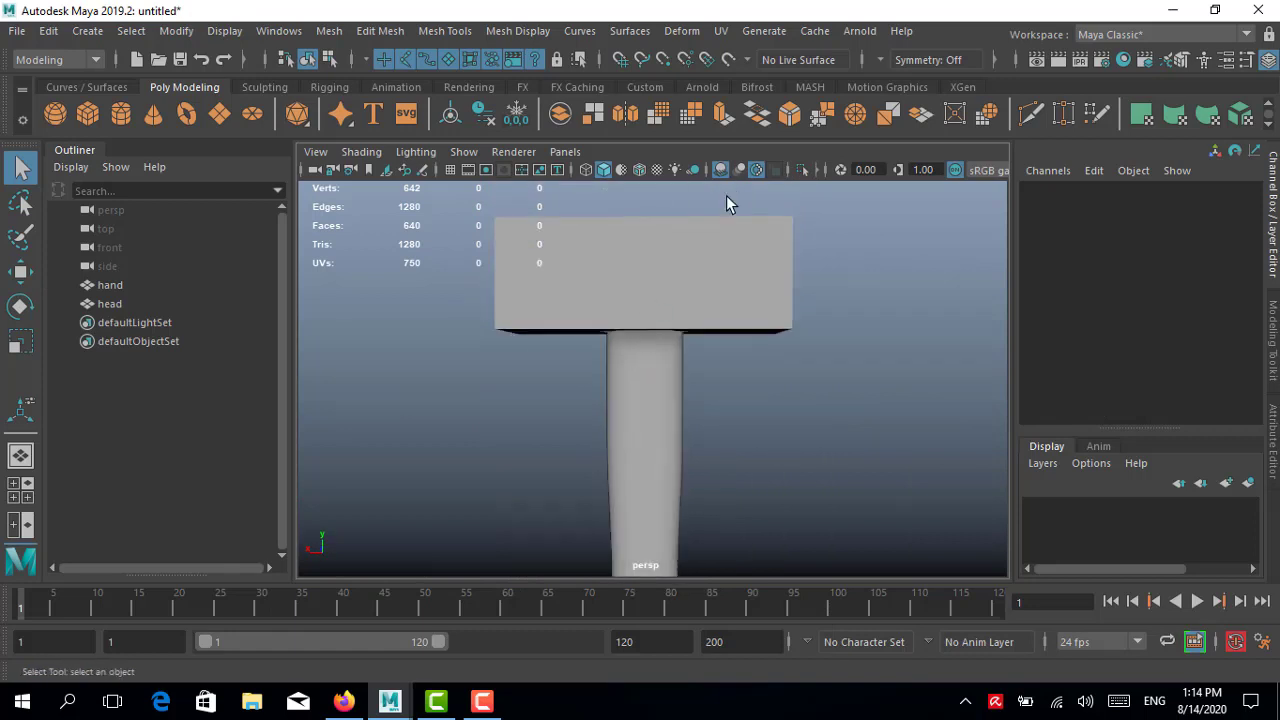
left_click(647, 367)
left_click(792, 172)
right_click_drag(740, 273, 710, 294)
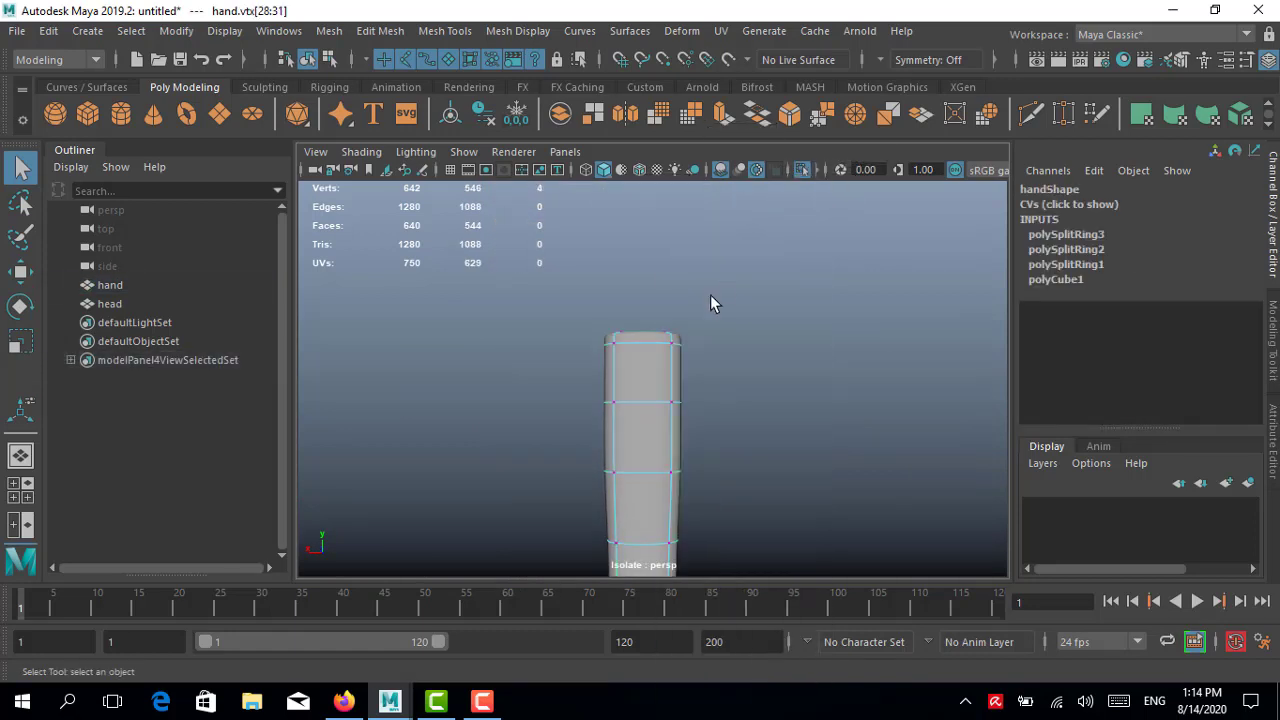
Step: In the front view with X-ray on, raise the handle's top vertices up into the head
left_click(802, 170)
key("space")
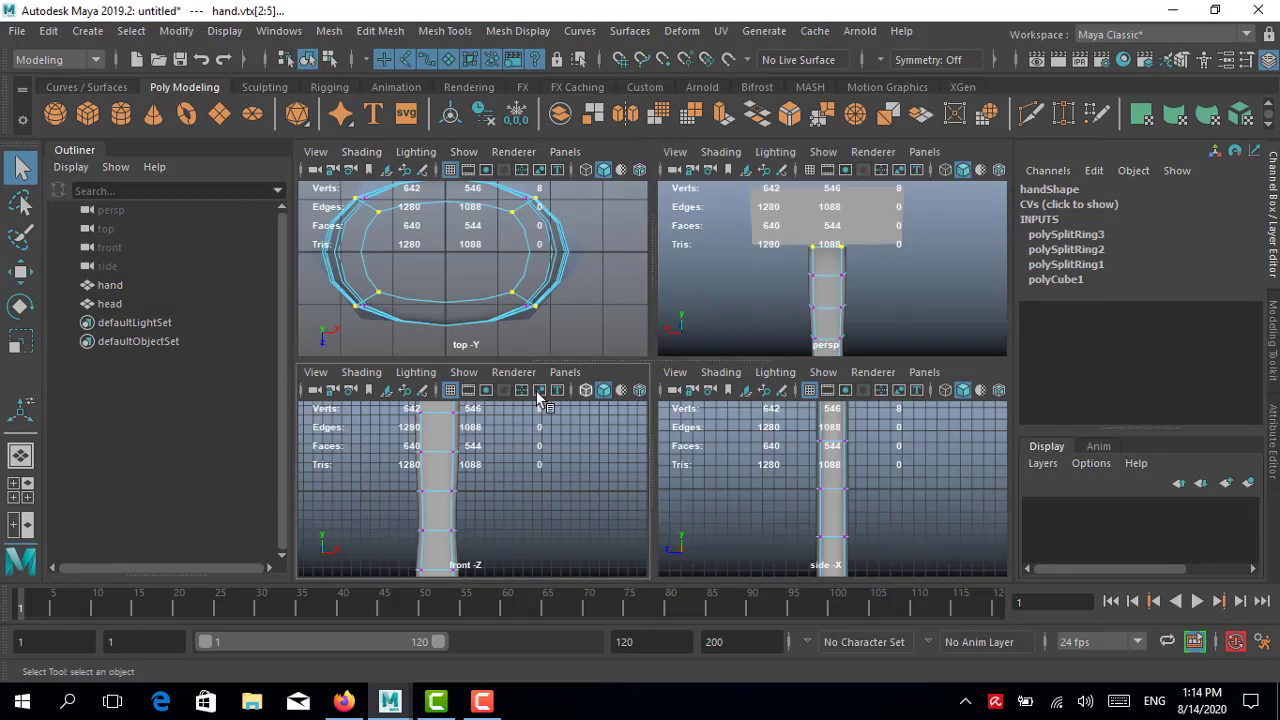
key("space")
scroll(579, 425, "up", 3)
key("alt+x")
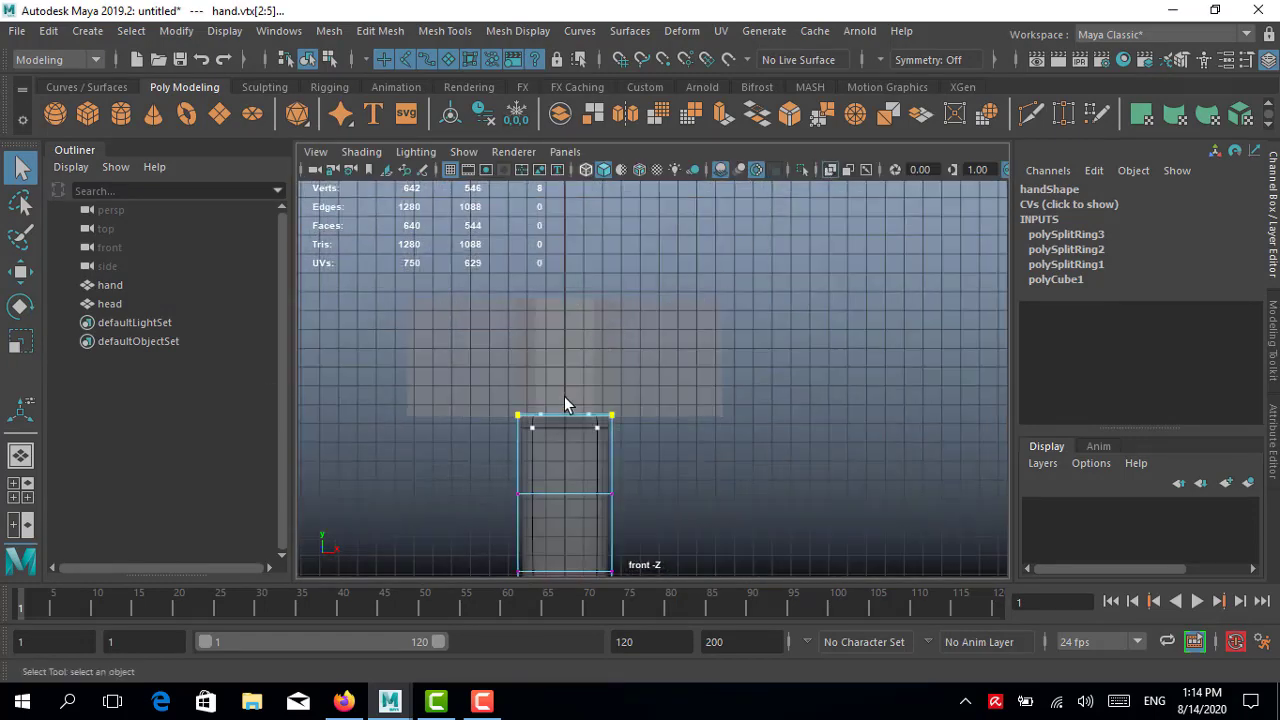
key("ctrl+z")
key("w")
left_click_drag(570, 407, 593, 245)
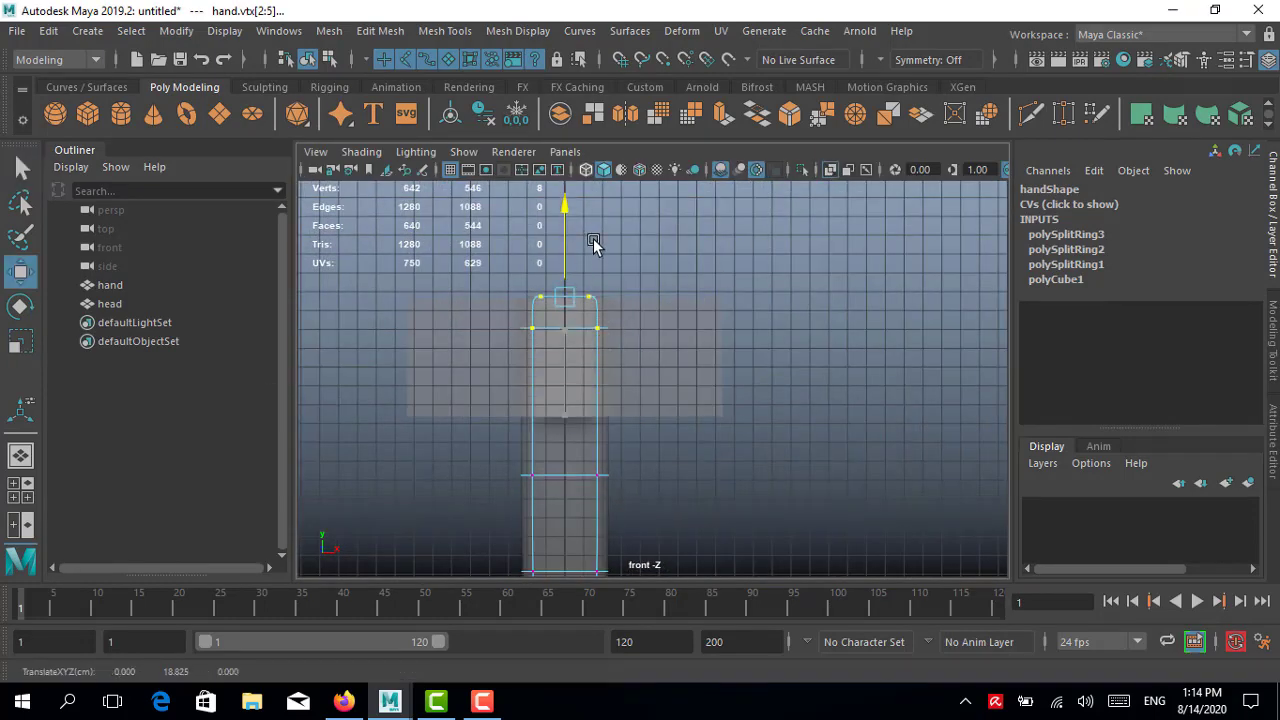
Step: Inspect the hammer in perspective, briefly previewing the head smoothed
key("space")
key("space")
mouse_move(731, 291)
left_mouse_down("alt")
mouse_move(634, 314)
mouse_move(656, 370)
mouse_move(680, 386)
mouse_move(749, 334)
mouse_move(663, 221)
left_mouse_up("alt")
left_click(797, 283)
mouse_move(797, 283)
left_mouse_down("alt")
mouse_move(717, 349)
mouse_move(753, 437)
left_mouse_up("alt")
left_click(717, 352)
key("3")
left_click(753, 437)
key("1")
right_click_drag(766, 371, 837, 409, "alt")
Step: Isolate the head and bevel the edge loop around its hole at fraction 0.2
left_click_drag(837, 409, 740, 300, "alt")
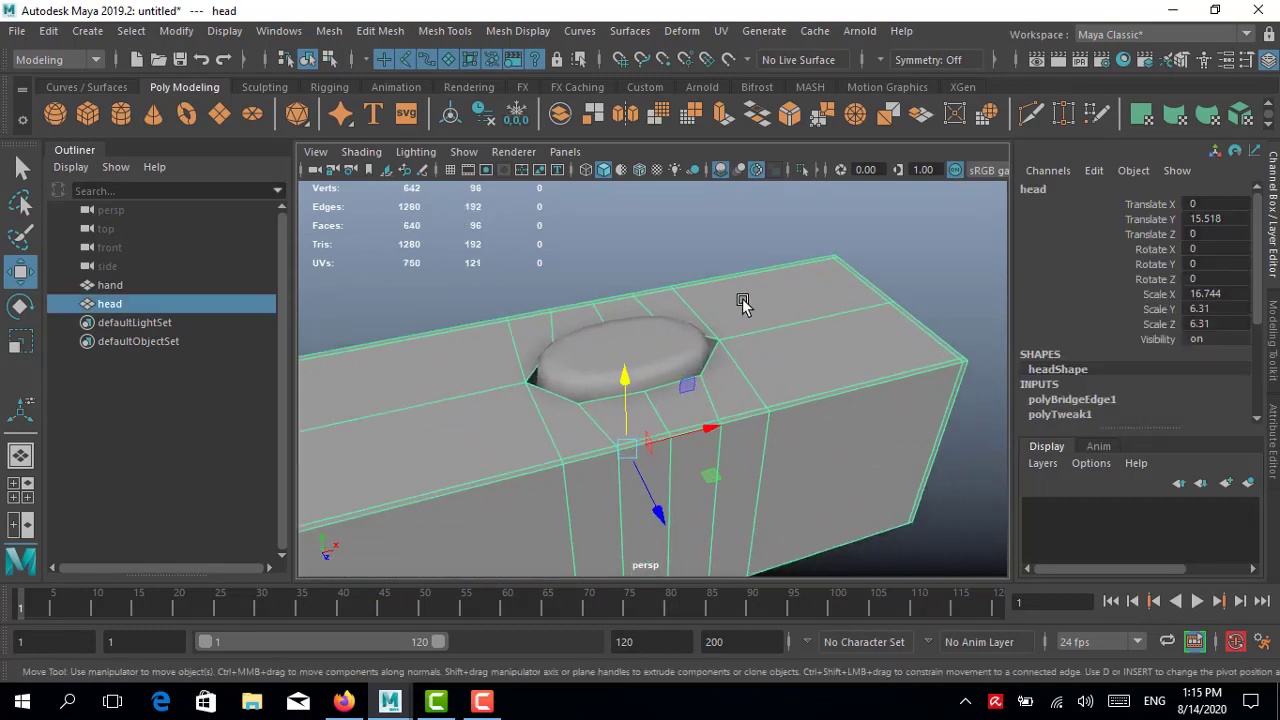
left_click(803, 169)
right_click_drag(777, 214, 666, 286)
double_click(690, 334)
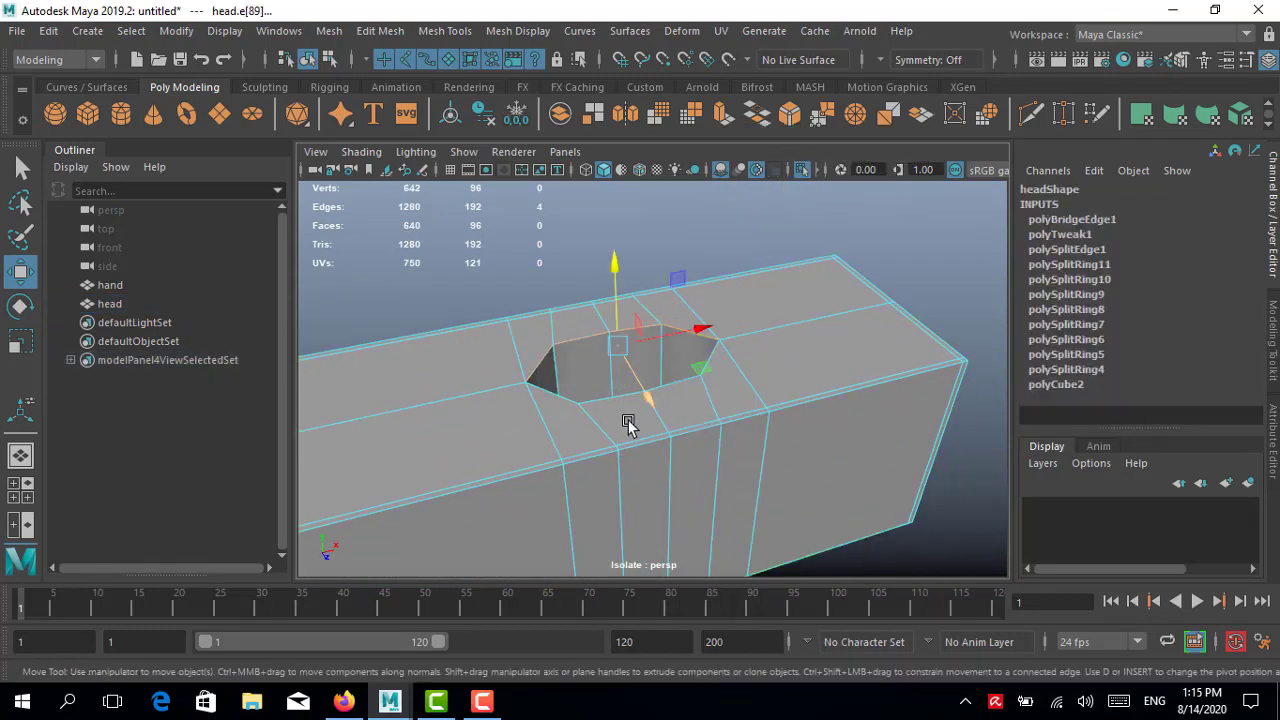
left_click_drag(640, 472, 640, 302, "alt")
mouse_move(590, 360)
left_mouse_down("alt")
mouse_move(686, 366)
mouse_move(640, 430)
left_mouse_up("alt")
left_click(1272, 340)
left_click(1181, 445)
left_click_drag(374, 455, 340, 455)
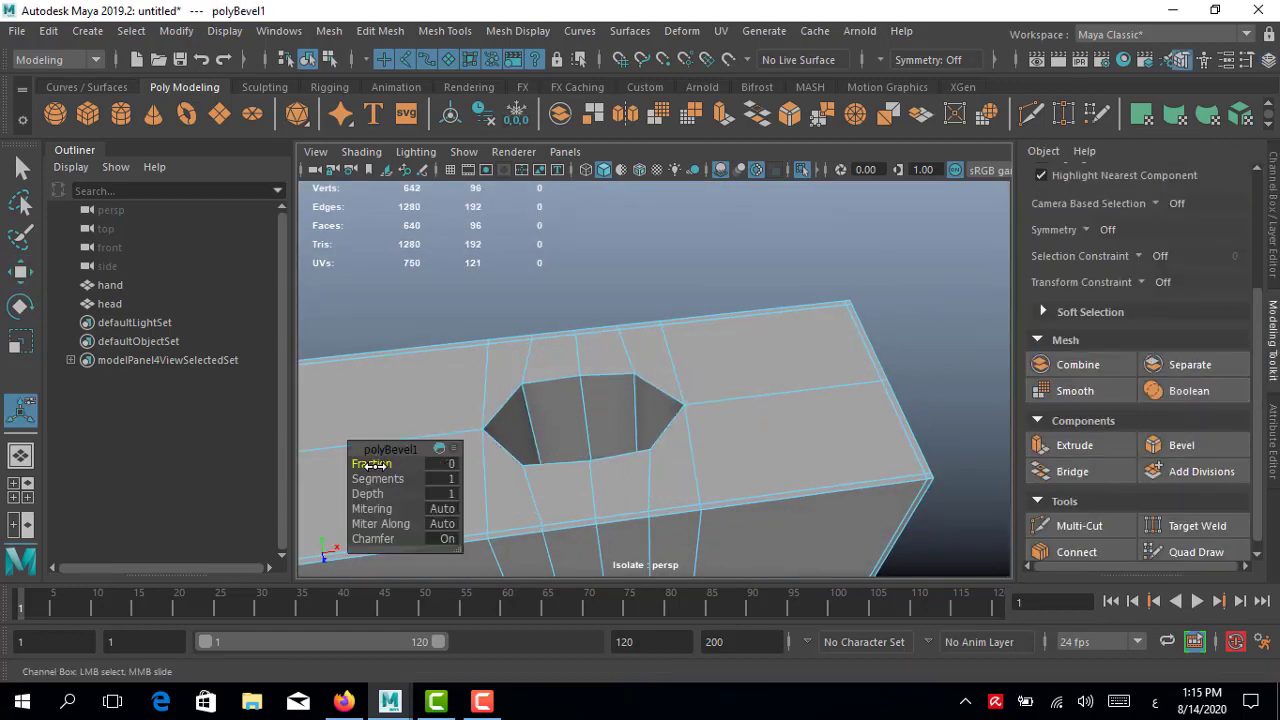
mouse_move(560, 420)
left_mouse_down("alt")
mouse_move(636, 291)
mouse_move(594, 434)
mouse_move(691, 309)
left_mouse_up("alt")
Step: Return to object mode and preview the hammer head smoothed
key("F8")
key("q")
key("3")
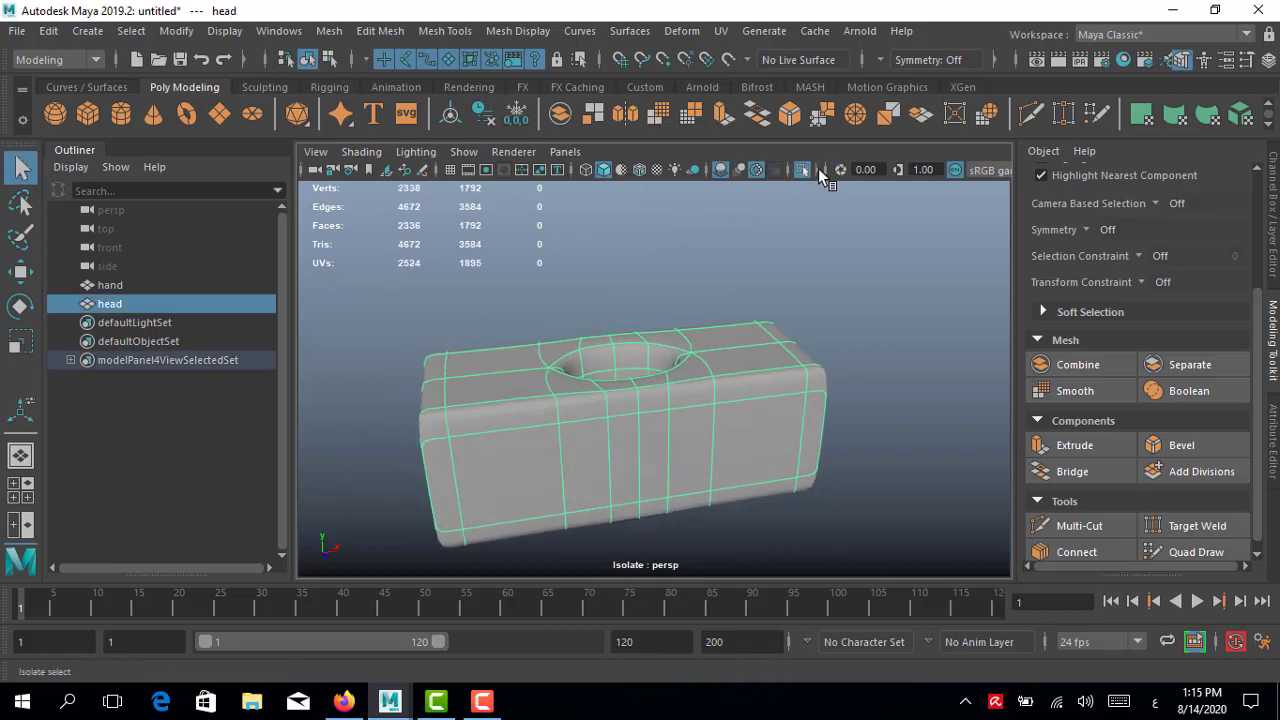
Step: Show the whole hammer again and select both hammer parts
left_click(802, 169)
left_click(790, 241)
mouse_move(790, 241)
left_mouse_down("alt")
mouse_move(800, 383)
mouse_move(630, 305)
mouse_move(700, 229)
mouse_move(531, 257)
mouse_move(510, 400)
left_mouse_up("alt")
left_click(482, 700)
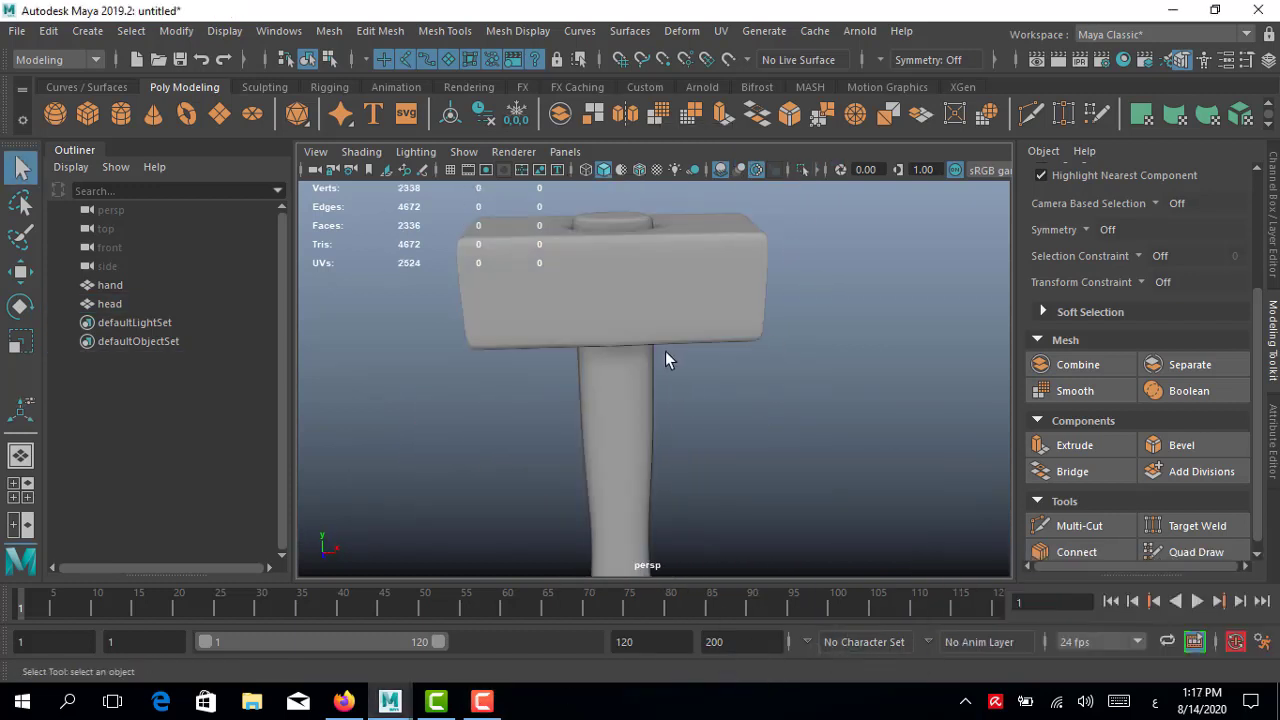
scroll(700, 300, "down", 3)
left_click_drag(775, 245, 554, 387)
Step: Apply Smooth to the hammer head and then to the handle
left_click(785, 319)
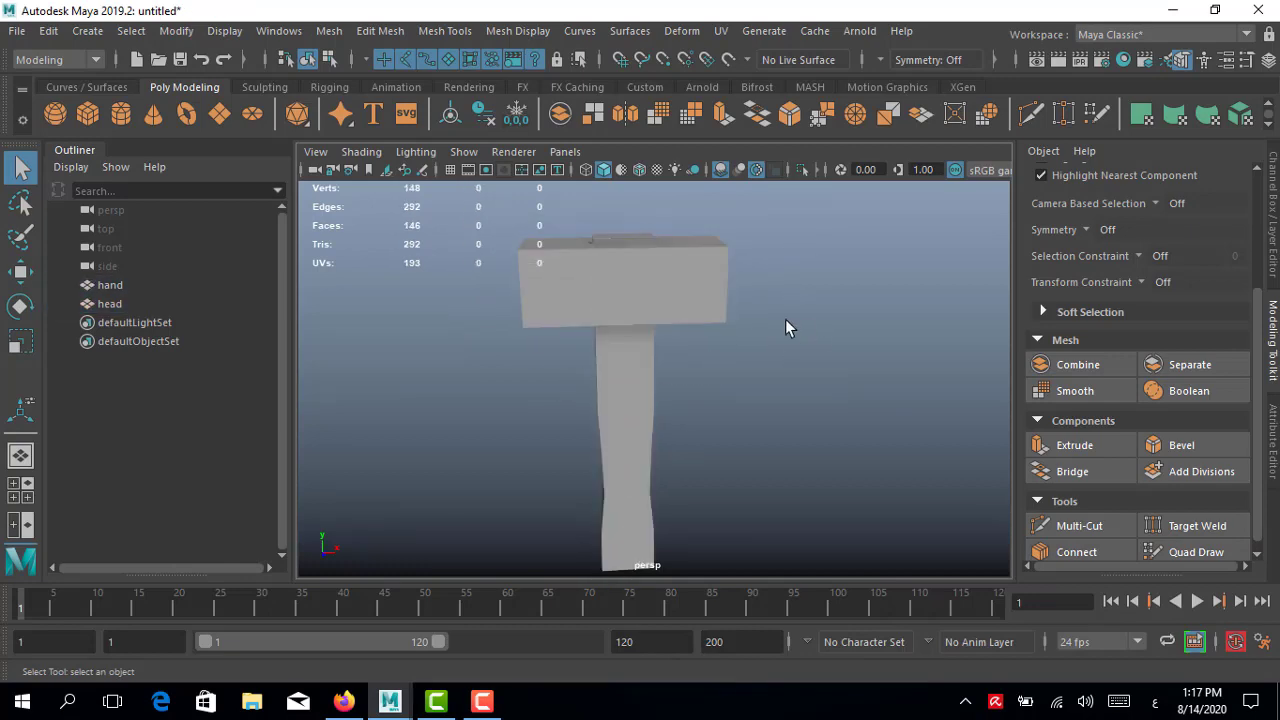
left_click(715, 290)
left_click(330, 31)
left_click(363, 205)
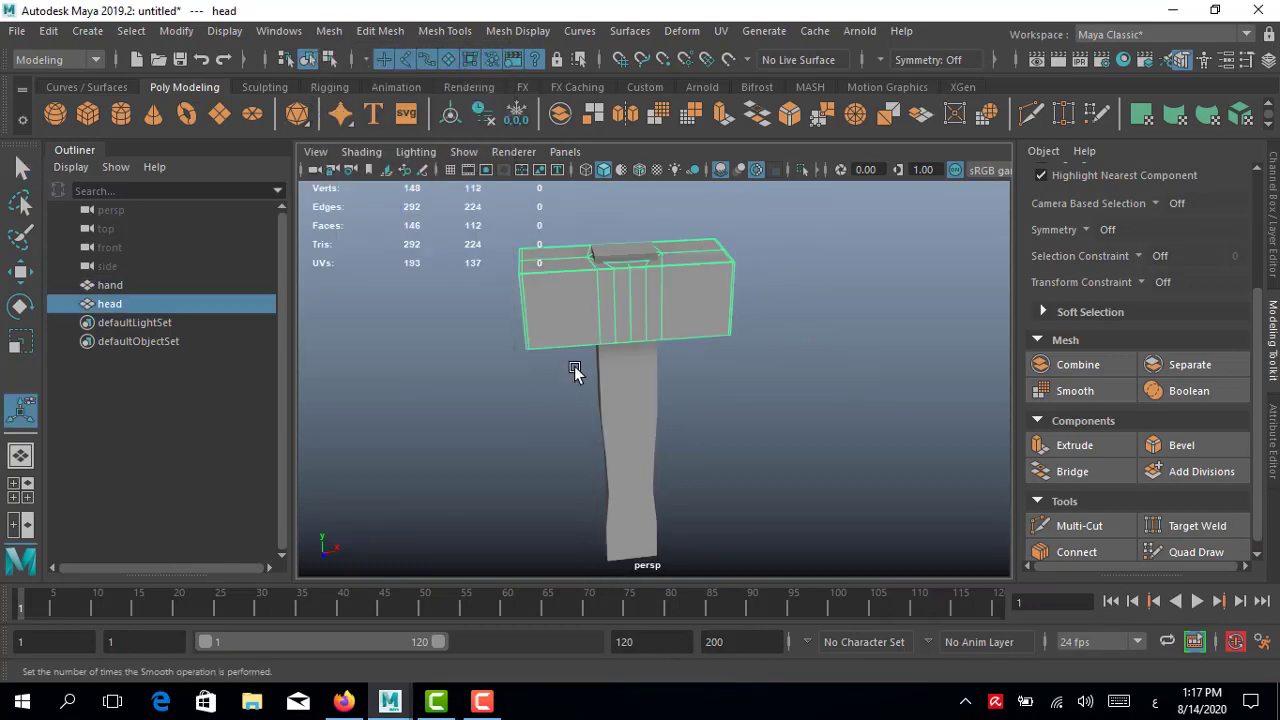
left_click_drag(623, 326, 699, 316, "alt")
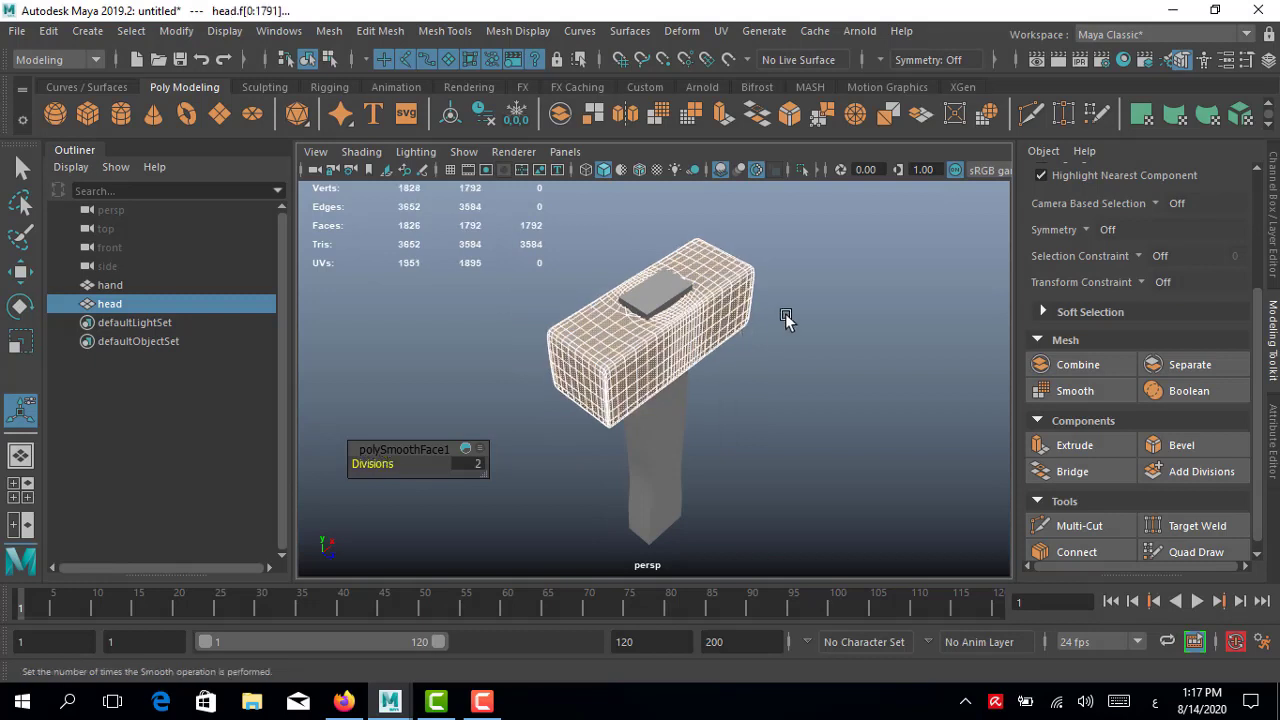
left_click(785, 313)
left_click_drag(785, 313, 737, 314, "alt")
left_click(655, 450)
left_click(330, 31)
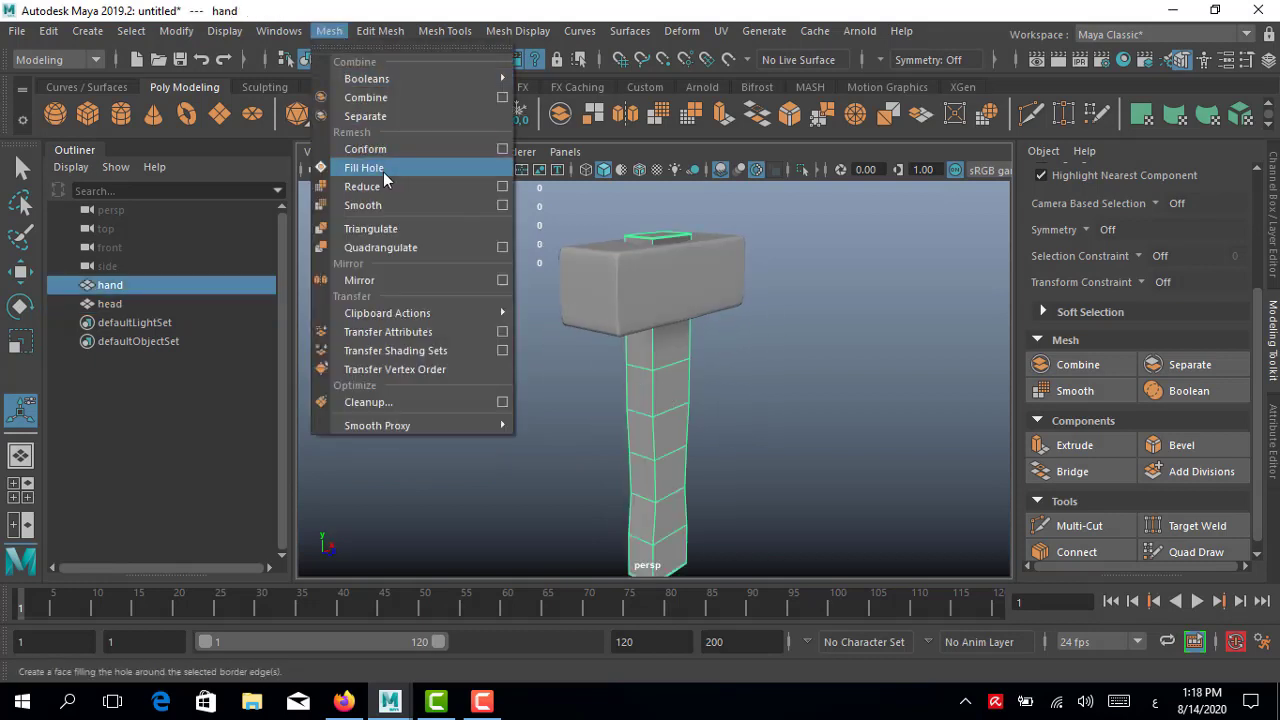
left_click(363, 205)
Step: Freeze transformations on both hammer parts and switch to the UV Editing workspace
right_click(794, 258)
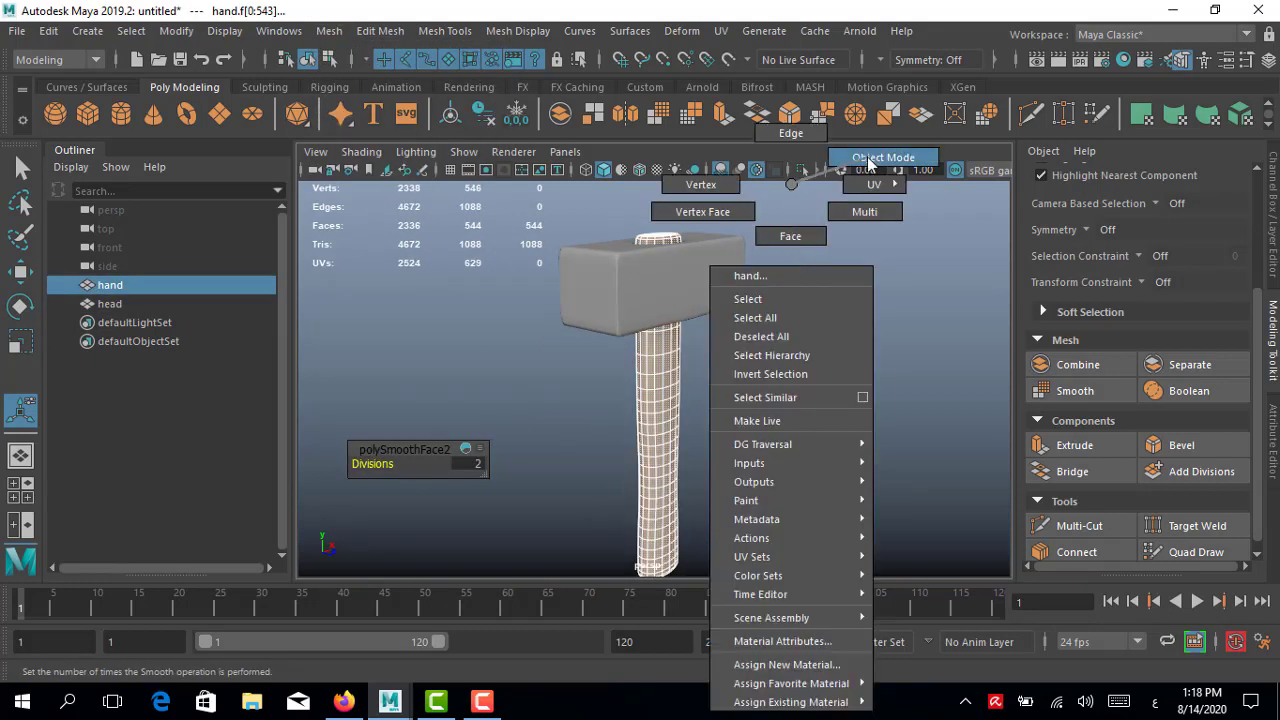
left_click(820, 300)
mouse_move(820, 300)
left_mouse_down("alt")
mouse_move(837, 337)
mouse_move(623, 244)
mouse_move(606, 211)
mouse_move(723, 280)
mouse_move(771, 229)
left_mouse_up("alt")
mouse_move(771, 229)
left_mouse_down()
mouse_move(606, 374)
mouse_move(850, 390)
left_mouse_up()
scroll(850, 390, "down", 3)
left_click(773, 337)
left_click_drag(757, 243, 560, 451)
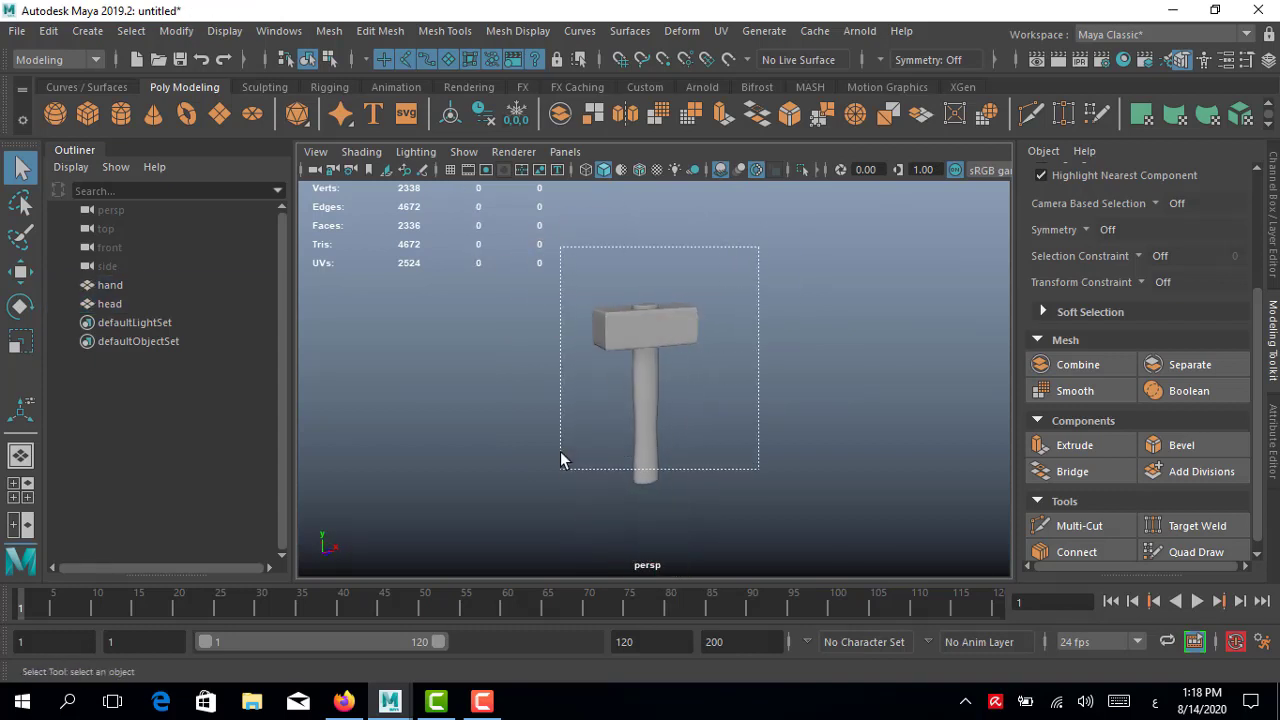
left_click(517, 115)
key("ctrl+a")
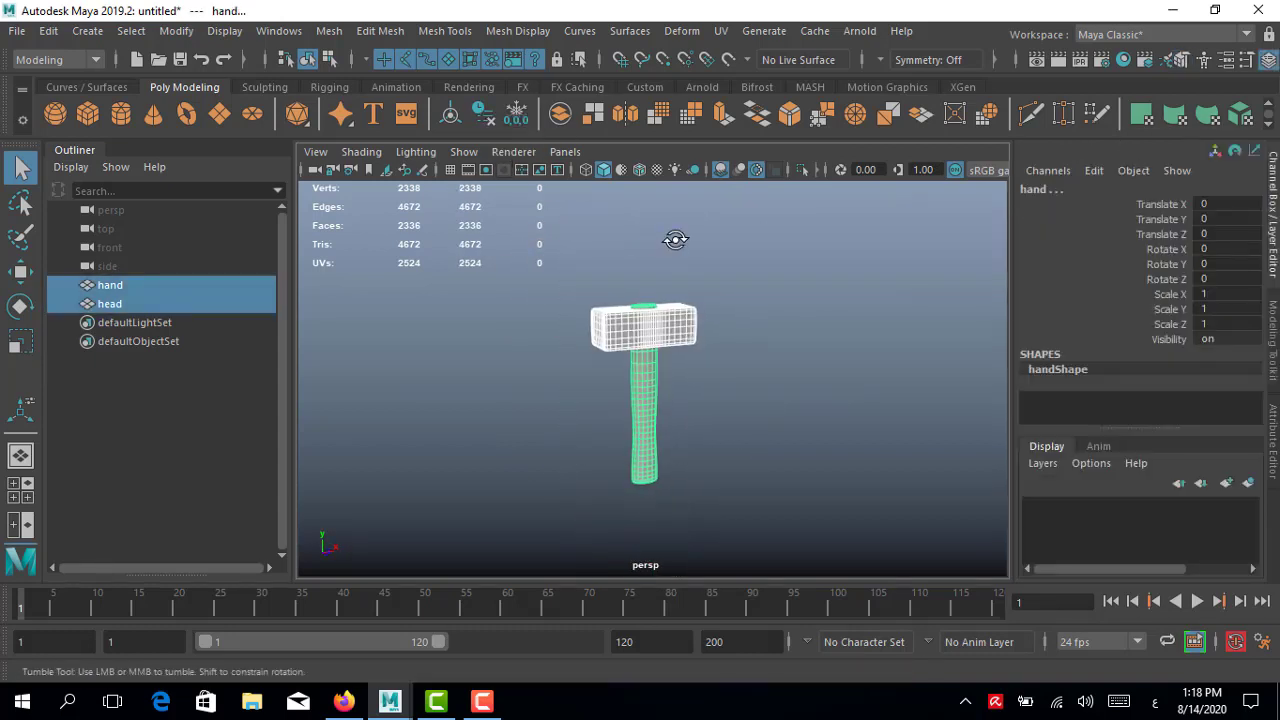
left_click(1160, 34)
left_click(1101, 152)
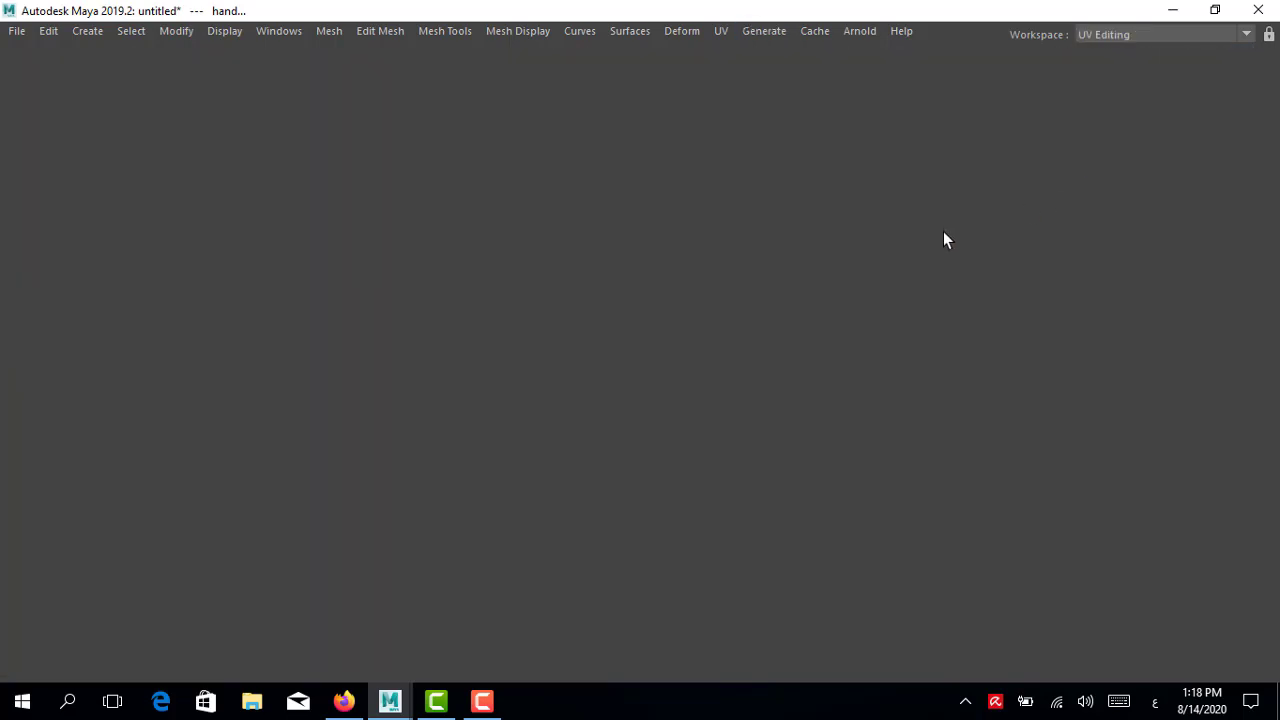
Step: Give all the hammer head's faces an automatic UV projection
key("f")
right_click_drag(383, 185, 393, 222)
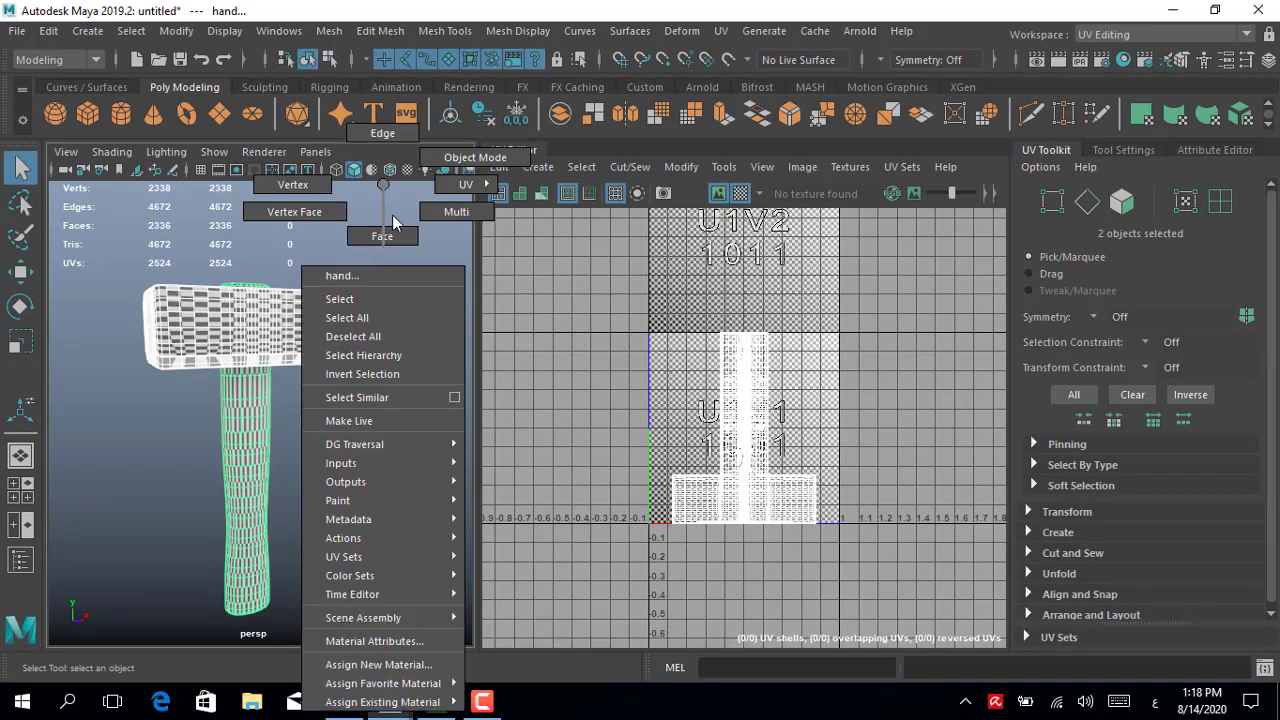
left_click_drag(414, 312, 150, 400)
left_click(1240, 113)
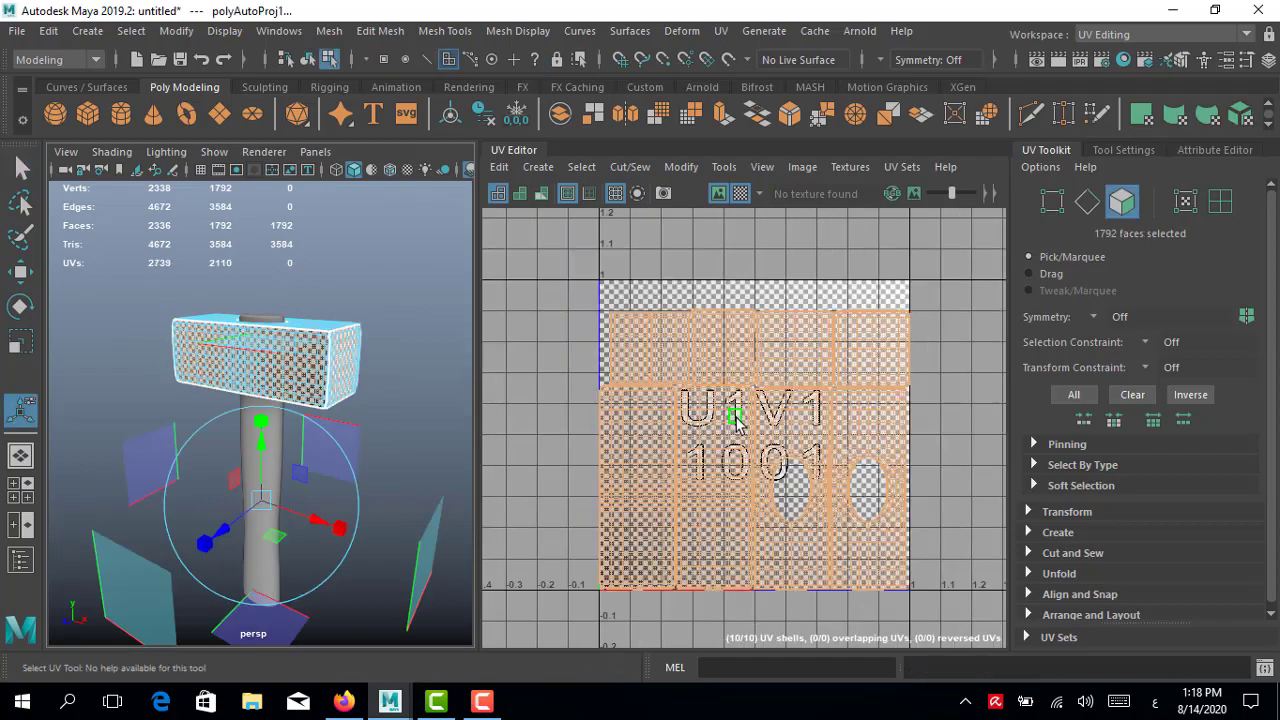
key("f")
mouse_move(240, 400)
left_mouse_down("alt")
mouse_move(270, 343)
mouse_move(283, 388)
left_mouse_up("alt")
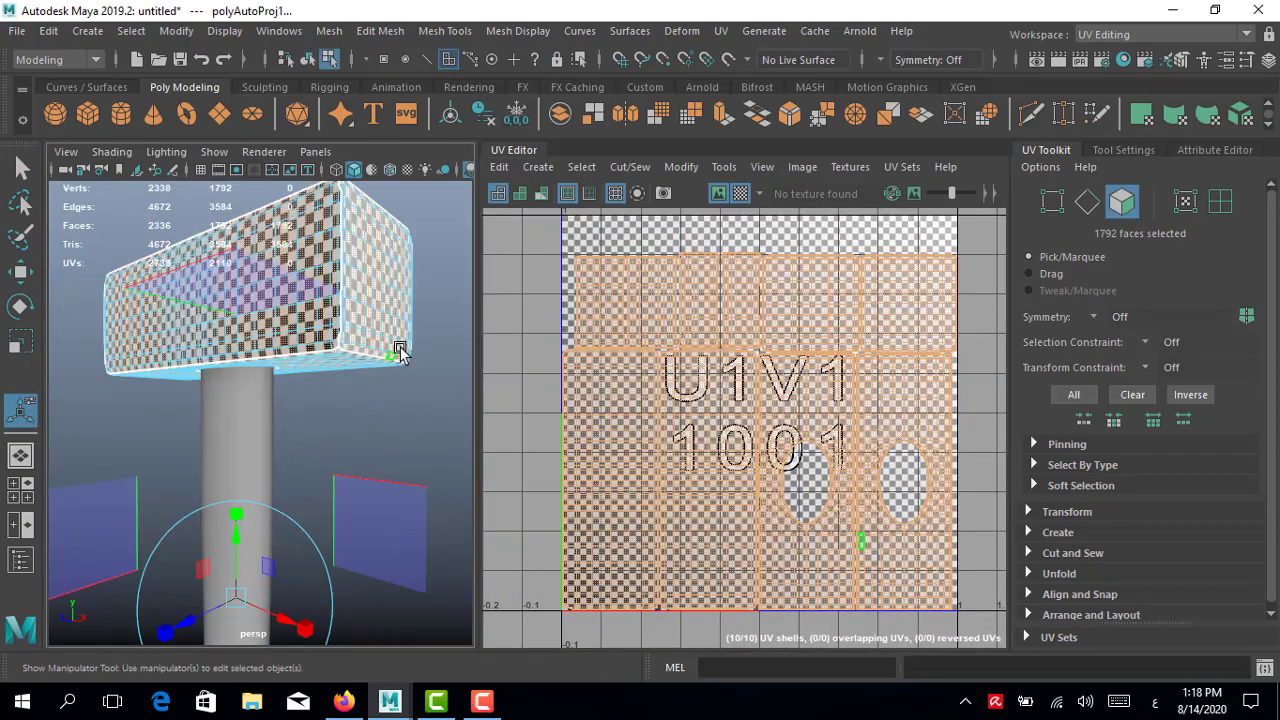
Step: Repeat the automatic UV projection on the handle's faces
left_click_drag(240, 560, 469, 360)
key("g")
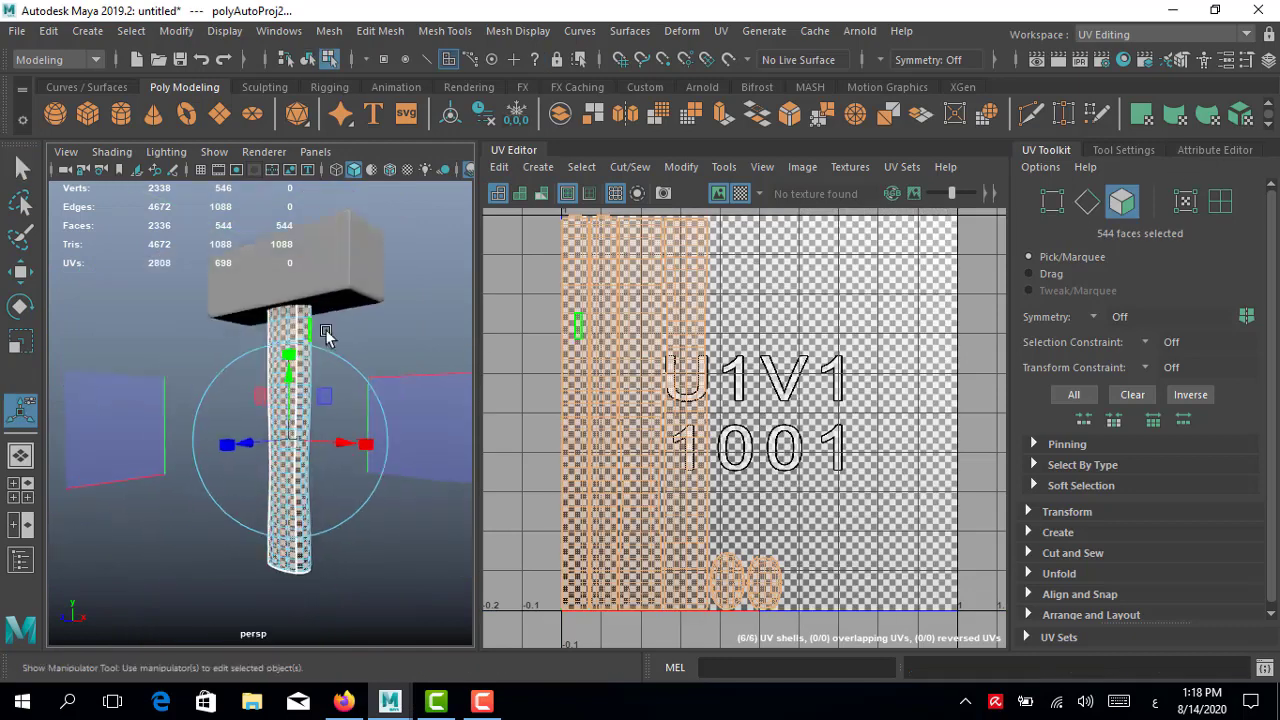
mouse_move(325, 333)
left_mouse_down("alt")
mouse_move(137, 294)
mouse_move(120, 357)
mouse_move(271, 277)
mouse_move(335, 420)
mouse_move(206, 364)
left_mouse_up("alt")
Step: Return to object selection and the Maya Classic workspace
right_click_drag(343, 183, 430, 157)
mouse_move(300, 300)
left_mouse_down("alt")
mouse_move(228, 310)
mouse_move(340, 331)
left_mouse_up("alt")
left_click(1160, 34)
left_click(1120, 48)
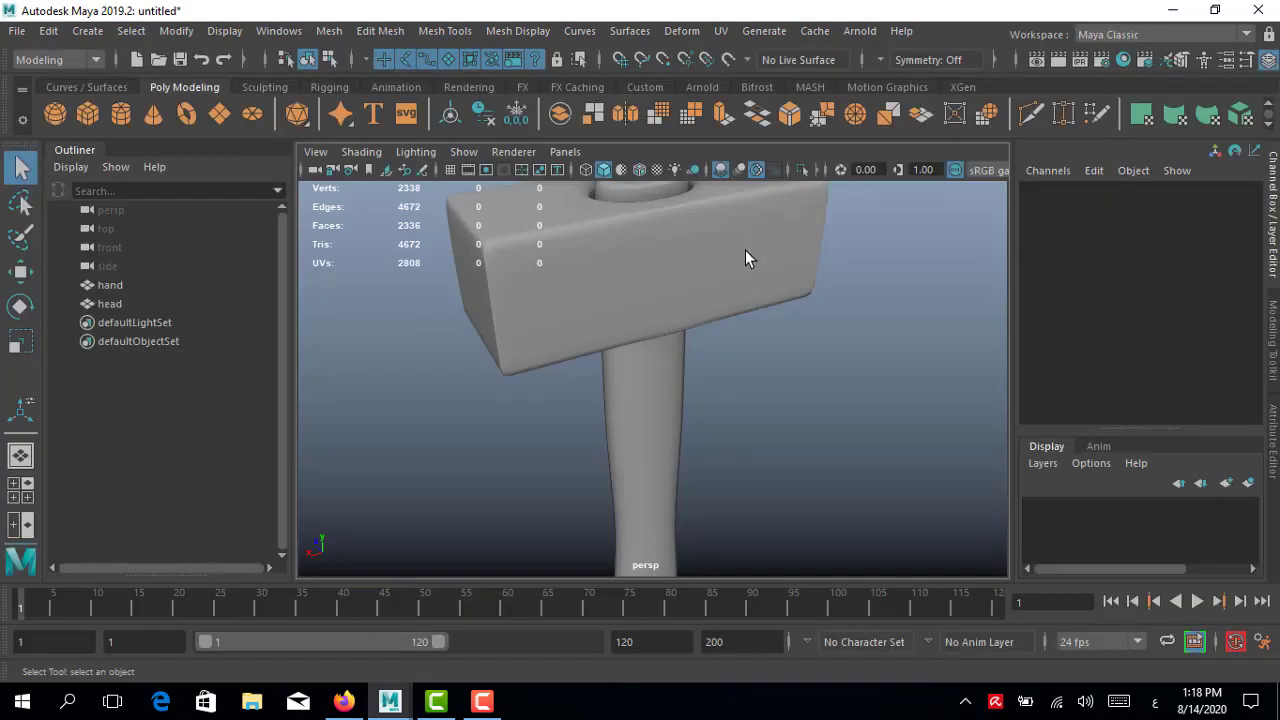
Step: Assign a new Blinn material to the handle
key("f")
left_click_drag(770, 245, 597, 425)
left_click(580, 240)
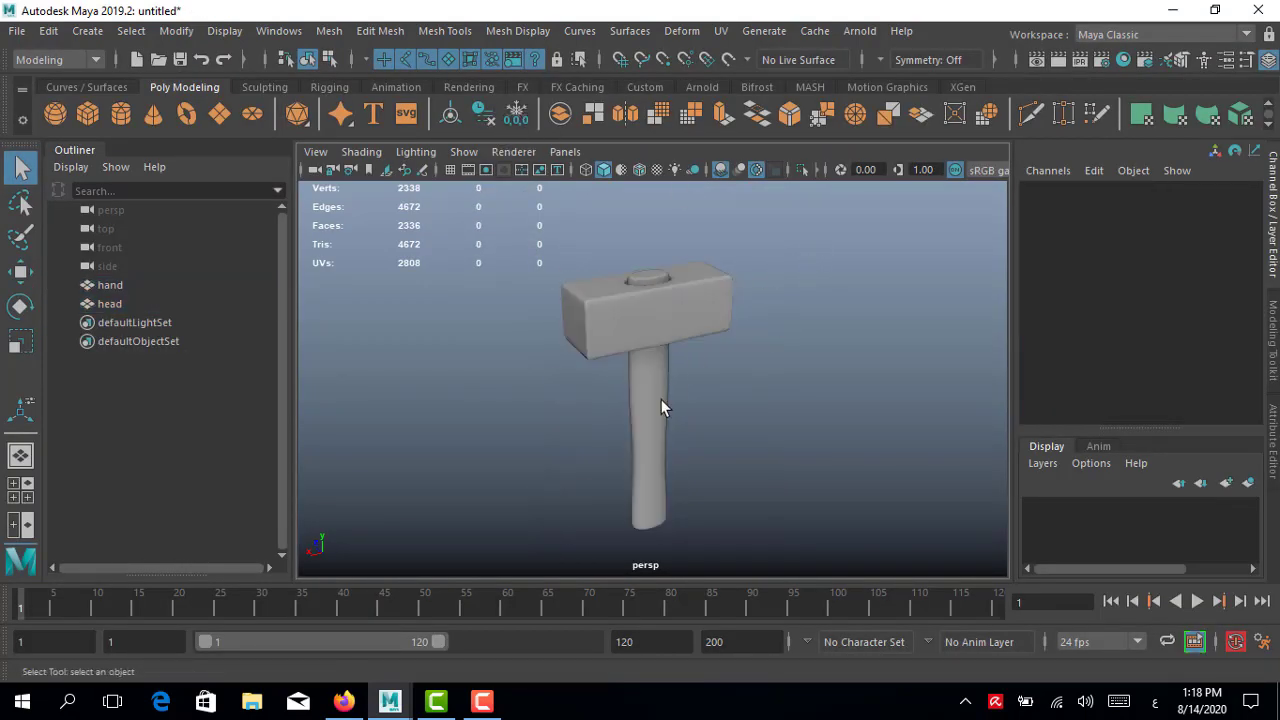
left_click(661, 399)
right_click_drag(655, 190, 680, 654)
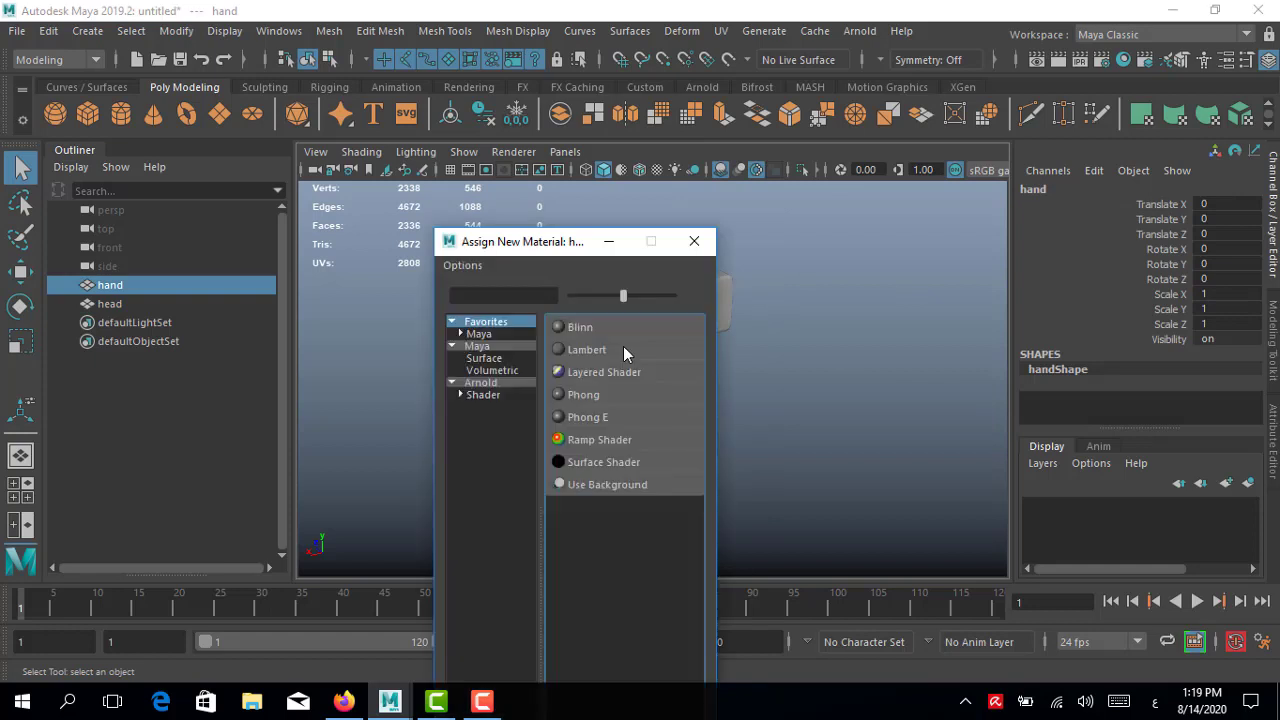
left_click(579, 327)
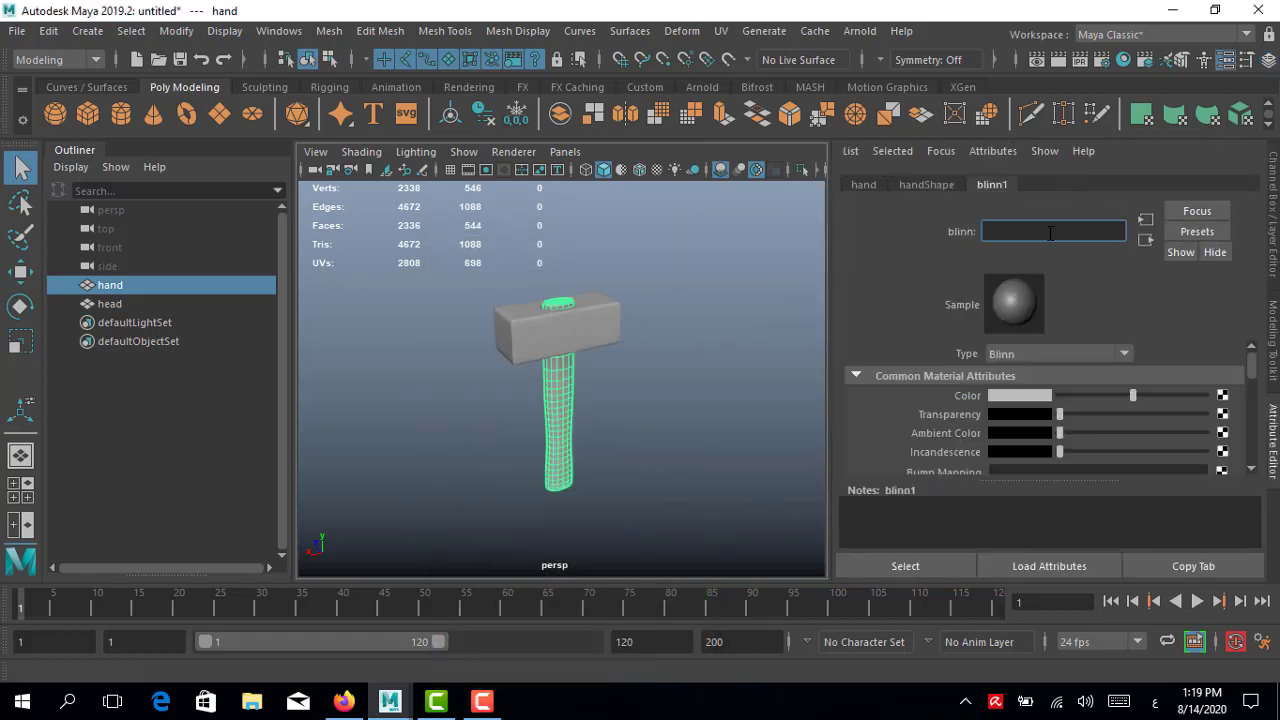
type("Hand")
Step: Assign a separate new Blinn material to the head, then select both parts
left_click(700, 300)
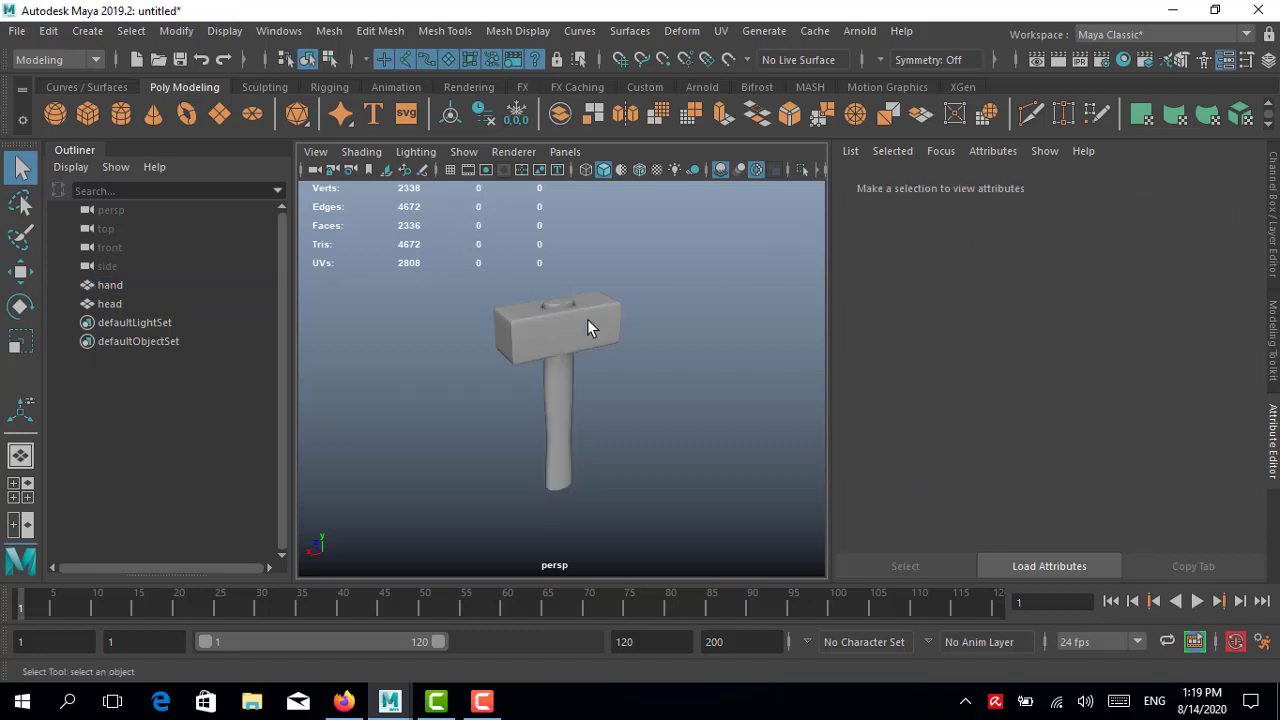
left_click(587, 319)
right_click_drag(545, 320, 568, 708)
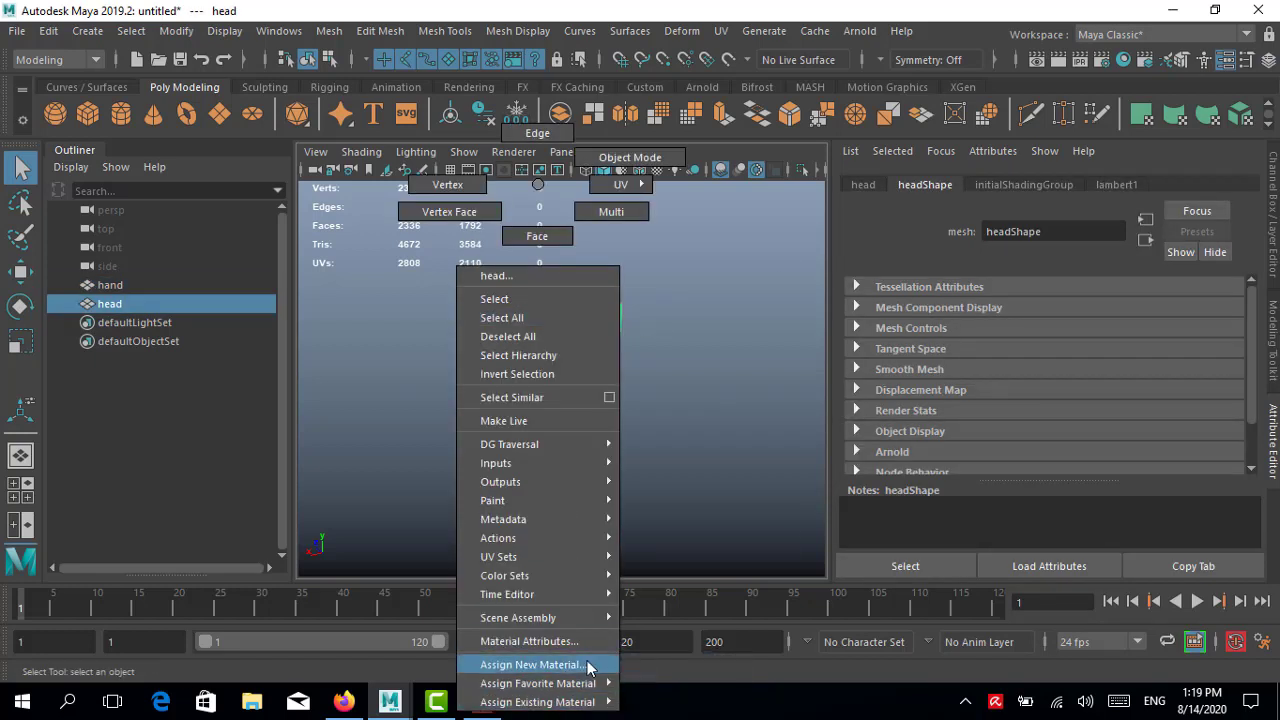
left_click(530, 664)
left_click(586, 329)
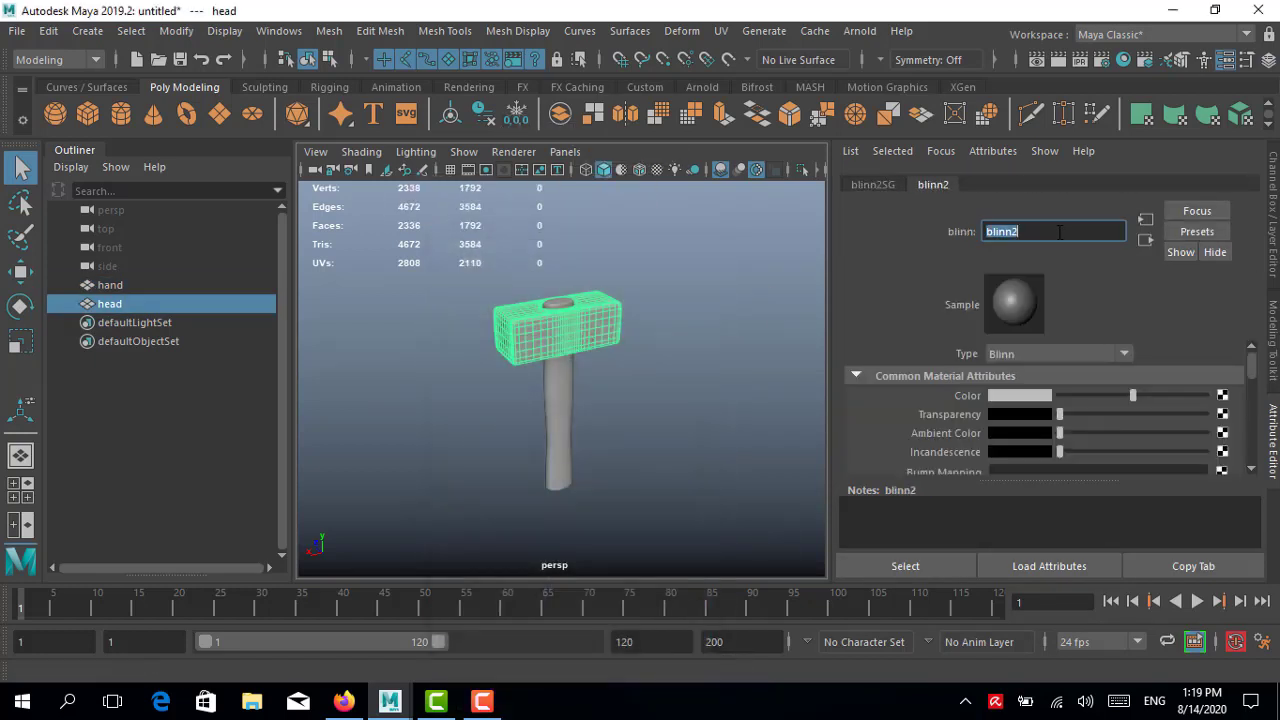
left_click(700, 280)
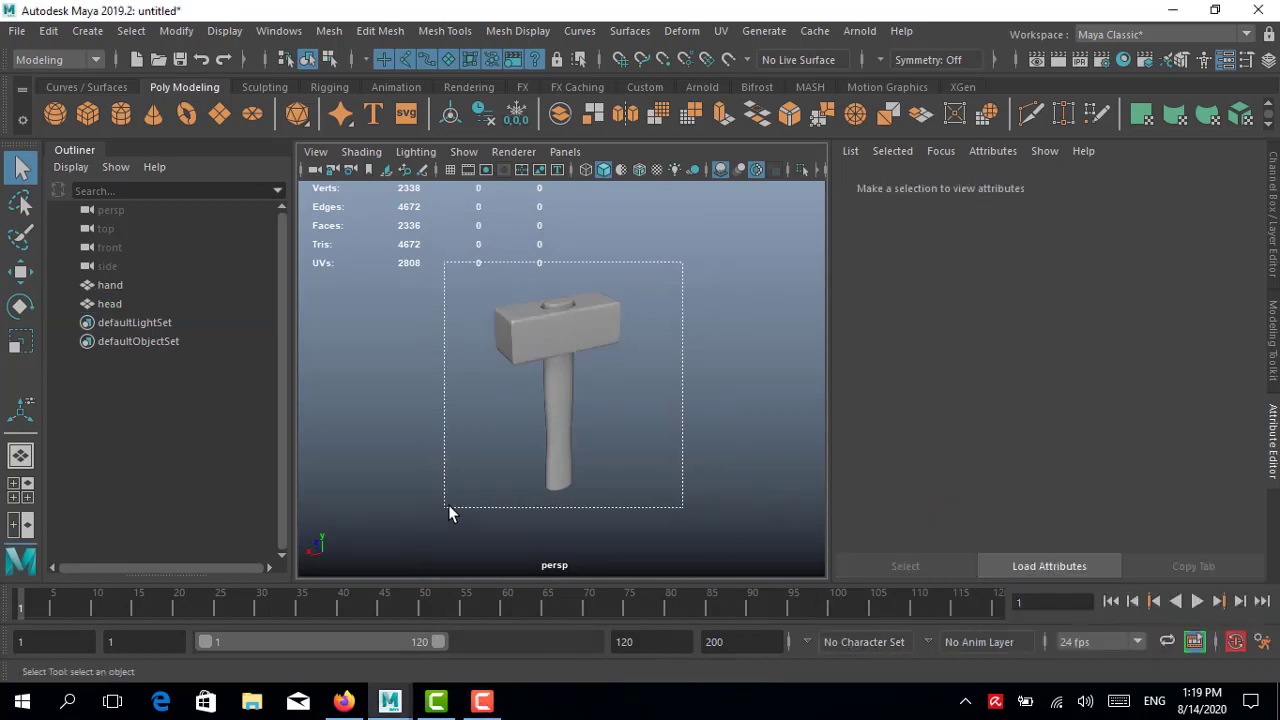
left_click_drag(449, 512, 449, 510)
left_click_drag(666, 248, 459, 487)
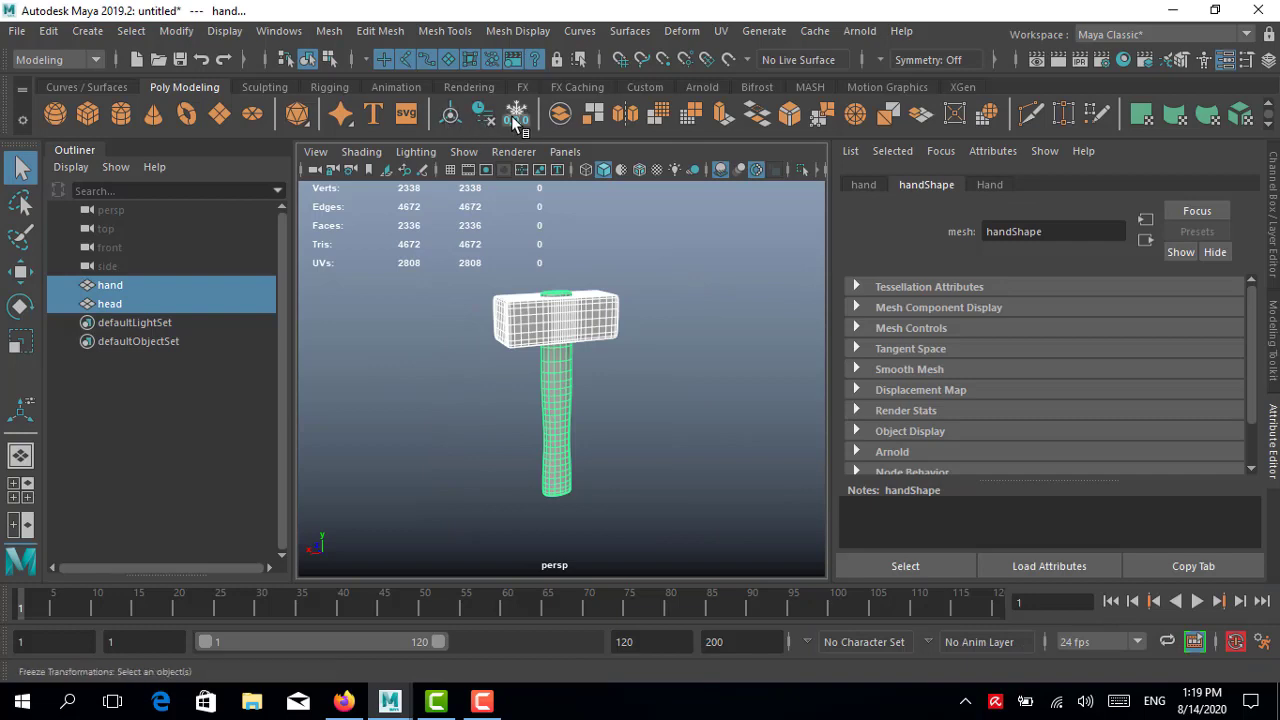
Step: Export the selected handle and head as a lowpoly_humer OBJ into New Folder2 on the Desktop
left_click(17, 31)
left_click(95, 280)
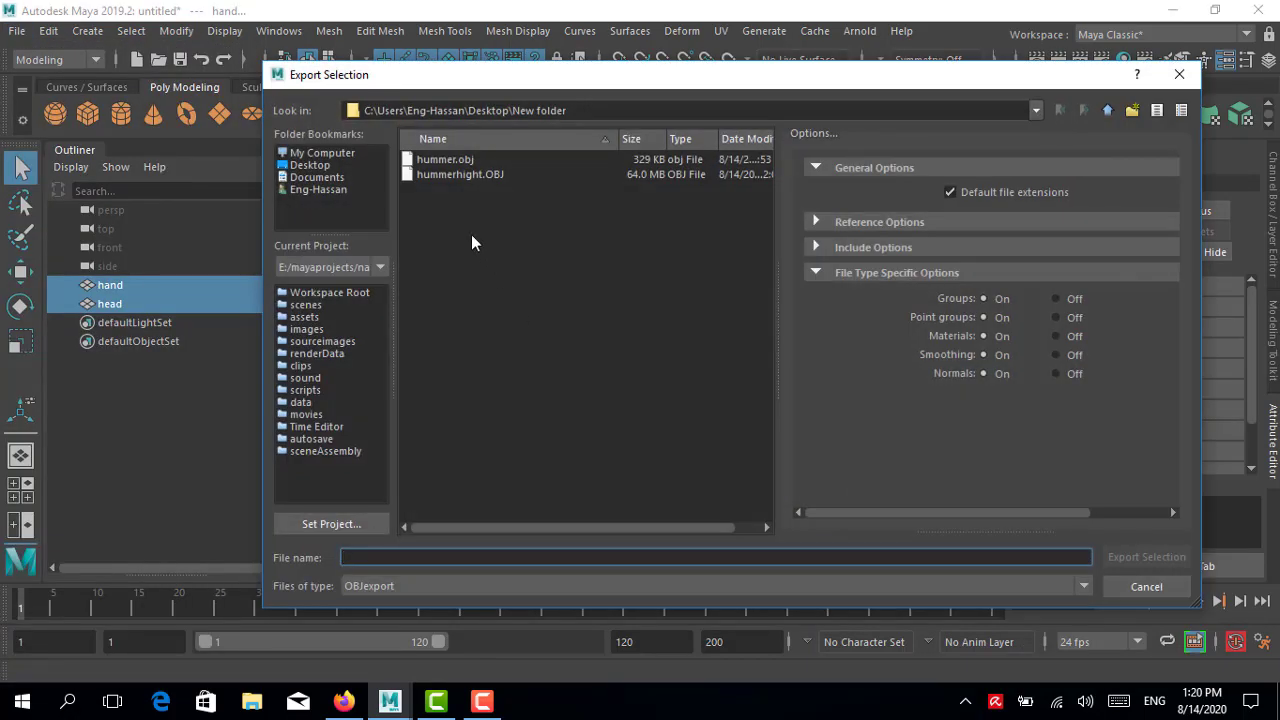
left_click(1109, 111)
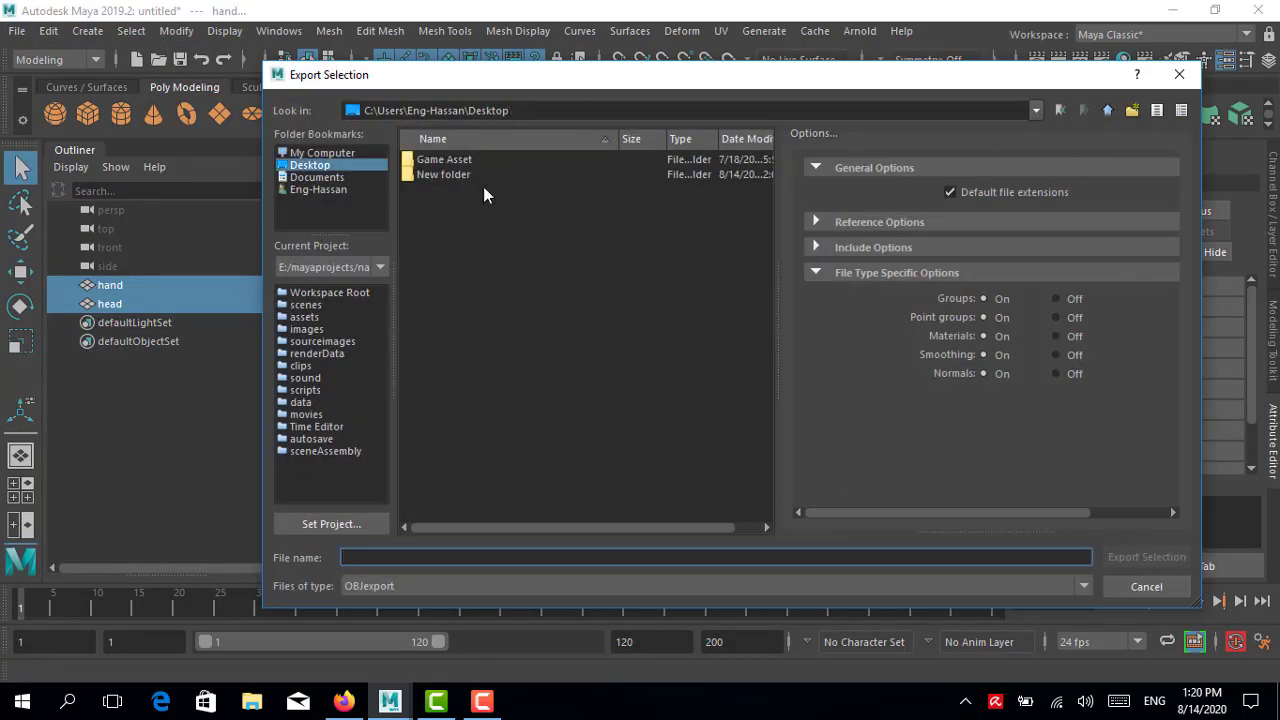
left_click(1132, 110)
double_click(515, 190)
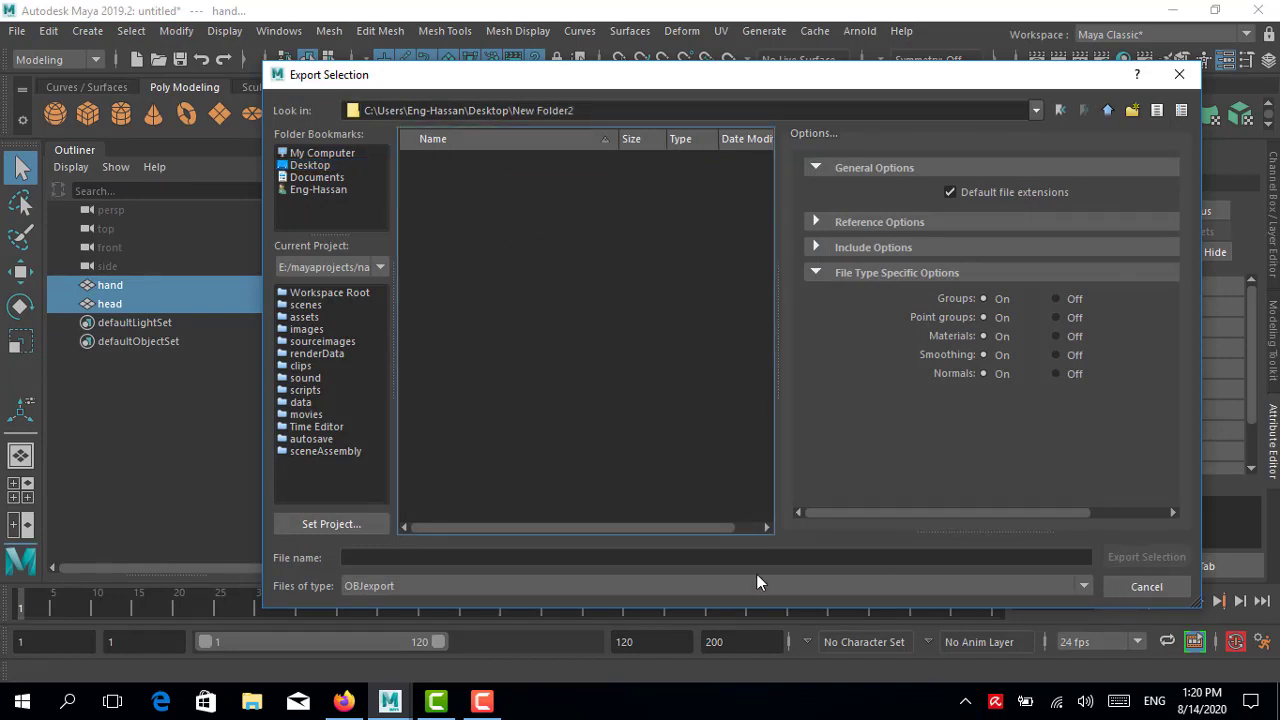
left_click(948, 557)
type("lowpoly_humer")
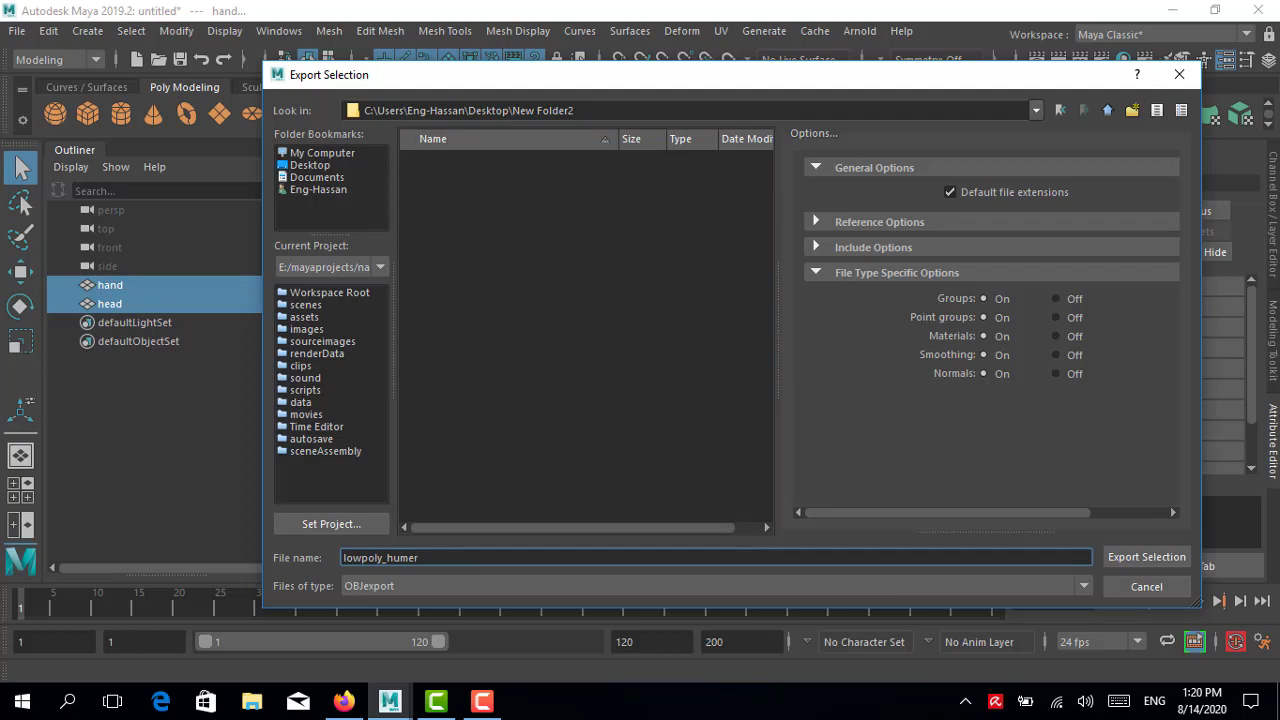
left_click(1113, 556)
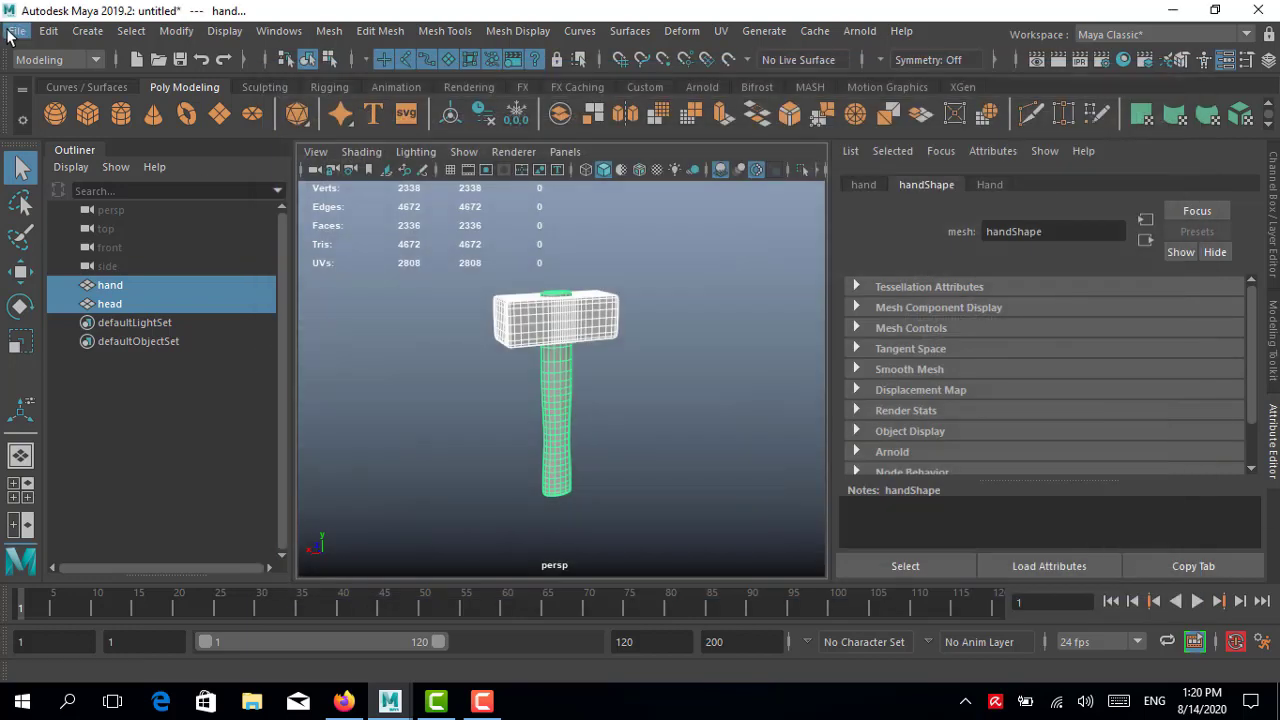
Step: Load the lowpoly_humer OBJ from New Folder2 and draw it on the canvas in Edit mode
left_click(1172, 9)
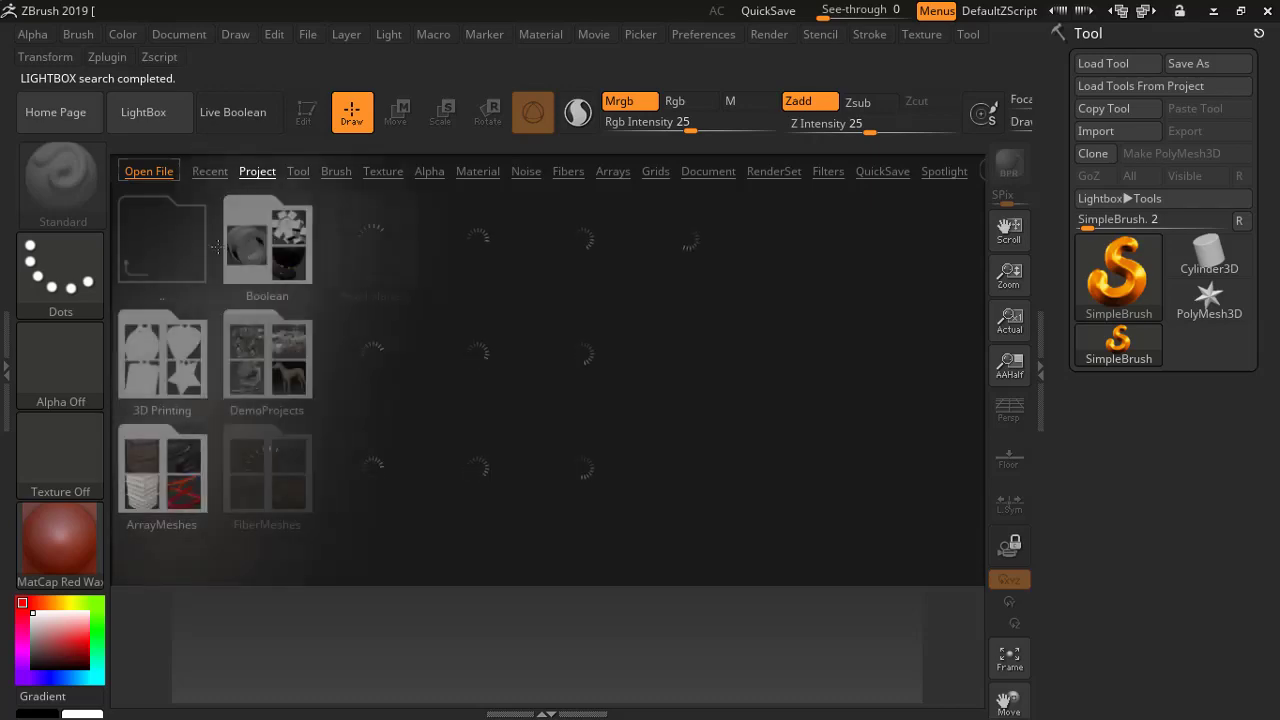
left_click(158, 170)
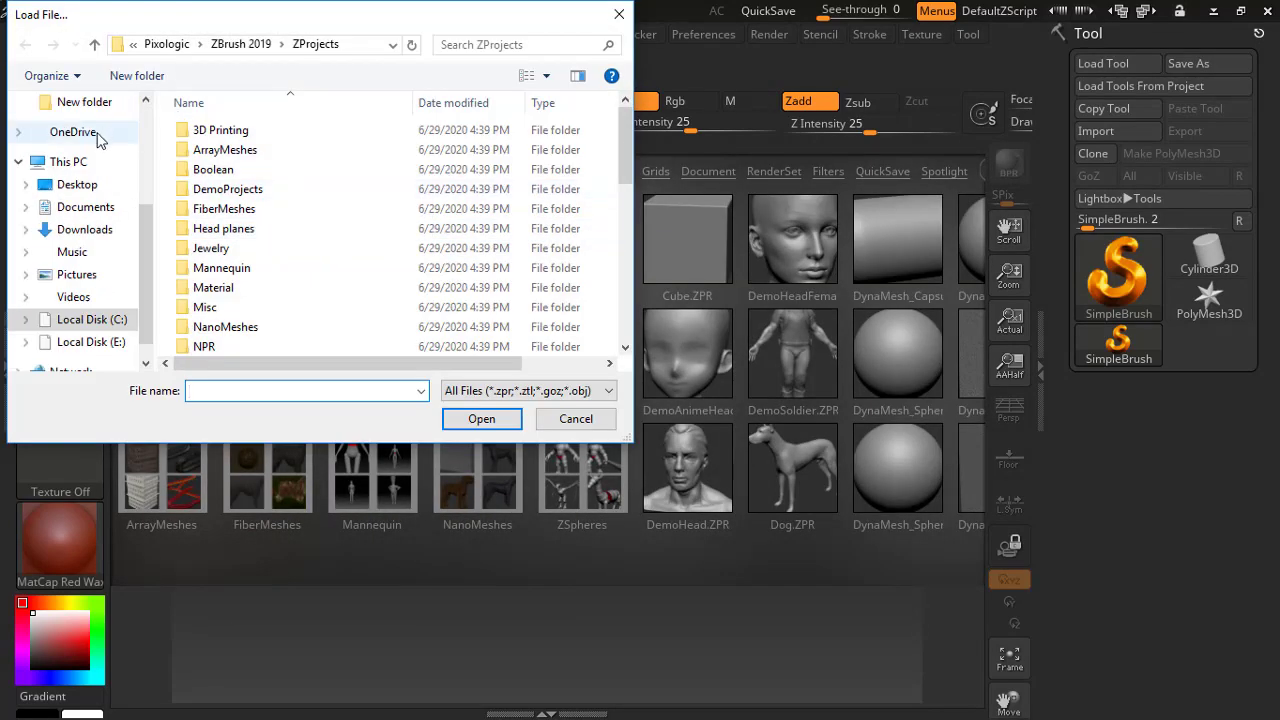
left_click(95, 207)
double_click(440, 150)
double_click(287, 131)
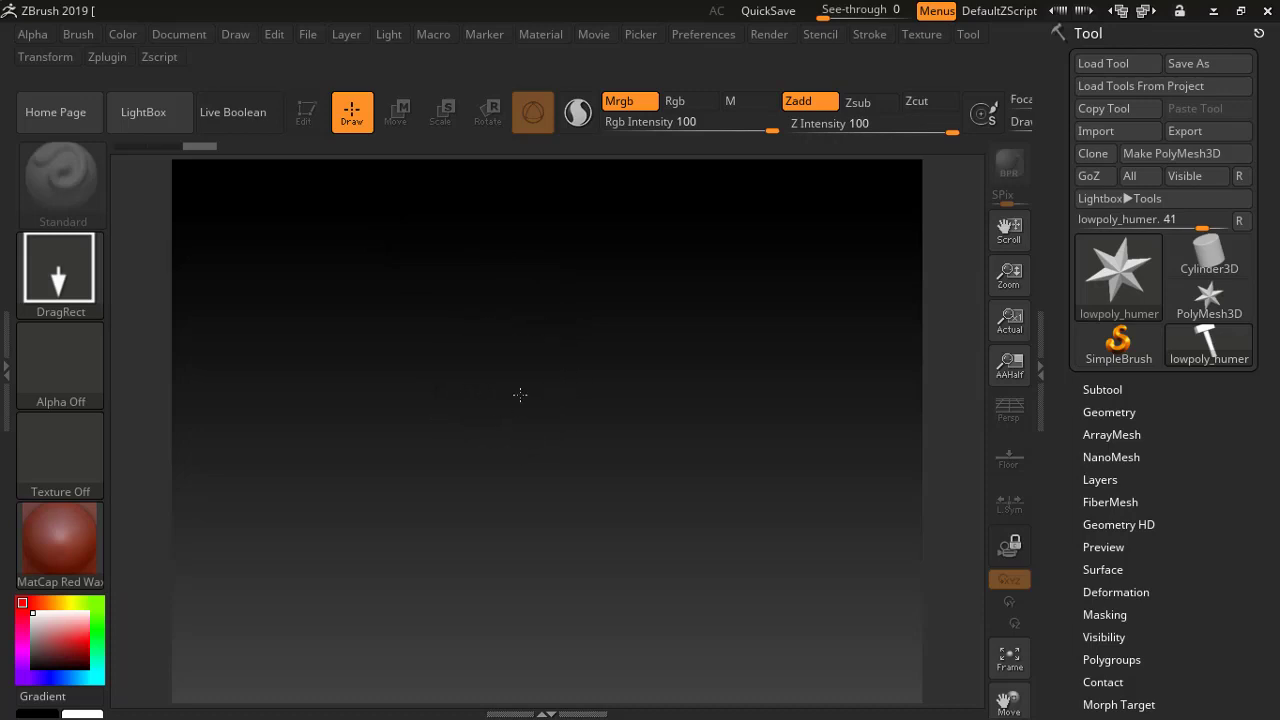
left_click_drag(515, 395, 779, 562)
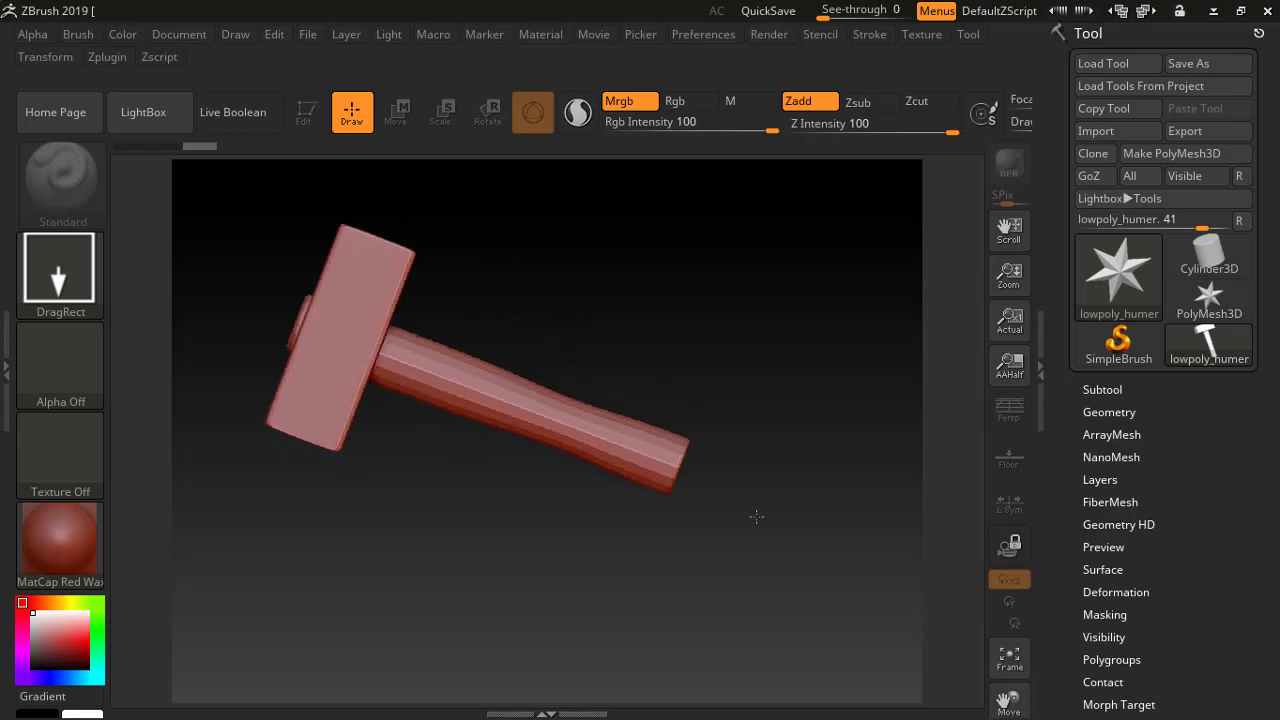
key("t")
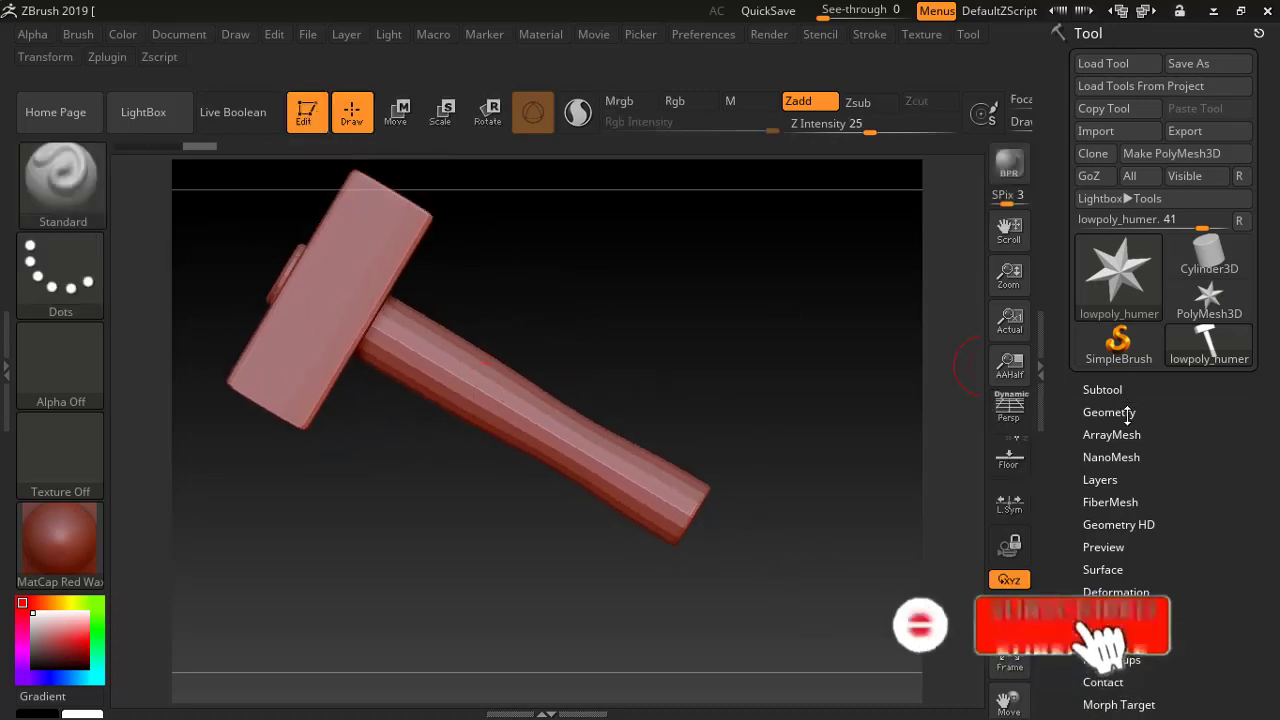
Step: Divide the hammer mesh repeatedly to about 2.392 million polygons
left_click(1110, 412)
left_click(1125, 590)
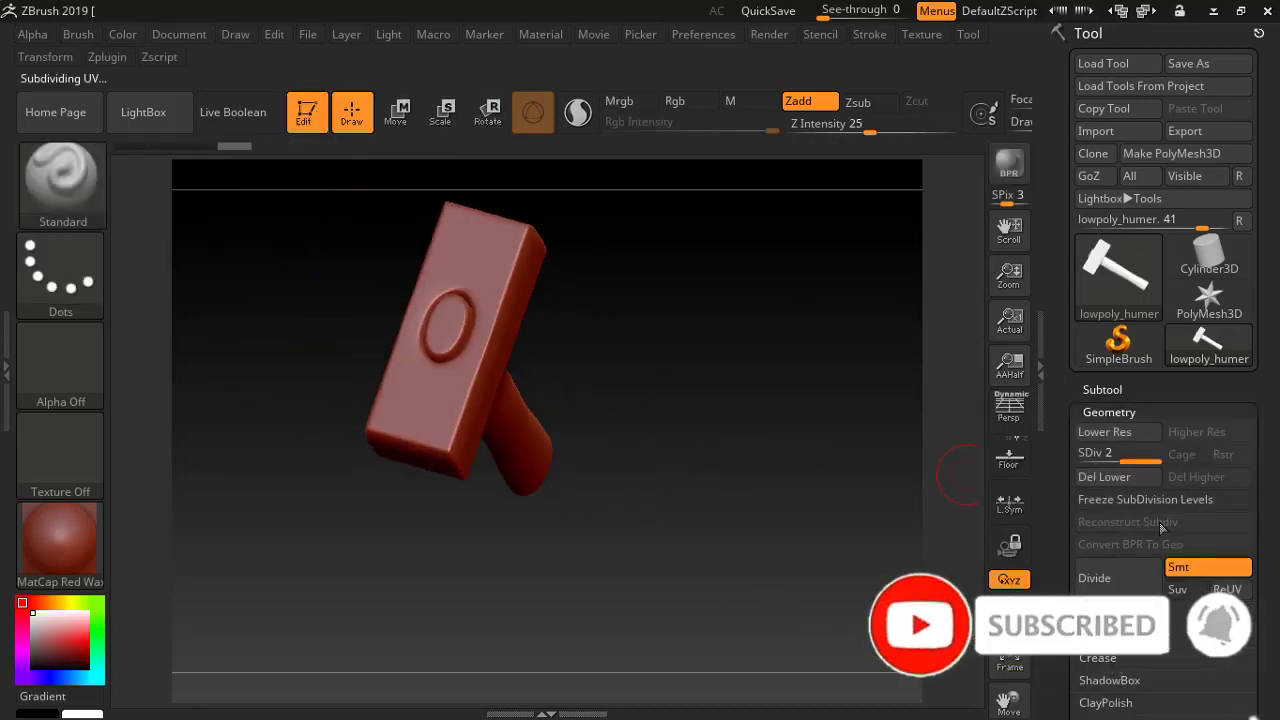
left_click(1118, 575)
left_click(1118, 575)
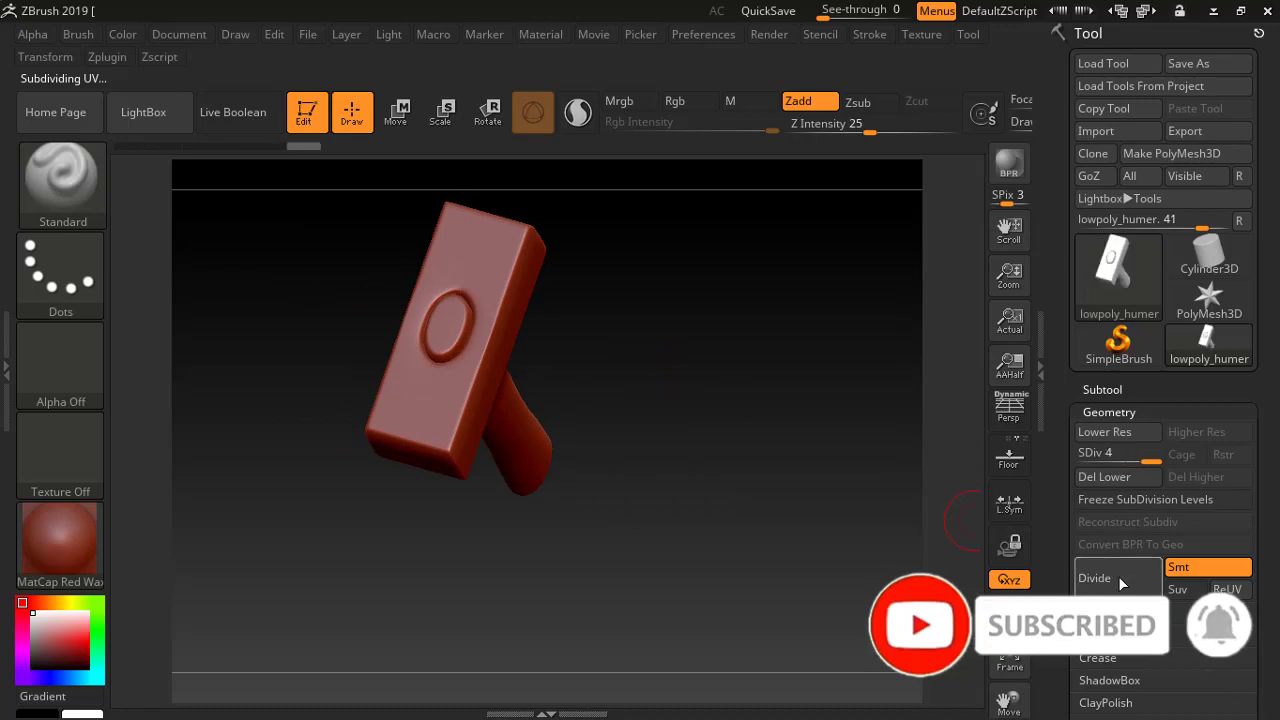
mouse_move(549, 394)
left_mouse_down()
mouse_move(591, 235)
mouse_move(600, 240)
left_mouse_up()
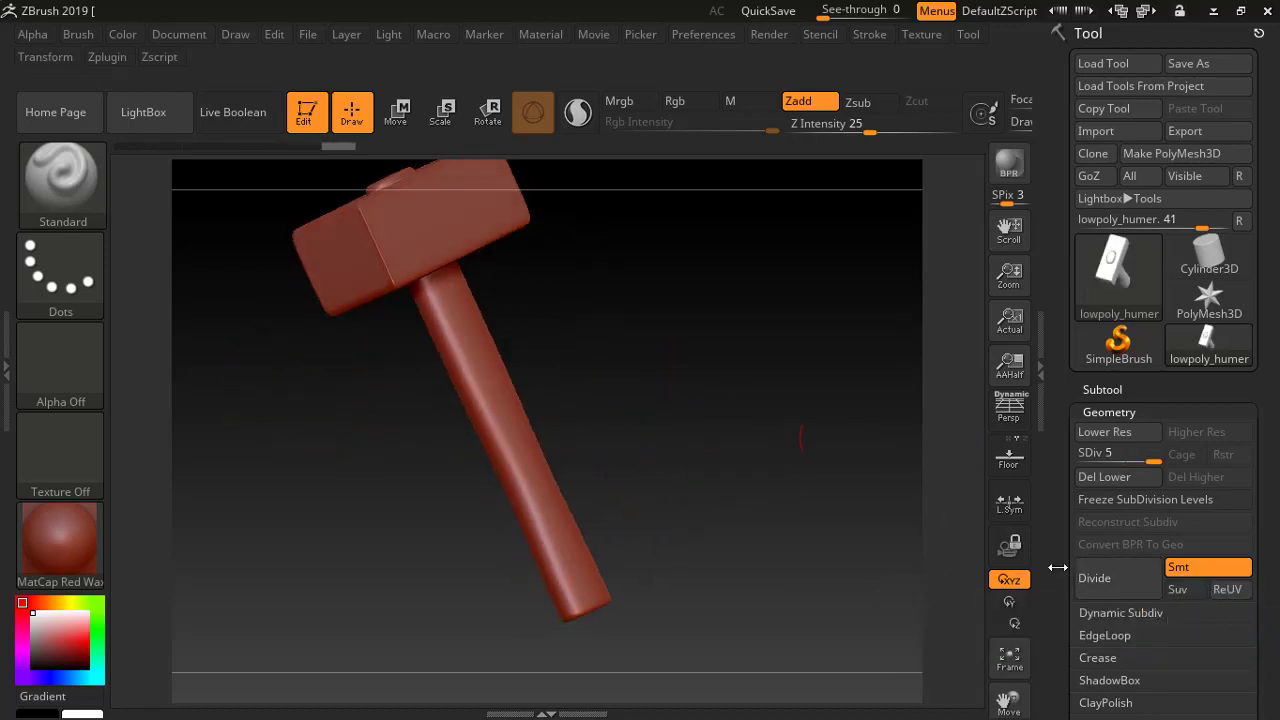
left_click(1109, 412)
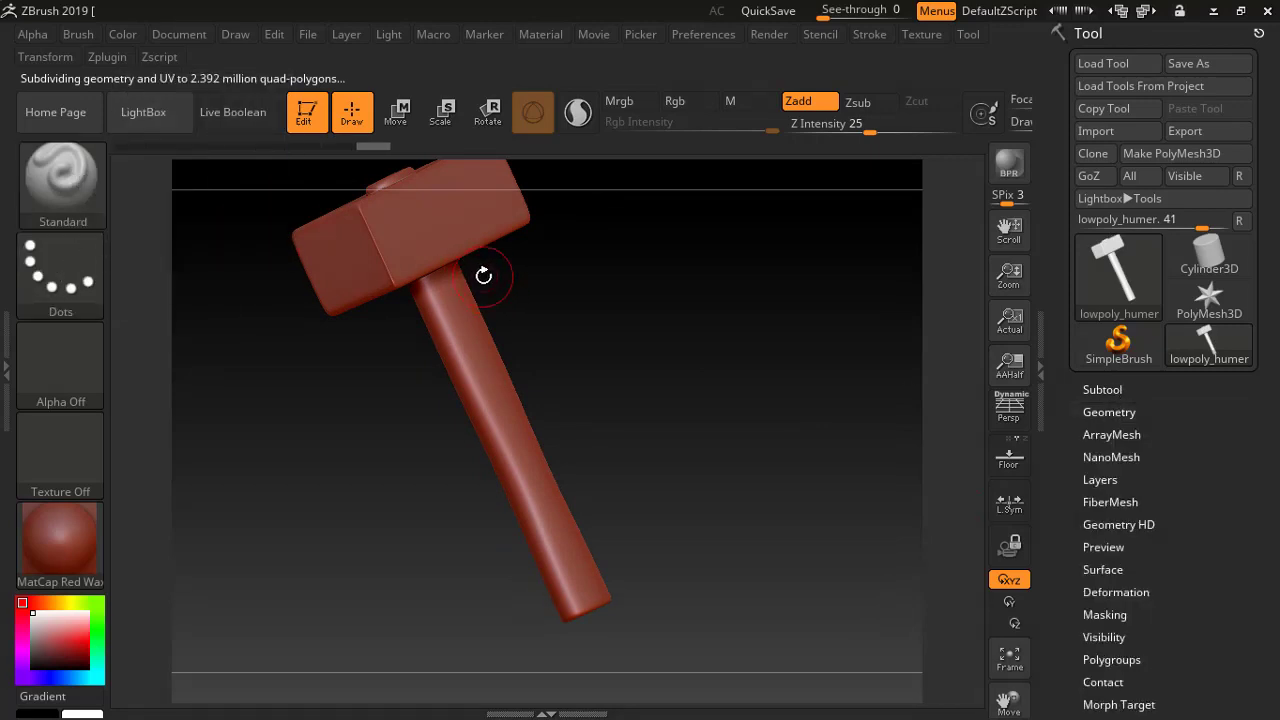
Step: Select the TrimDynamic brush with Zsub and lower Z Intensity to 12
mouse_move(484, 275)
left_mouse_down()
mouse_move(380, 354)
mouse_move(494, 349)
left_mouse_up()
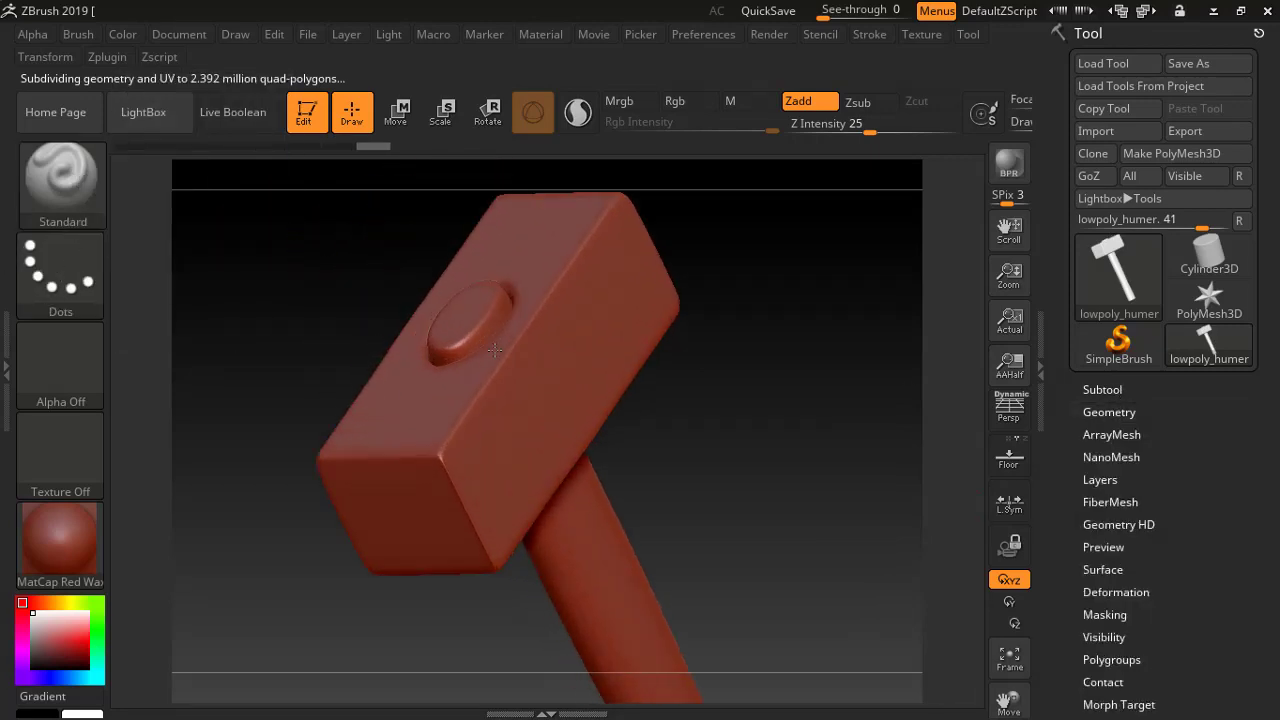
left_click(87, 213)
key("t")
key("d")
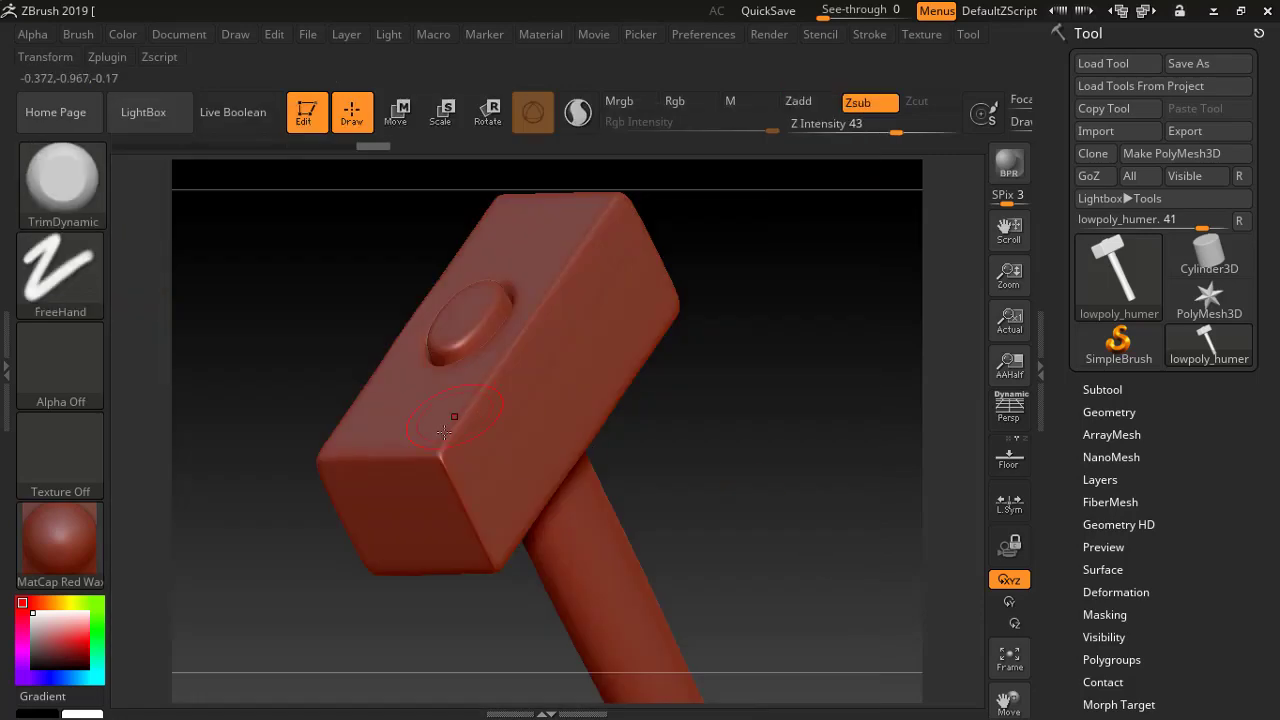
key("space")
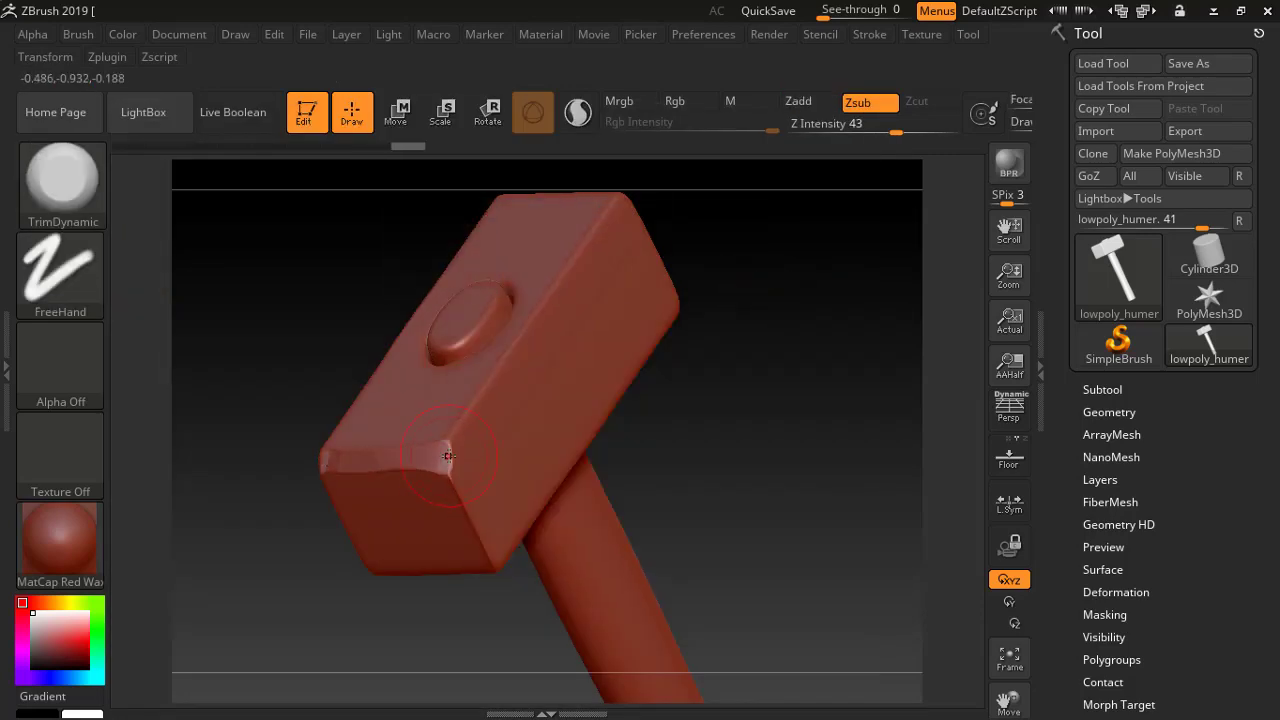
right_click_drag(449, 456, 686, 363)
key("space")
left_click_drag(755, 411, 690, 414)
key("space")
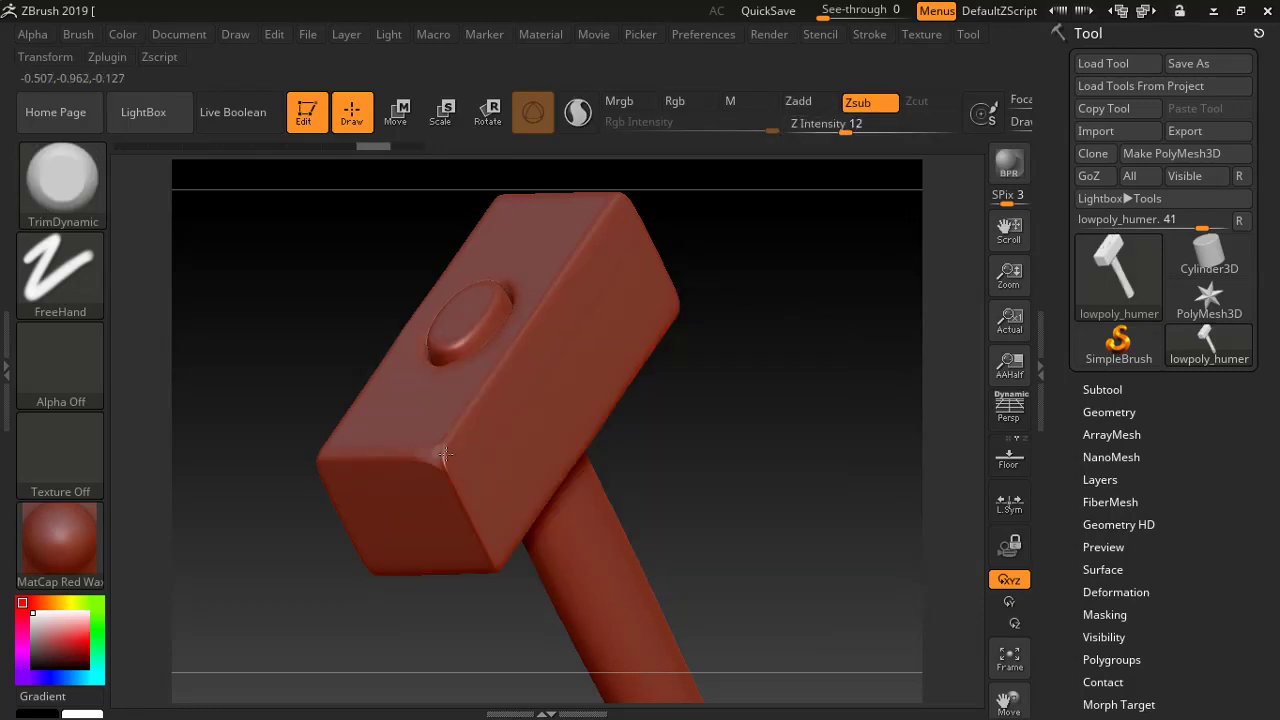
Step: Carve chipped bevels into the hammer head's corner edges
left_click_drag(423, 457, 453, 461, "shift")
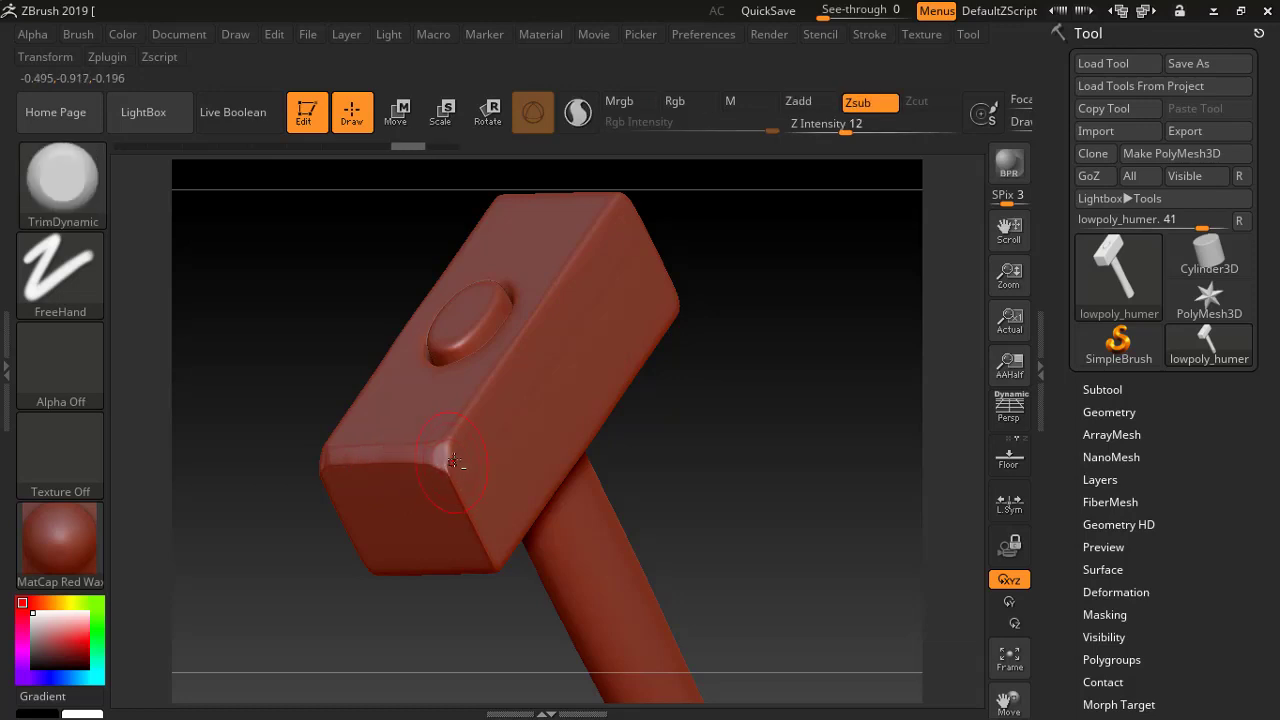
right_click_drag(543, 432, 387, 448)
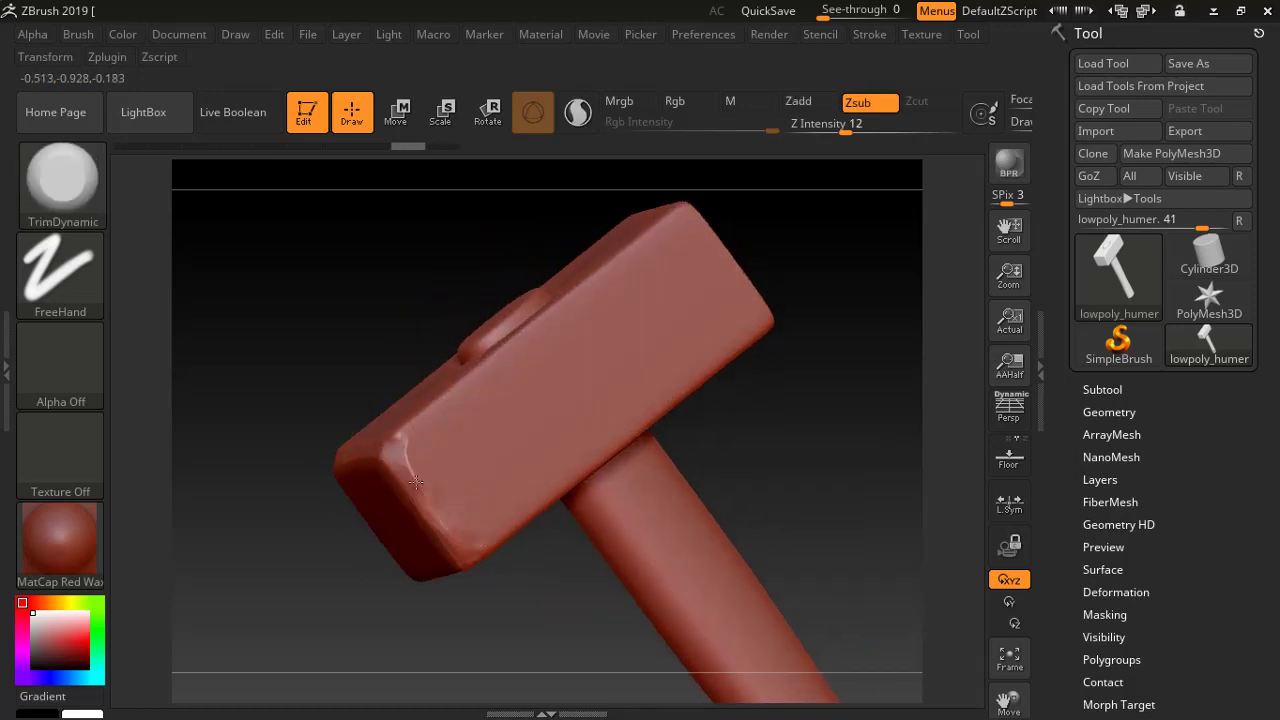
left_click_drag(421, 460, 435, 480, "shift")
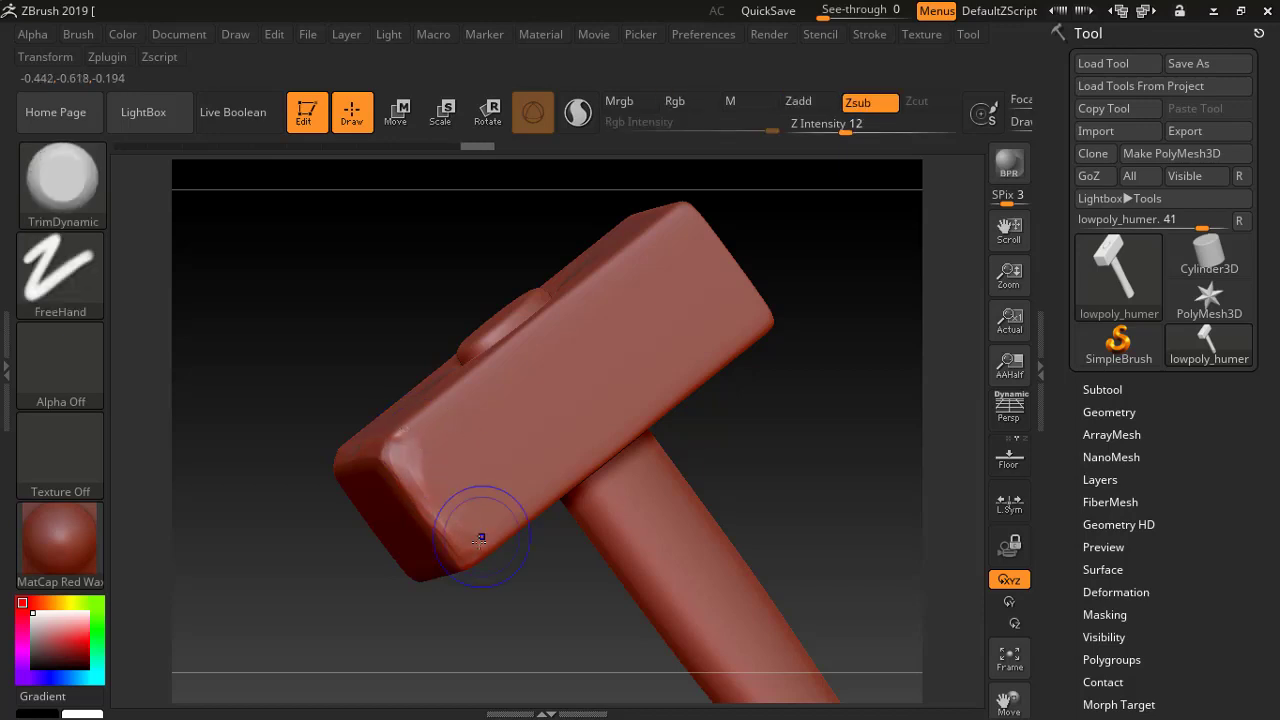
right_click_drag(455, 496, 418, 432)
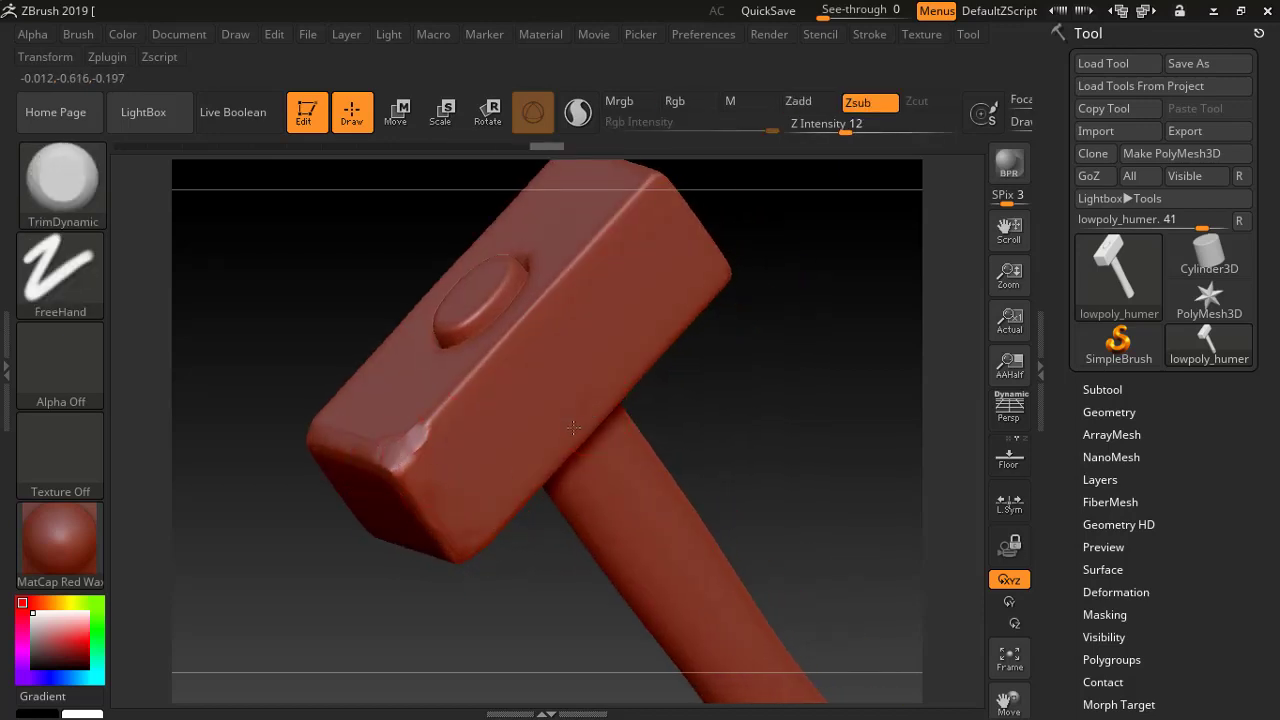
left_click_drag(747, 349, 673, 367)
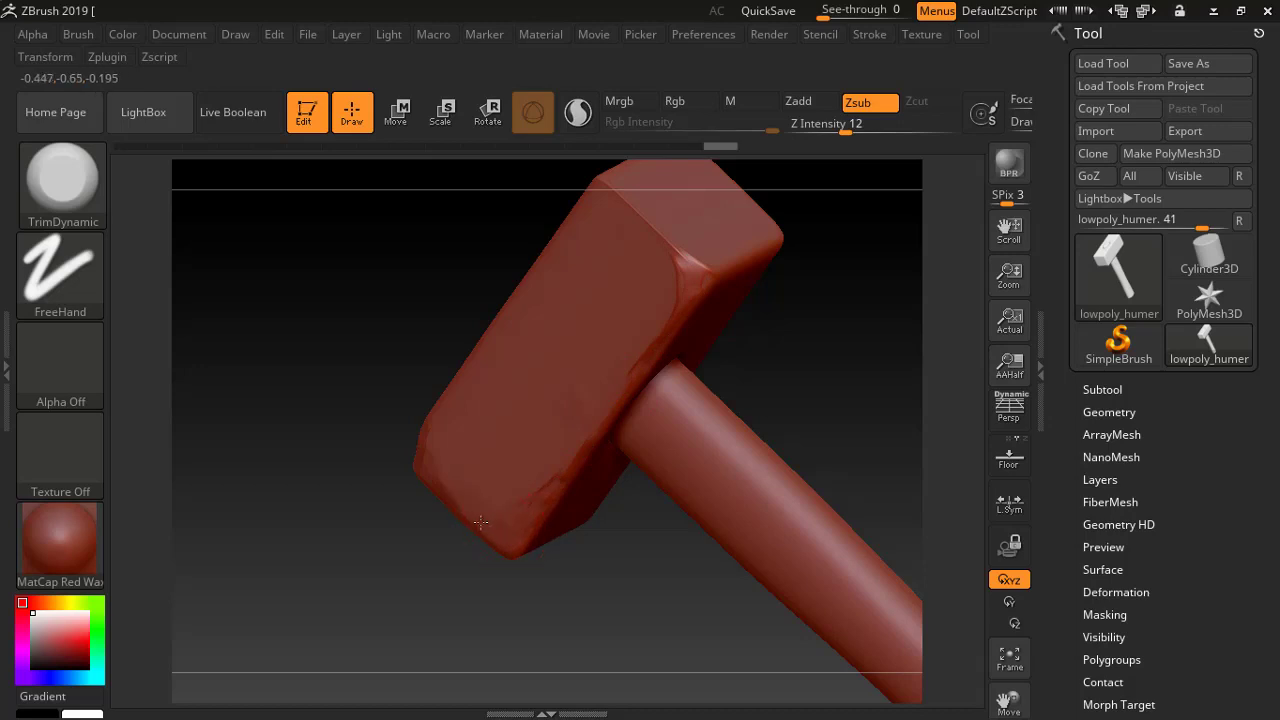
Step: Shift-smooth the roughest corners on the head's top and end faces
key("shift")
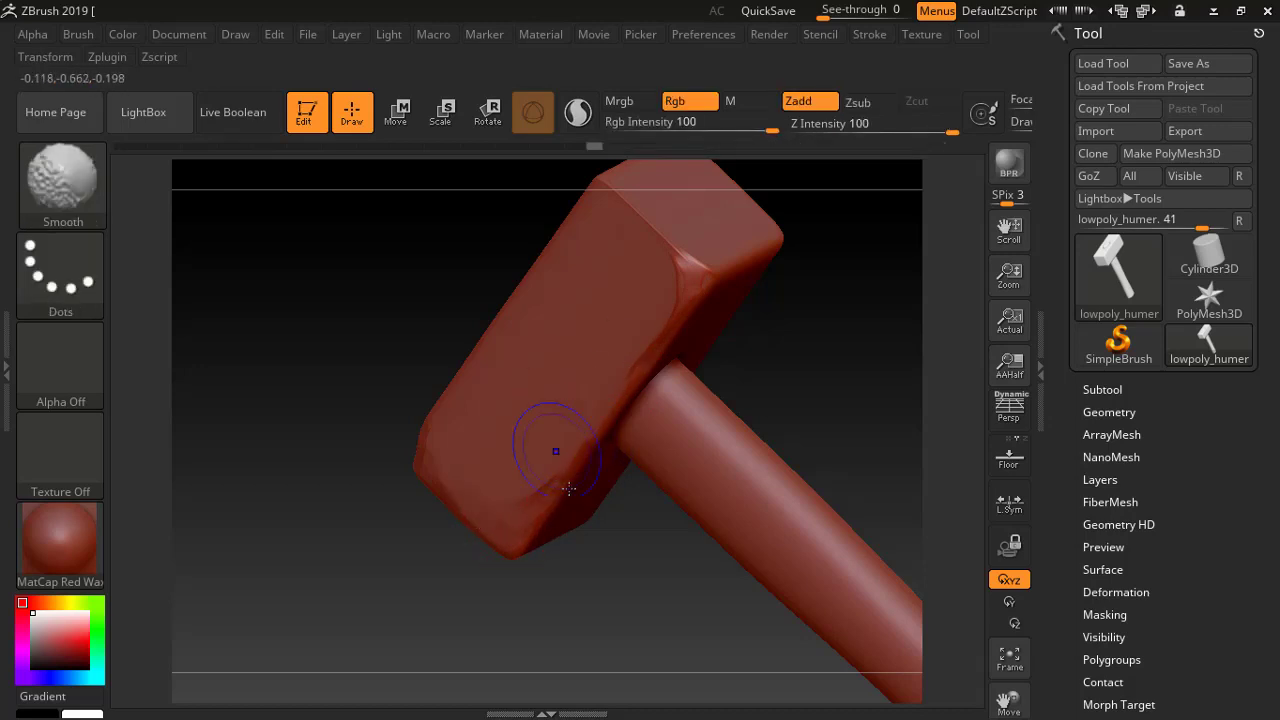
mouse_move(765, 339)
left_mouse_down()
mouse_move(748, 314)
mouse_move(726, 357)
mouse_move(791, 365)
mouse_move(592, 283)
left_mouse_up()
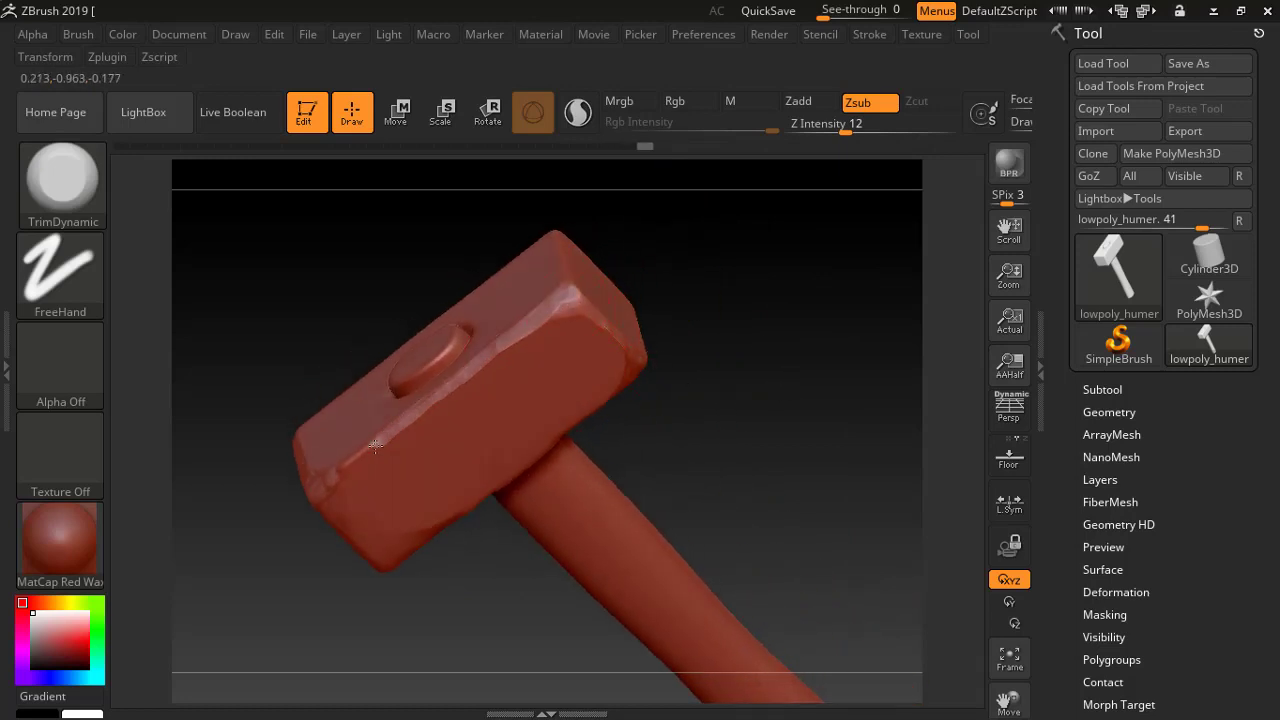
key("shift")
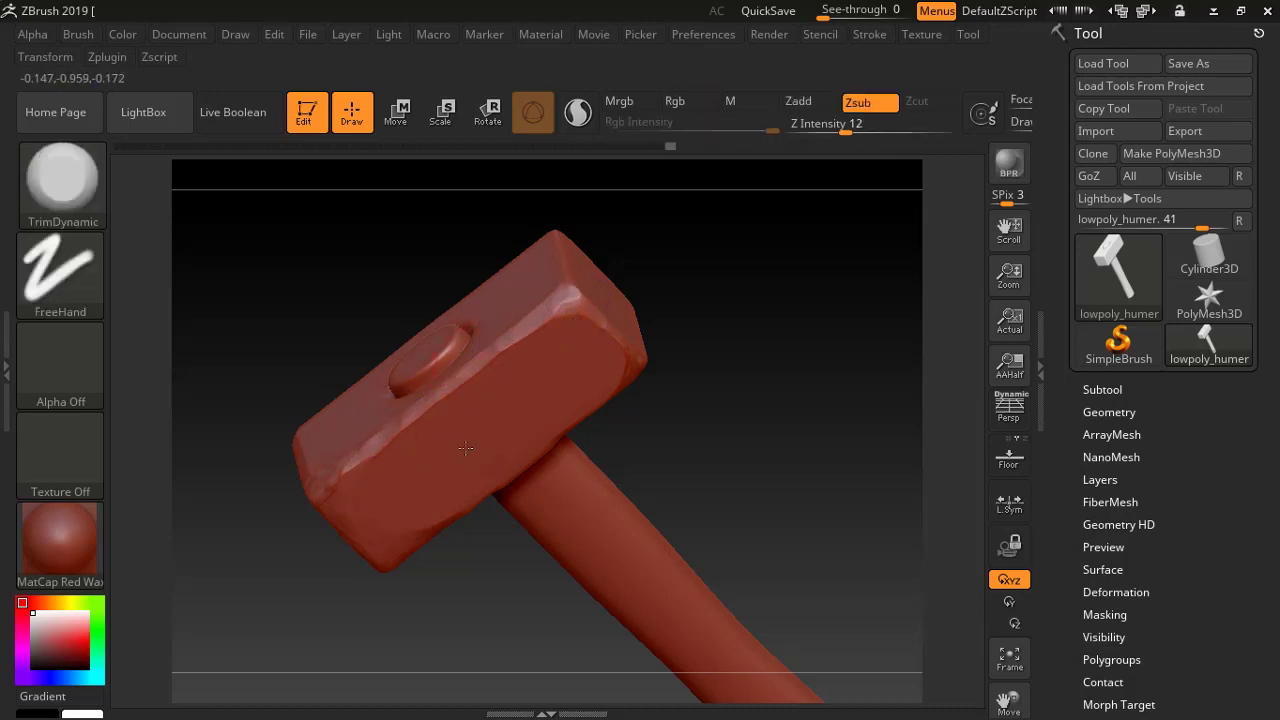
mouse_move(660, 230)
left_mouse_down()
mouse_move(300, 427)
mouse_move(322, 376)
mouse_move(398, 471)
left_mouse_up()
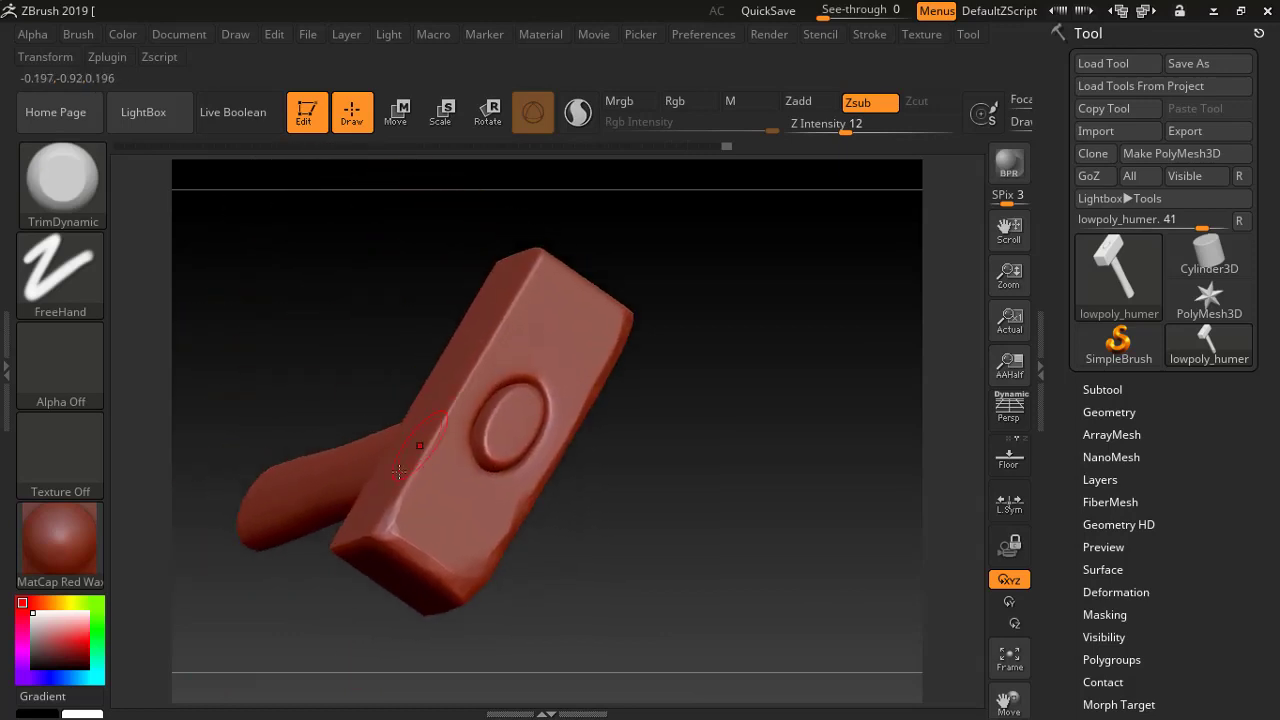
left_click_drag(390, 528, 369, 533)
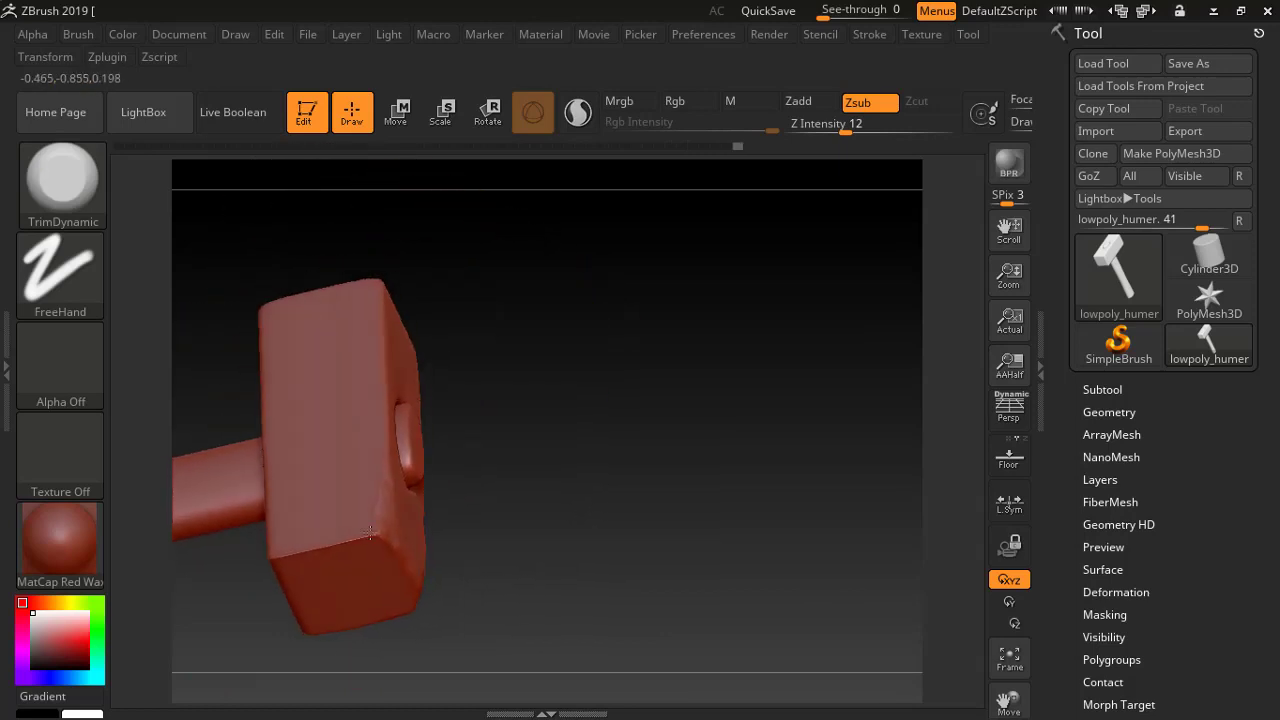
key("space")
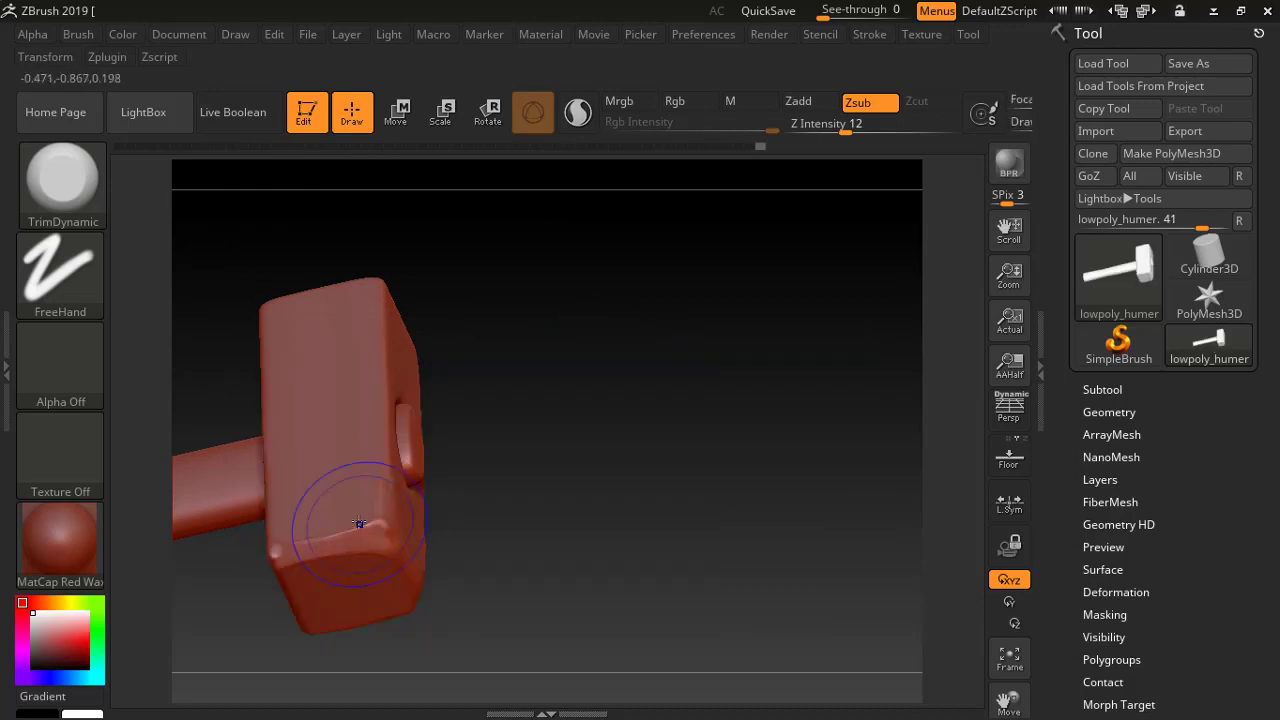
key("shift")
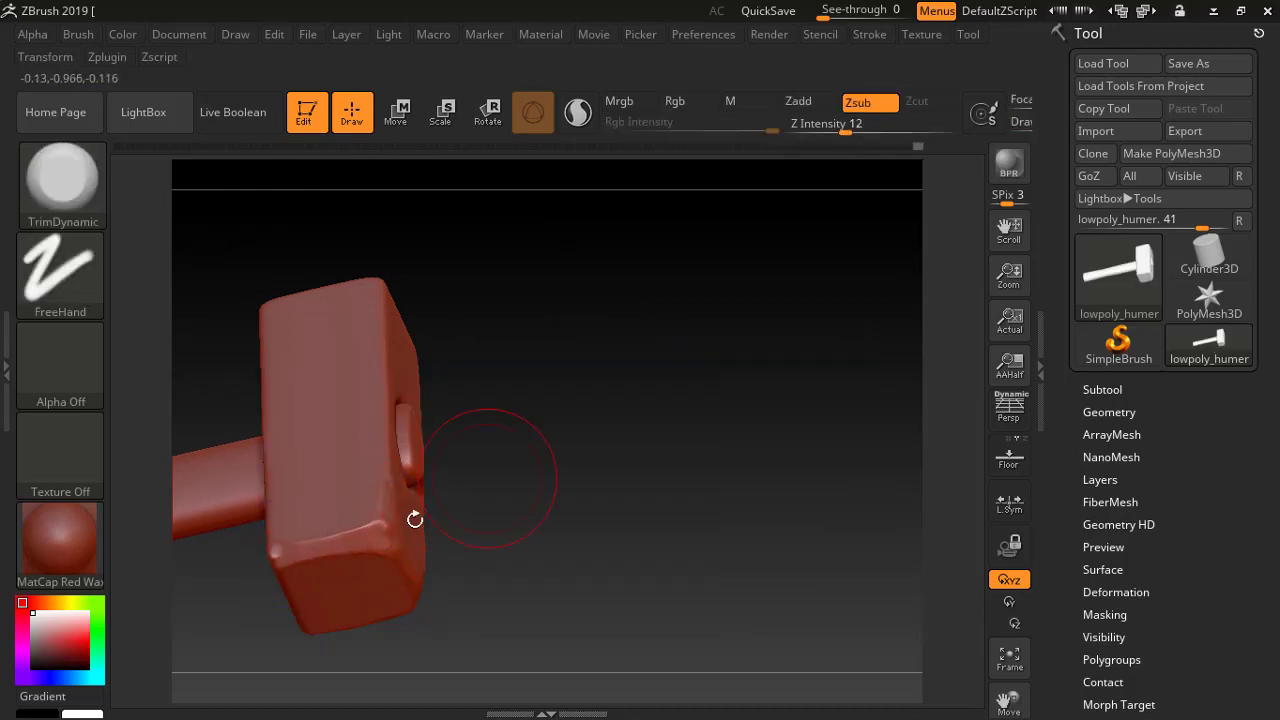
left_click_drag(414, 517, 394, 555)
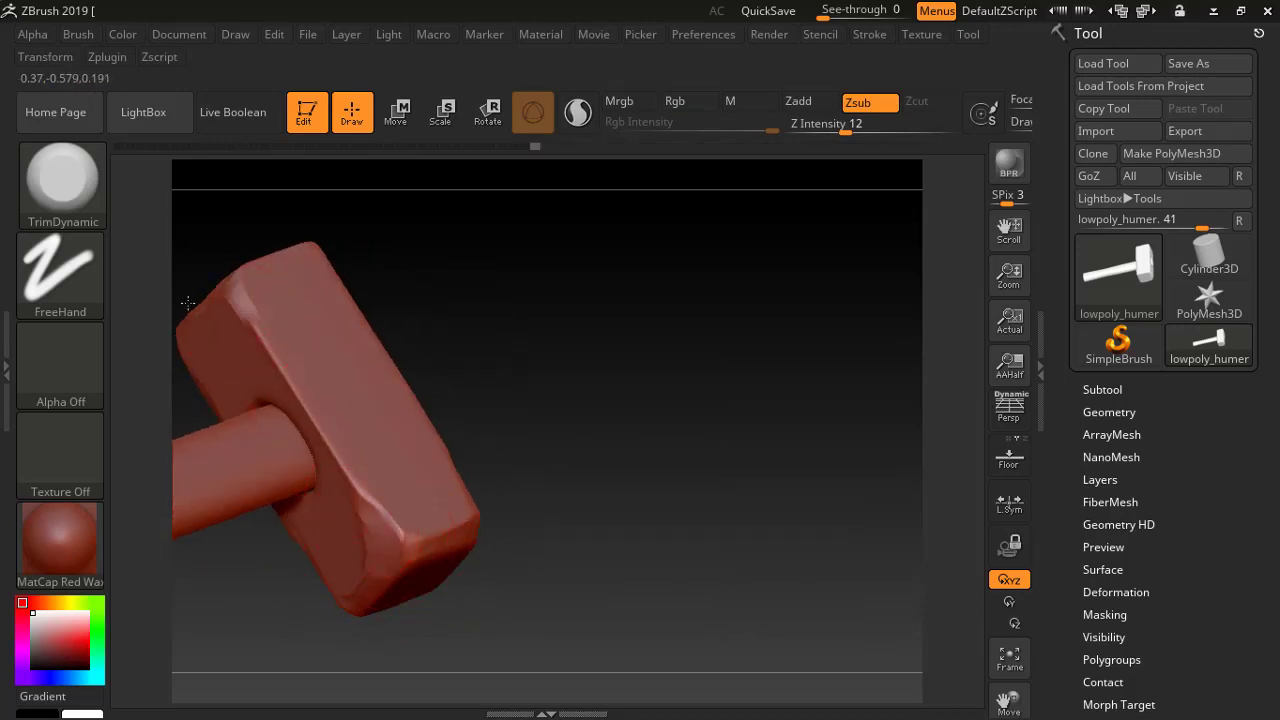
left_click_drag(262, 248, 436, 348)
Step: Lower Z Intensity to 8 and Draw Size to 5 for finer chips
key("space")
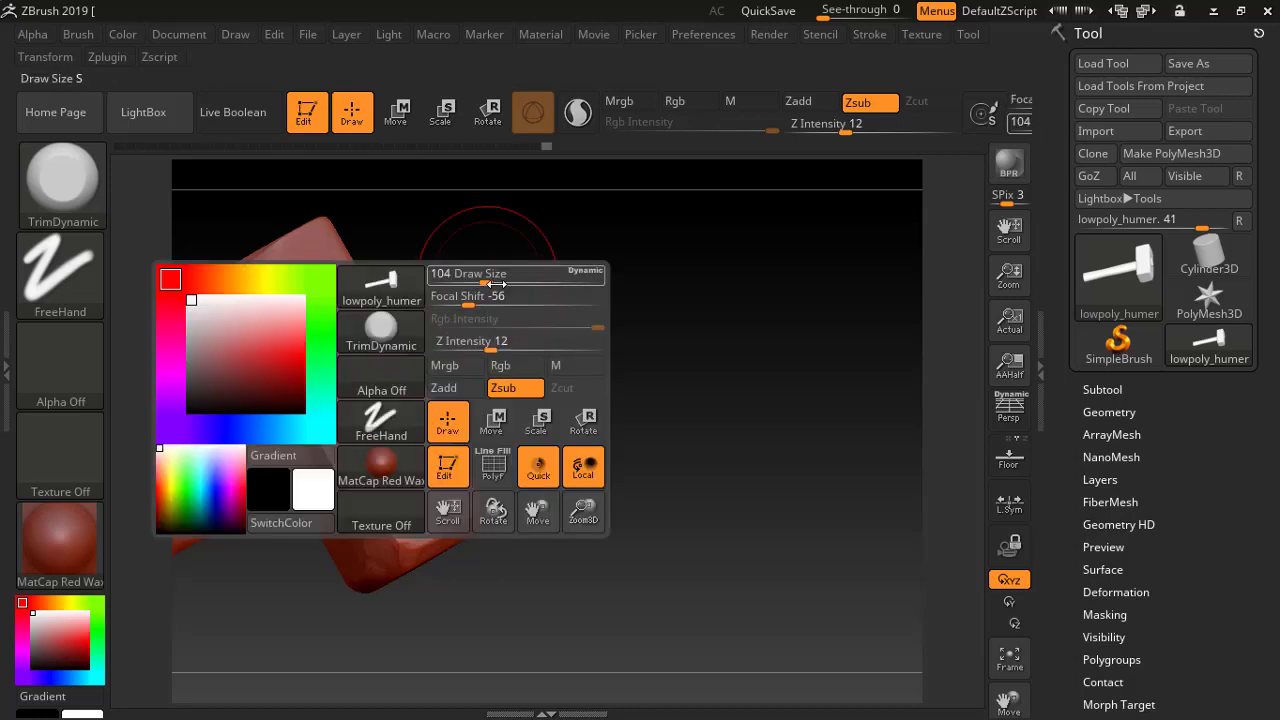
key("space")
left_click_drag(480, 365, 462, 372)
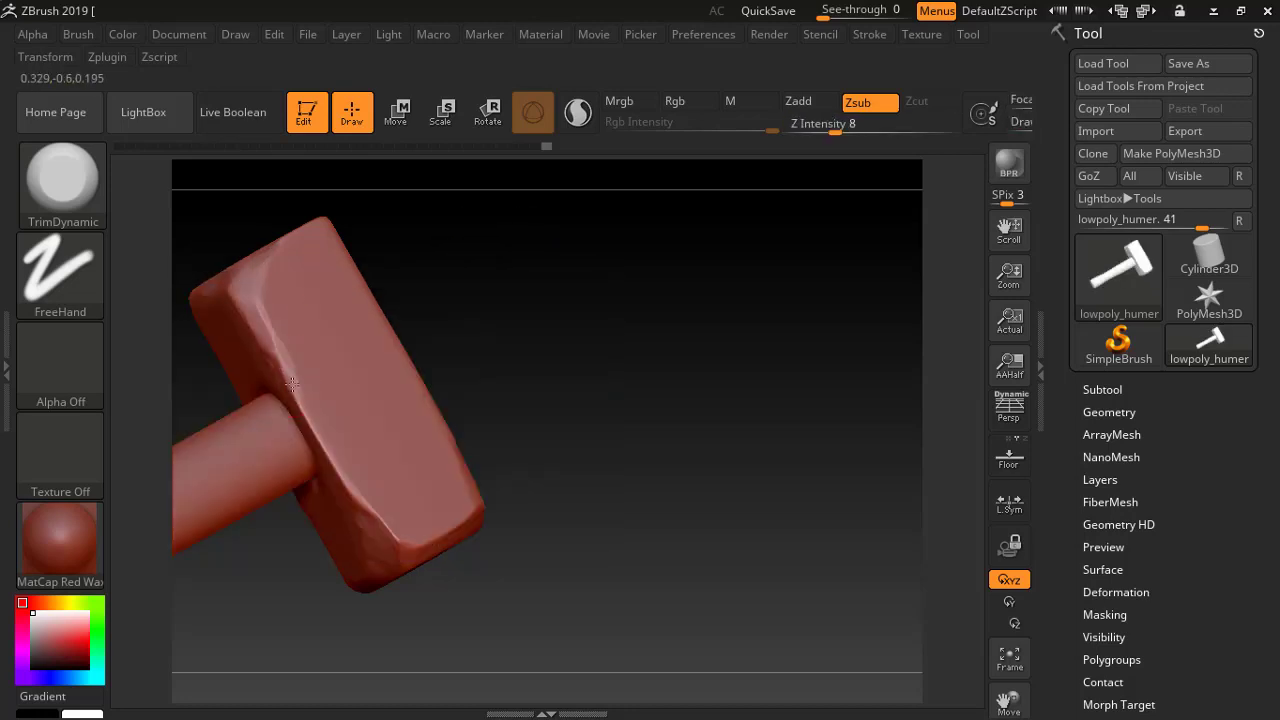
Step: Orbit around the hammer head to inspect the chipped wear from every side
mouse_move(603, 330)
left_mouse_down()
mouse_move(397, 417)
mouse_move(414, 337)
mouse_move(389, 283)
left_mouse_up()
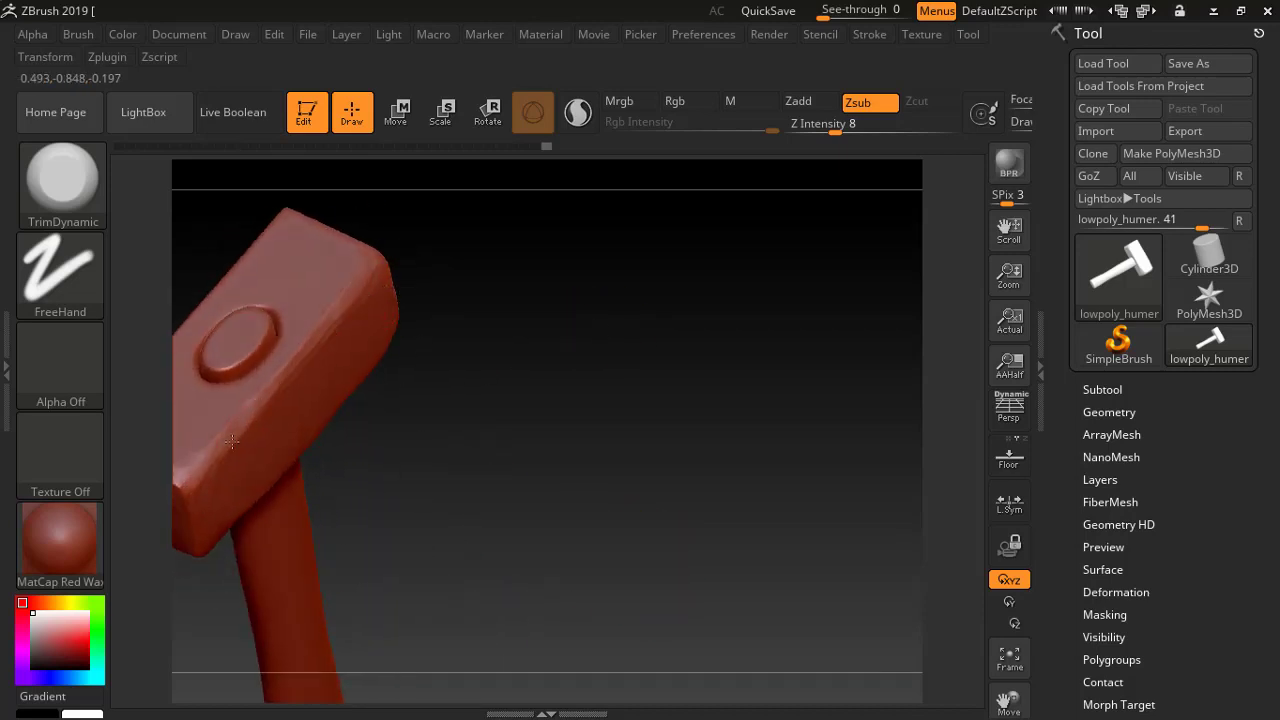
left_click_drag(231, 441, 337, 272)
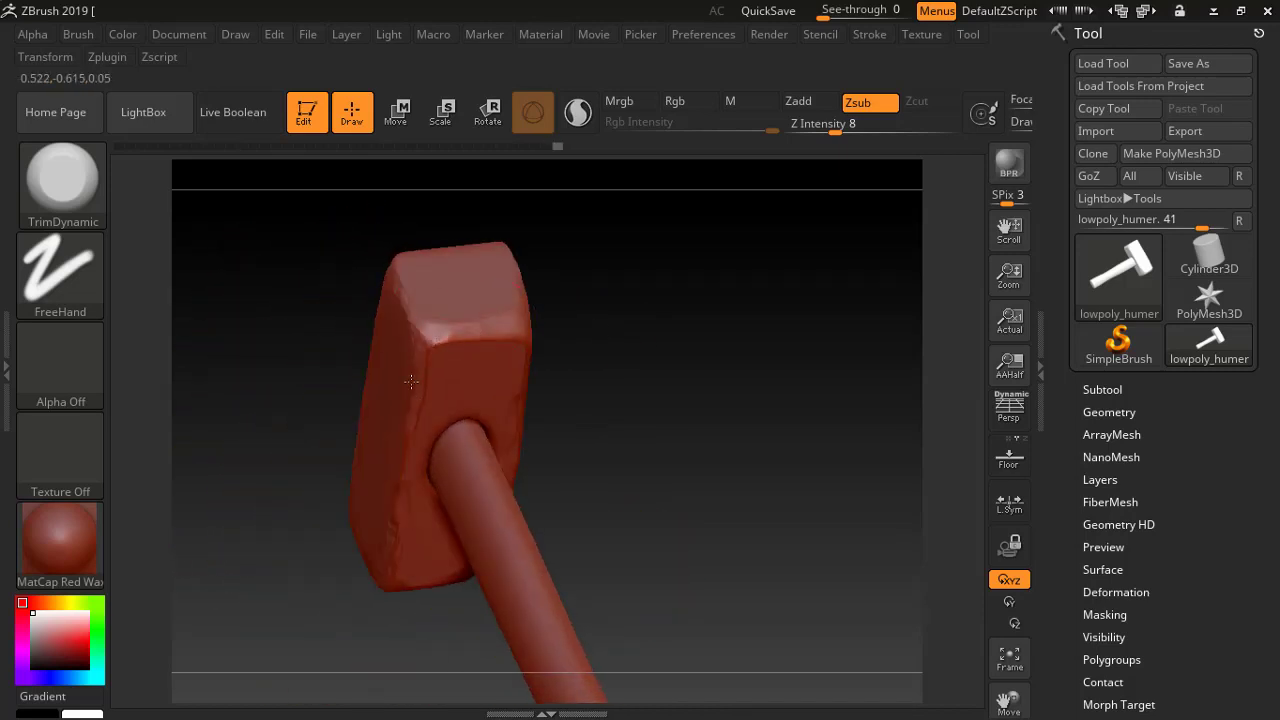
mouse_move(392, 520)
left_mouse_down()
mouse_move(548, 222)
mouse_move(557, 374)
left_mouse_up()
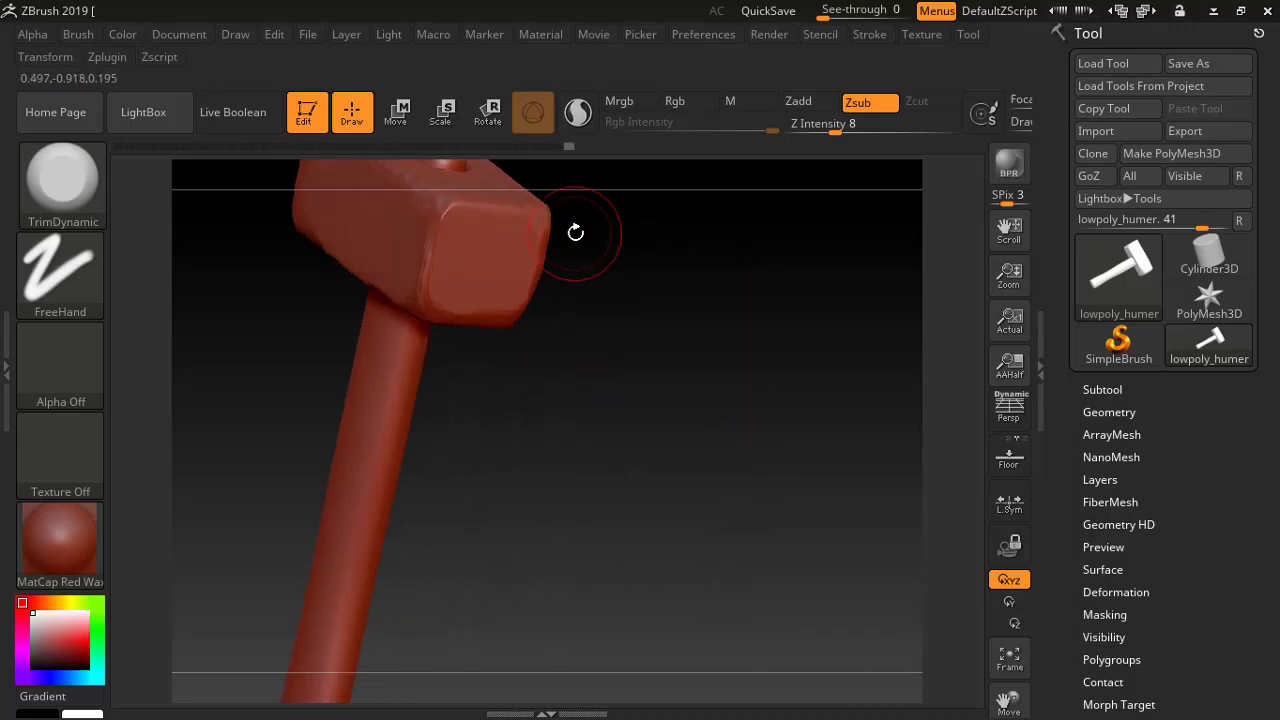
mouse_move(574, 229)
left_mouse_down()
mouse_move(565, 357)
mouse_move(643, 366)
mouse_move(748, 325)
left_mouse_up()
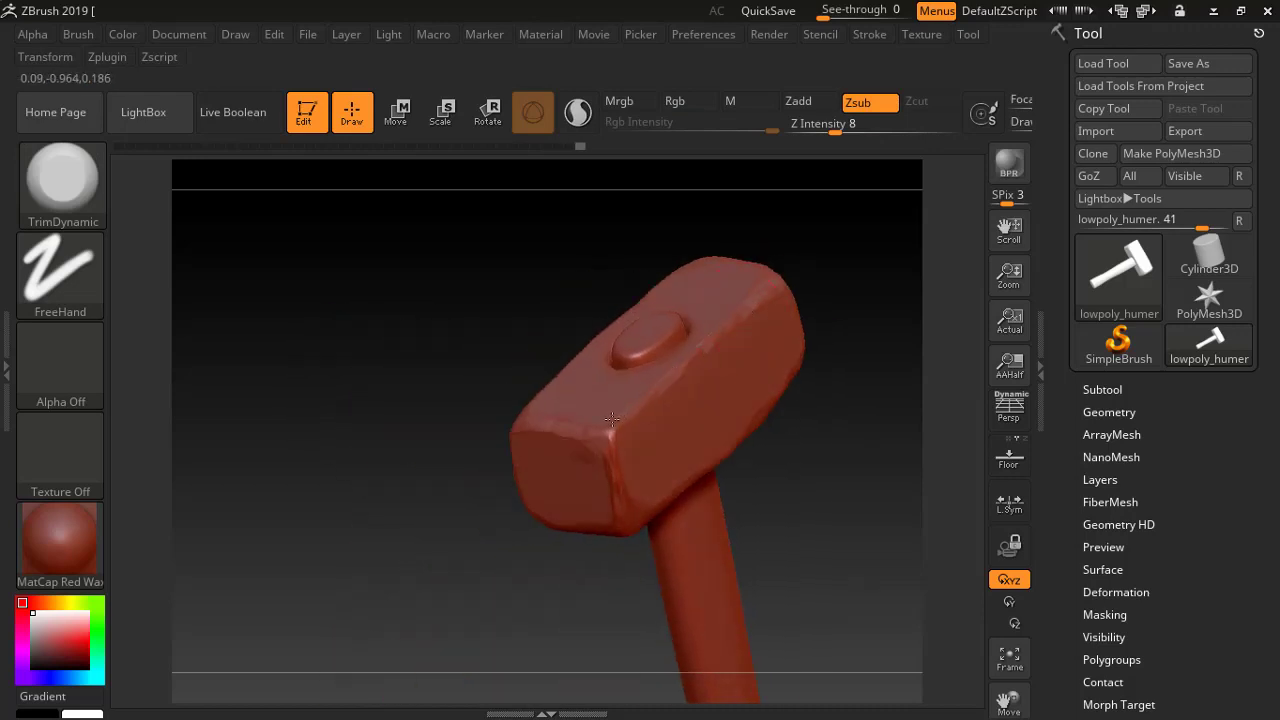
left_click_drag(615, 456, 753, 450)
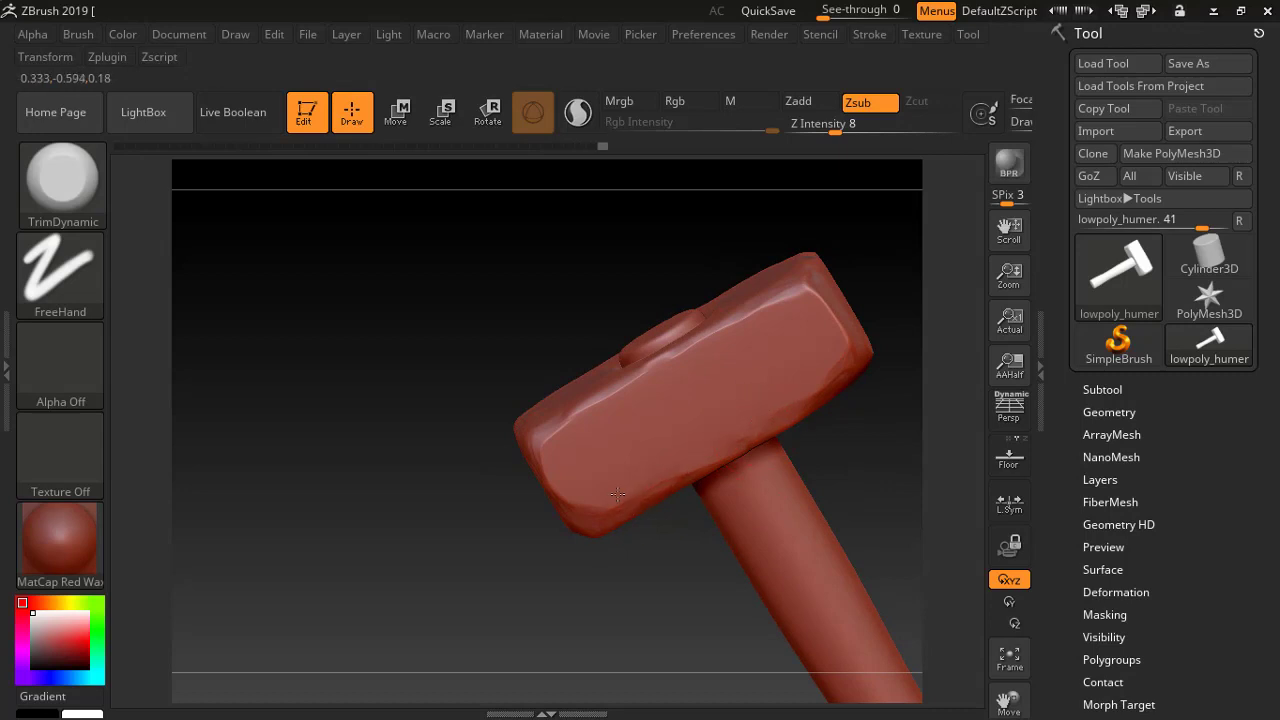
mouse_move(491, 423)
left_mouse_down()
mouse_move(606, 449)
mouse_move(443, 375)
left_mouse_up()
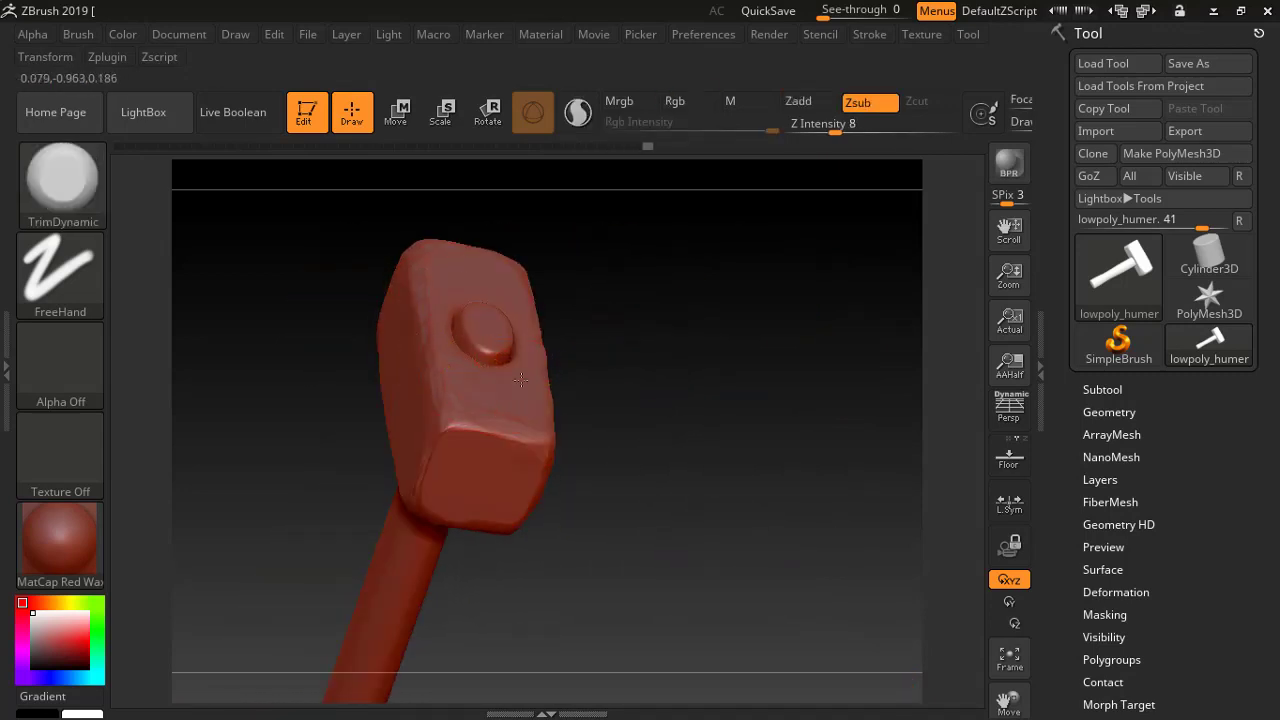
mouse_move(630, 320)
left_mouse_down()
mouse_move(634, 366)
mouse_move(520, 410)
left_mouse_up()
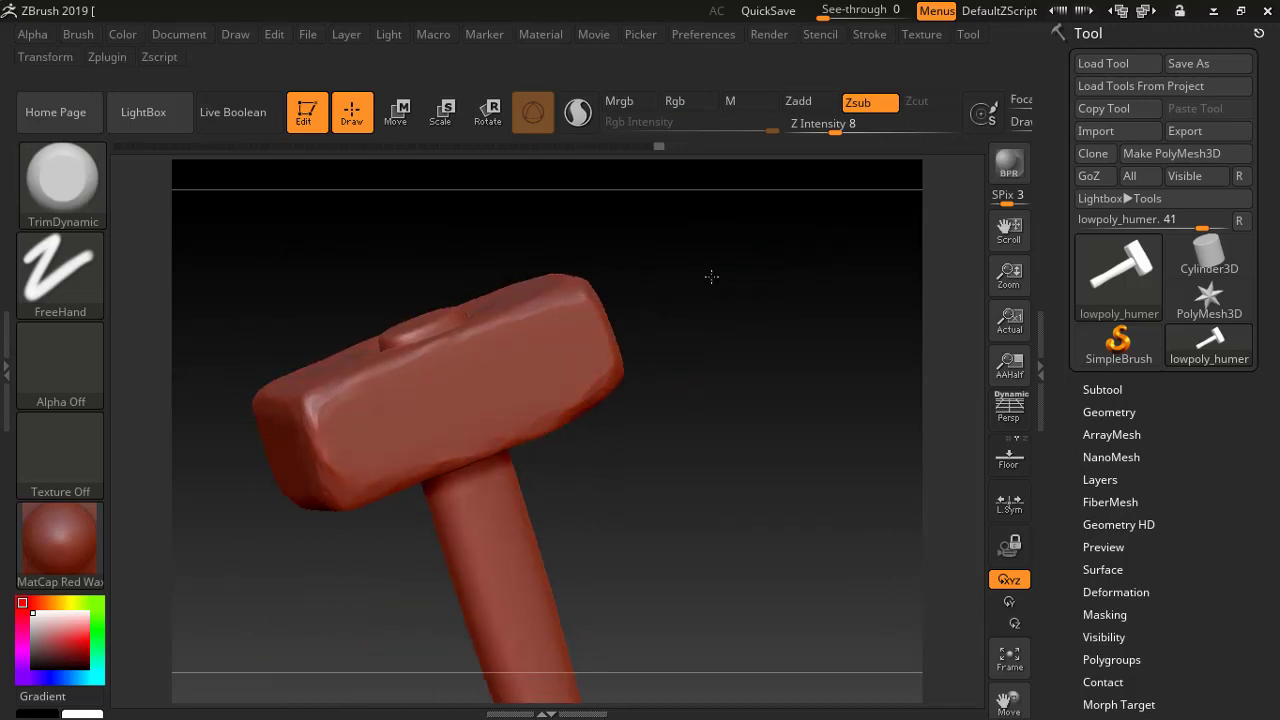
key("space")
mouse_move(486, 432)
left_mouse_down()
mouse_move(706, 297)
mouse_move(629, 337)
mouse_move(604, 455)
mouse_move(543, 243)
left_mouse_up()
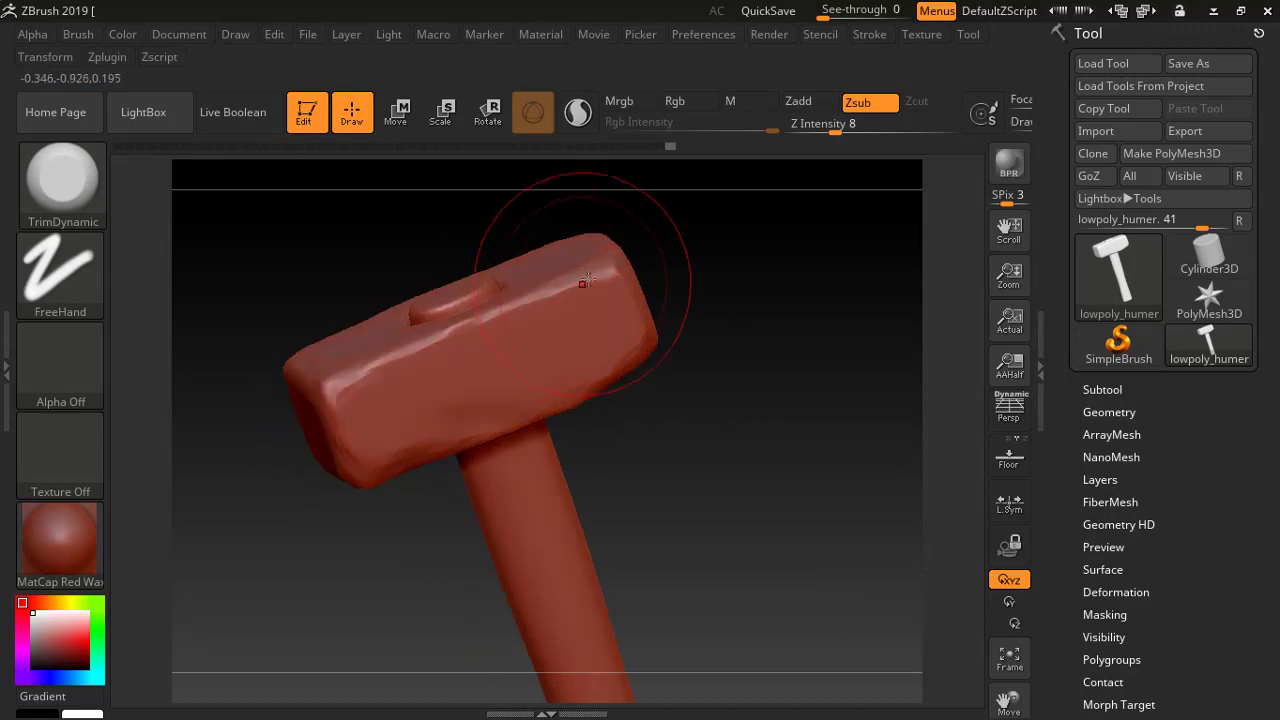
mouse_move(680, 260)
left_mouse_down()
mouse_move(760, 330)
mouse_move(806, 311)
mouse_move(786, 271)
mouse_move(578, 300)
left_mouse_up()
key("space")
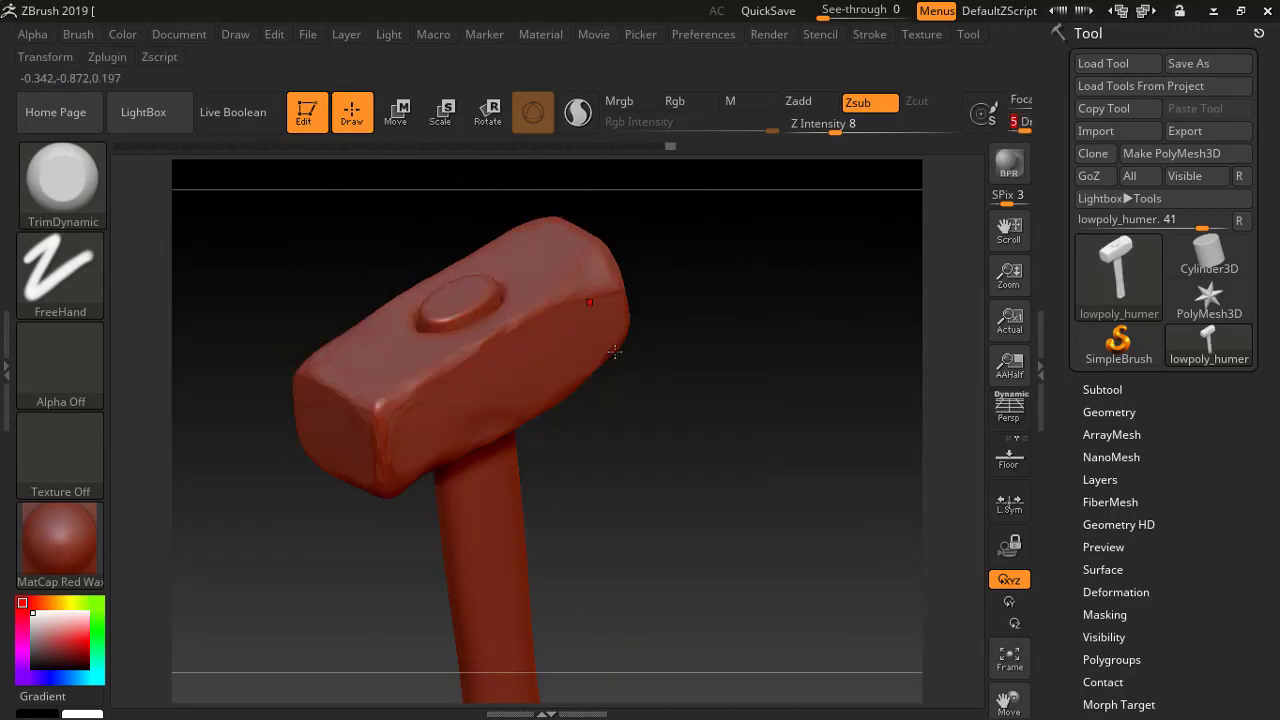
left_click_drag(438, 291, 640, 310, "alt")
Step: Raise Z Intensity to 43 and carve a chip into the oval boss
key("space")
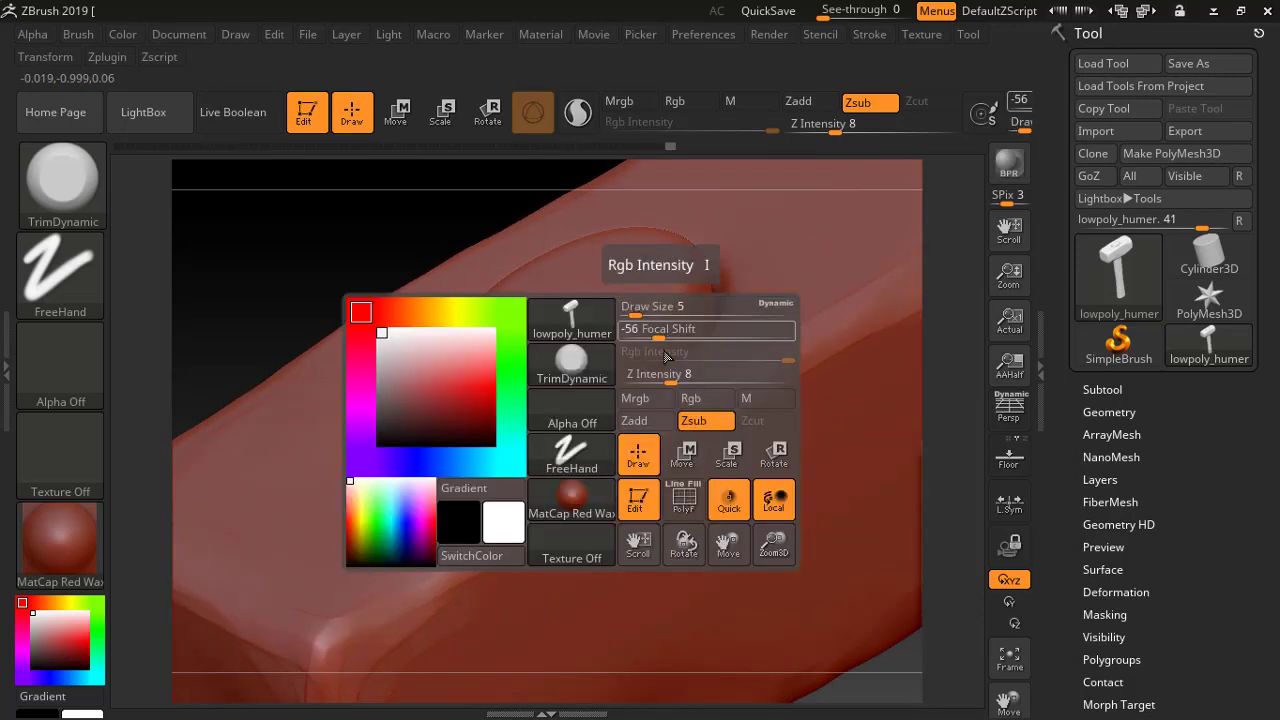
mouse_move(660, 382)
left_mouse_down()
mouse_move(648, 384)
mouse_move(698, 385)
mouse_move(686, 388)
left_mouse_up()
key("space")
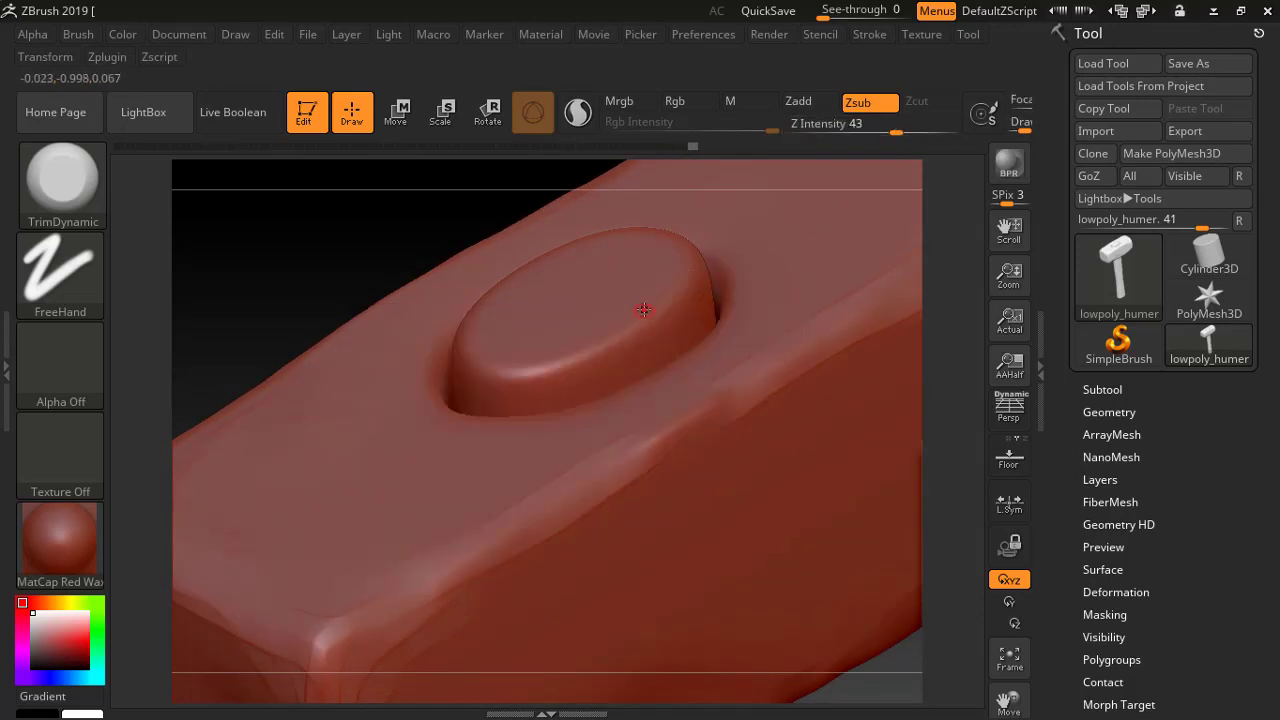
key("space")
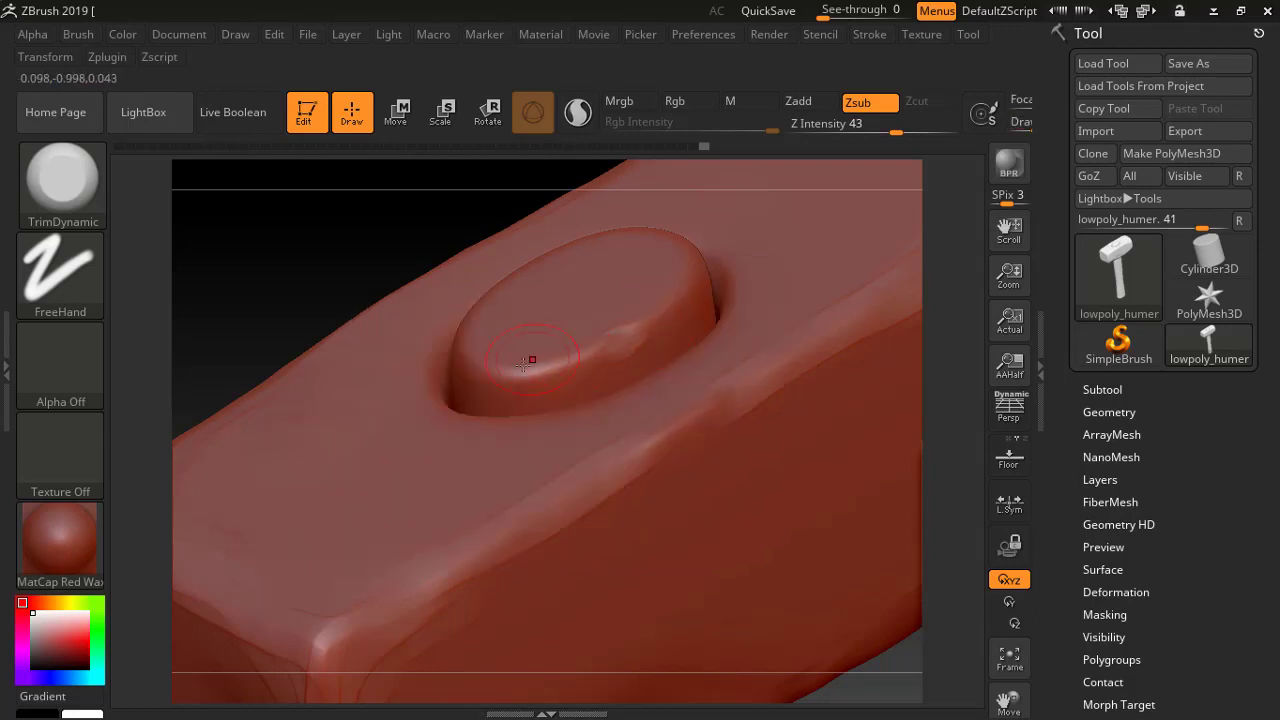
left_click_drag(532, 360, 560, 350)
key("space")
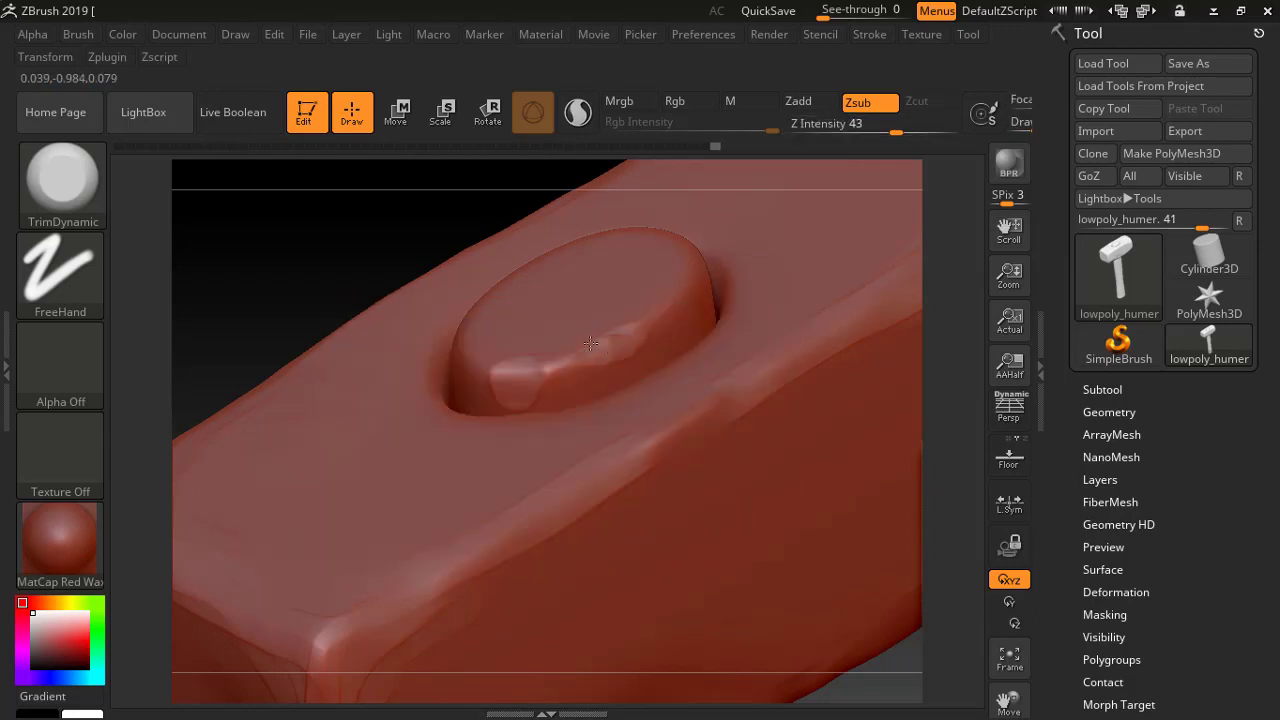
Step: Set Draw Size to about 74 and orbit around the oval knob's rim
right_click_drag(477, 388, 372, 286)
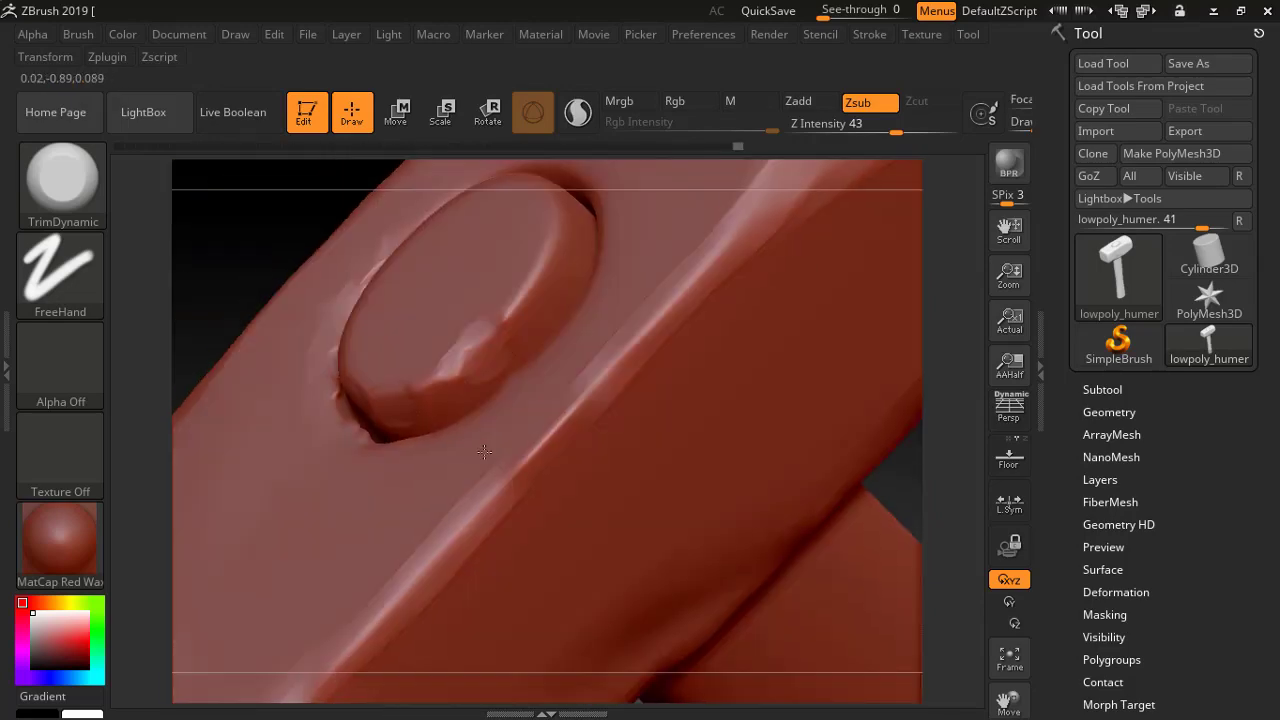
key("space")
key("space")
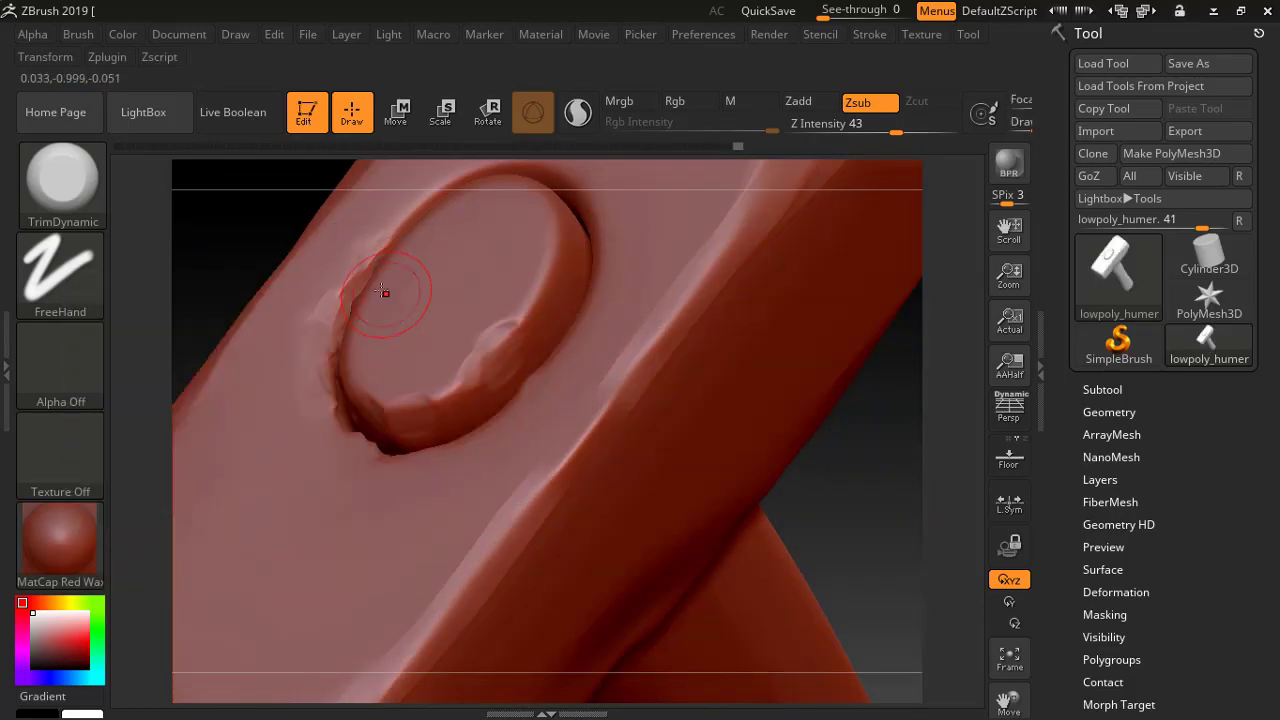
key("space")
mouse_move(372, 288)
right_mouse_down()
mouse_move(497, 380)
mouse_move(502, 407)
right_mouse_up()
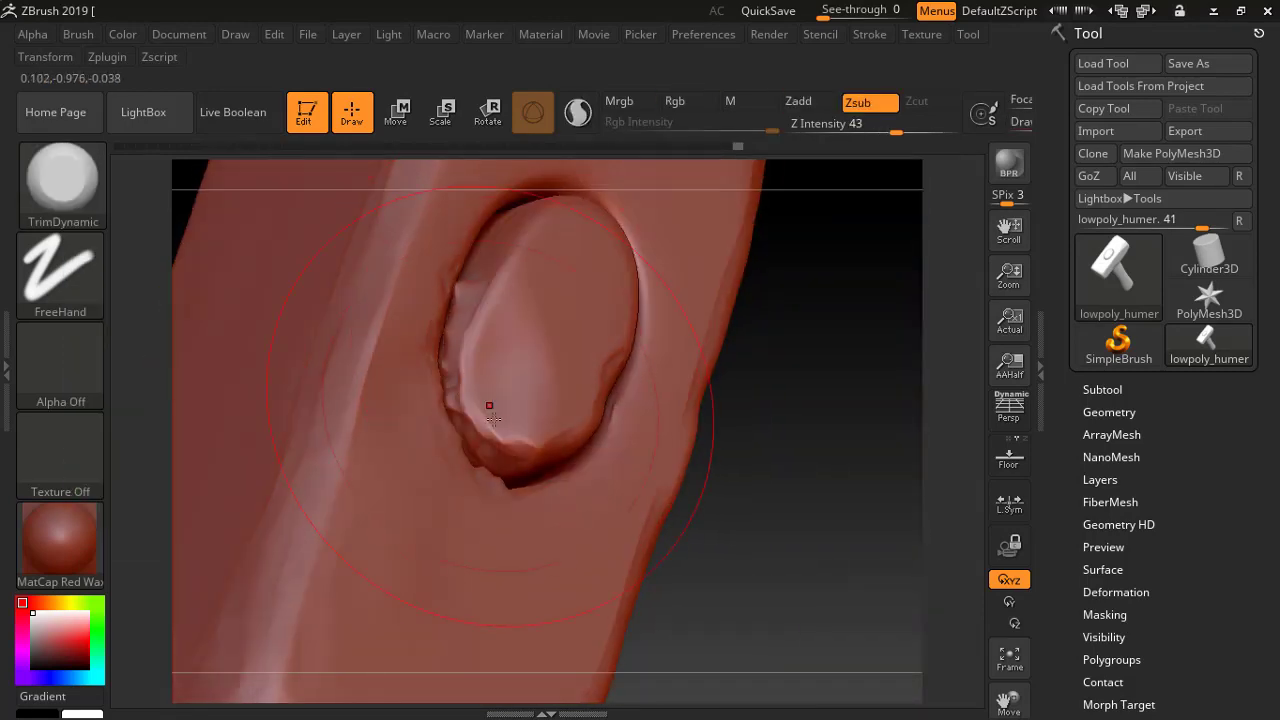
key("space")
left_click_drag(580, 300, 568, 306)
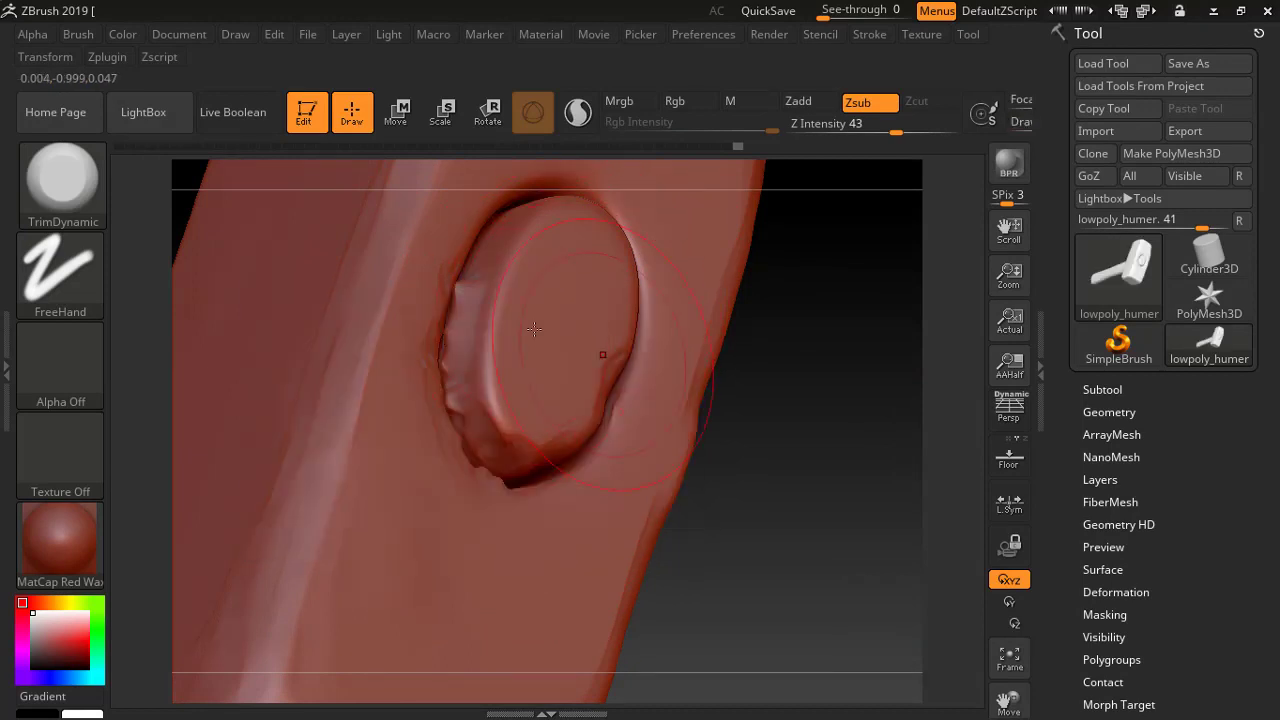
right_click_drag(578, 272, 610, 290)
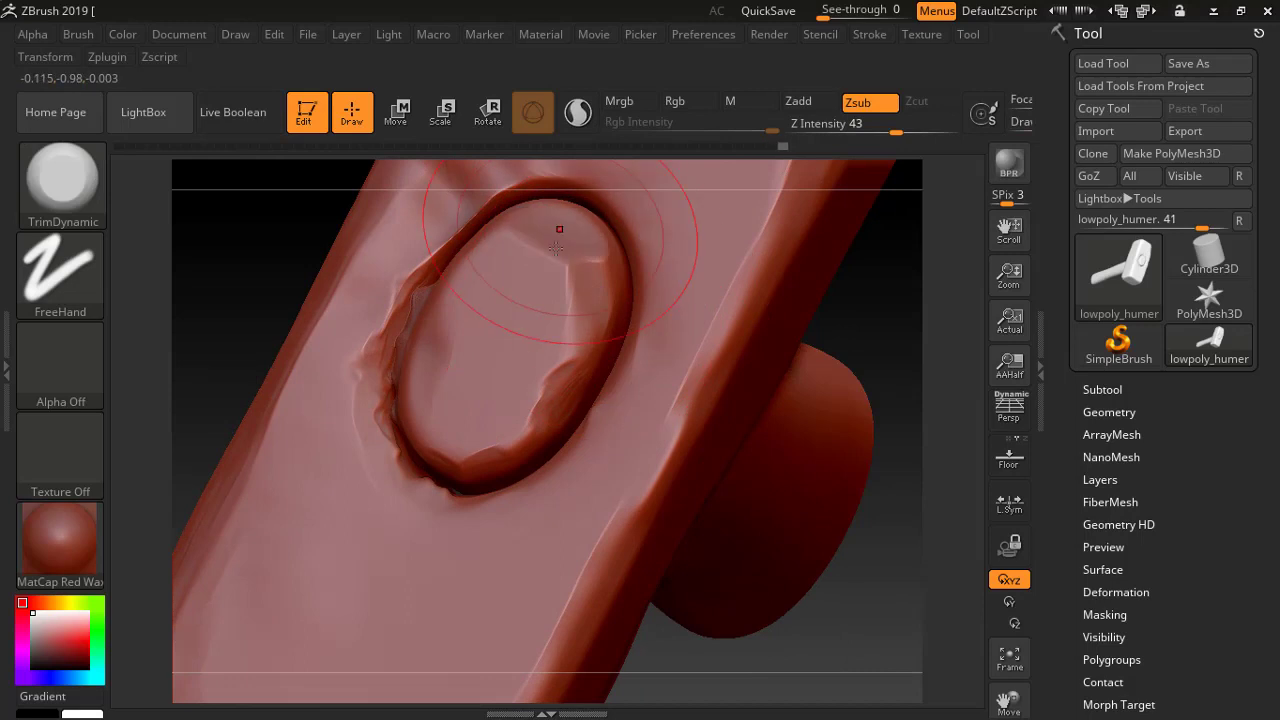
mouse_move(590, 300)
right_mouse_down()
mouse_move(548, 320)
mouse_move(650, 357)
right_mouse_up()
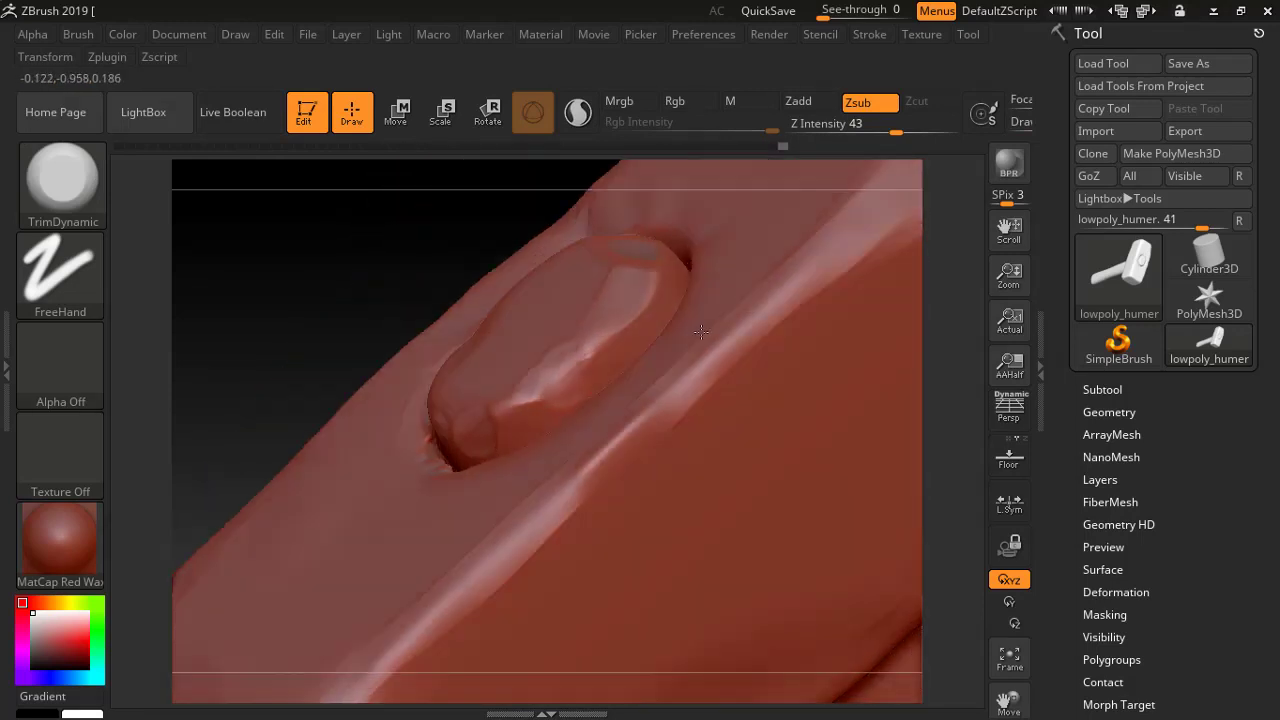
mouse_move(790, 325)
right_mouse_down()
mouse_move(832, 430)
mouse_move(649, 550)
right_mouse_up()
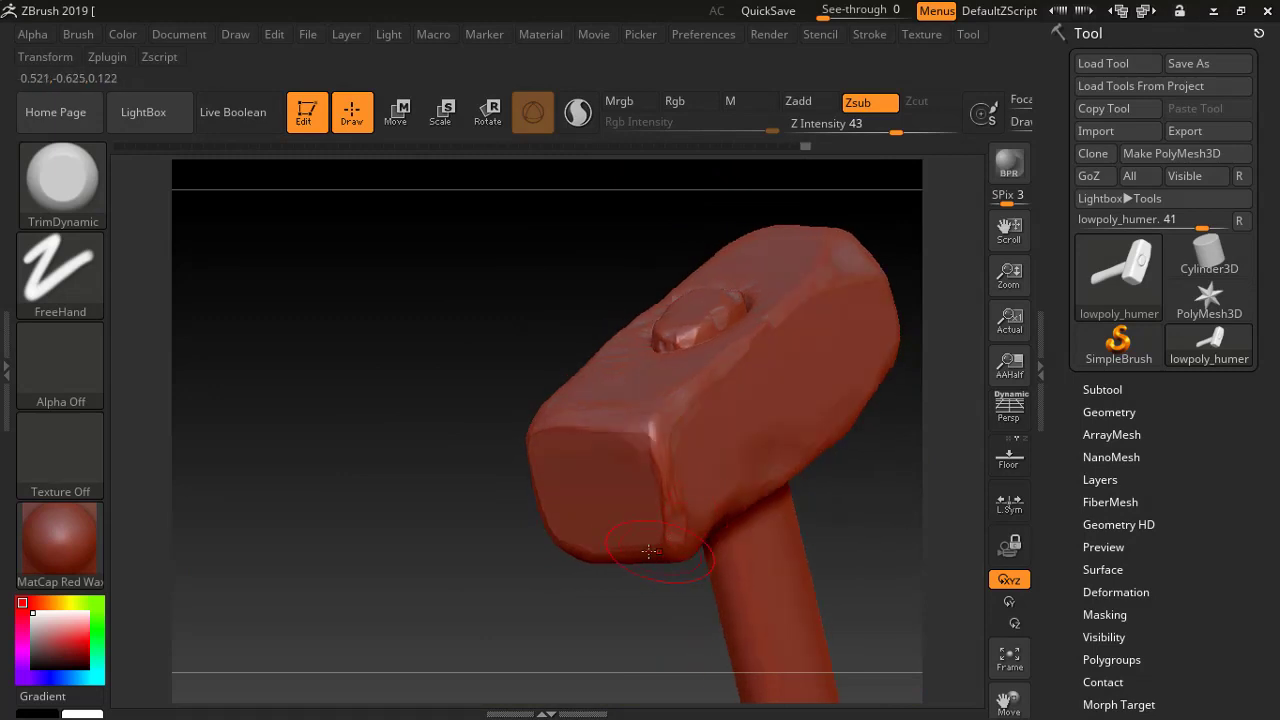
Step: Lower the sculpt intensity to 6 and frame the hammer handle up close
right_click_drag(585, 491, 583, 493)
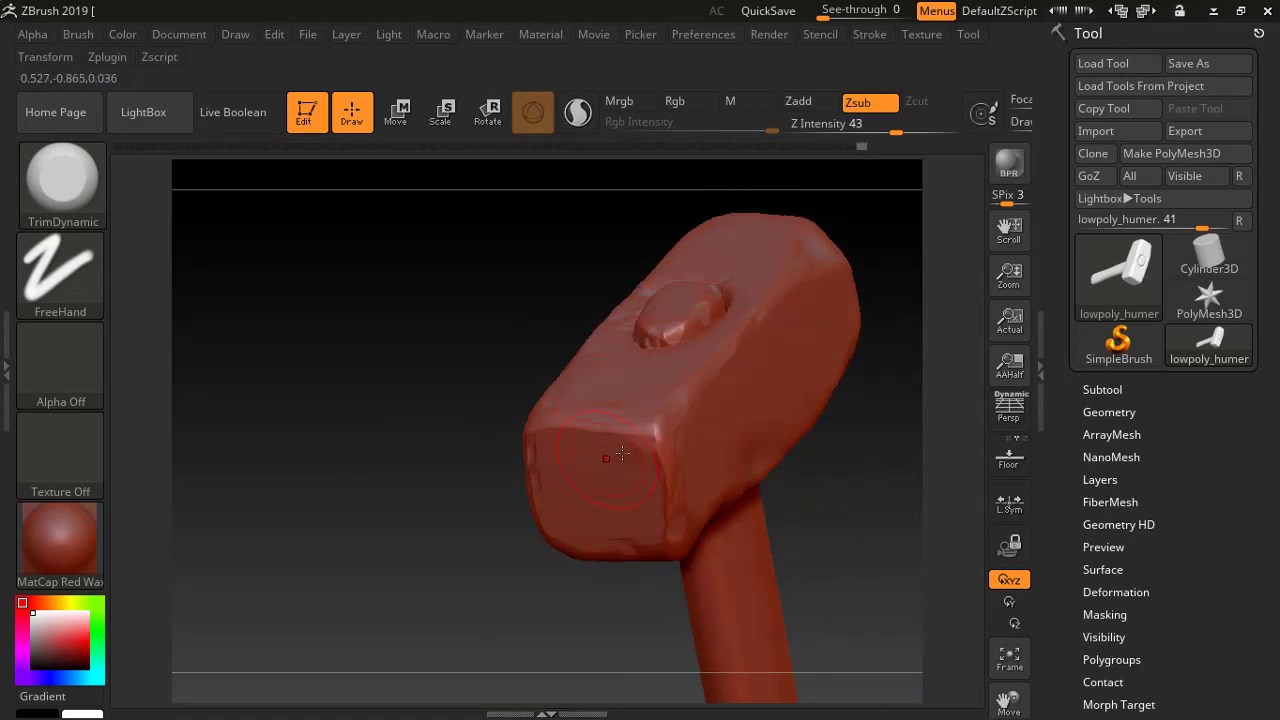
mouse_move(777, 453)
right_mouse_down()
mouse_move(800, 423)
mouse_move(640, 406)
mouse_move(688, 347)
mouse_move(700, 477)
mouse_move(640, 430)
right_mouse_up()
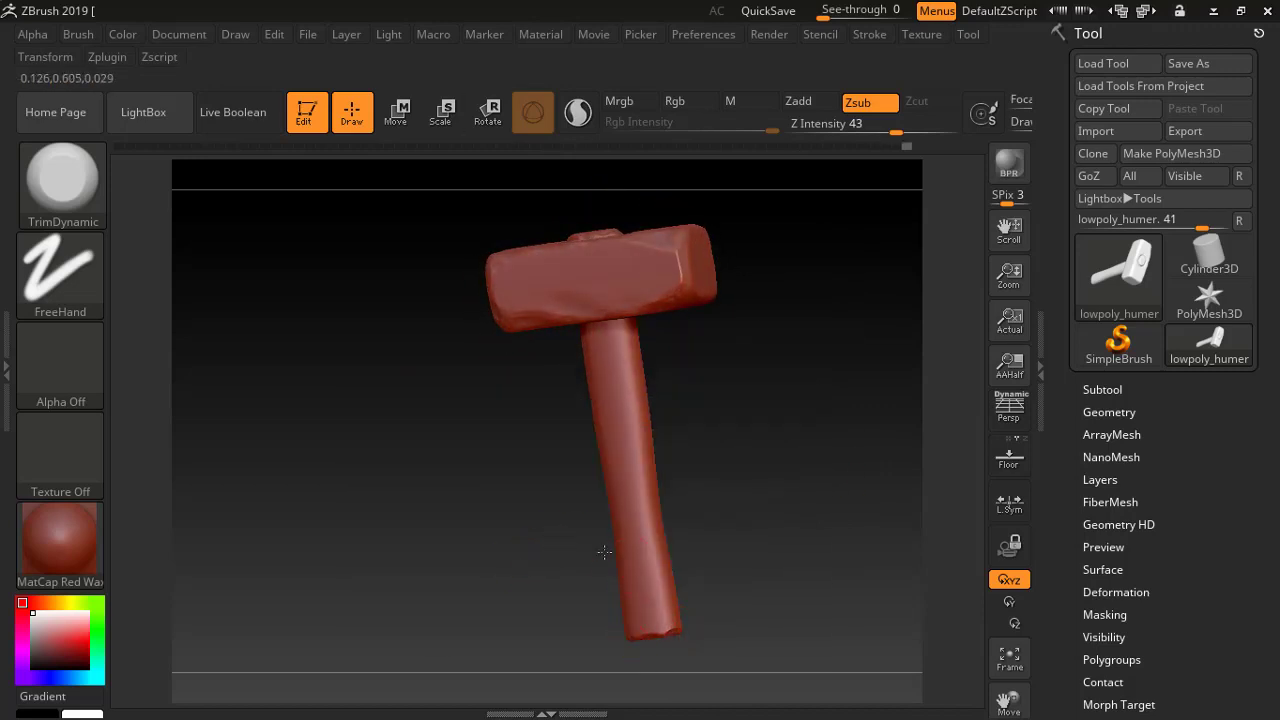
right_click_drag(604, 552, 604, 666)
mouse_move(601, 549)
right_mouse_down()
mouse_move(543, 351)
mouse_move(586, 523)
mouse_move(591, 500)
mouse_move(601, 516)
mouse_move(572, 390)
mouse_move(635, 484)
right_mouse_up()
left_click_drag(592, 456, 591, 486, "shift")
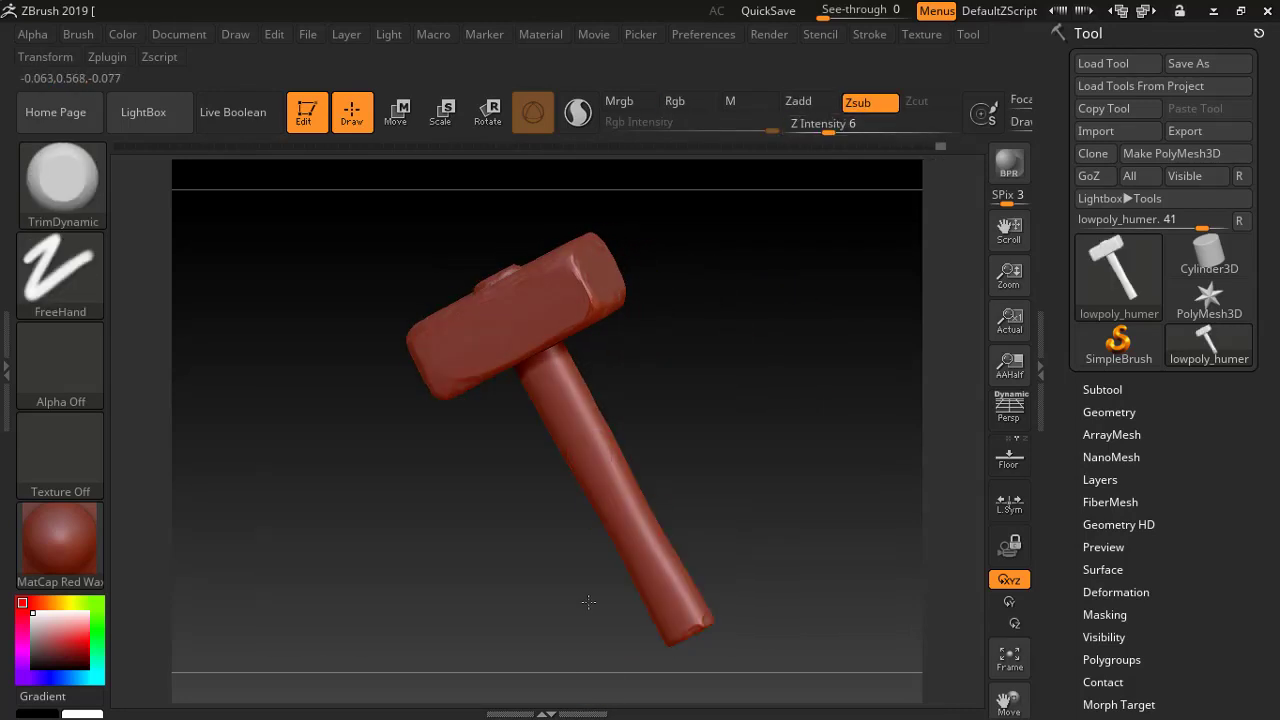
right_click_drag(588, 601, 573, 420, "ctrl")
right_click_drag(662, 414, 657, 394)
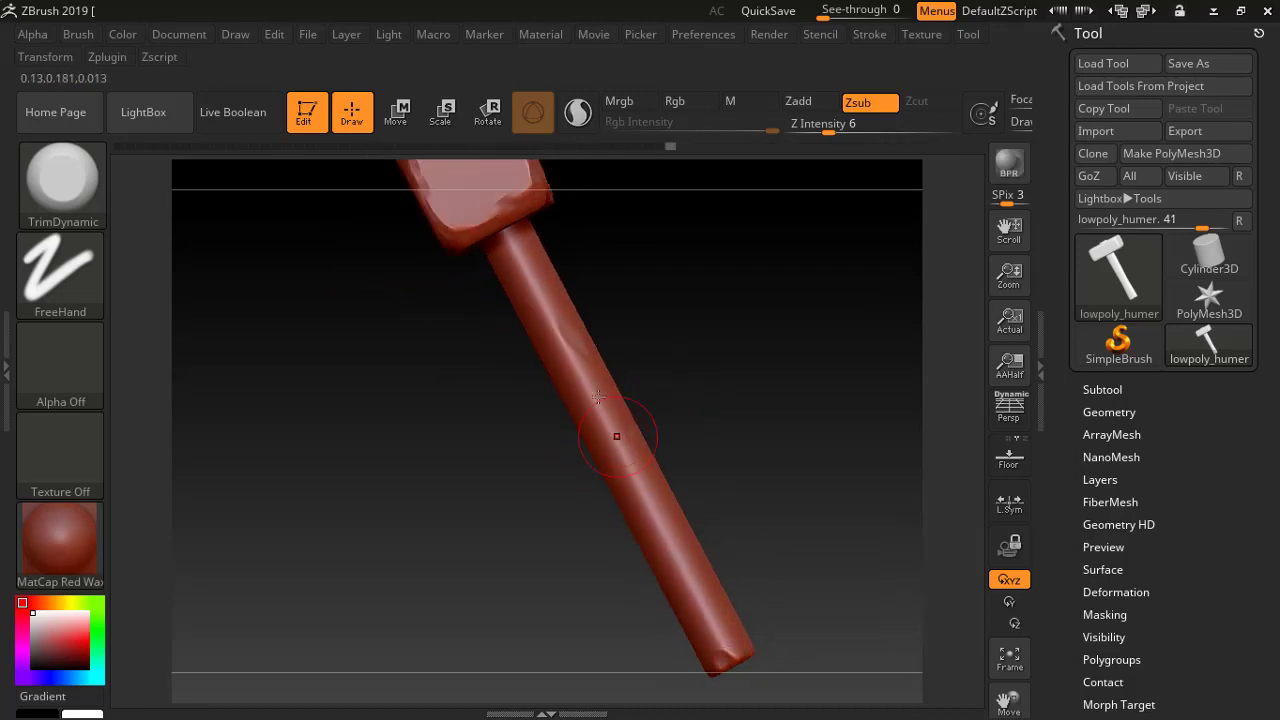
Step: Set the sculpt intensity to 15 and sculpt subtle wear along the upright handle
right_click(654, 374)
left_click(667, 401)
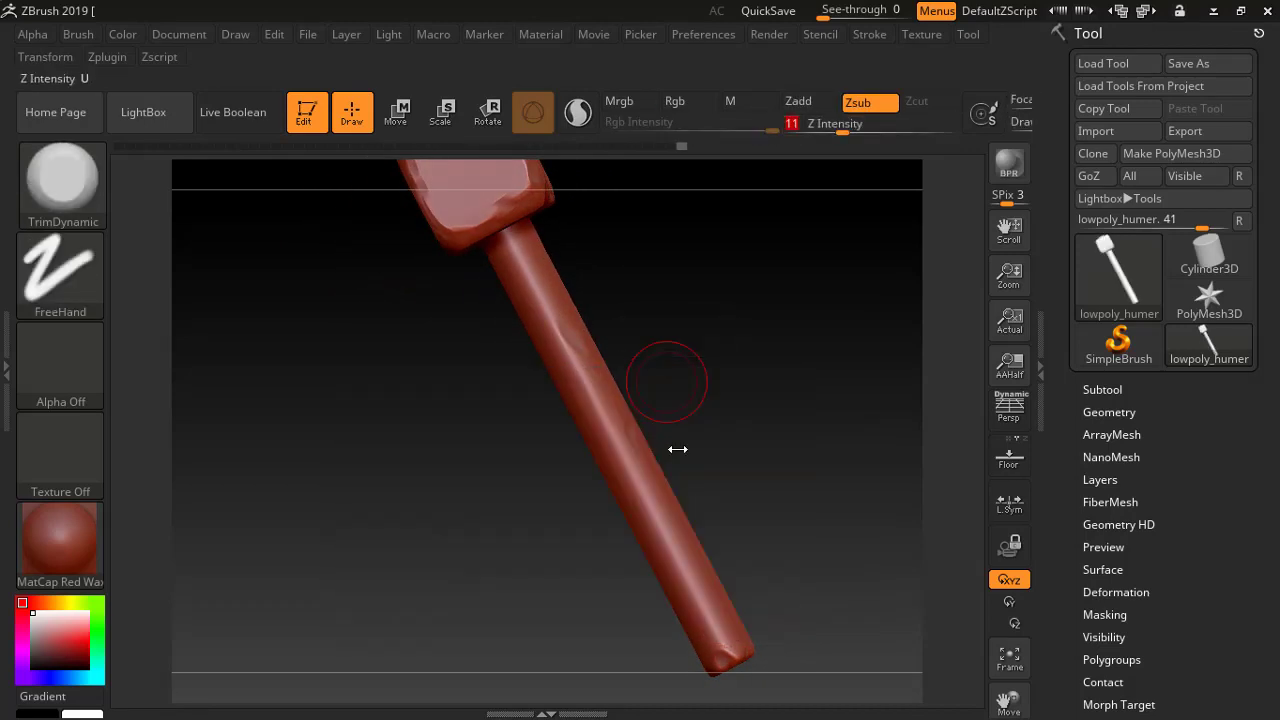
right_click(695, 395)
left_click_drag(705, 457, 720, 457)
left_click_drag(724, 346, 568, 432)
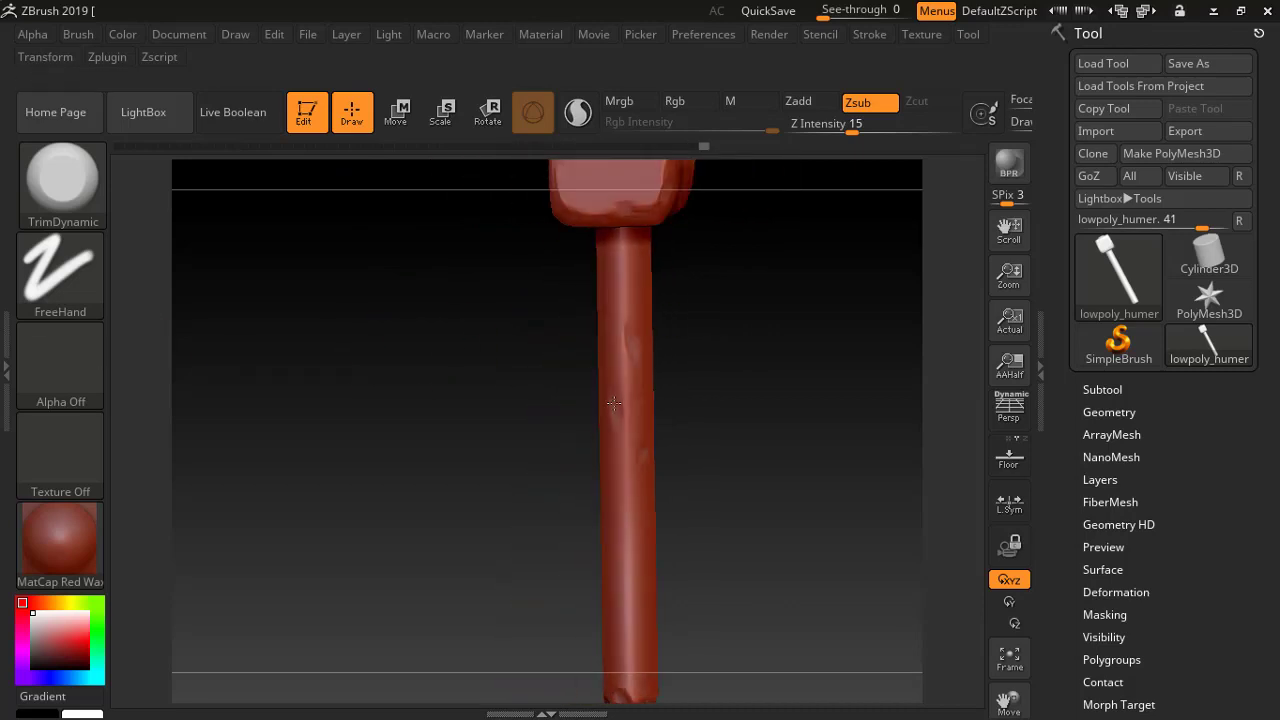
mouse_move(694, 323)
left_mouse_down()
mouse_move(631, 237)
mouse_move(686, 366)
mouse_move(678, 294)
mouse_move(394, 371)
mouse_move(661, 367)
mouse_move(591, 357)
mouse_move(471, 286)
mouse_move(507, 651)
left_mouse_up()
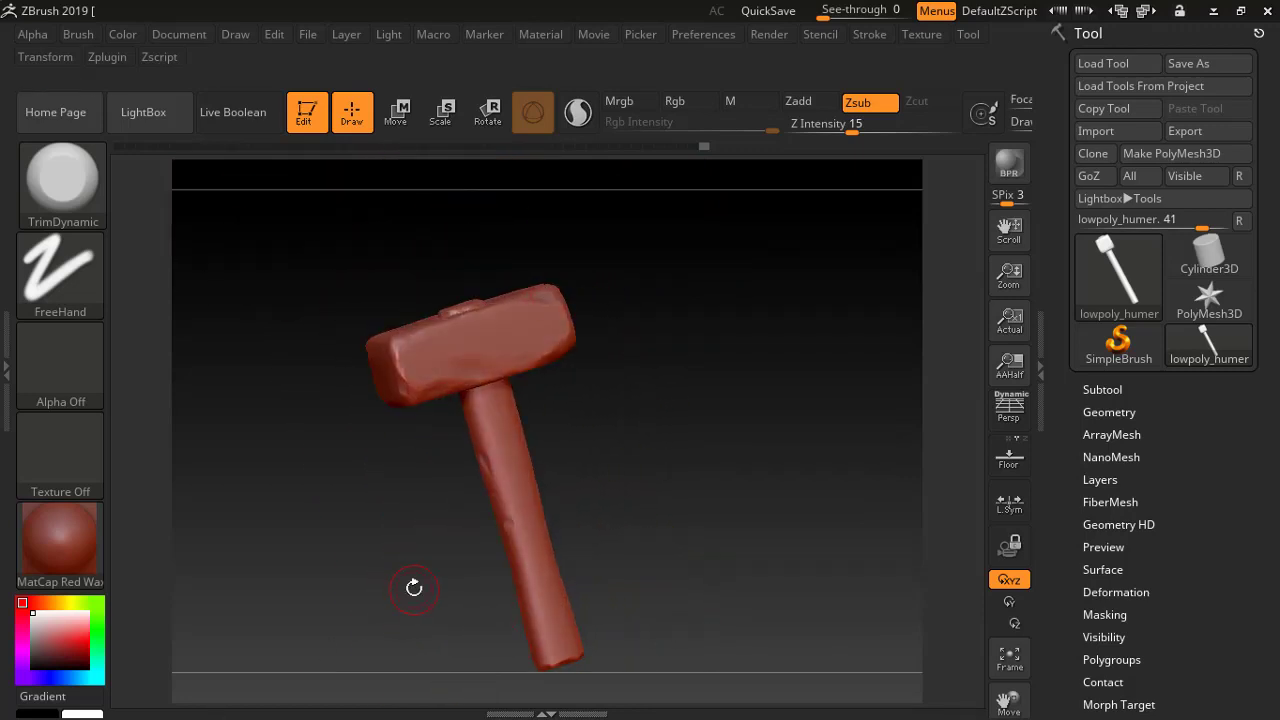
Step: Export the sculpted hammer as an OBJ named highpoly_humer into New Folder2
left_click(1190, 131)
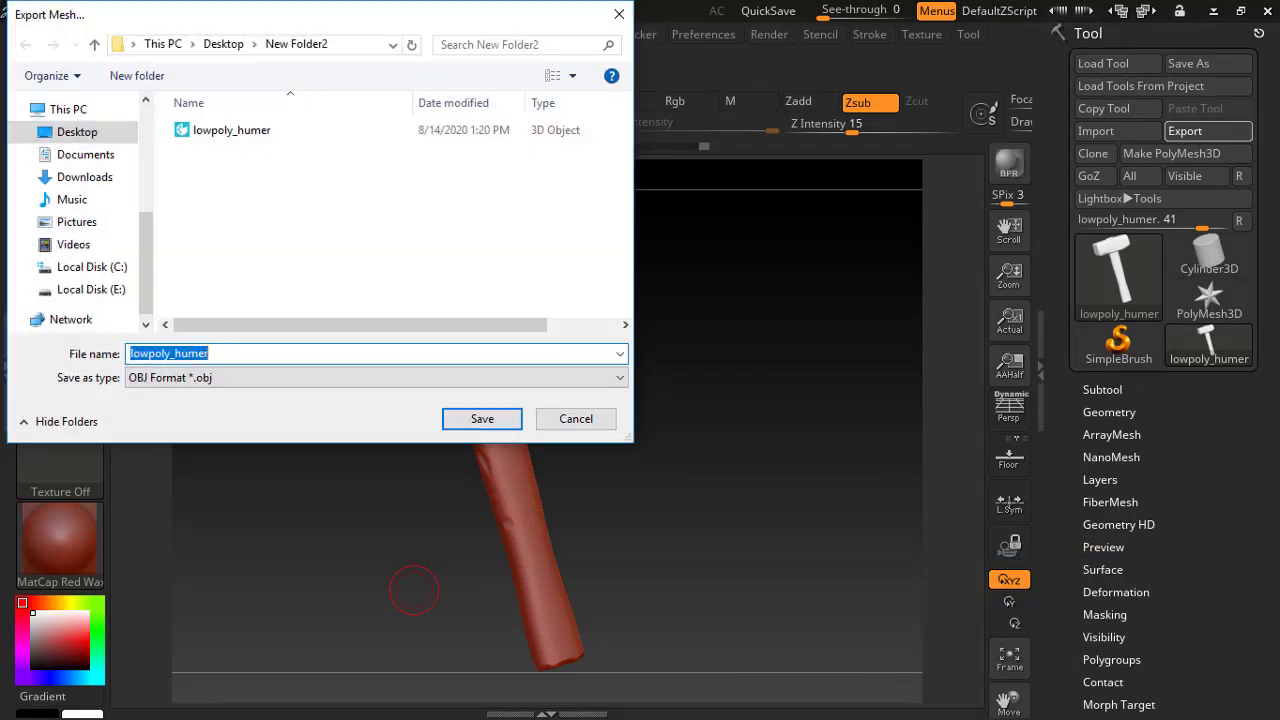
left_click_drag(147, 355, 112, 362)
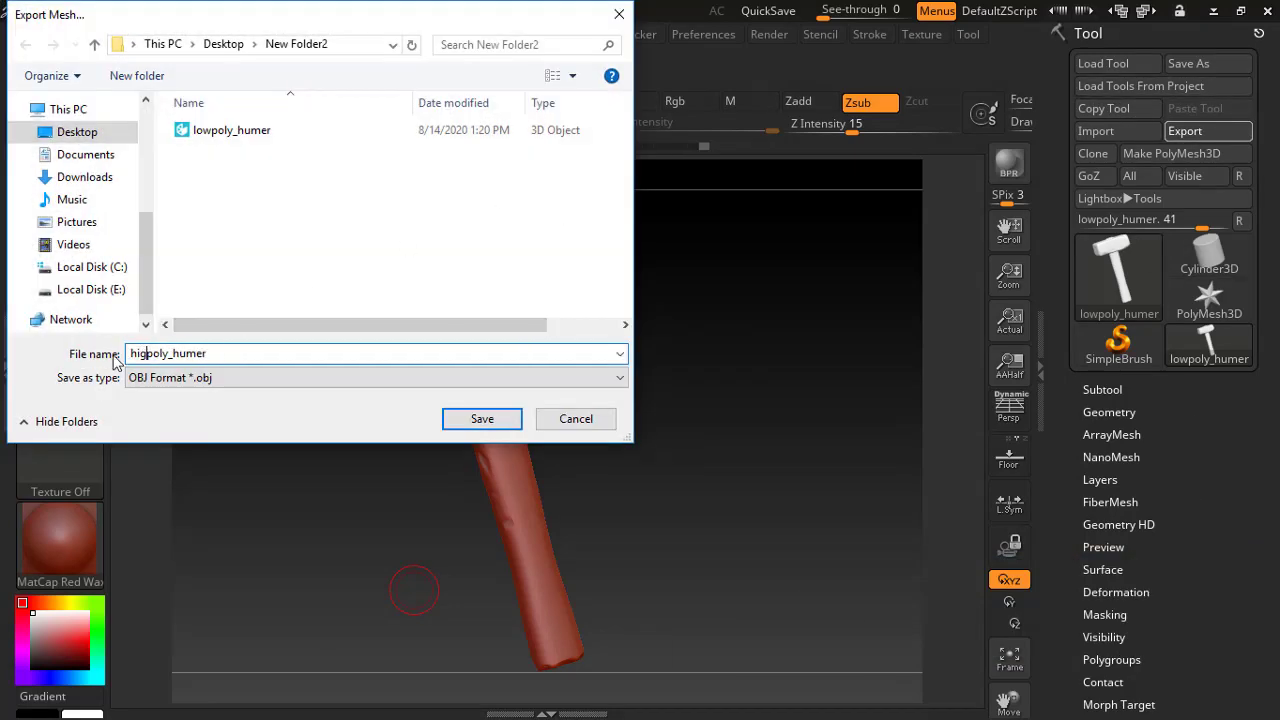
left_click(482, 418)
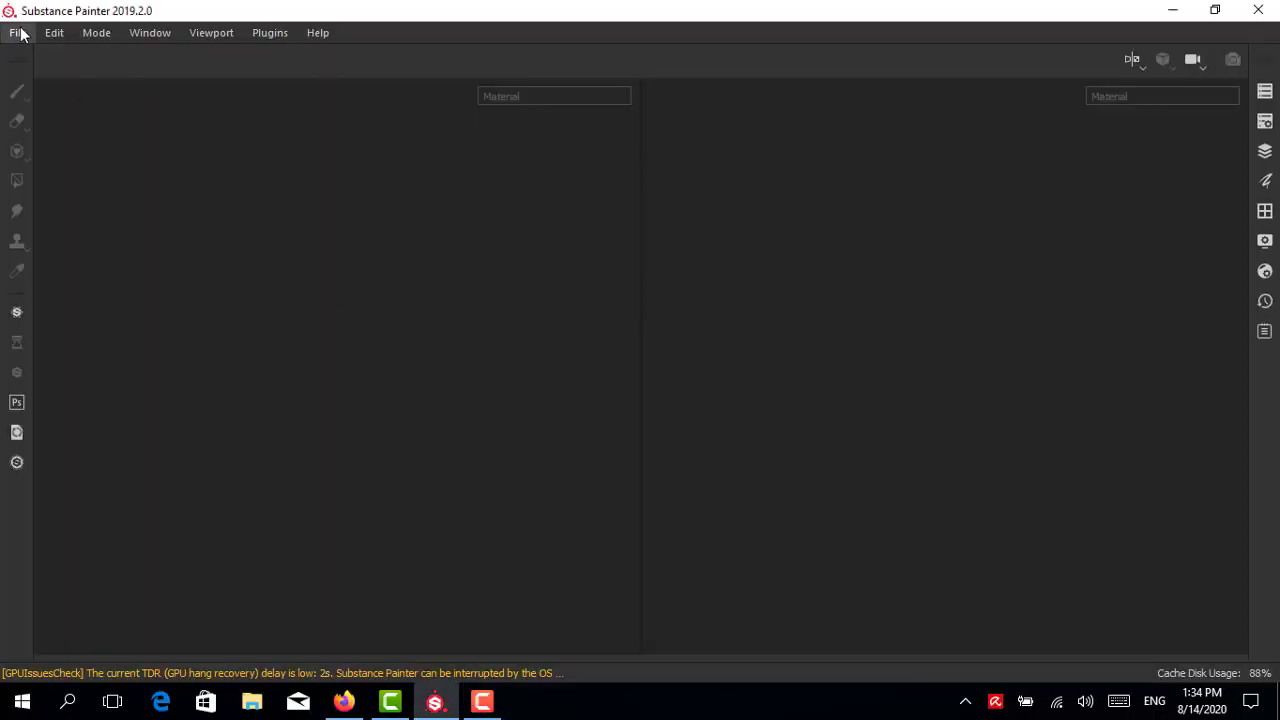
left_click(17, 32)
Step: Create a PBR Metallic Roughness project using lowpoly_humer from Desktop > New Folder2
left_click(40, 55)
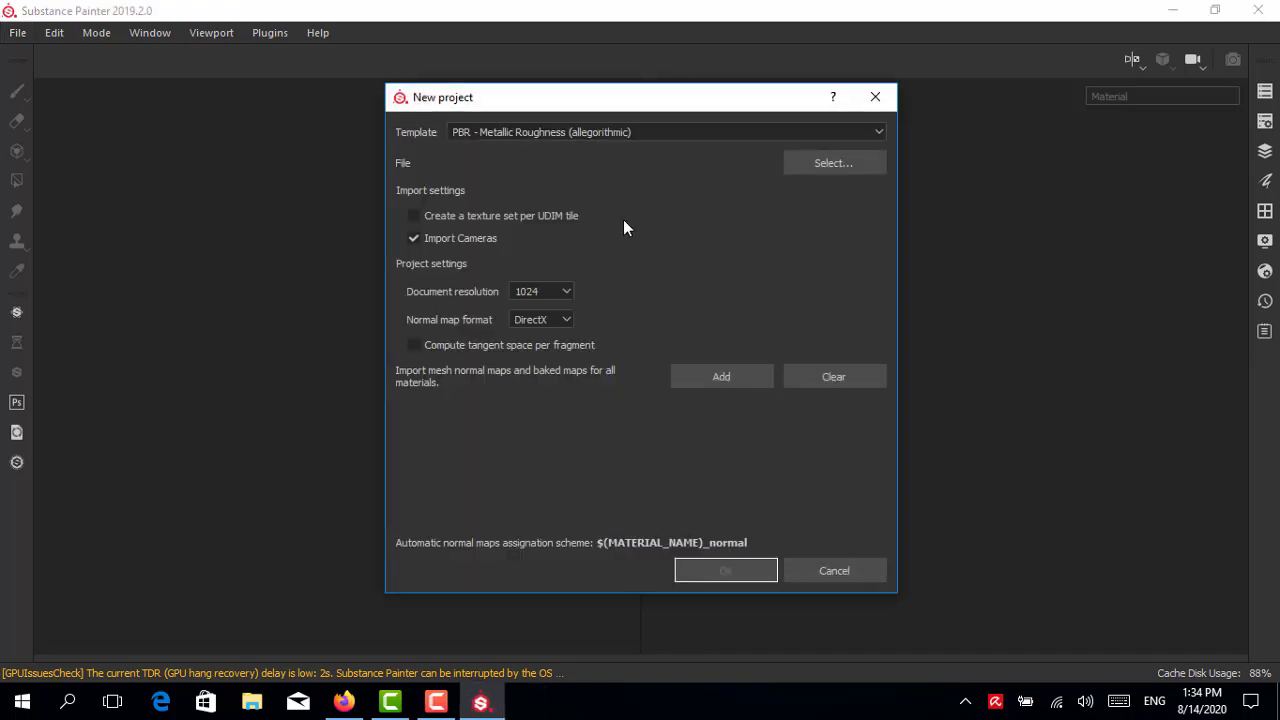
left_click(820, 165)
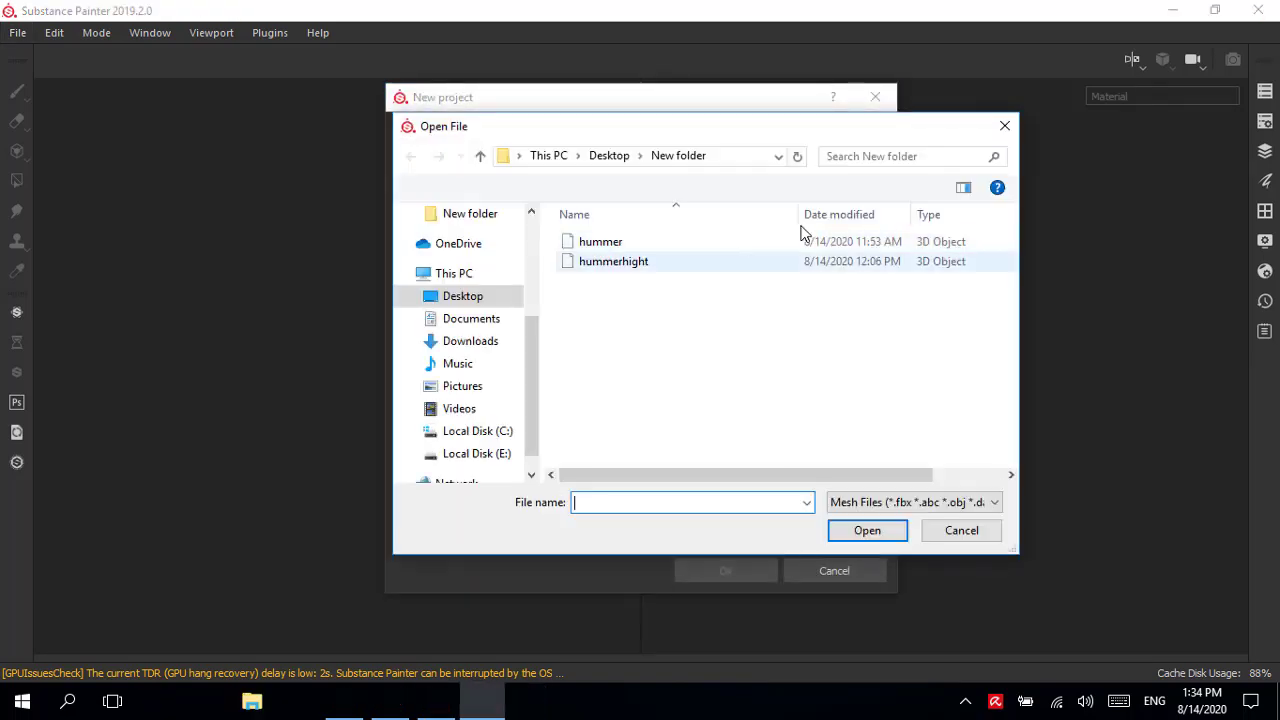
key("alt+Up")
double_click(840, 258)
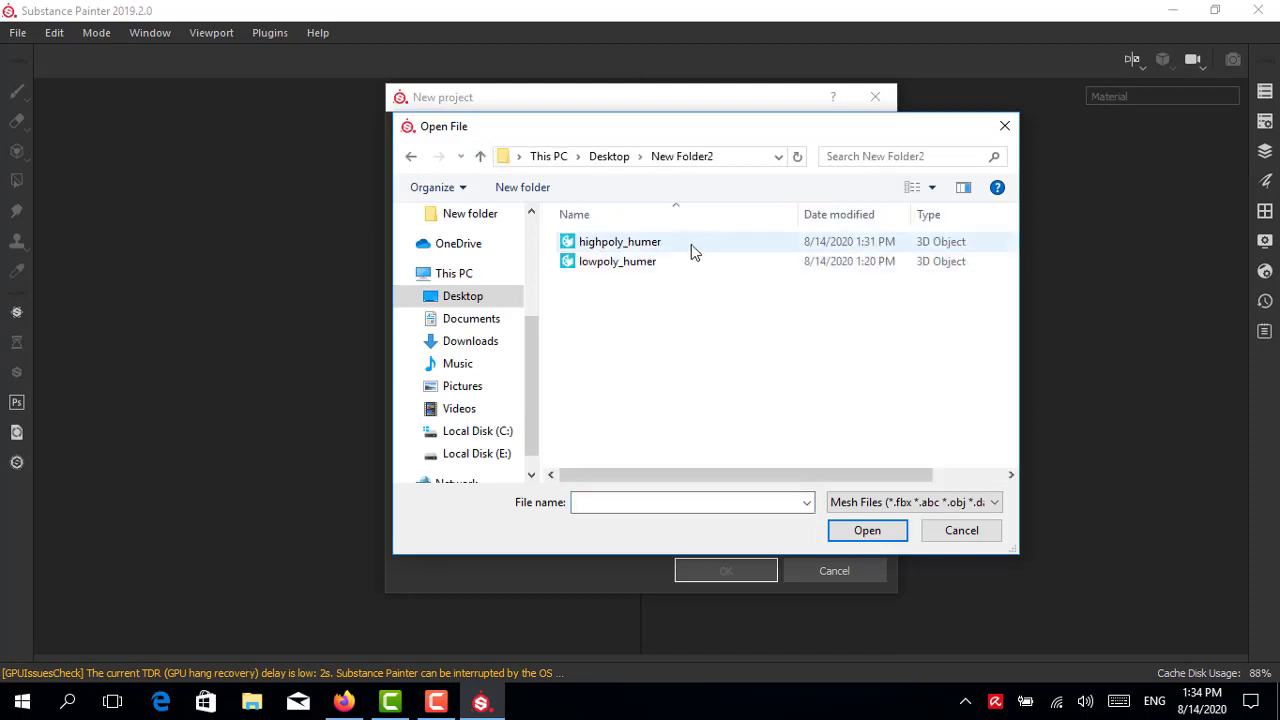
double_click(691, 259)
left_click(743, 571)
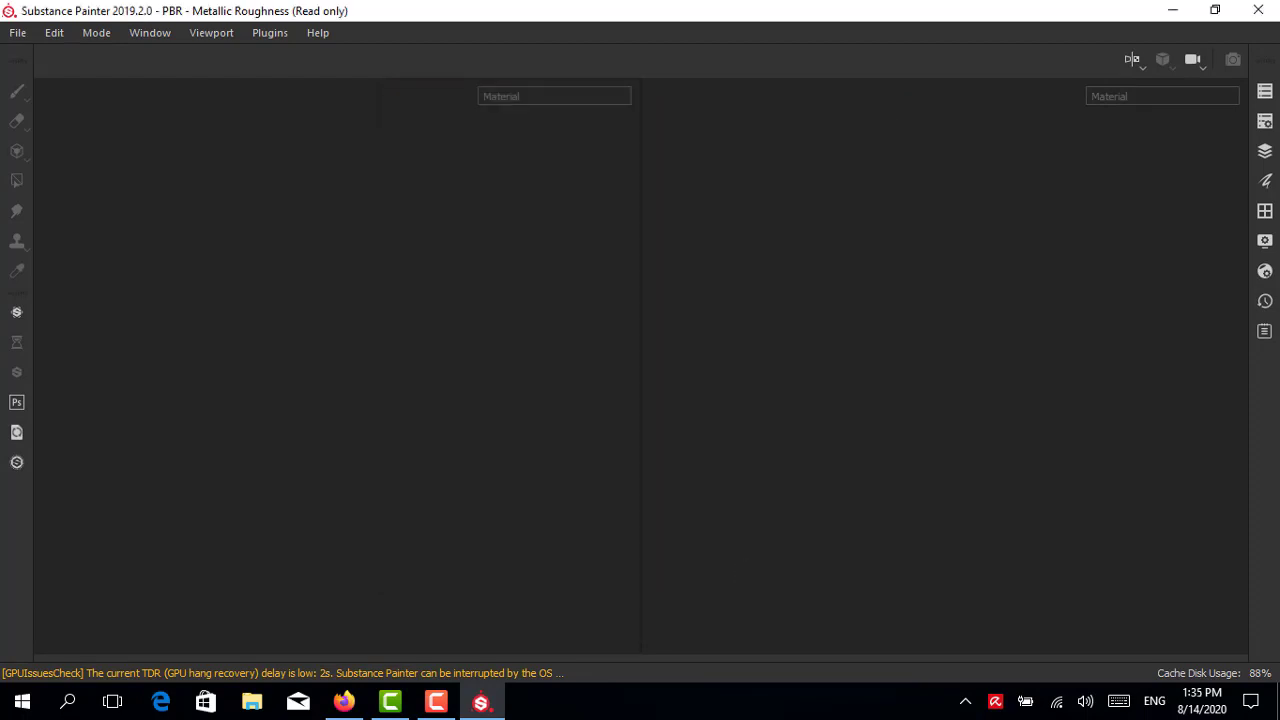
mouse_move(494, 237)
left_mouse_down("alt")
mouse_move(386, 380)
mouse_move(463, 265)
mouse_move(240, 251)
mouse_move(226, 109)
mouse_move(334, 460)
left_mouse_up("alt")
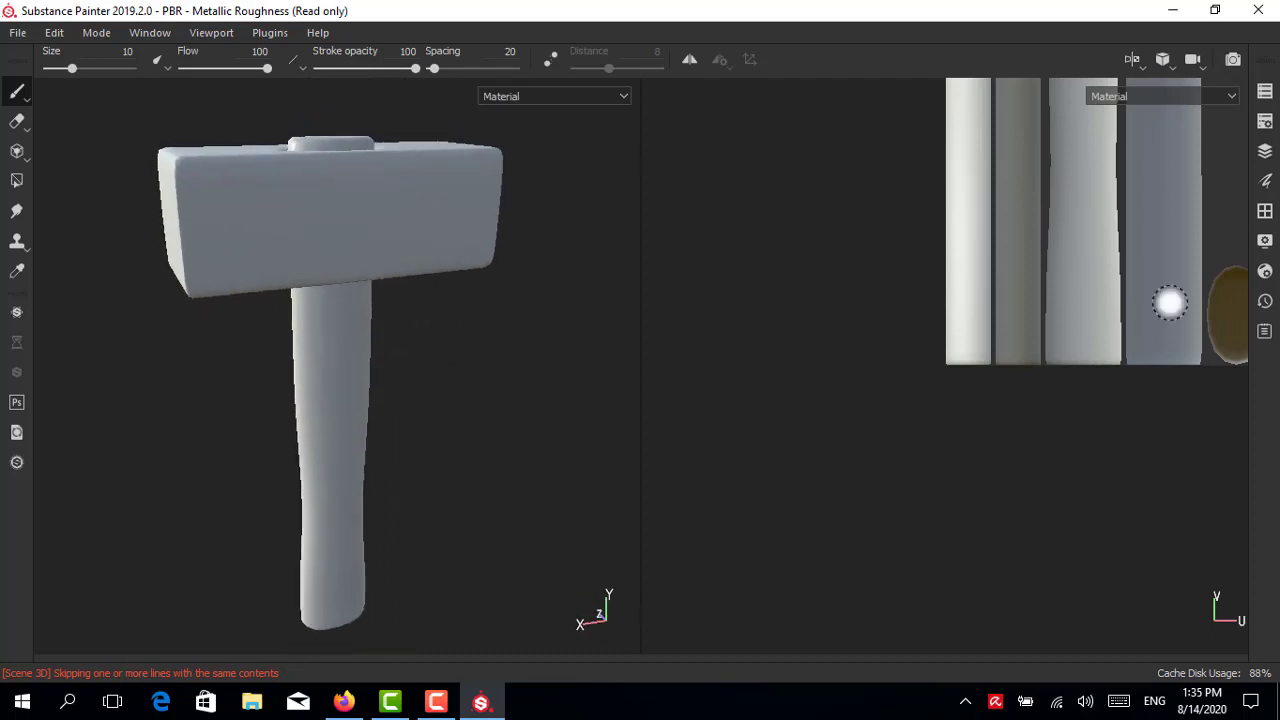
Step: In Texture Set Settings, bake the blinn1SG mesh maps using highpoly_humer as the high-definition mesh
left_click(1265, 90)
left_click(1265, 121)
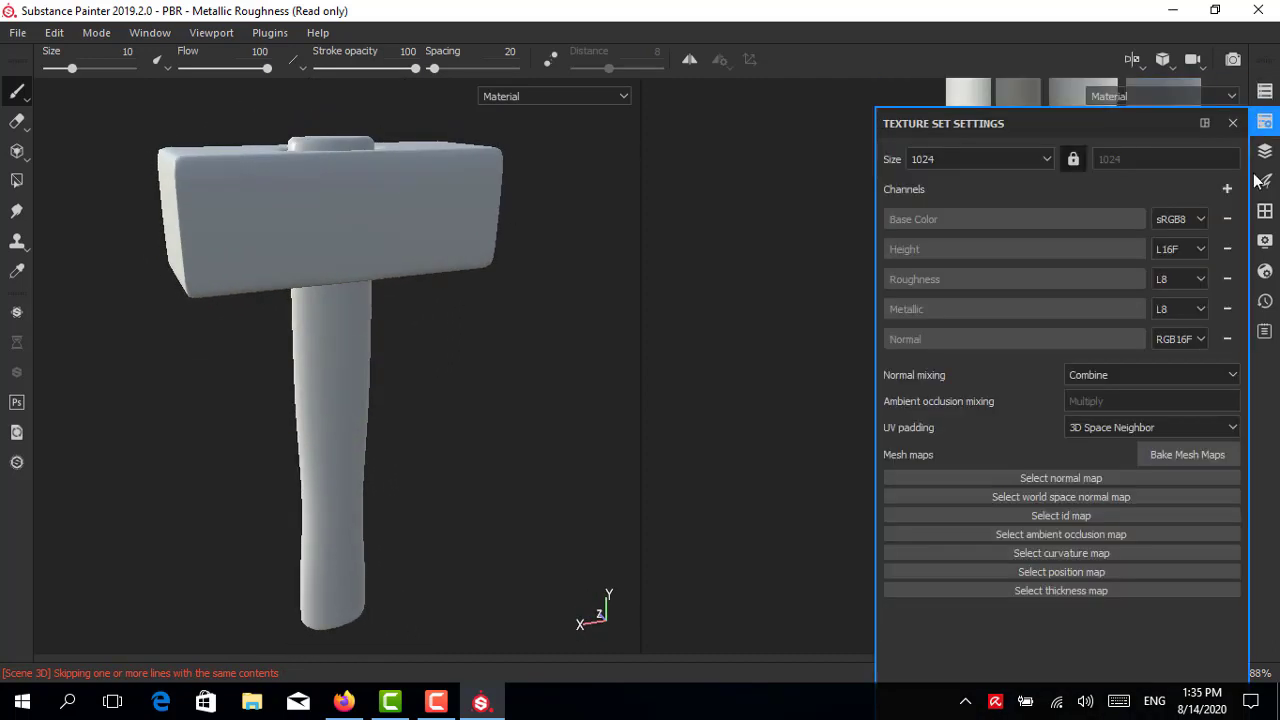
left_click(1193, 455)
left_click(895, 229)
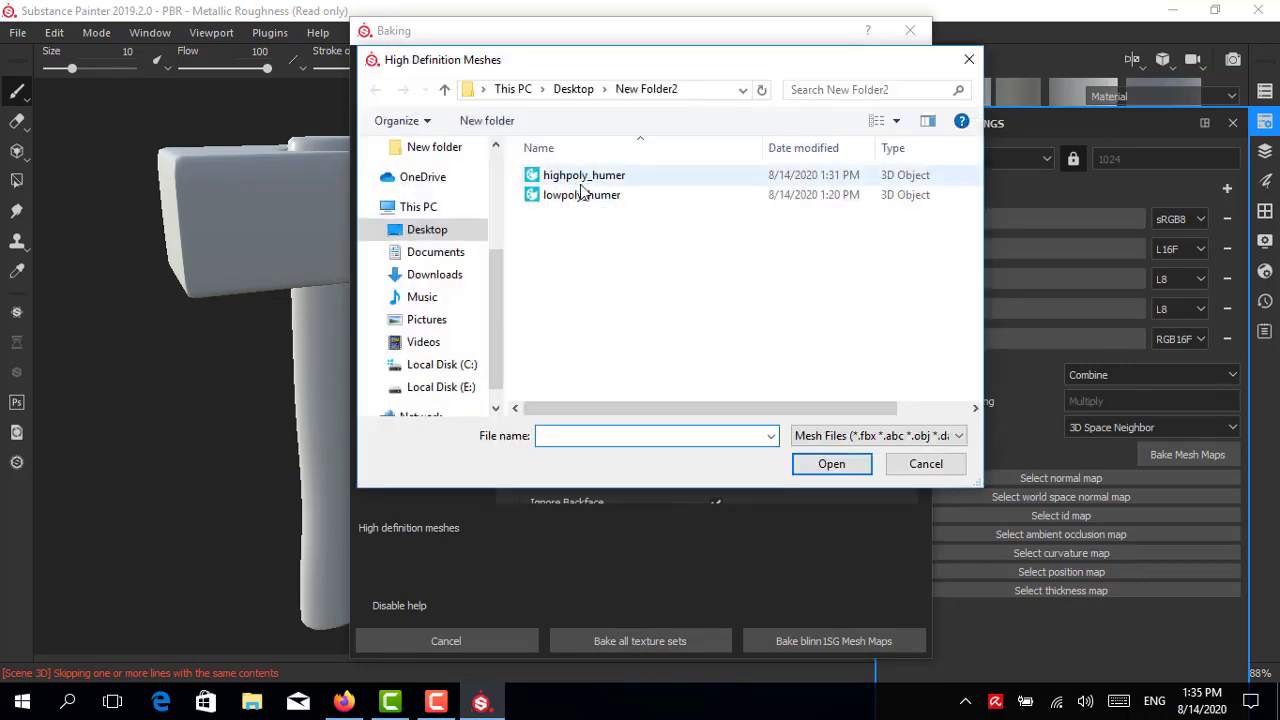
key("alt+Up")
double_click(800, 186)
double_click(651, 180)
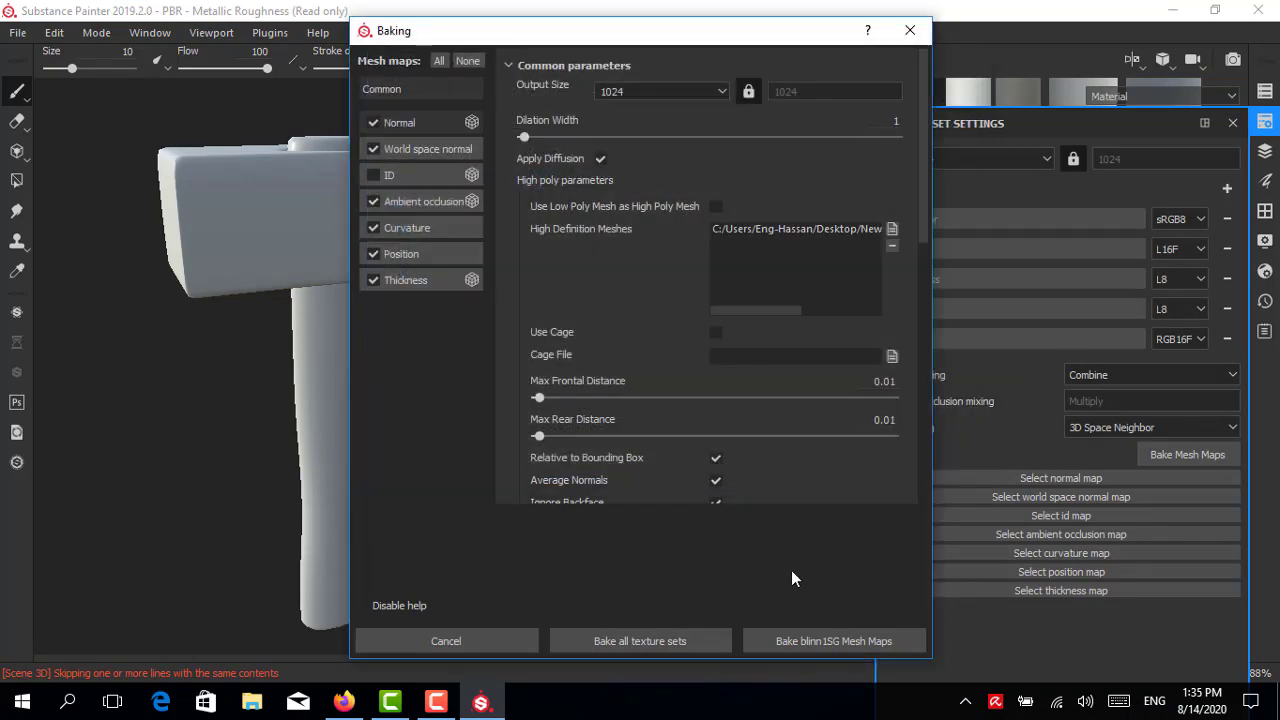
left_click(688, 639)
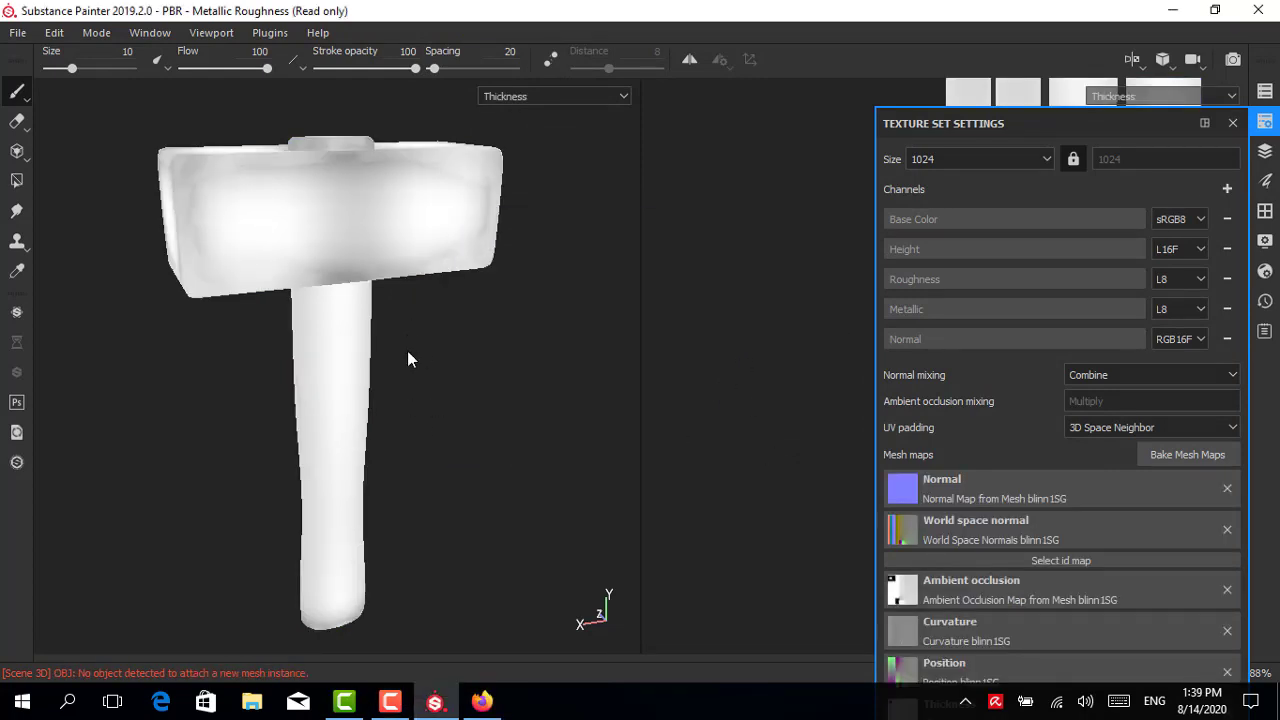
Step: Switch back to Material view, inspect the baked wear from several angles, then close Texture Set Settings
key("m")
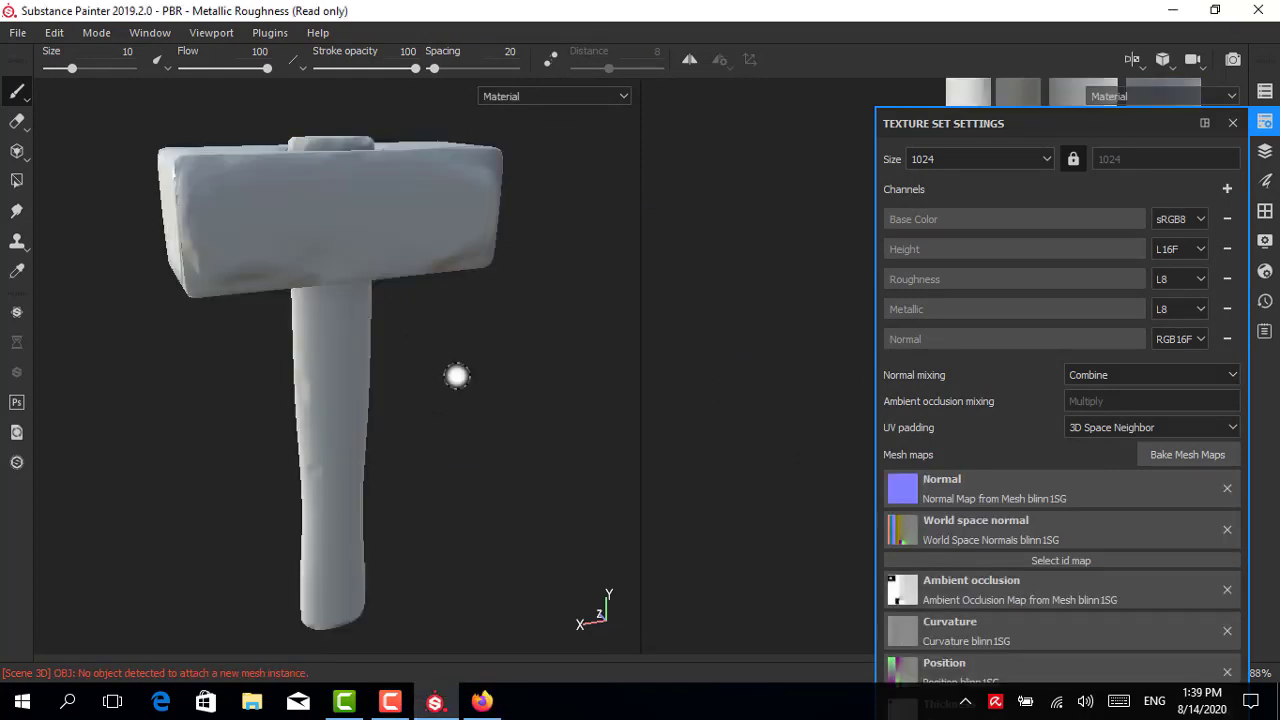
mouse_move(456, 376)
left_mouse_down("alt")
mouse_move(566, 357)
mouse_move(511, 331)
left_mouse_up("alt")
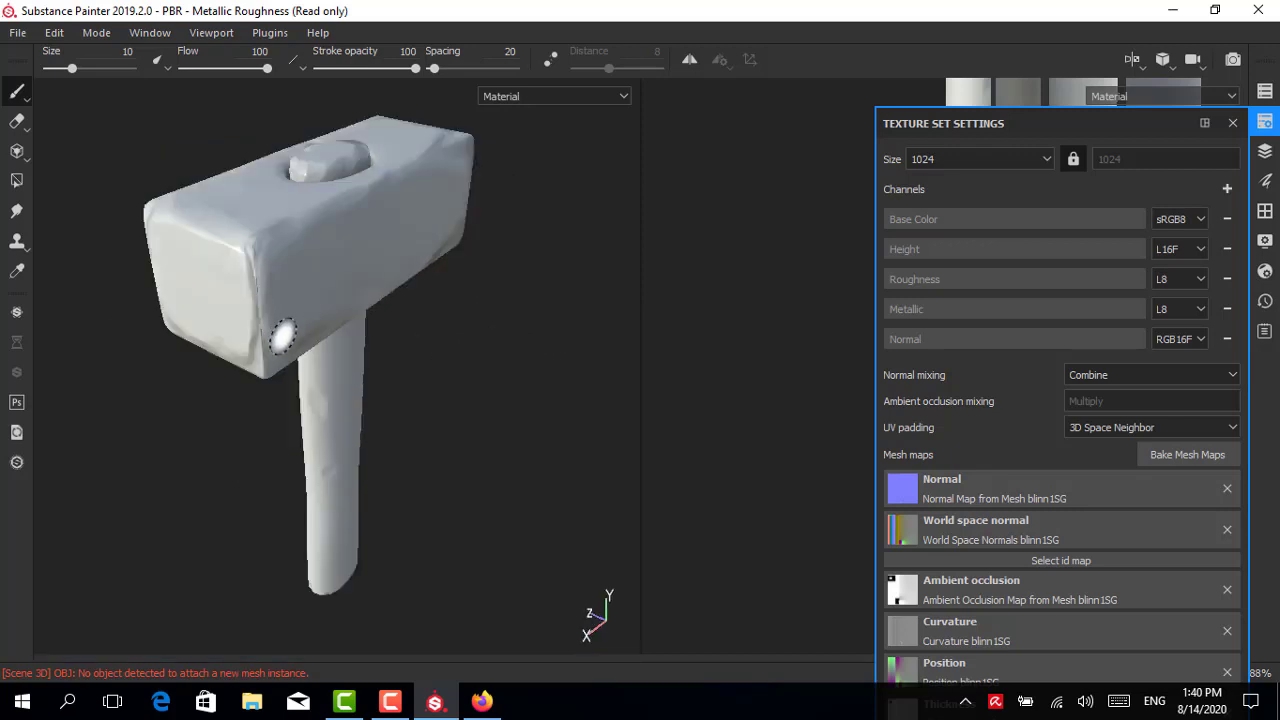
mouse_move(283, 336)
left_mouse_down("alt")
mouse_move(522, 308)
mouse_move(537, 223)
mouse_move(337, 251)
left_mouse_up("alt")
scroll(251, 286, "up", 3)
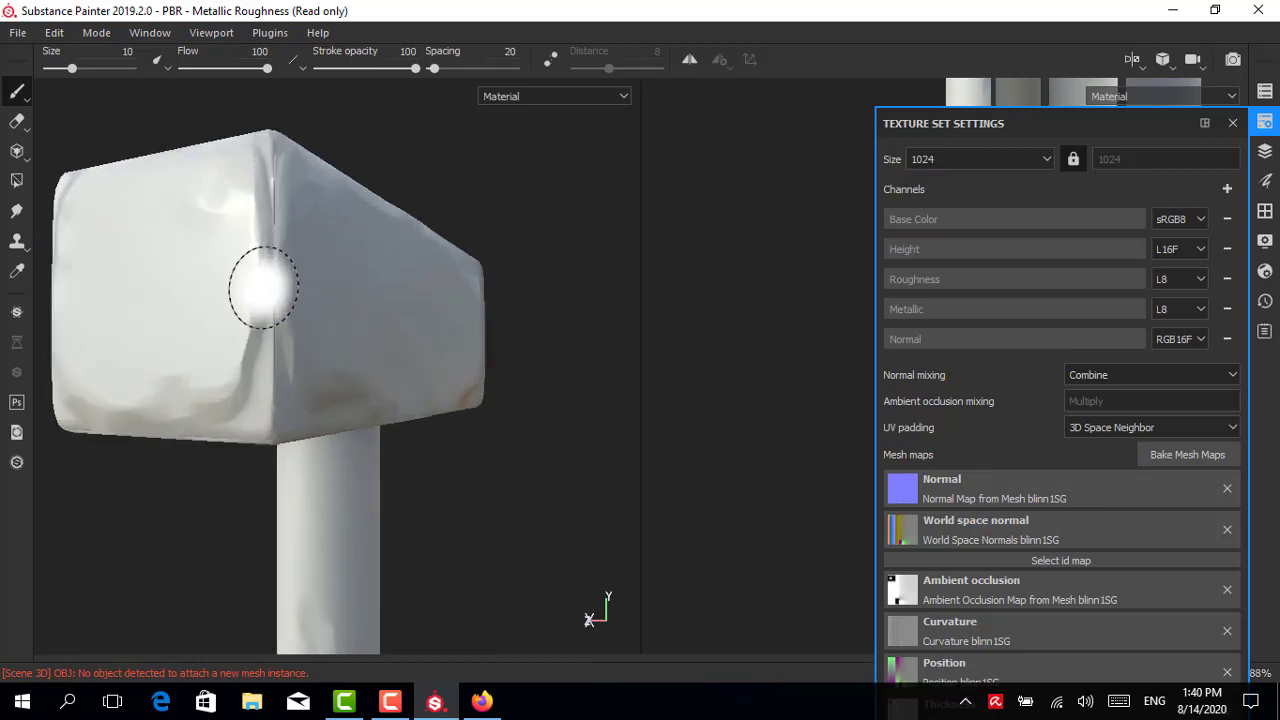
mouse_move(251, 286)
left_mouse_down("alt")
mouse_move(285, 403)
mouse_move(251, 309)
mouse_move(640, 534)
mouse_move(267, 503)
mouse_move(286, 366)
mouse_move(477, 383)
mouse_move(391, 363)
left_mouse_up("alt")
scroll(251, 309, "down", 3)
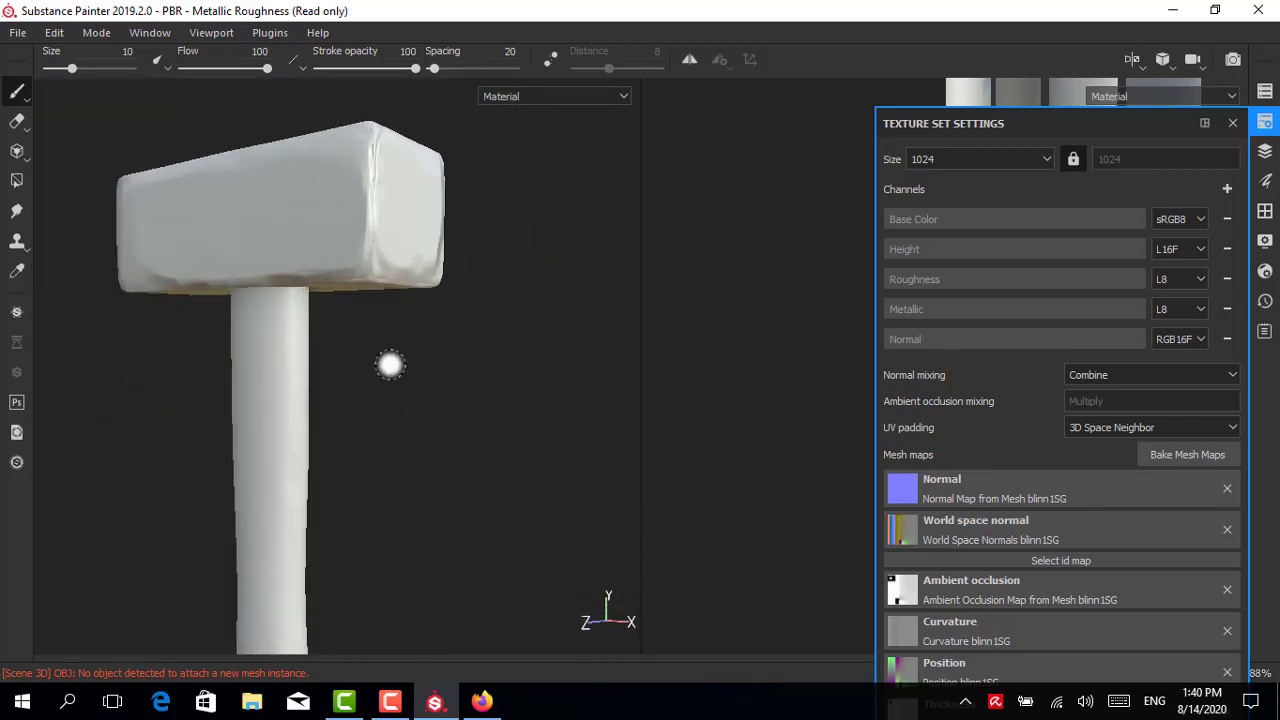
left_click(1265, 121)
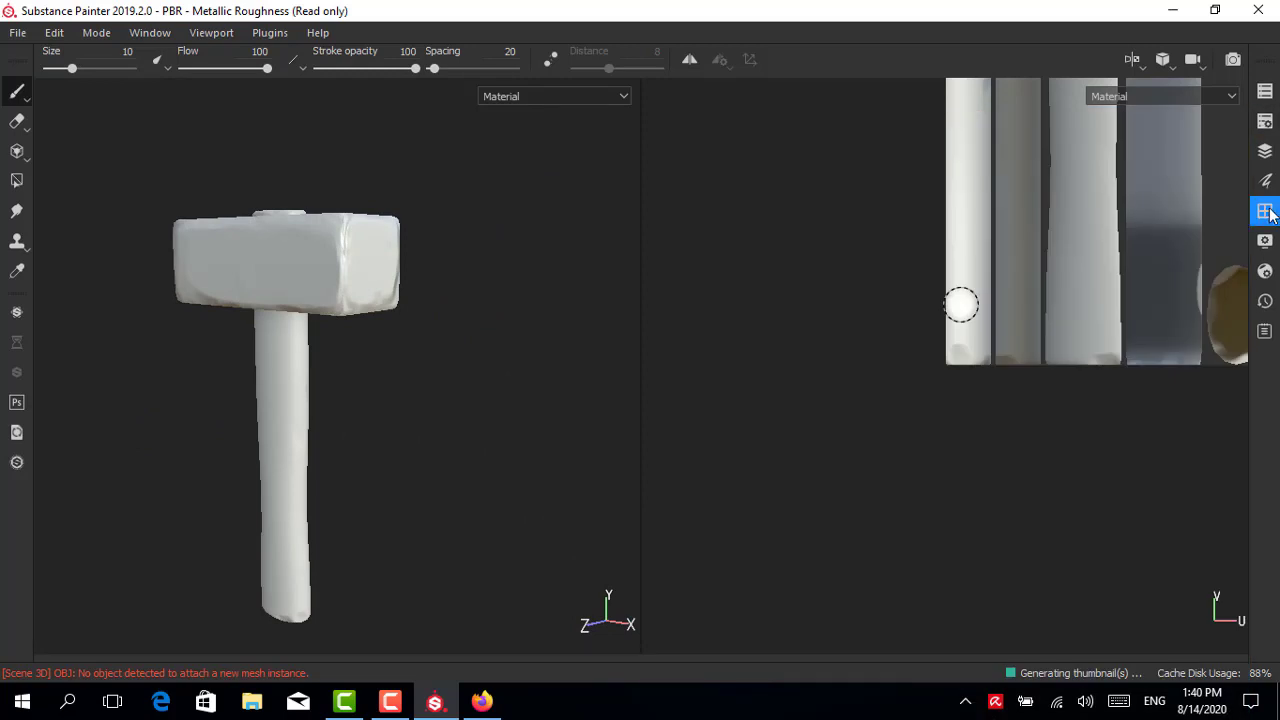
Step: Search the shelf's smart materials for steel and drop Steel Painted Worn onto the hammer head
left_click(1262, 183)
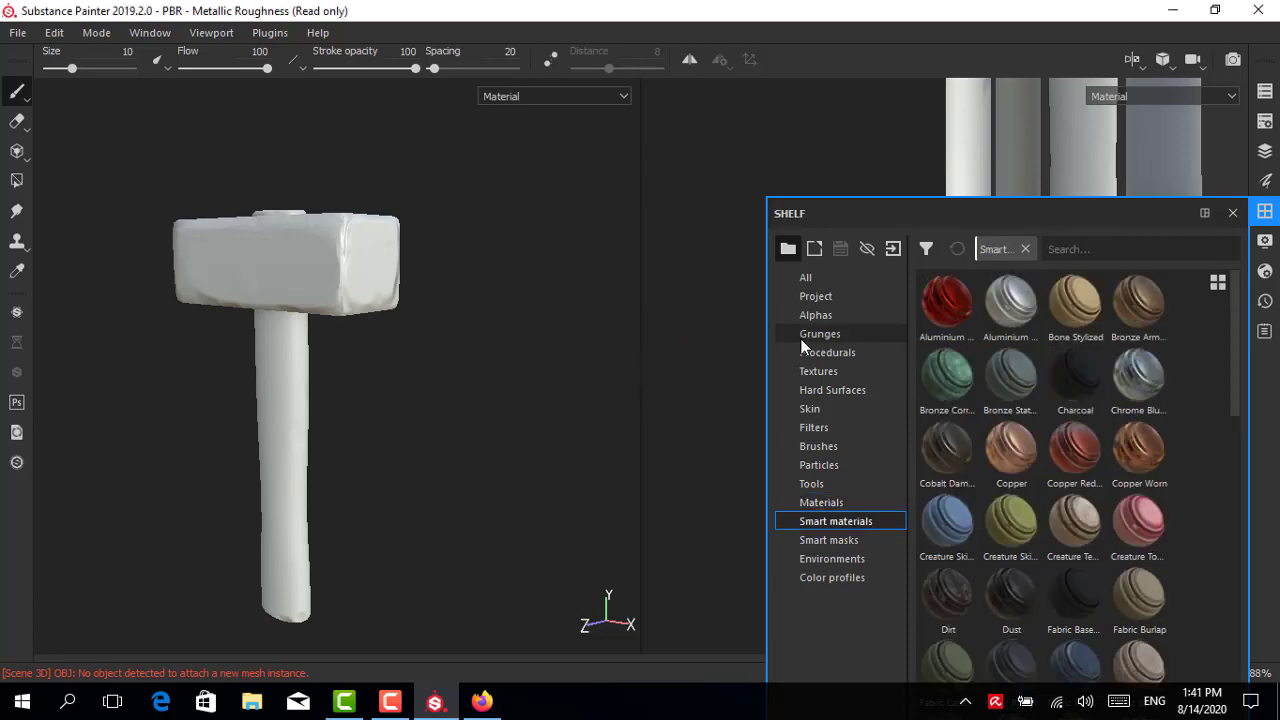
left_click(1106, 248)
type("st")
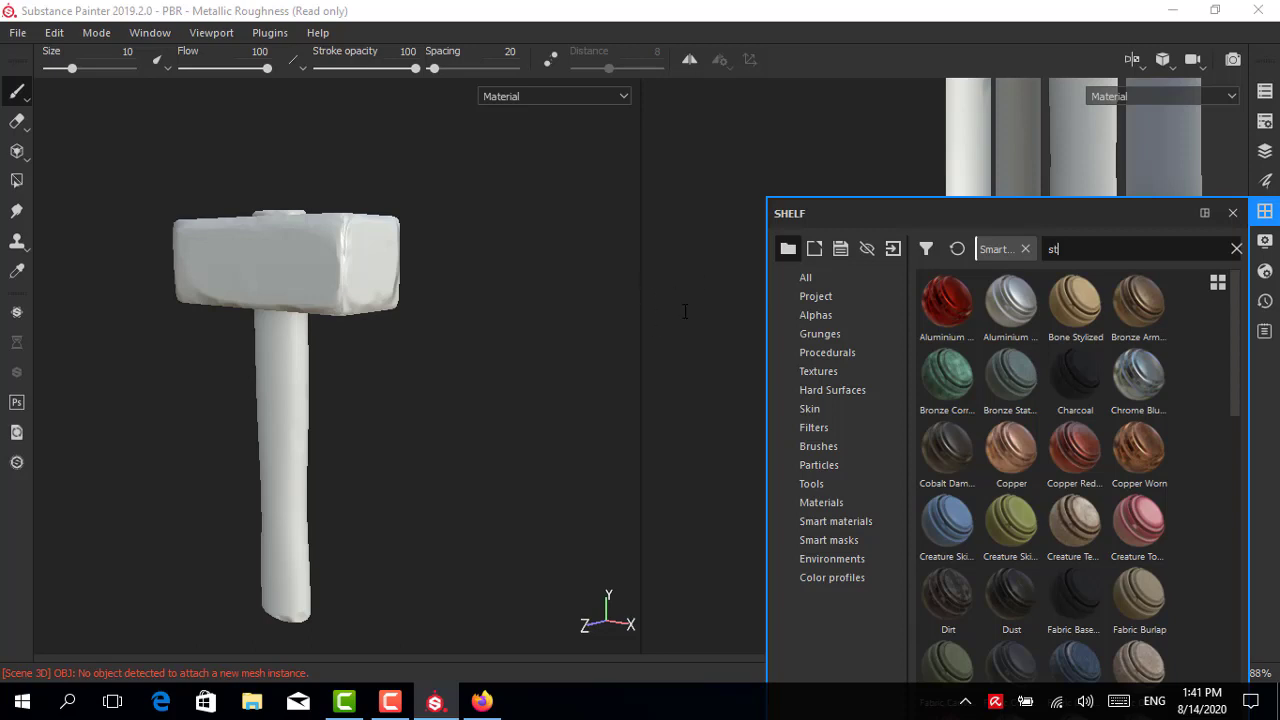
type("e")
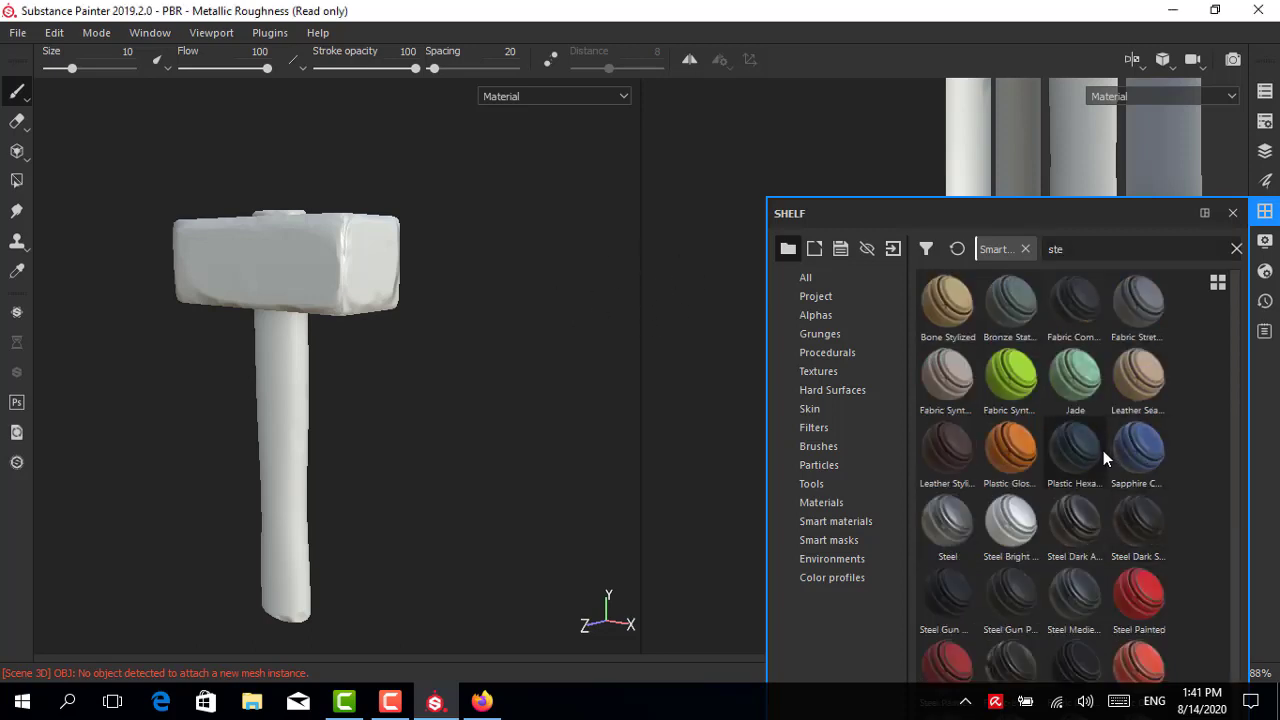
scroll(1235, 331, "down", 1)
mouse_move(1075, 655)
left_mouse_down()
mouse_move(548, 470)
mouse_move(365, 255)
mouse_move(339, 283)
mouse_move(366, 263)
mouse_move(432, 302)
mouse_move(403, 273)
mouse_move(520, 382)
mouse_move(358, 247)
left_mouse_up()
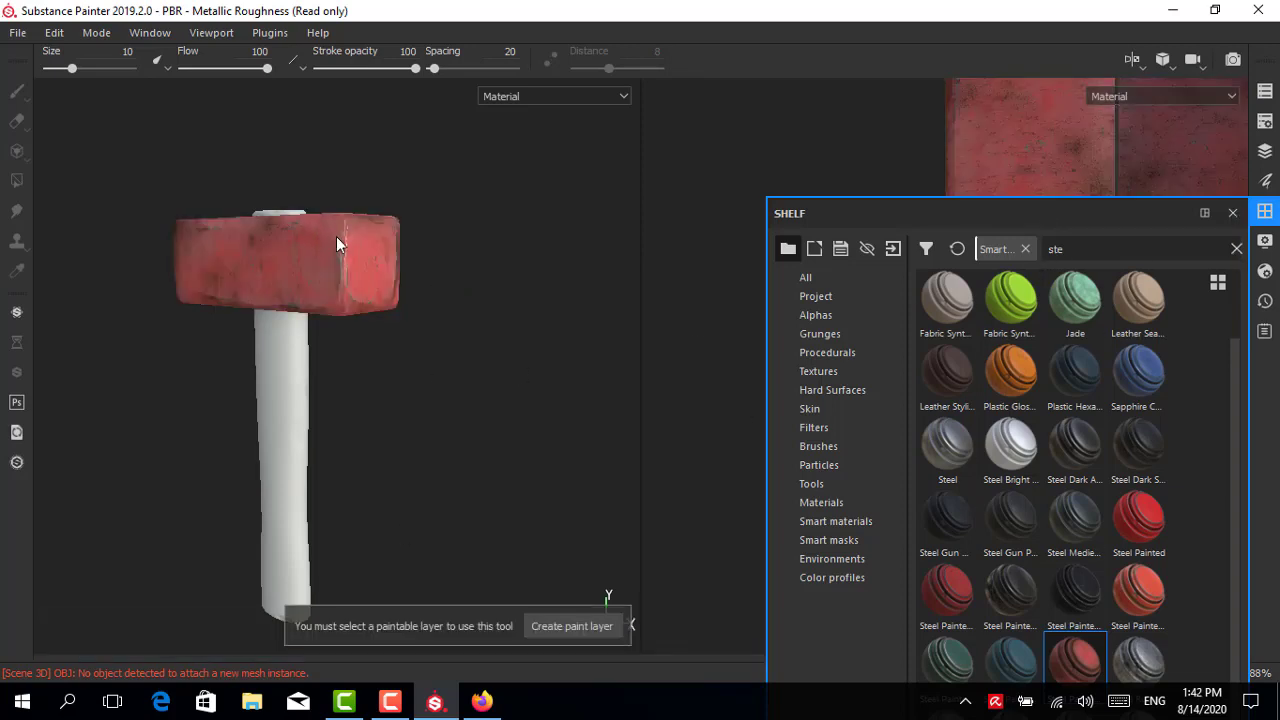
Step: In the layer stack, expand Steel Painted Worn > Paint and select the Shiny Paint layer
mouse_move(336, 243)
left_mouse_down("alt")
mouse_move(266, 309)
mouse_move(224, 224)
left_mouse_up("alt")
scroll(214, 157, "up", 5)
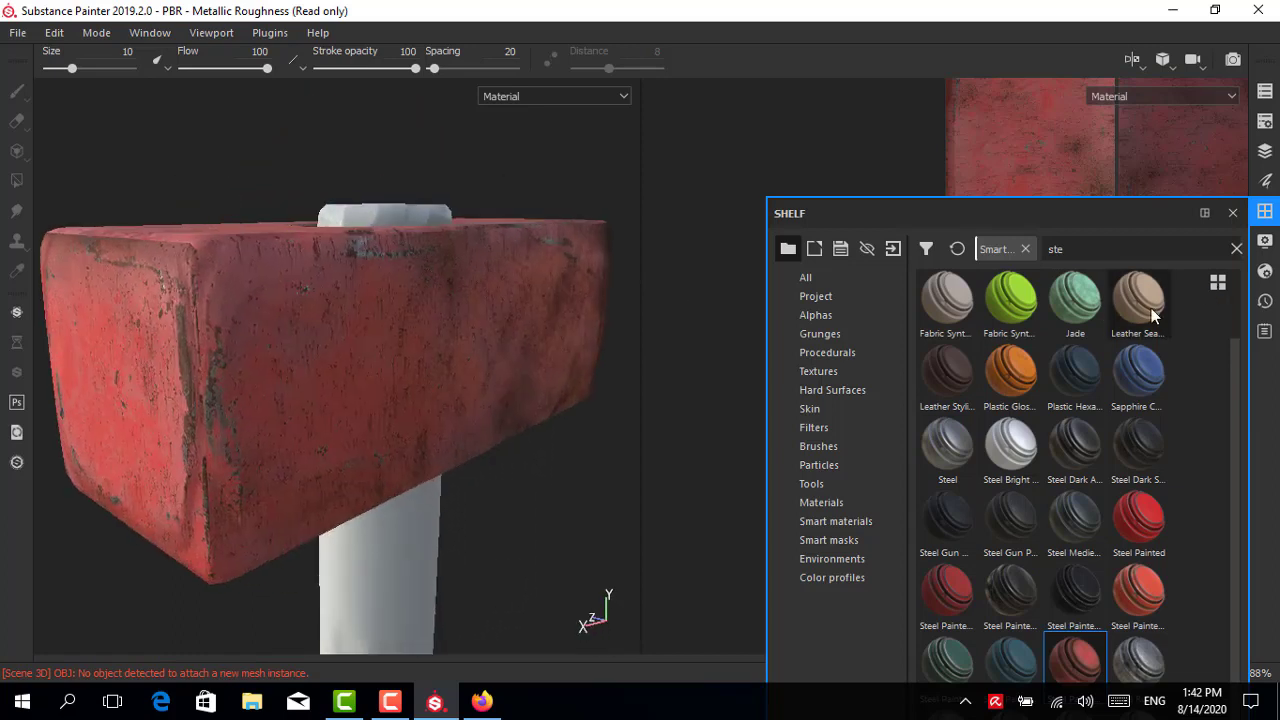
left_click(1265, 151)
left_click(909, 228)
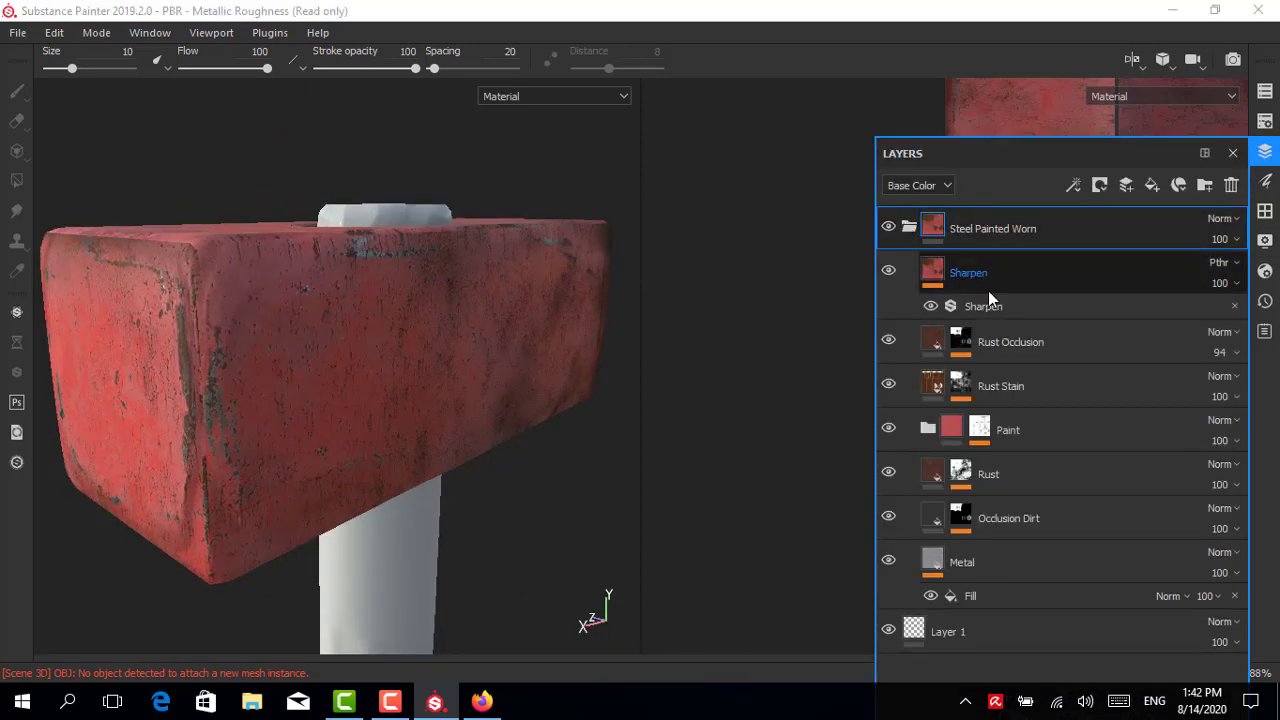
left_click(928, 428)
scroll(945, 480, "down", 1)
left_click(955, 543)
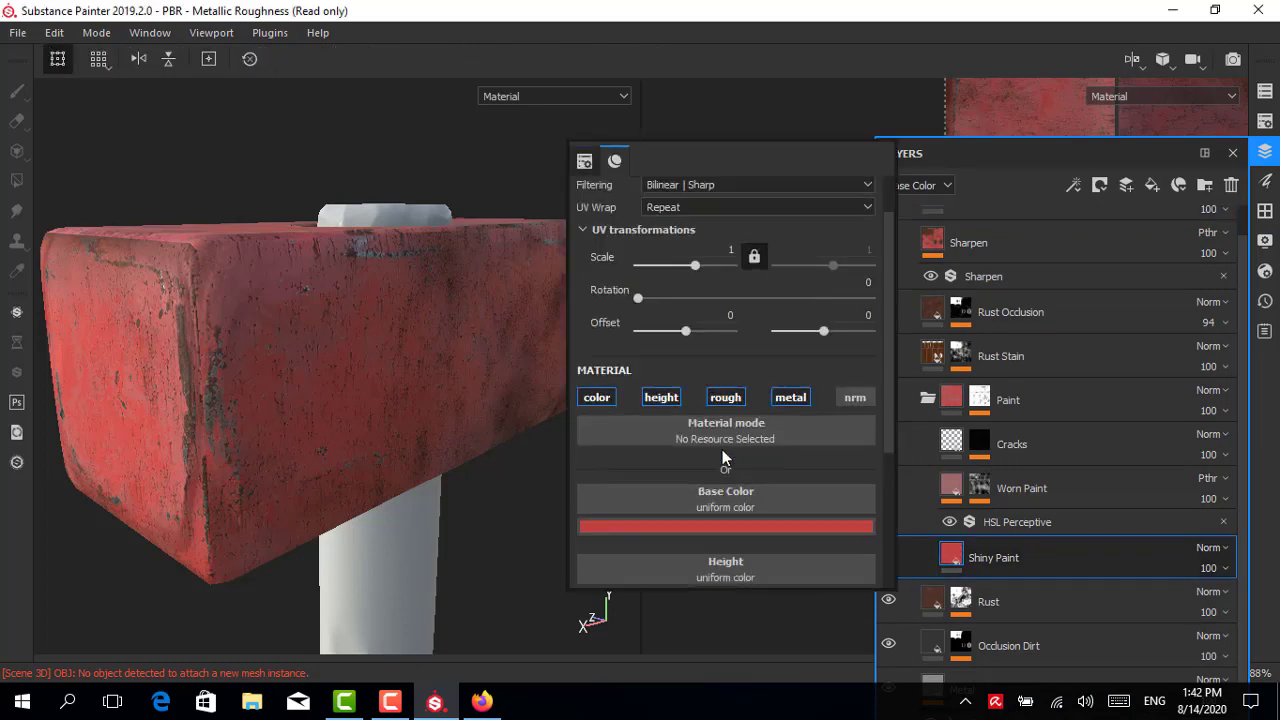
Step: Set Shiny Paint's base colour to near-black and close the layer stack
scroll(723, 451, "down", 1)
left_click(725, 471)
left_click_drag(779, 574, 697, 657)
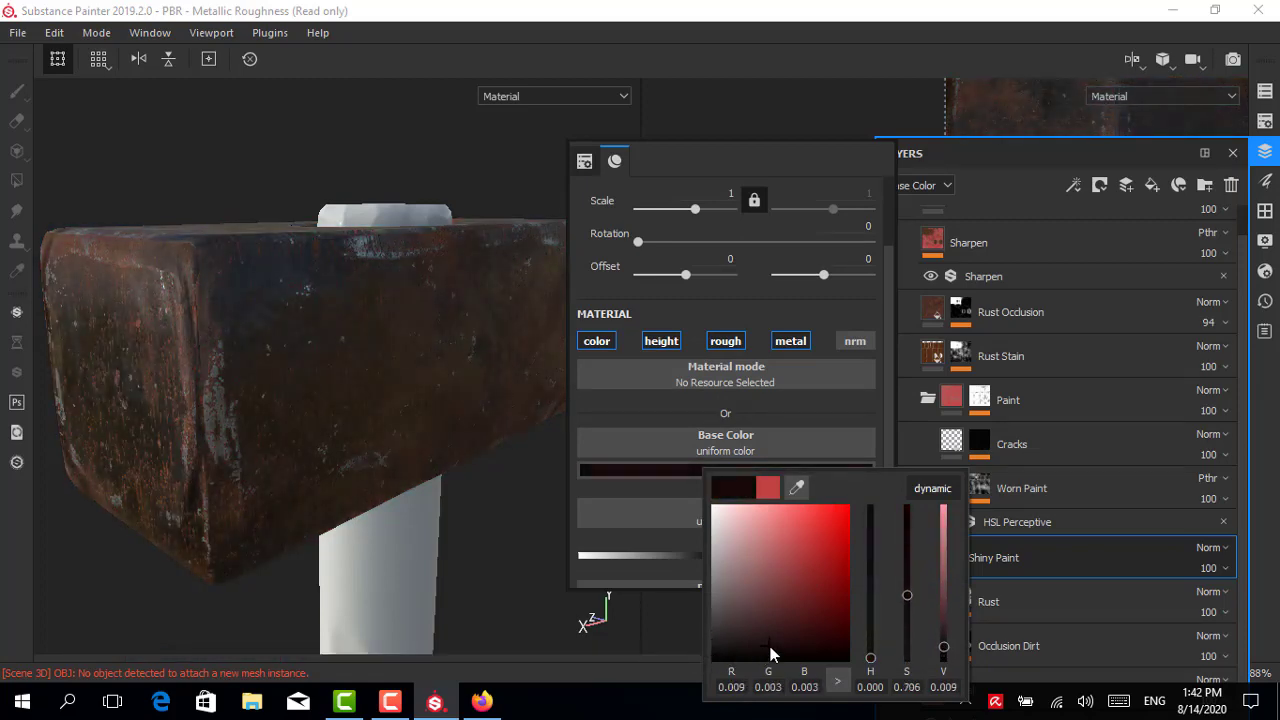
left_click(497, 189)
mouse_move(497, 189)
left_mouse_down("alt")
mouse_move(631, 352)
mouse_move(549, 286)
mouse_move(414, 306)
mouse_move(403, 363)
mouse_move(563, 269)
mouse_move(600, 263)
mouse_move(320, 323)
mouse_move(177, 443)
mouse_move(190, 395)
left_mouse_up("alt")
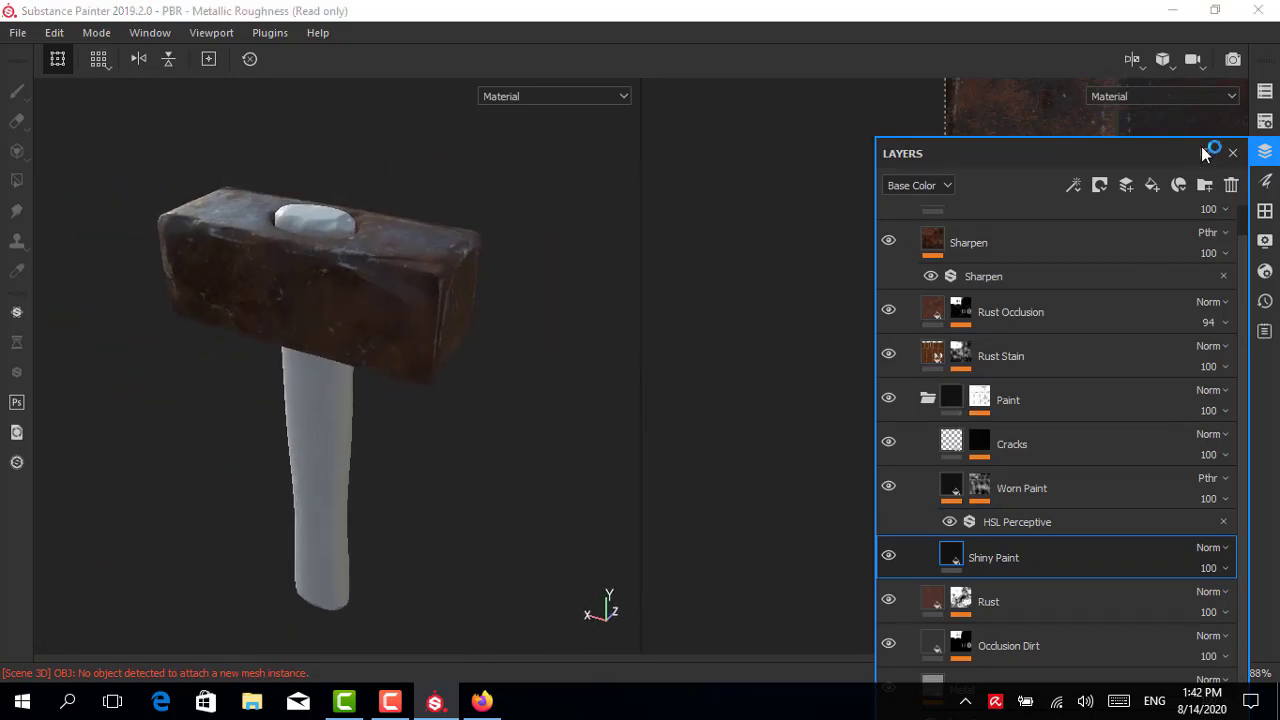
left_click(1232, 152)
Step: Search the shelf for 'wood' and apply Wood Walnut to the hammer handle
left_click(1265, 211)
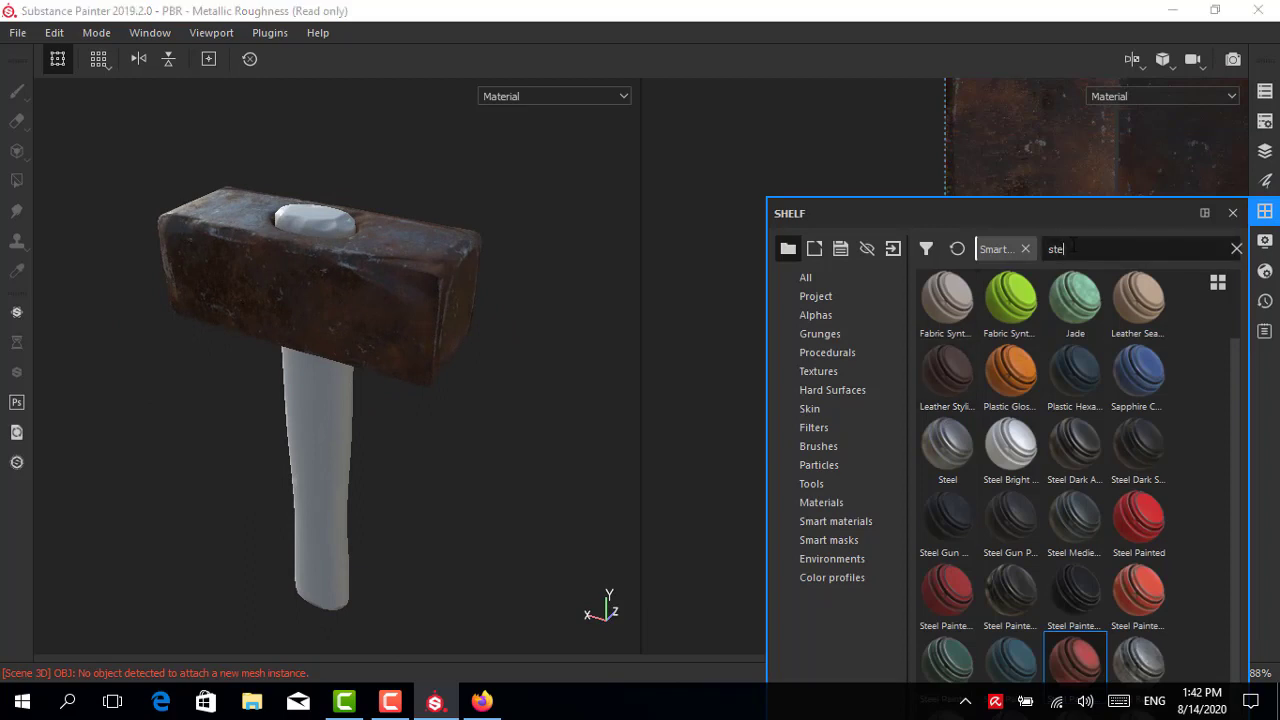
key("BackSpace")
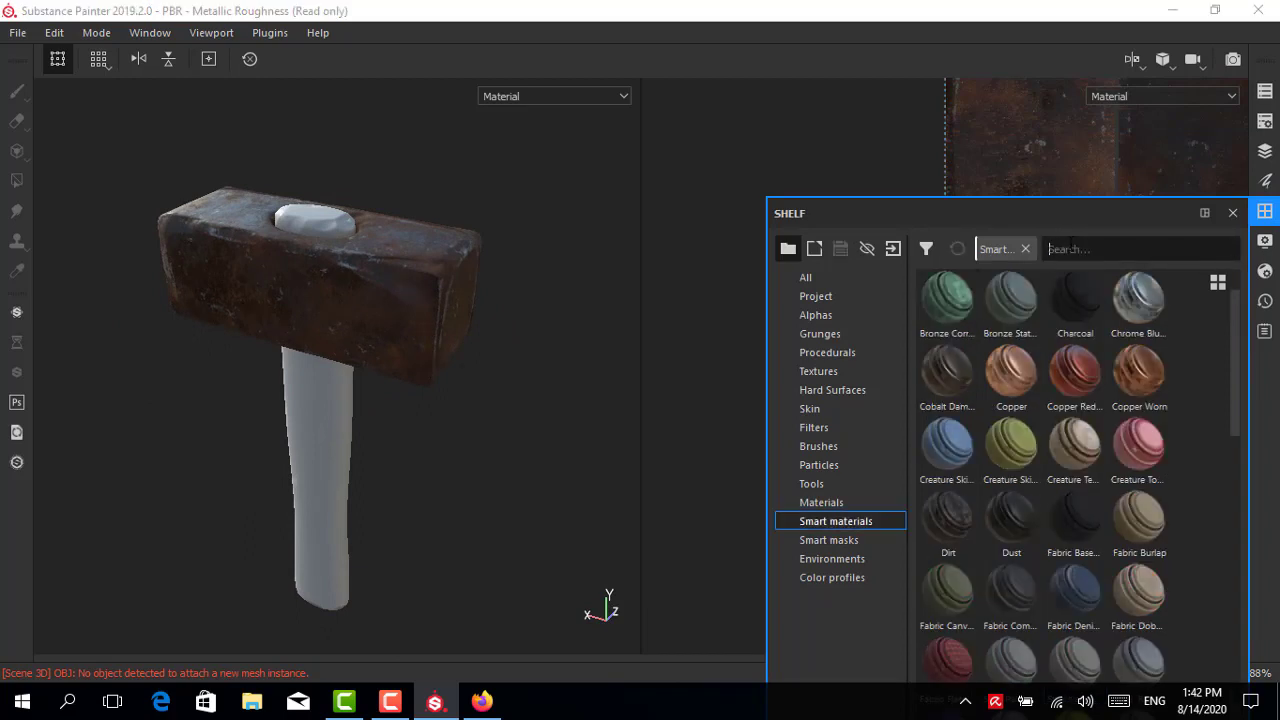
type("wo")
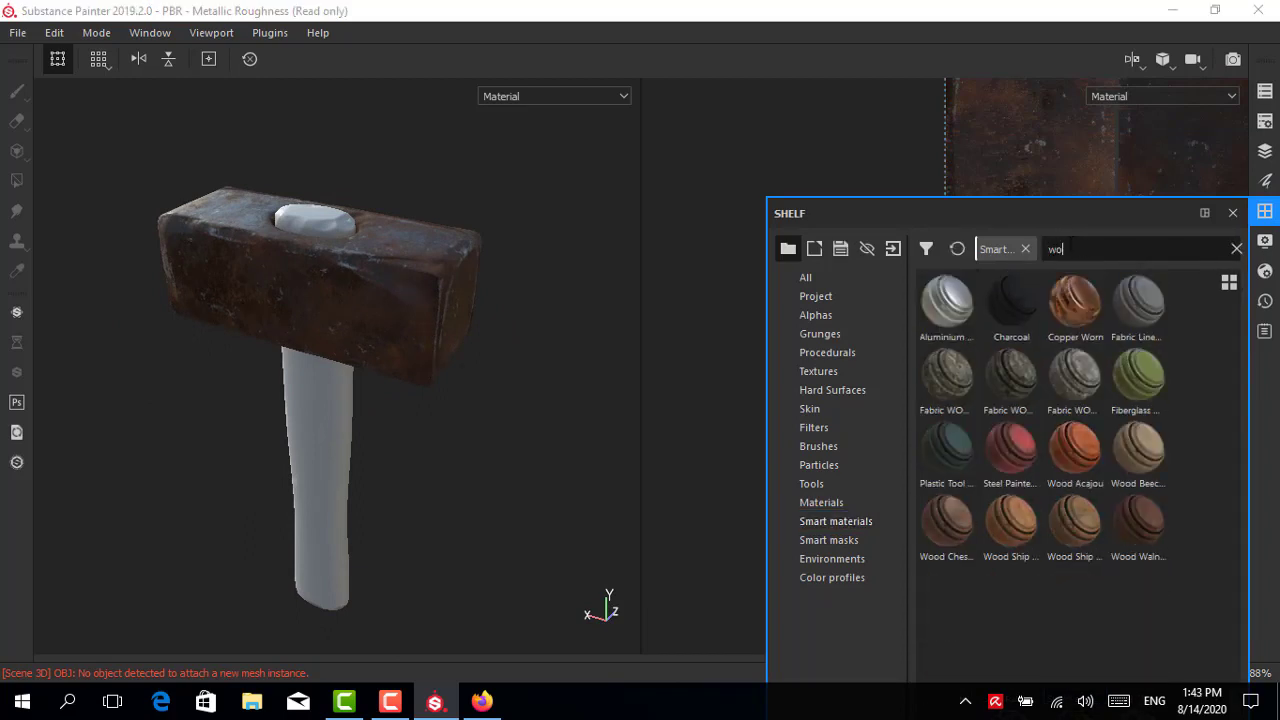
type("od")
key("BackSpace")
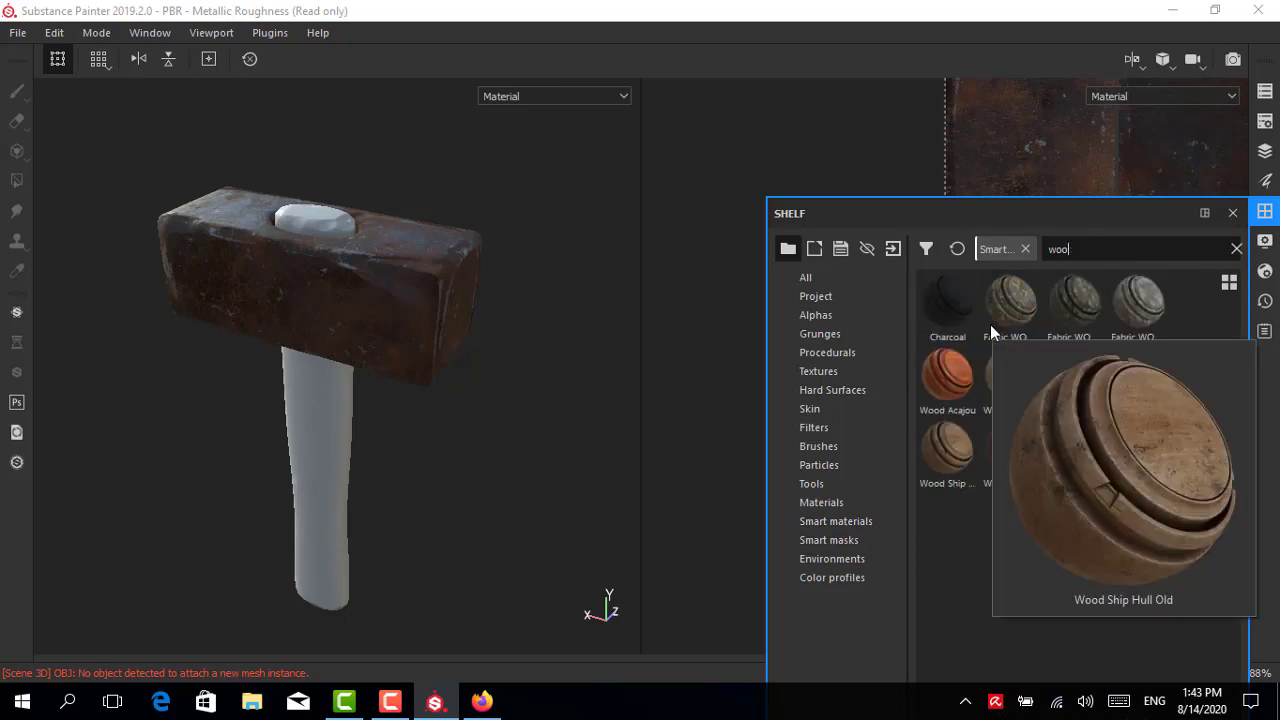
mouse_move(1010, 450)
left_mouse_down()
mouse_move(372, 432)
mouse_move(334, 473)
mouse_move(380, 463)
mouse_move(591, 263)
mouse_move(271, 431)
mouse_move(320, 480)
mouse_move(372, 432)
left_mouse_up()
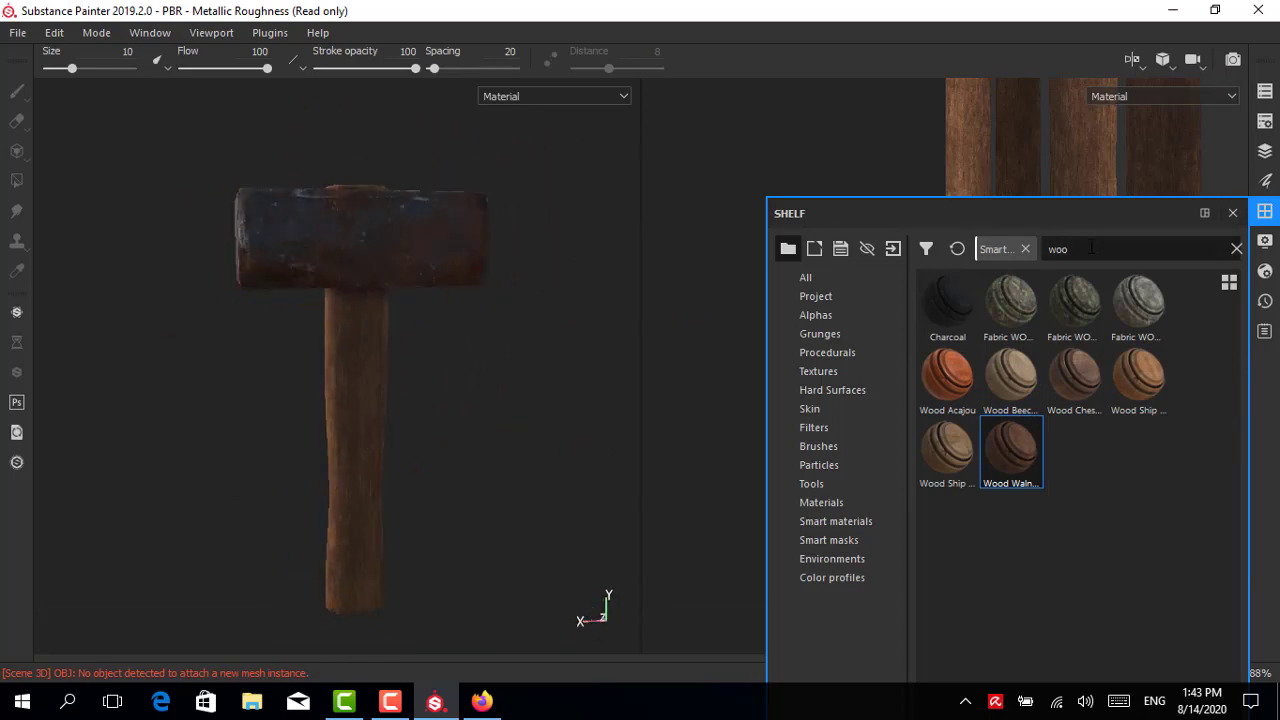
Step: Layer the Dirt and Dust smart materials onto the handle
type("d")
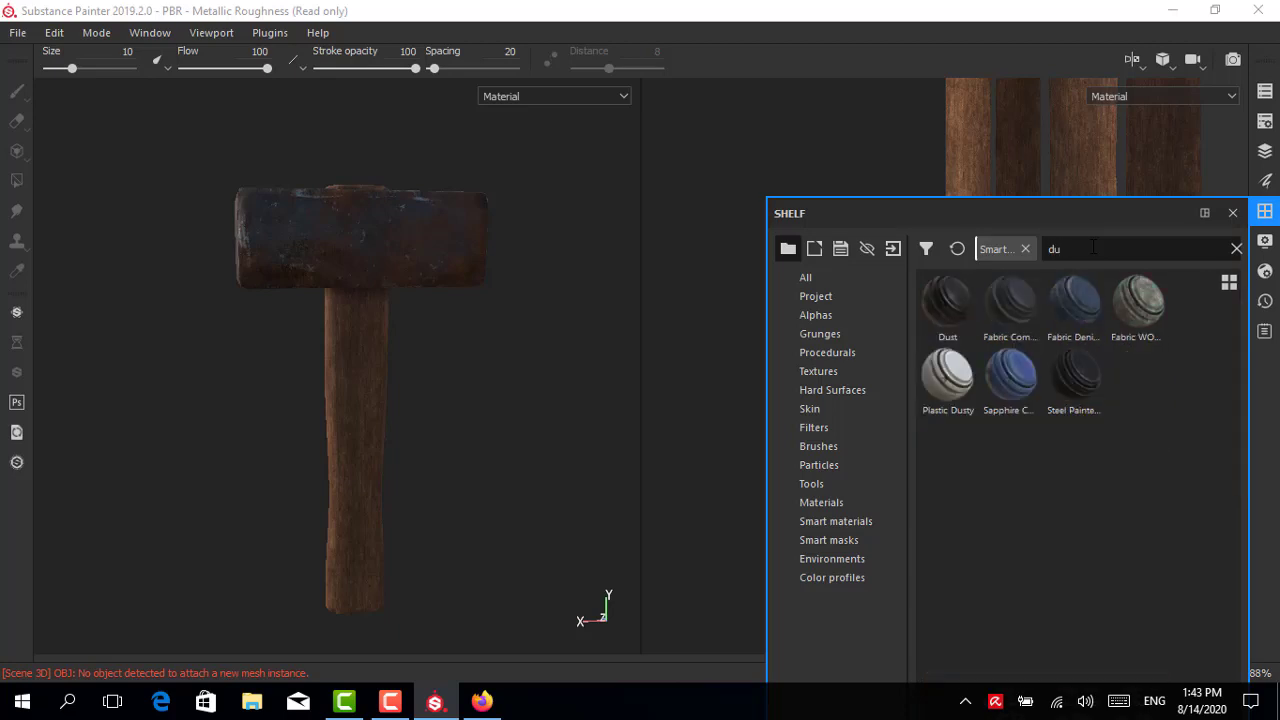
type("ir")
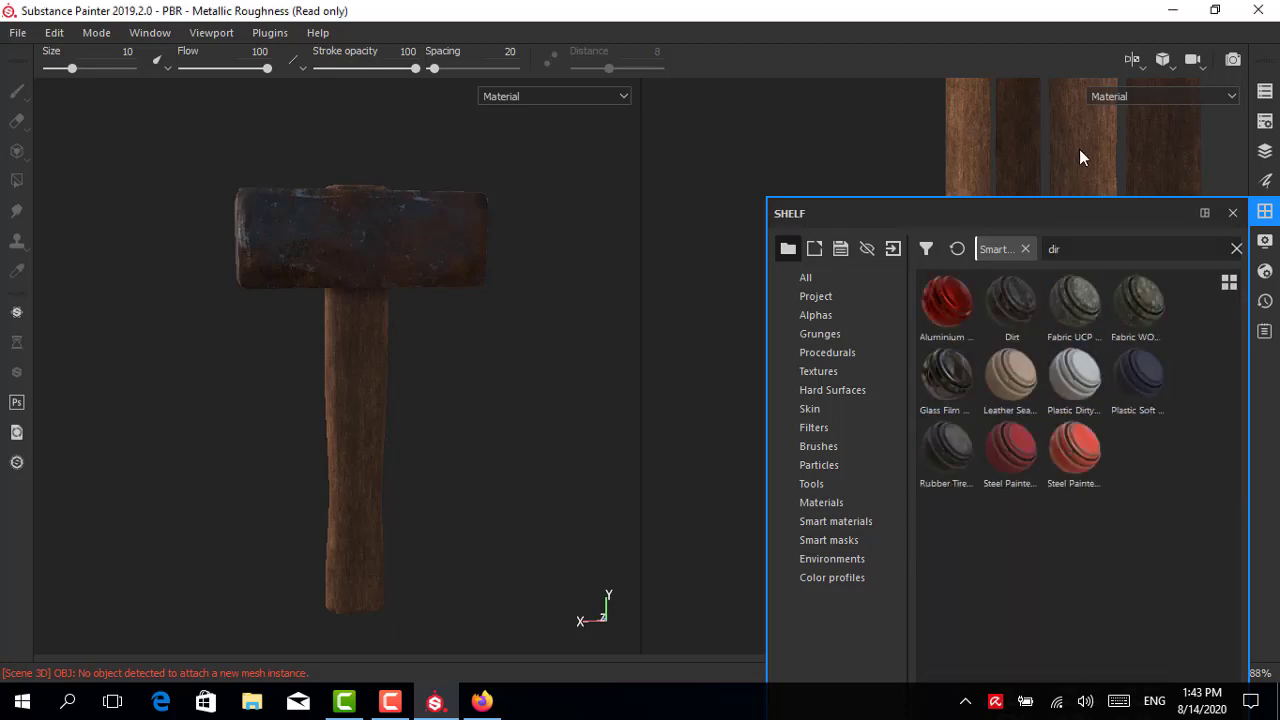
left_click_drag(1010, 300, 350, 390)
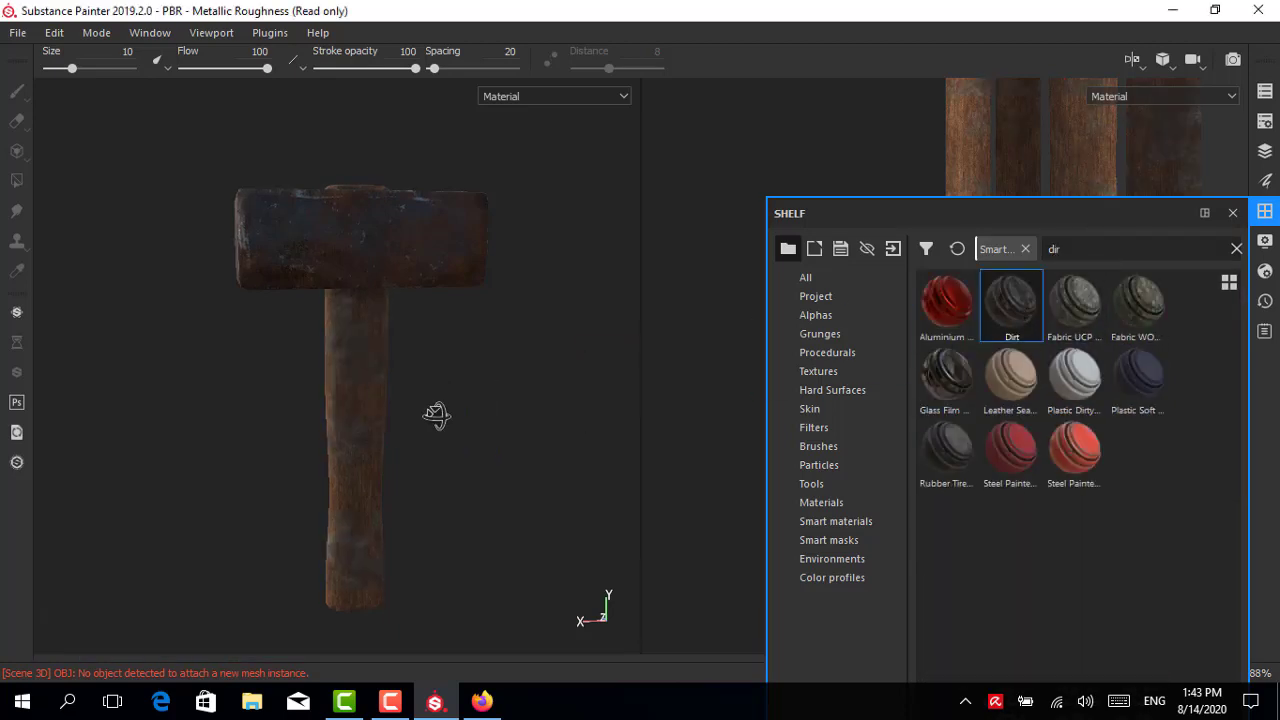
mouse_move(434, 414)
left_mouse_down("alt")
mouse_move(331, 386)
mouse_move(431, 309)
left_mouse_up("alt")
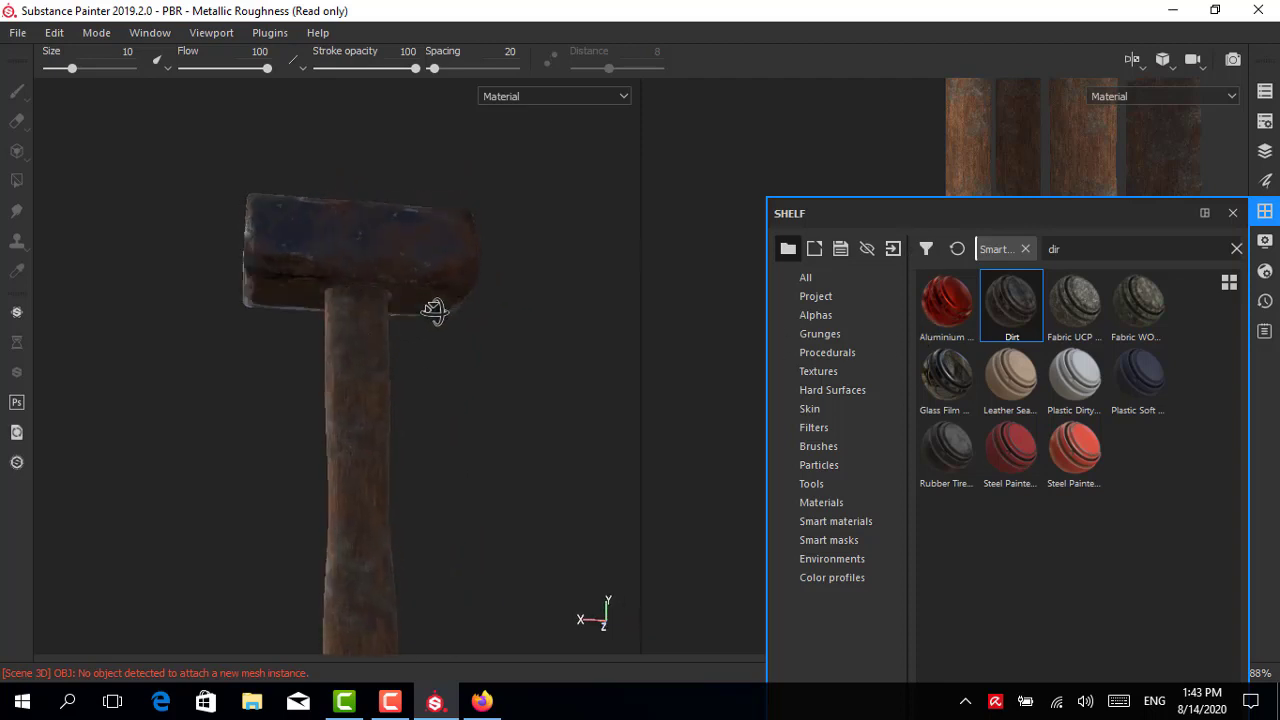
type("du")
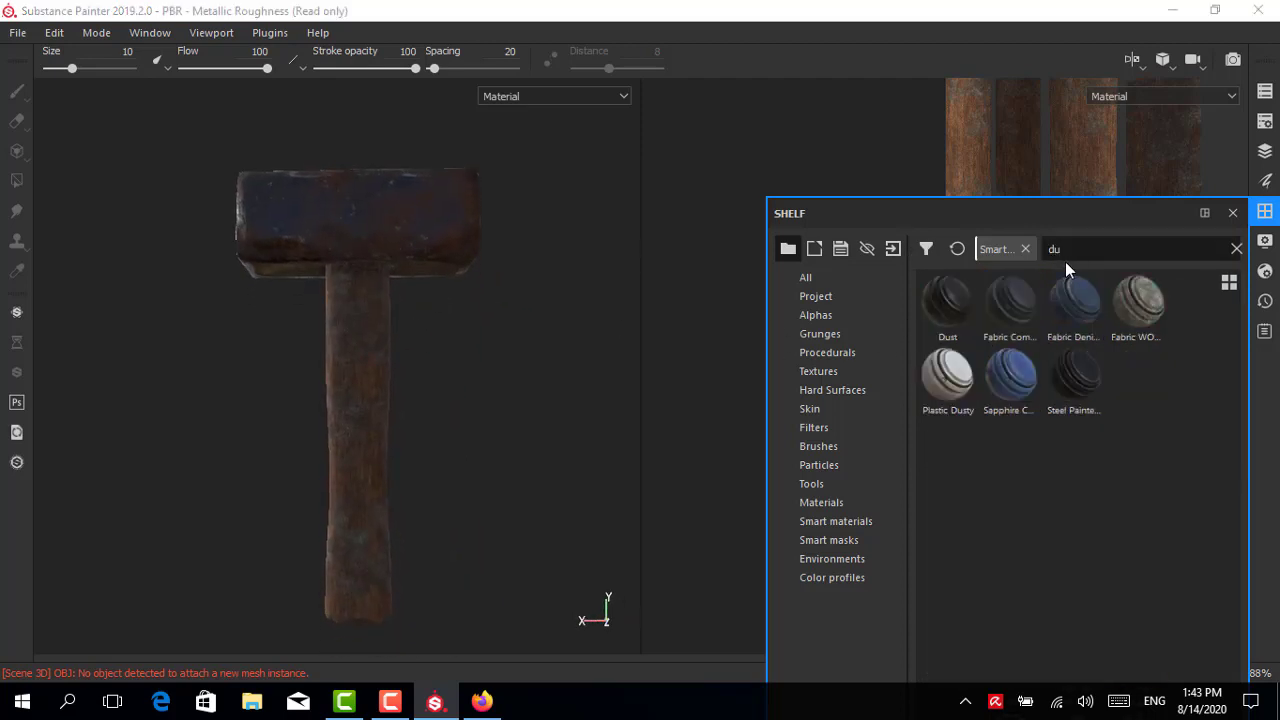
mouse_move(947, 300)
left_mouse_down()
mouse_move(379, 350)
mouse_move(394, 363)
mouse_move(166, 408)
left_mouse_up()
Step: Expand the Dust folder and set the Dust Base layer's base colour to grey
left_click(1265, 150)
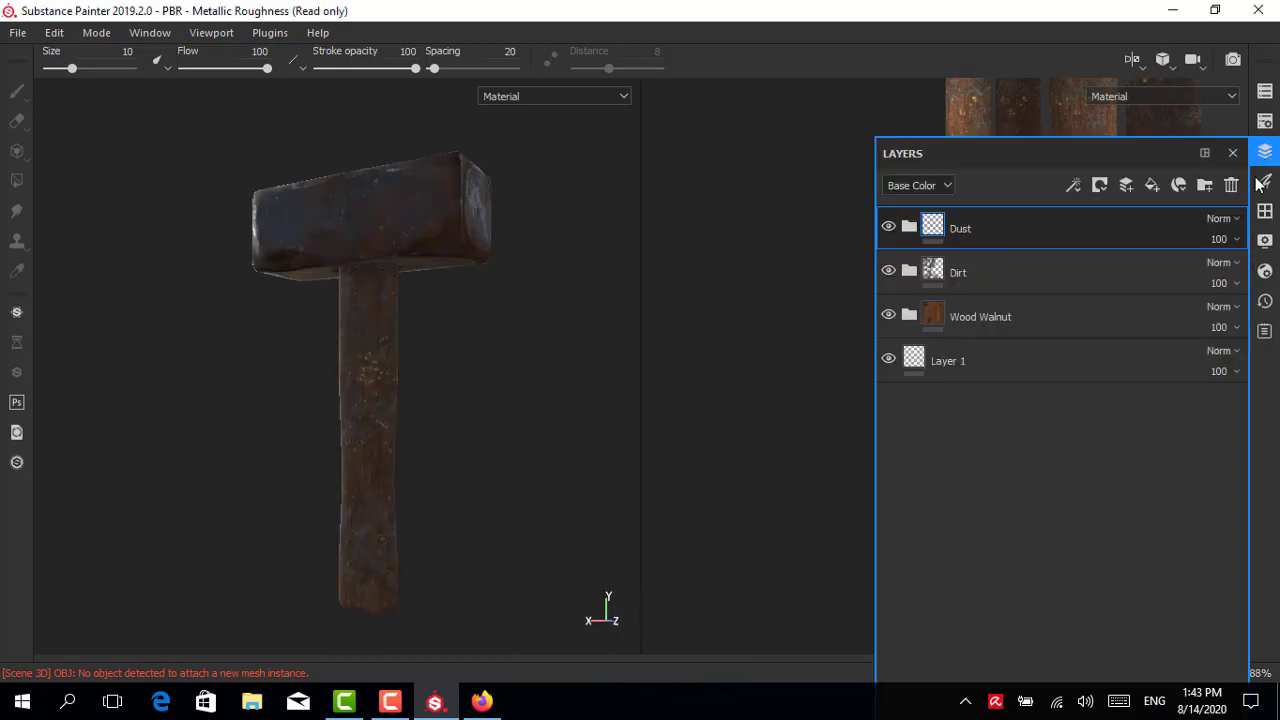
left_click(909, 226)
left_click(935, 328)
left_click(932, 316)
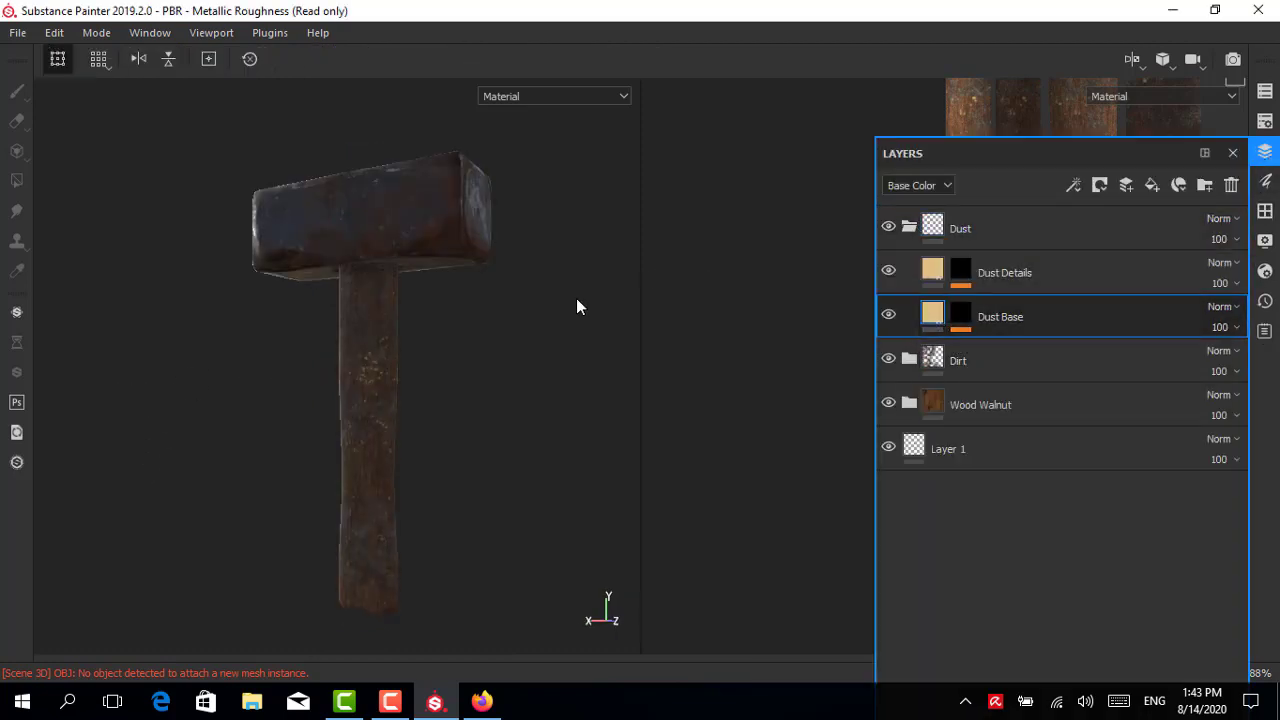
left_click(668, 618)
mouse_move(742, 488)
left_mouse_down()
mouse_move(832, 502)
mouse_move(662, 496)
left_mouse_up()
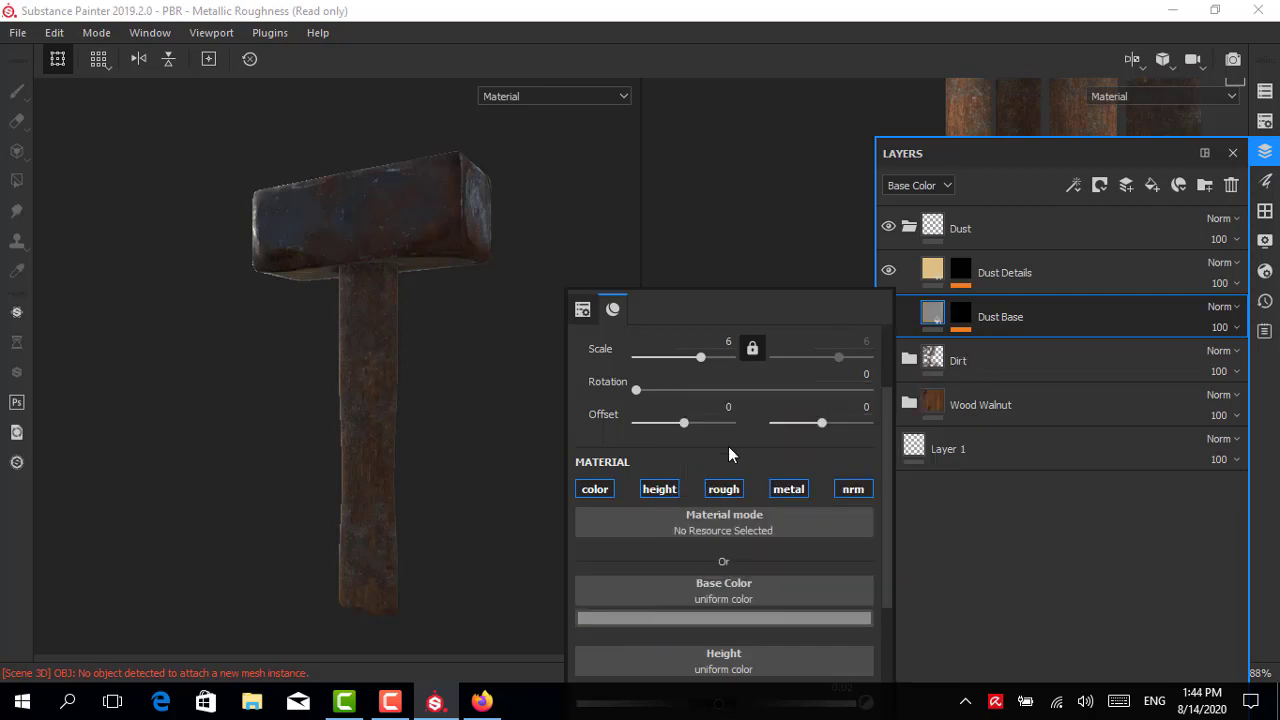
Step: Add a Dirt generator to the Dust Base mask with histogram position 0.45 and contrast 0.6
left_click(958, 318)
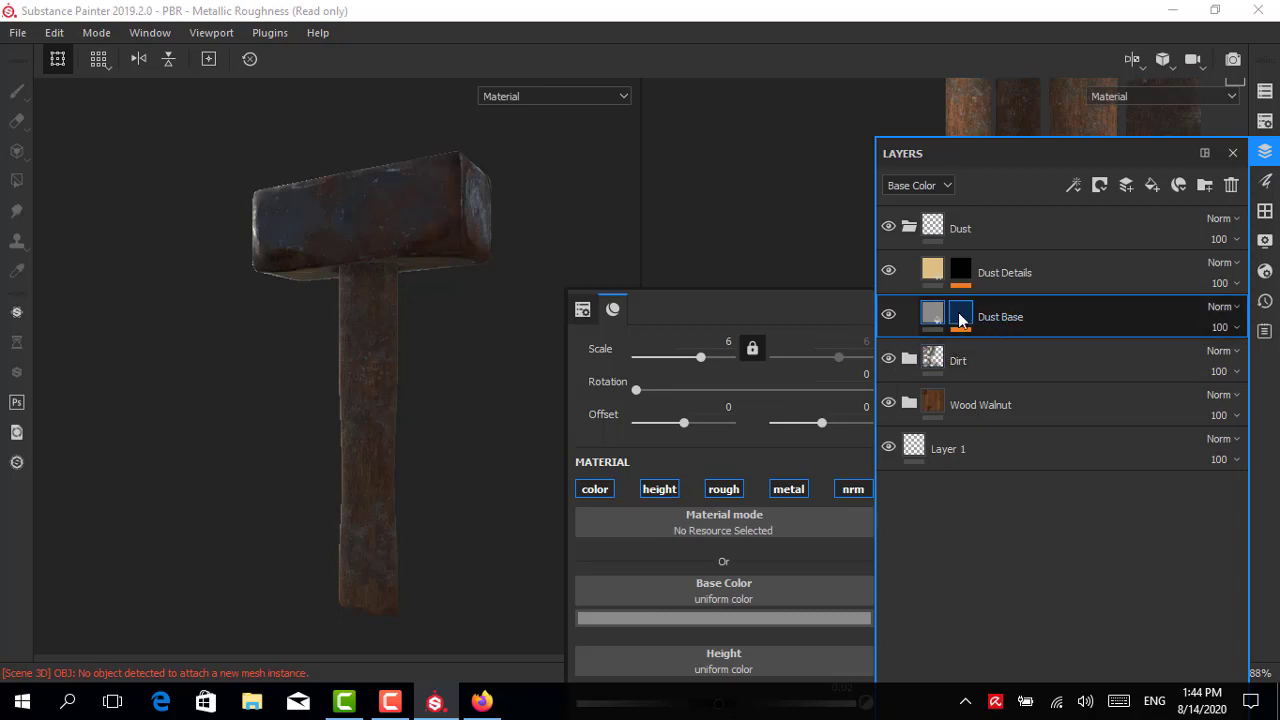
left_click(1042, 347)
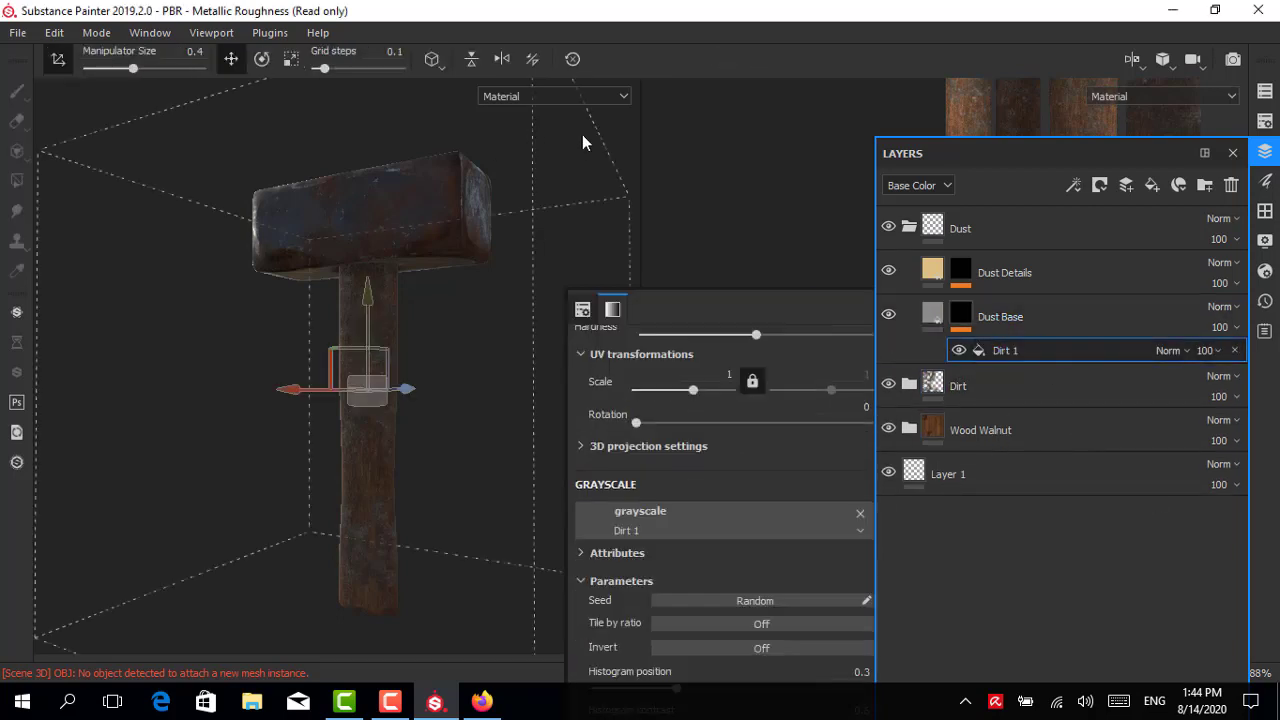
scroll(717, 346, "up", 1)
left_click(1232, 152)
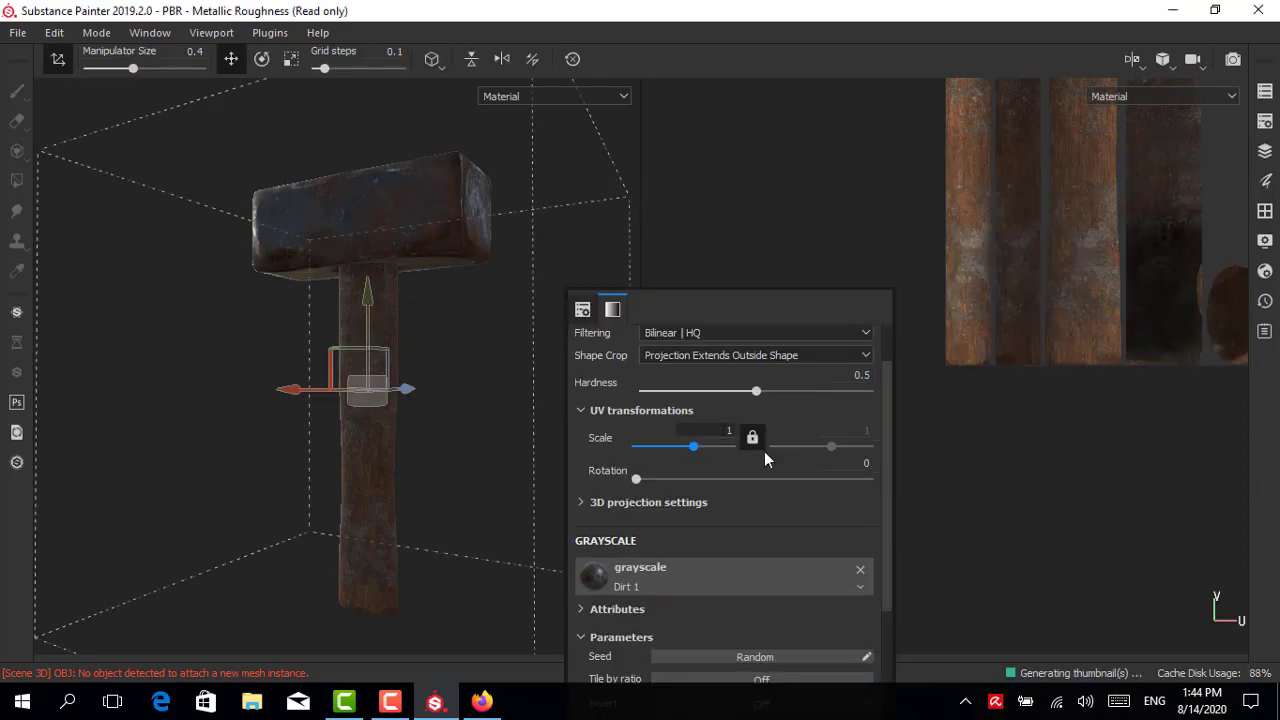
scroll(740, 500, "down", 4)
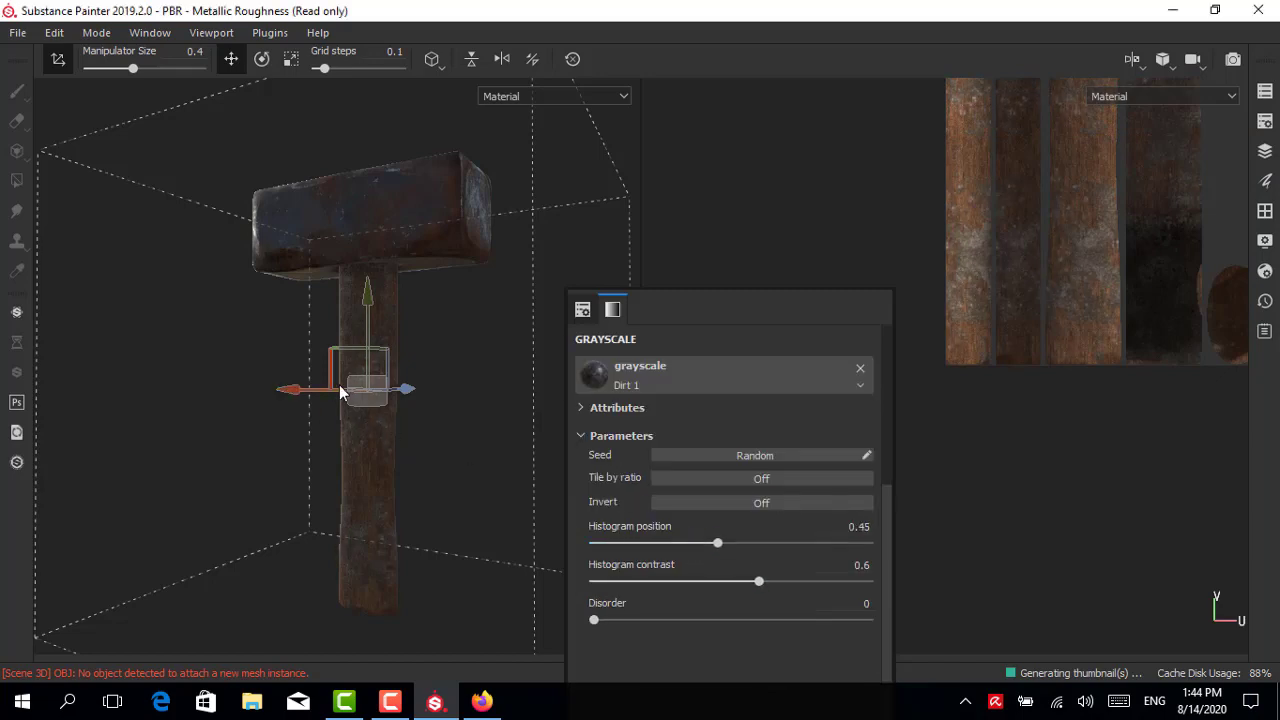
scroll(339, 392, "up", 3)
scroll(400, 430, "up", 3)
Step: Enlarge the 3D view and orbit to inspect the patchy dust on the hammer
mouse_move(458, 454)
left_mouse_down("alt")
mouse_move(611, 400)
mouse_move(597, 363)
left_mouse_up("alt")
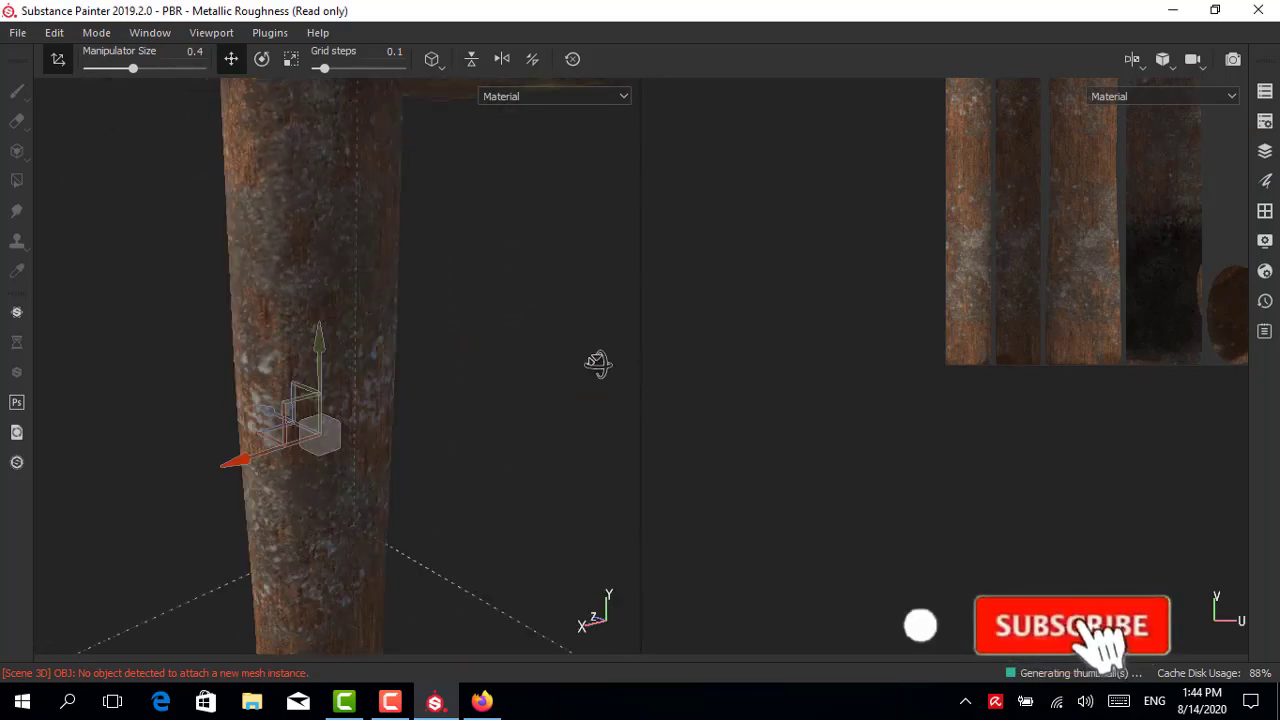
scroll(597, 363, "down", 5)
mouse_move(486, 420)
left_mouse_down("alt")
mouse_move(109, 463)
mouse_move(222, 300)
left_mouse_up("alt")
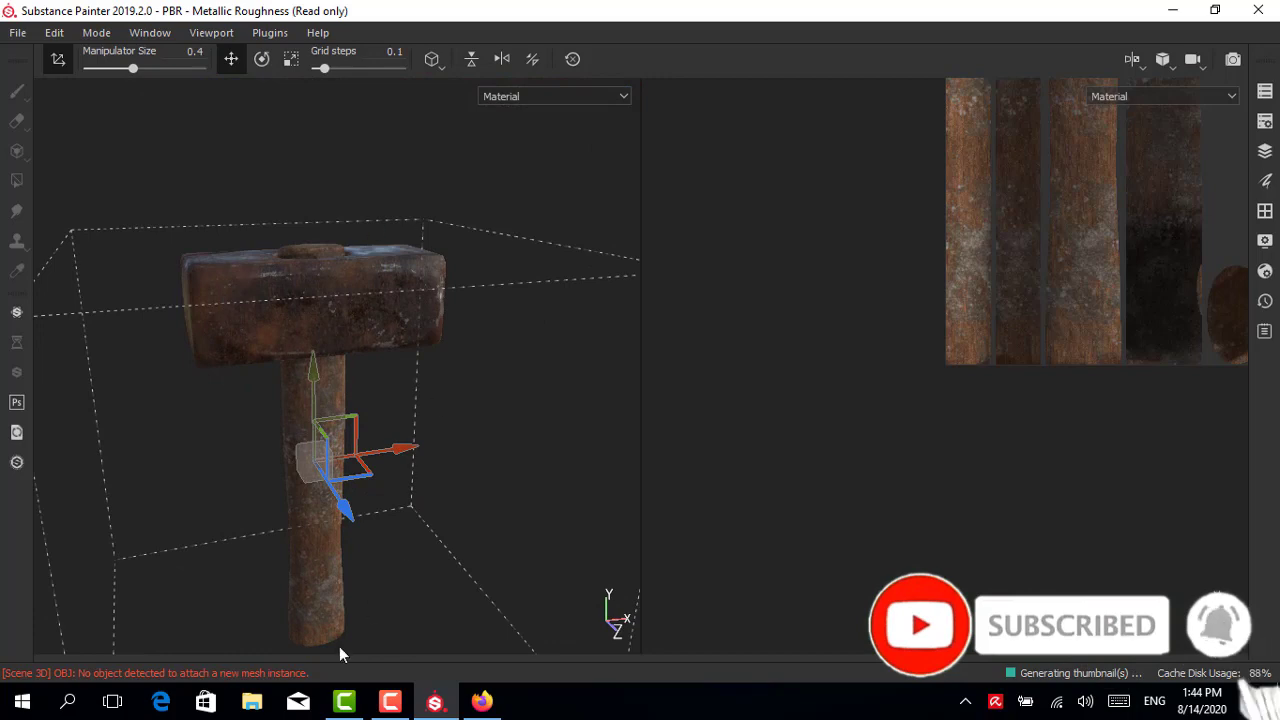
mouse_move(339, 646)
left_mouse_down("alt")
mouse_move(486, 263)
mouse_move(354, 277)
mouse_move(677, 171)
mouse_move(850, 161)
left_mouse_up("alt")
left_click(1265, 150)
left_click(1032, 235)
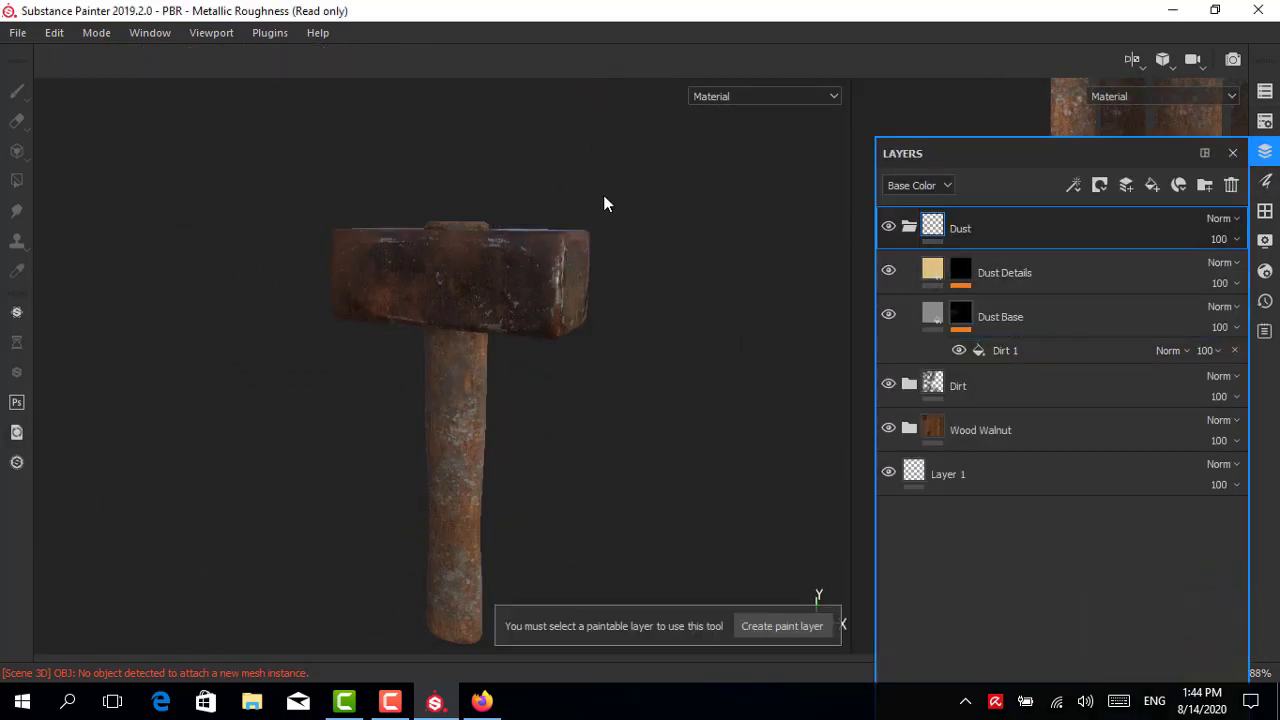
mouse_move(603, 204)
left_mouse_down("alt")
mouse_move(623, 234)
mouse_move(623, 280)
mouse_move(437, 177)
mouse_move(593, 207)
mouse_move(663, 251)
mouse_move(680, 197)
mouse_move(574, 286)
mouse_move(529, 289)
mouse_move(623, 286)
mouse_move(691, 266)
mouse_move(597, 251)
mouse_move(500, 209)
mouse_move(660, 374)
mouse_move(434, 438)
mouse_move(323, 449)
mouse_move(629, 320)
mouse_move(580, 294)
mouse_move(591, 276)
mouse_move(406, 320)
mouse_move(151, 280)
mouse_move(208, 276)
left_mouse_up("alt")
scroll(437, 177, "up", 5)
scroll(563, 319, "down", 3)
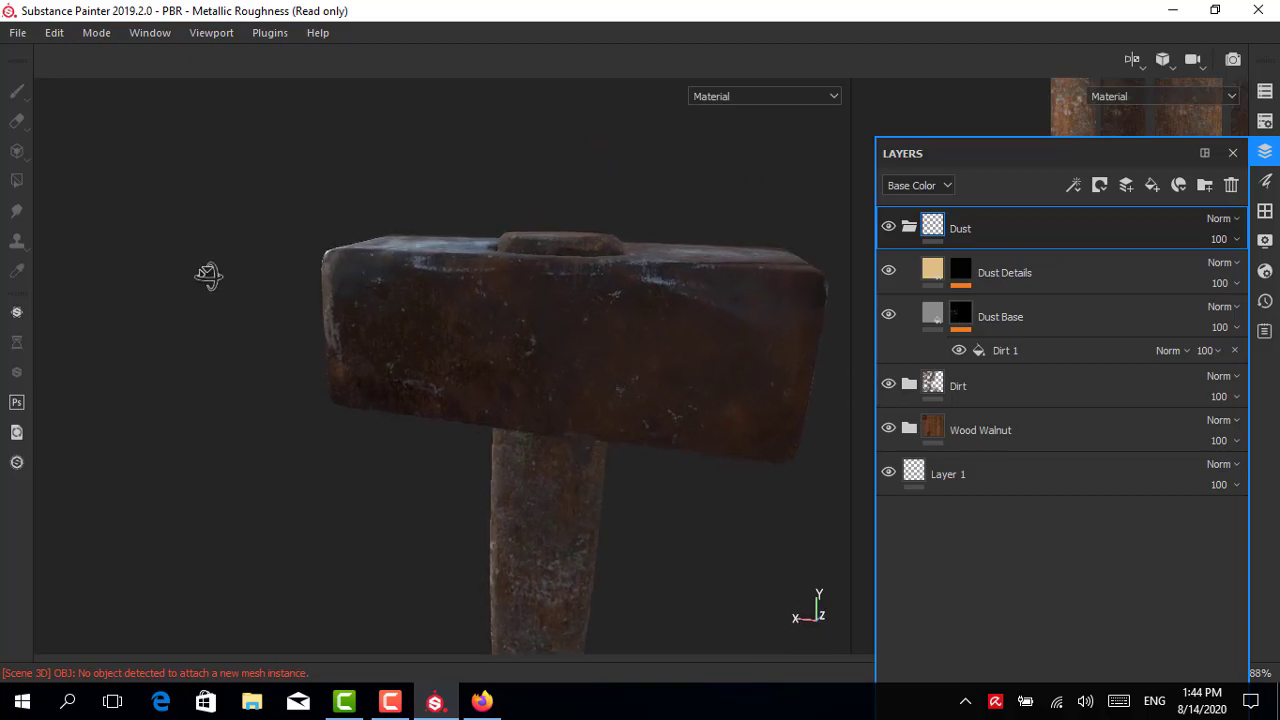